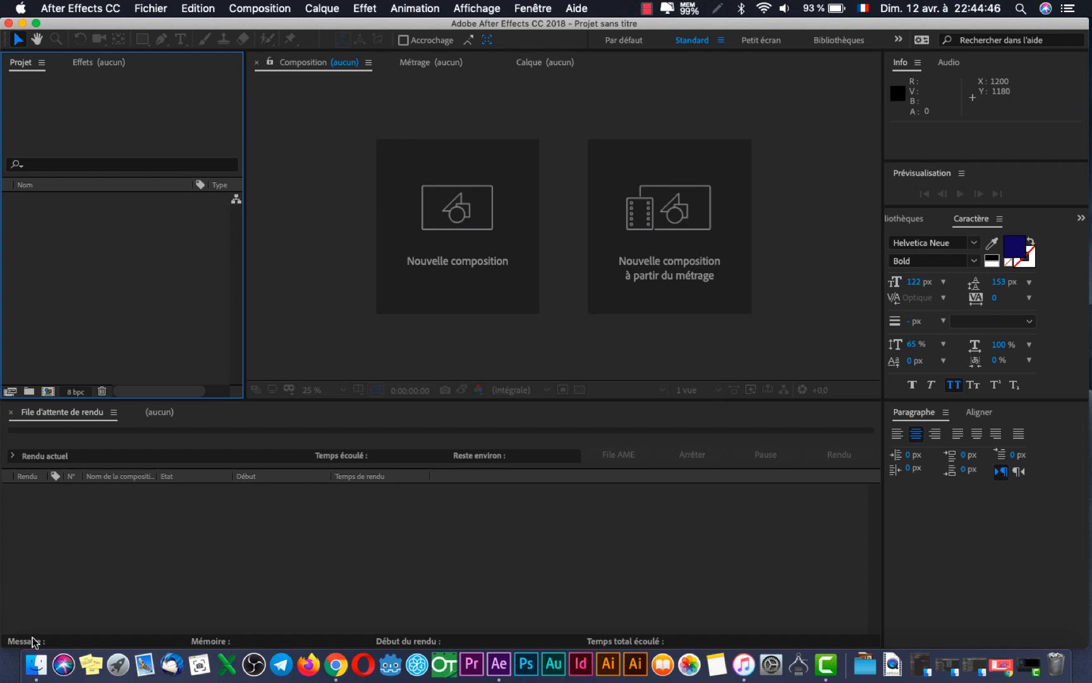
- Switch to Finder and search the whole Mac for "logo ager"
left_click(37, 662)
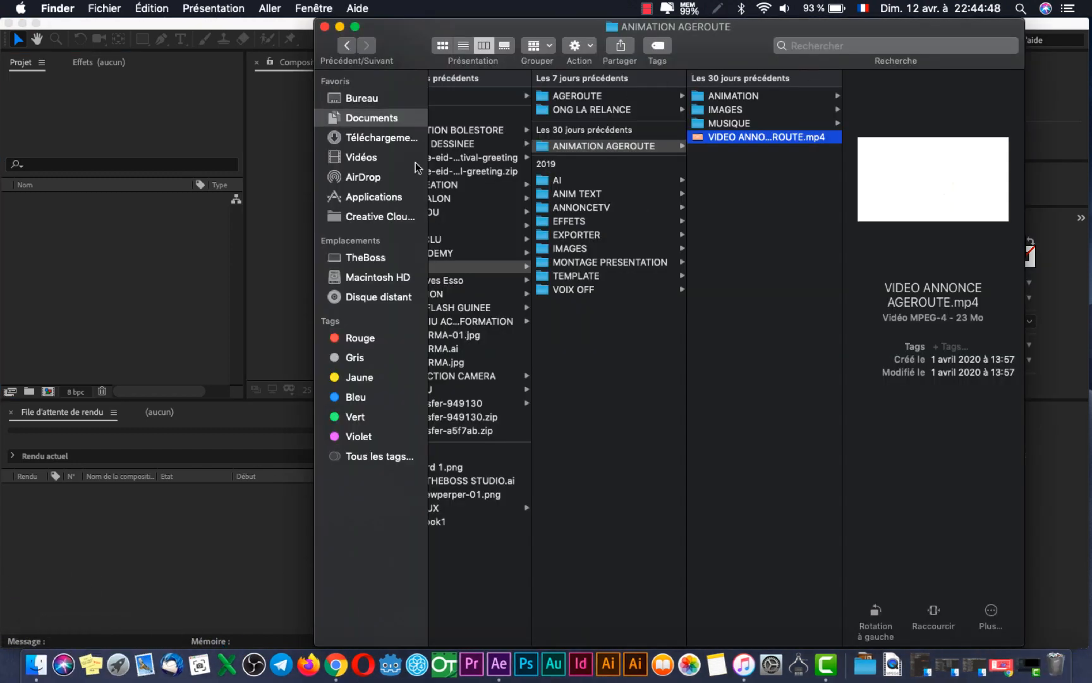
key("super+f")
type("a")
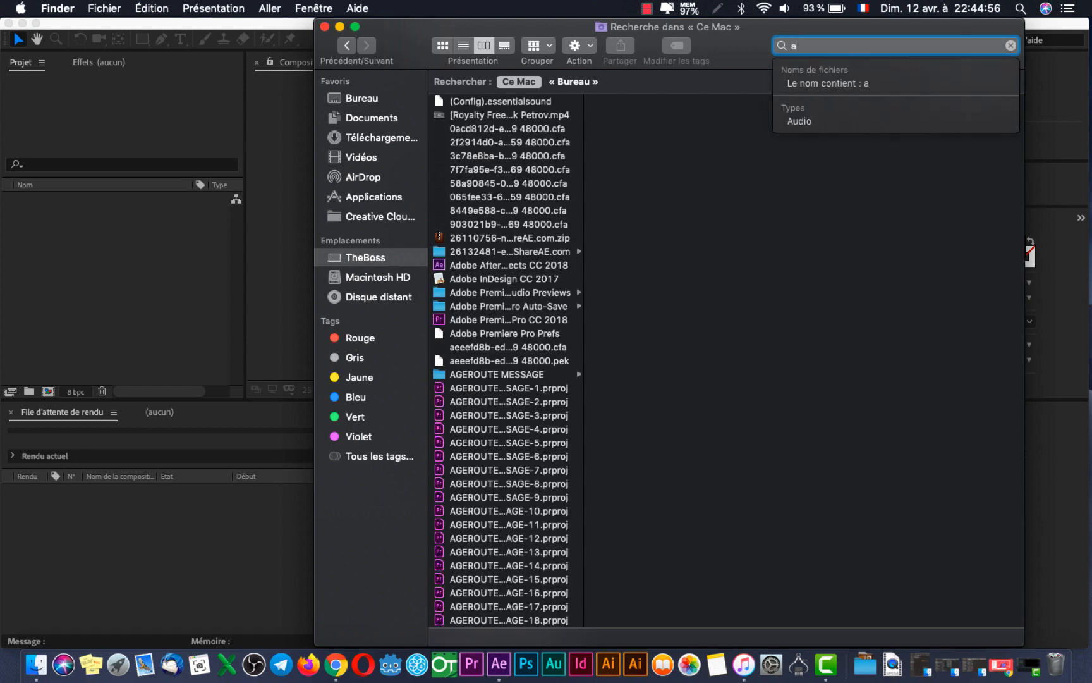
type("g")
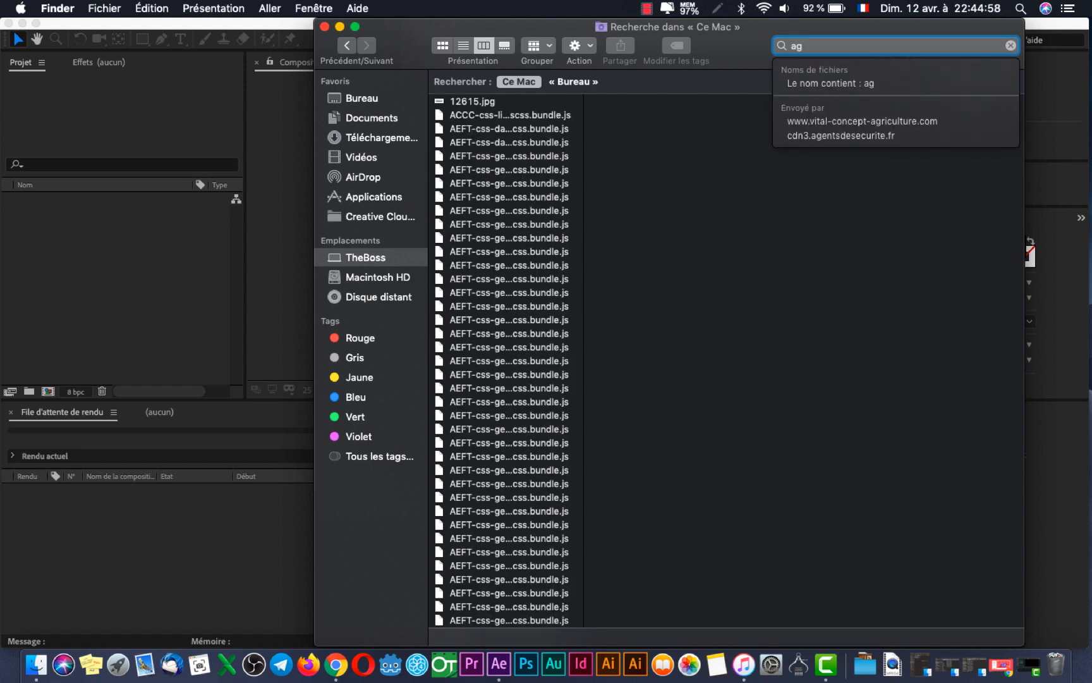
type("er")
key("BackSpace")
key("BackSpace")
key("BackSpace")
key("BackSpace")
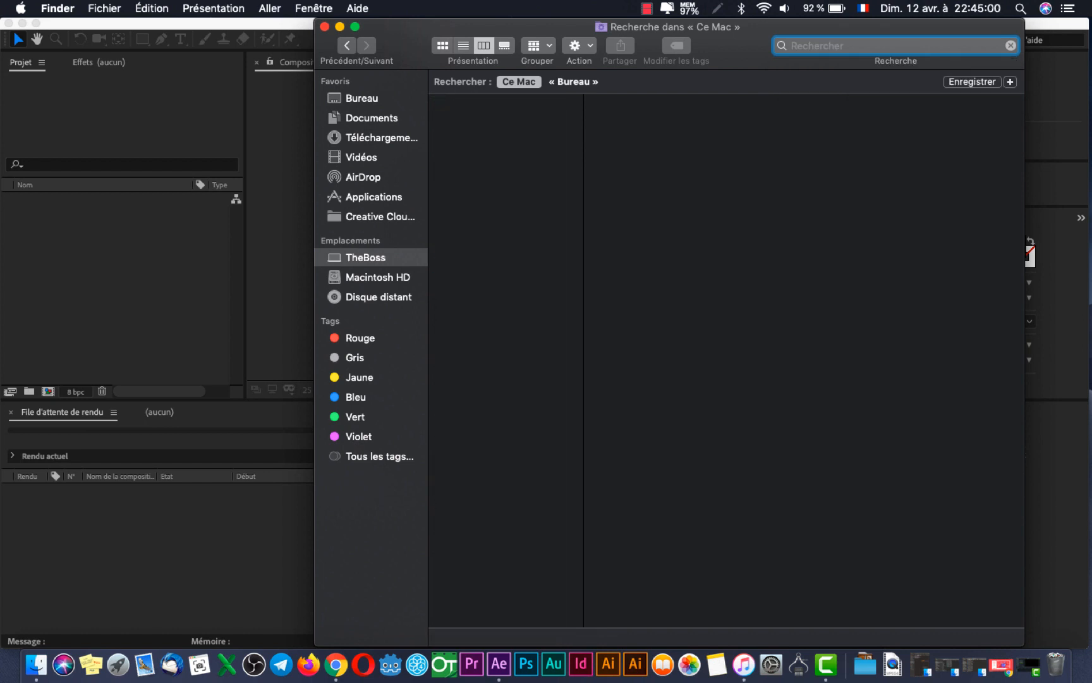
type("logo")
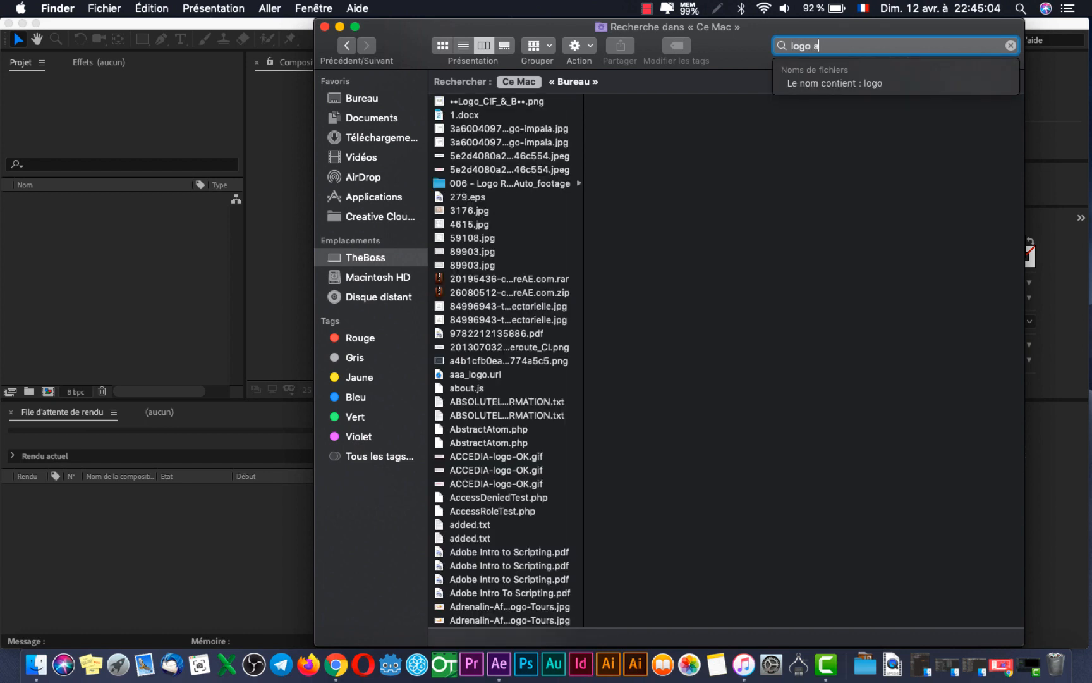
type(" ager")
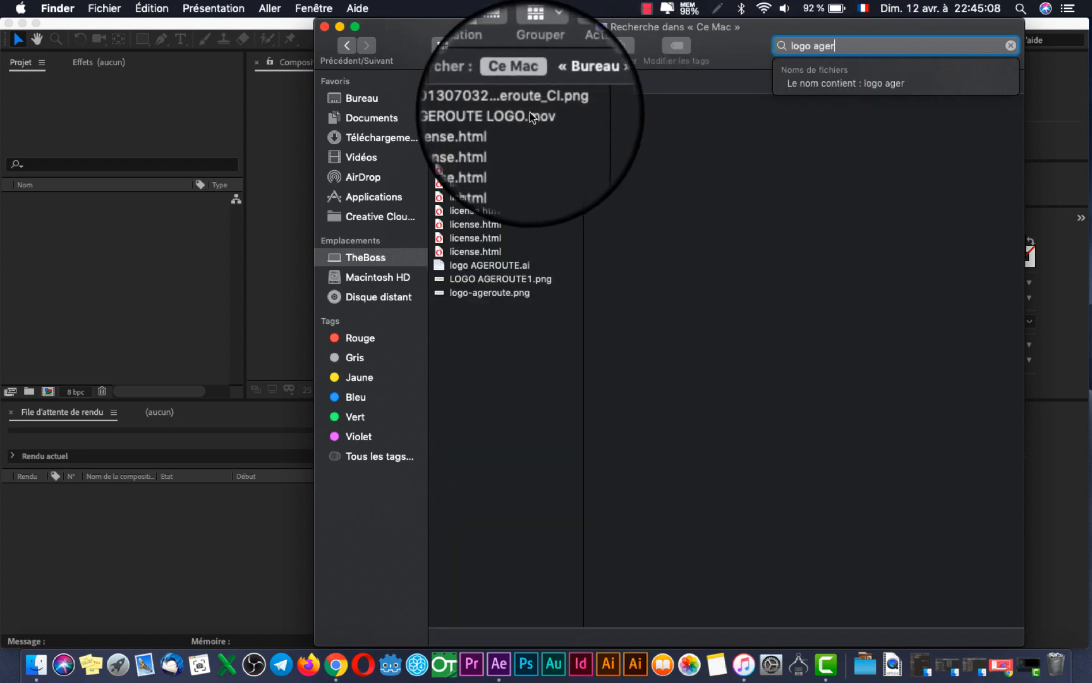
- Preview LOGO AGEROUTE1.png and import it into the After Effects project
left_click(518, 278)
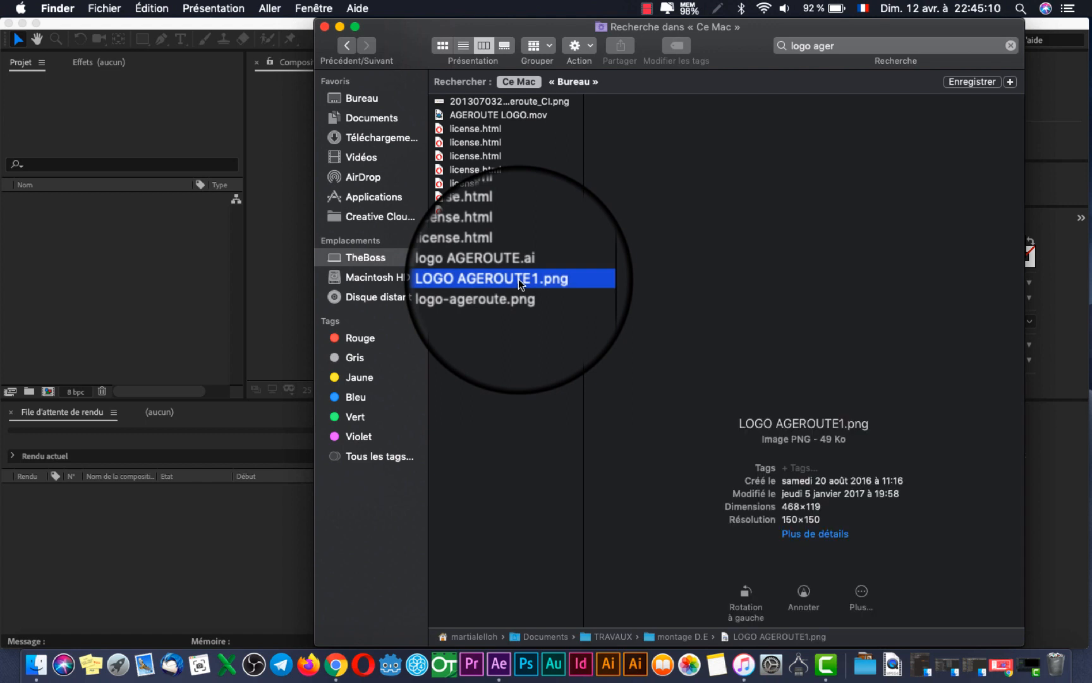
key("space")
key("space")
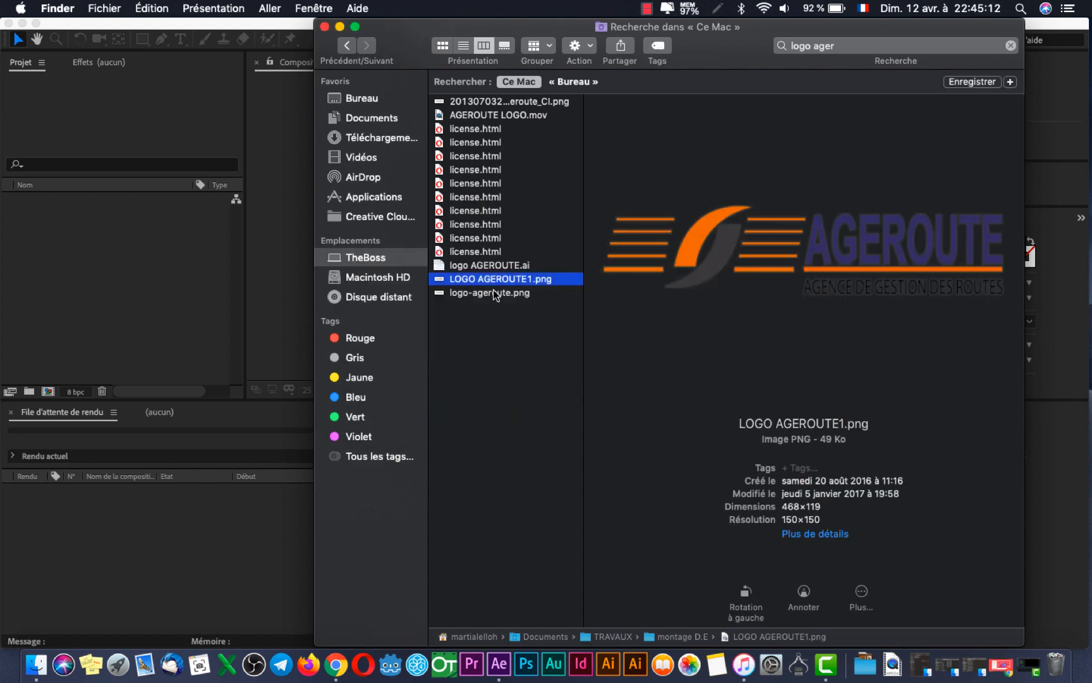
left_click_drag(456, 283, 51, 248)
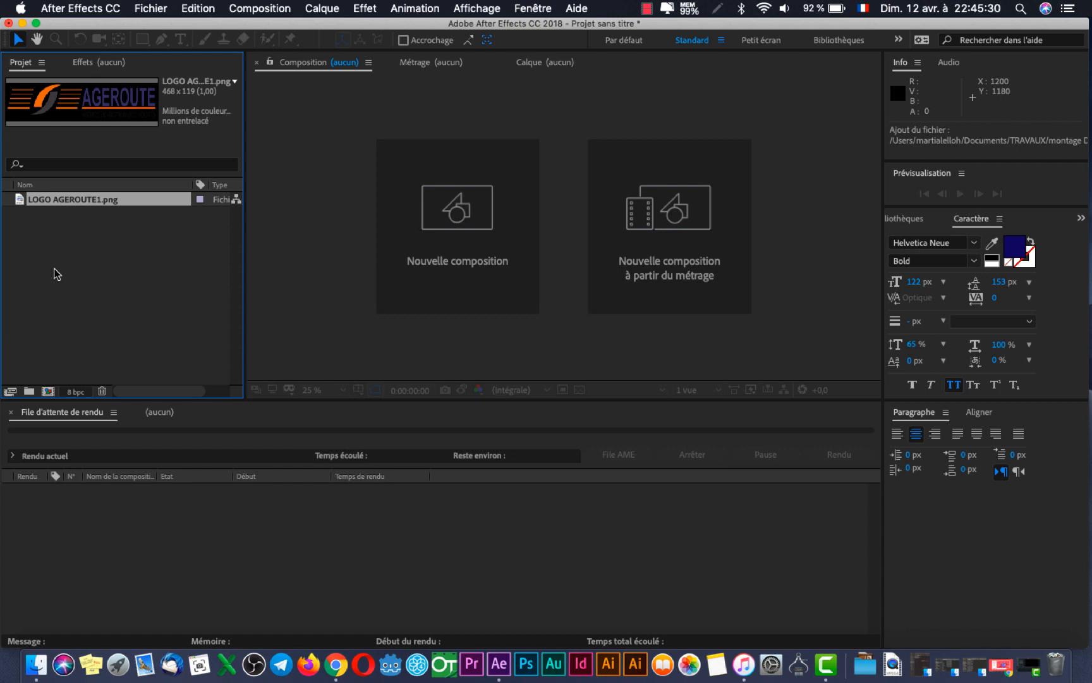
- Create a new composition with the HDTV 1080 25 preset and a duration of 0:00:10:00
left_click(260, 9)
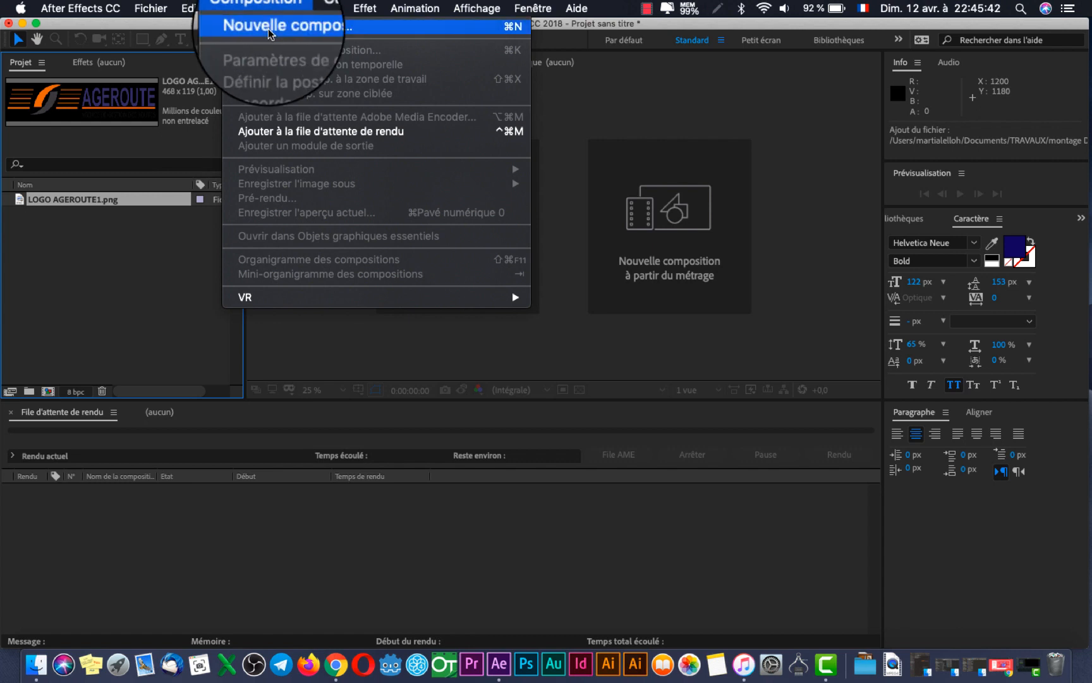
left_click(268, 29)
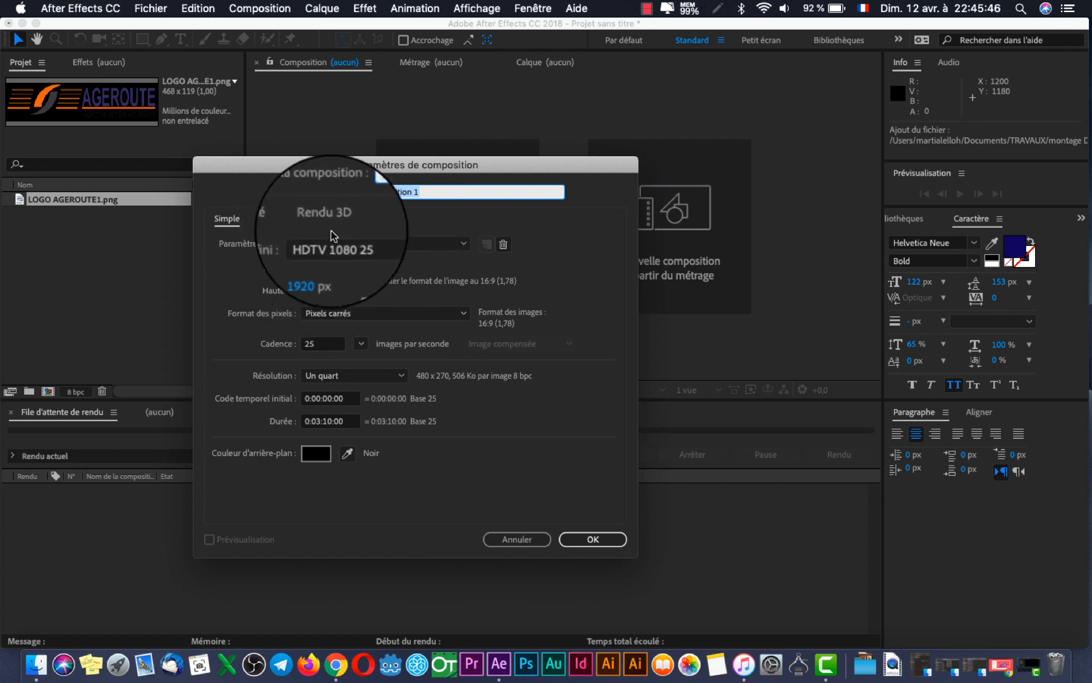
left_click(344, 246)
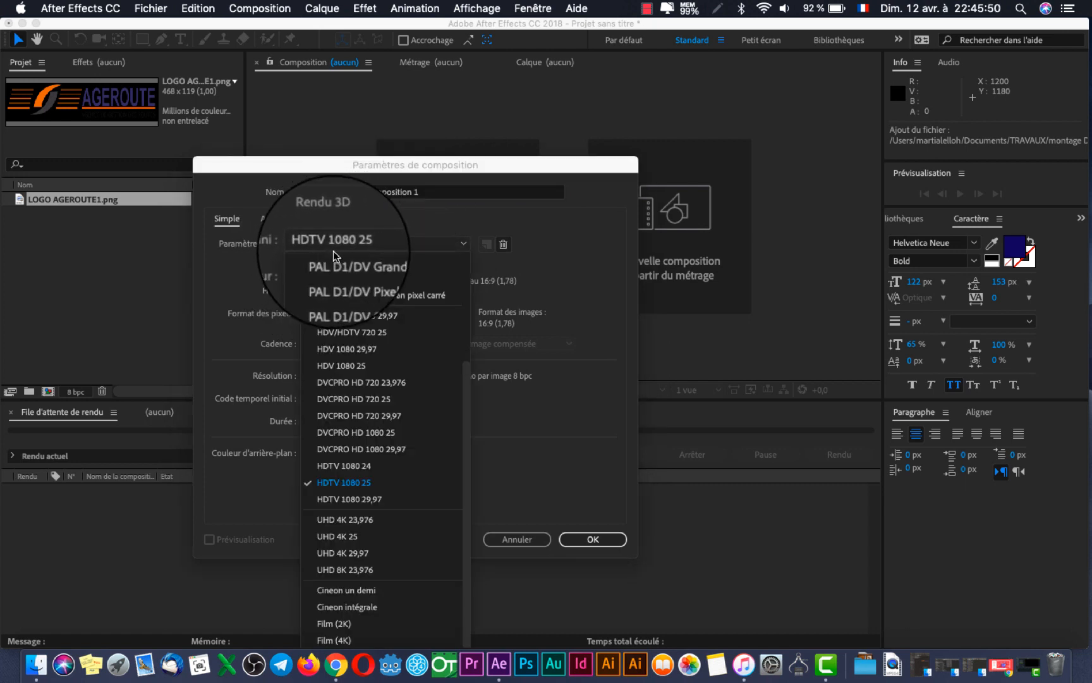
left_click(196, 295)
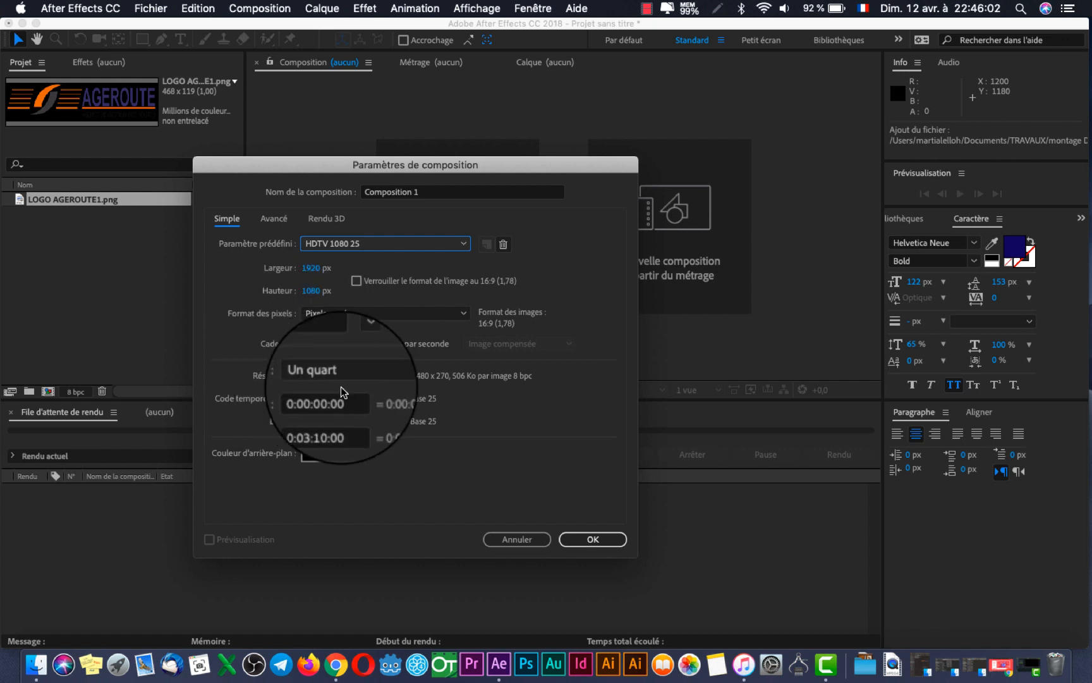
left_click(316, 421)
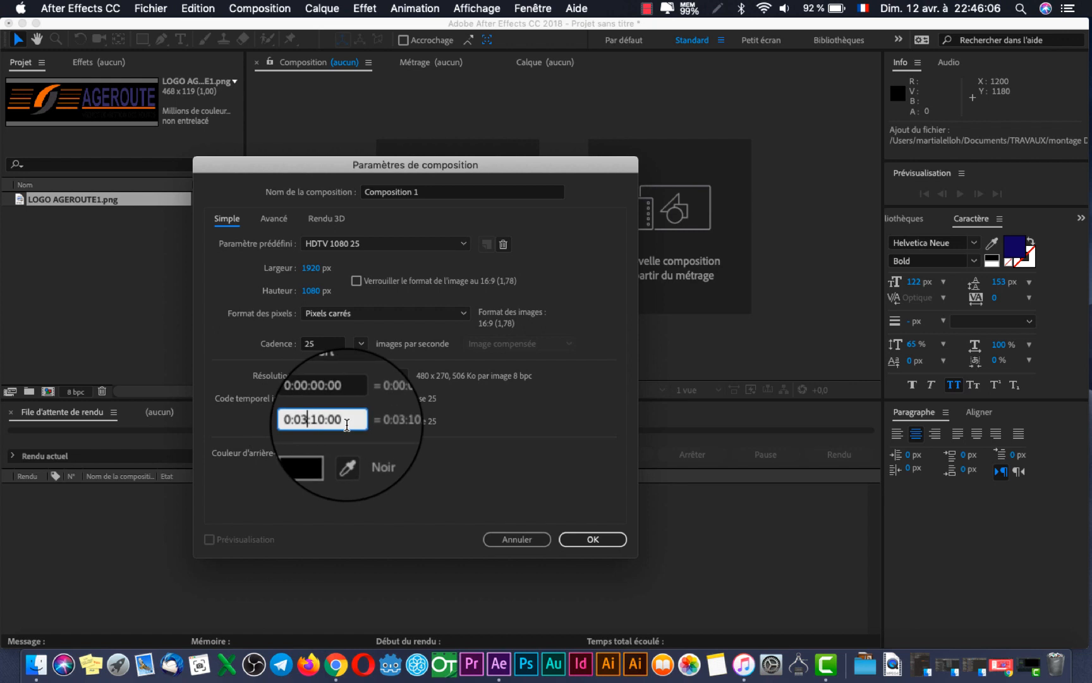
key("BackSpace")
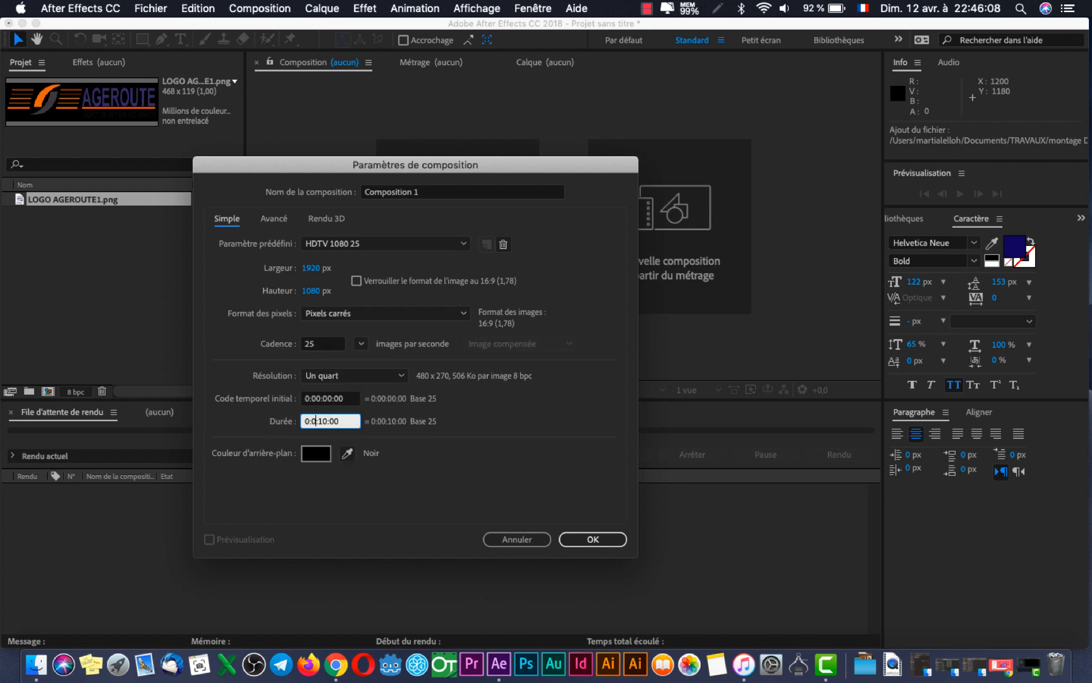
type("£0")
key("BackSpace")
key("BackSpace")
left_click(432, 453)
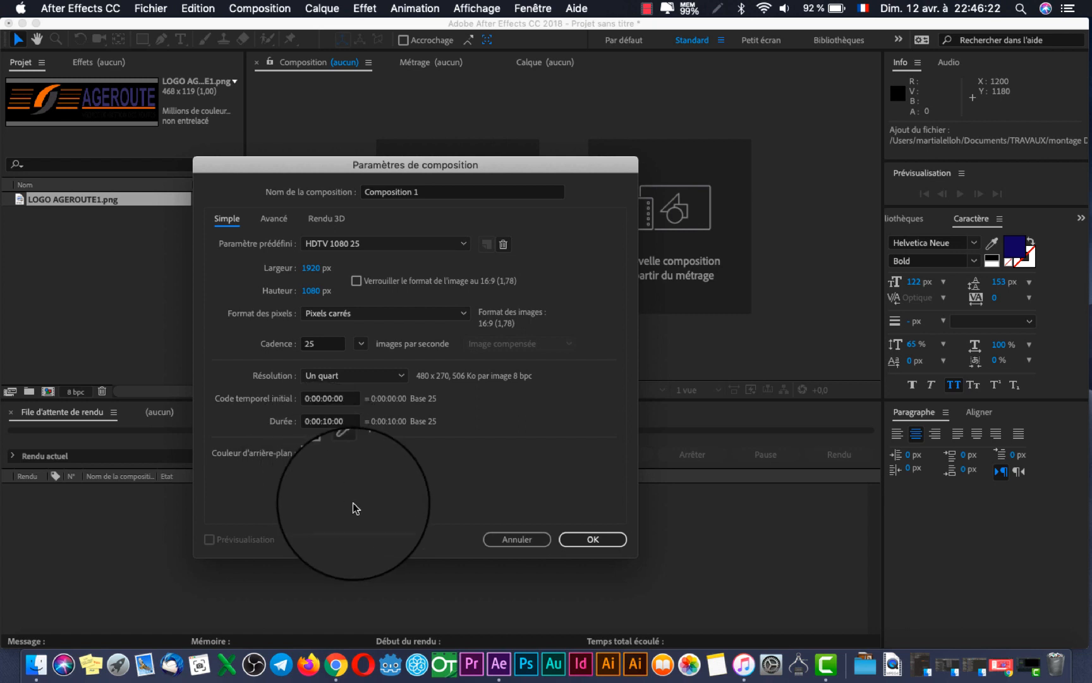
left_click(591, 533)
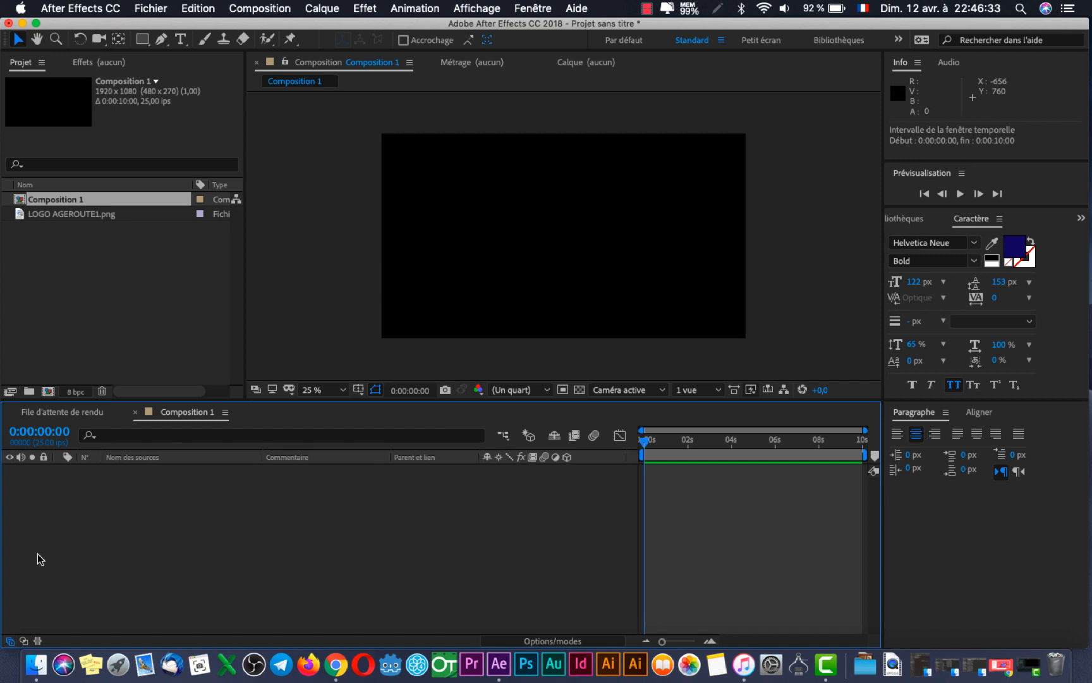
- Hide the layer switches columns in the timeline and widen the side panels next to the composition viewer
left_click(11, 640)
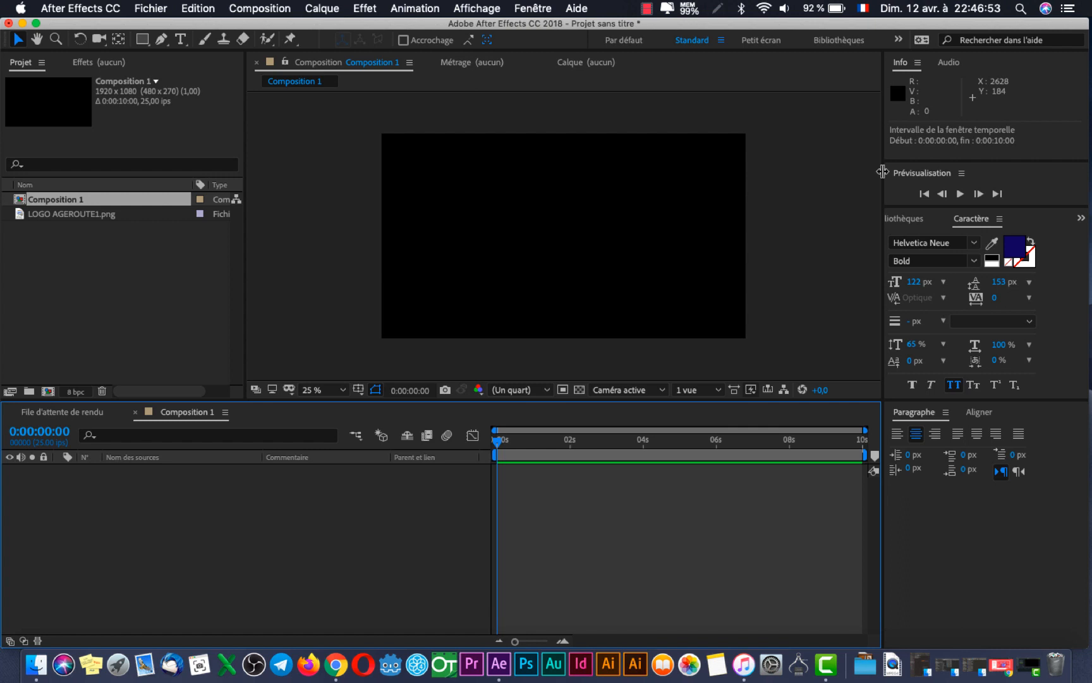
left_click_drag(883, 170, 829, 174)
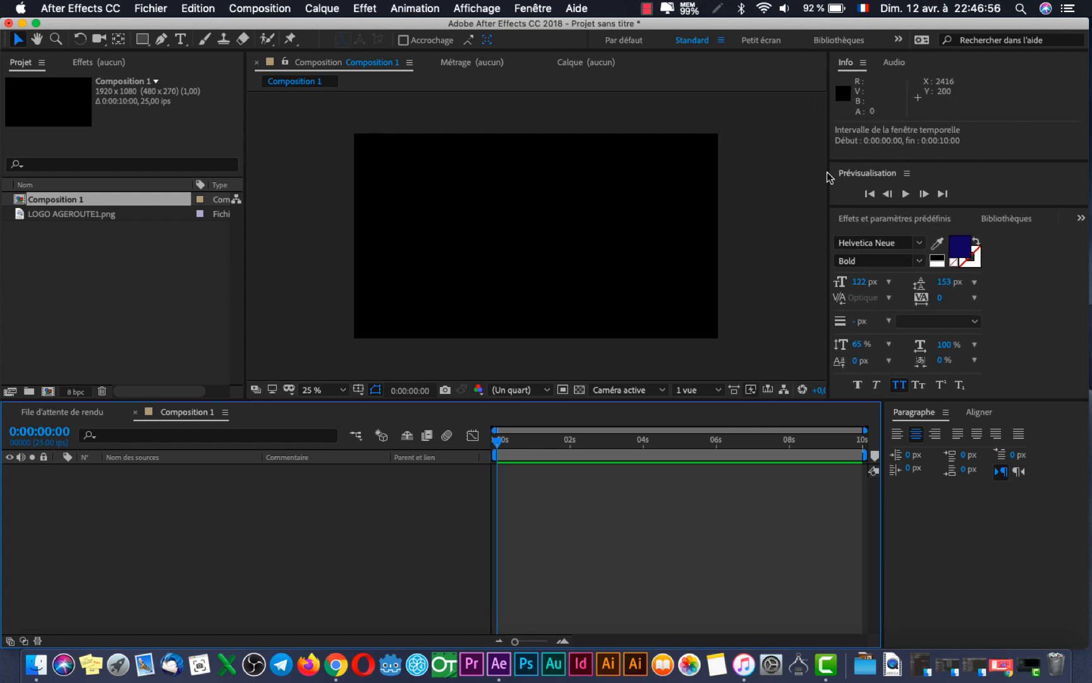
- Clear the effects search, examine the effects, library, character, alignment and paragraph options, and narrow the side panels again
left_click(892, 218)
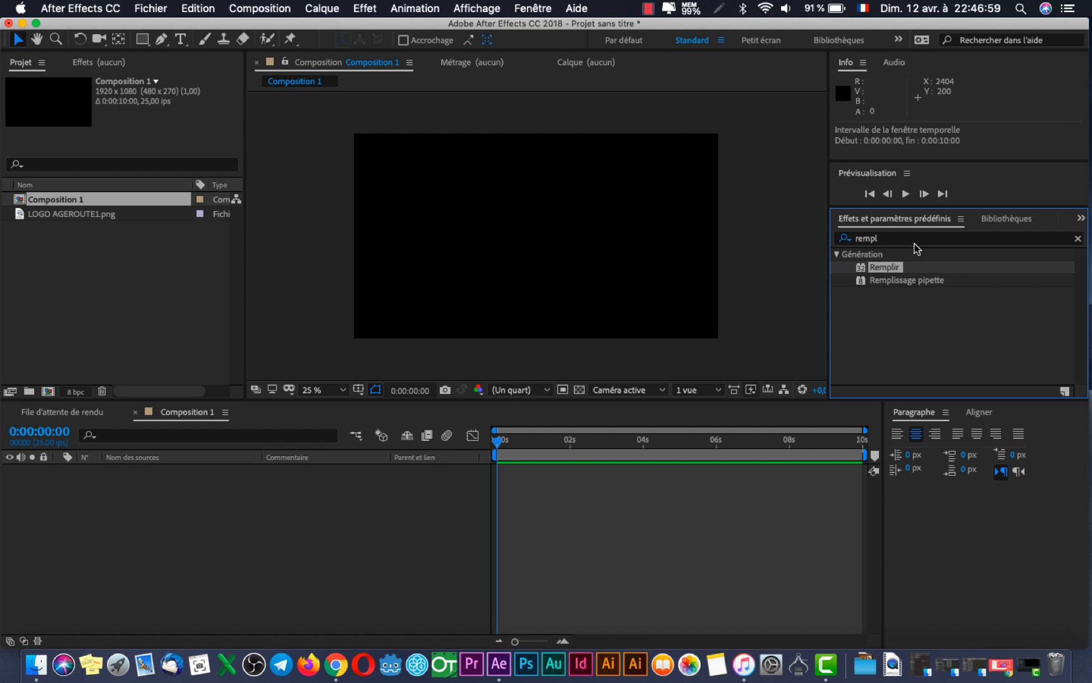
left_click(1079, 238)
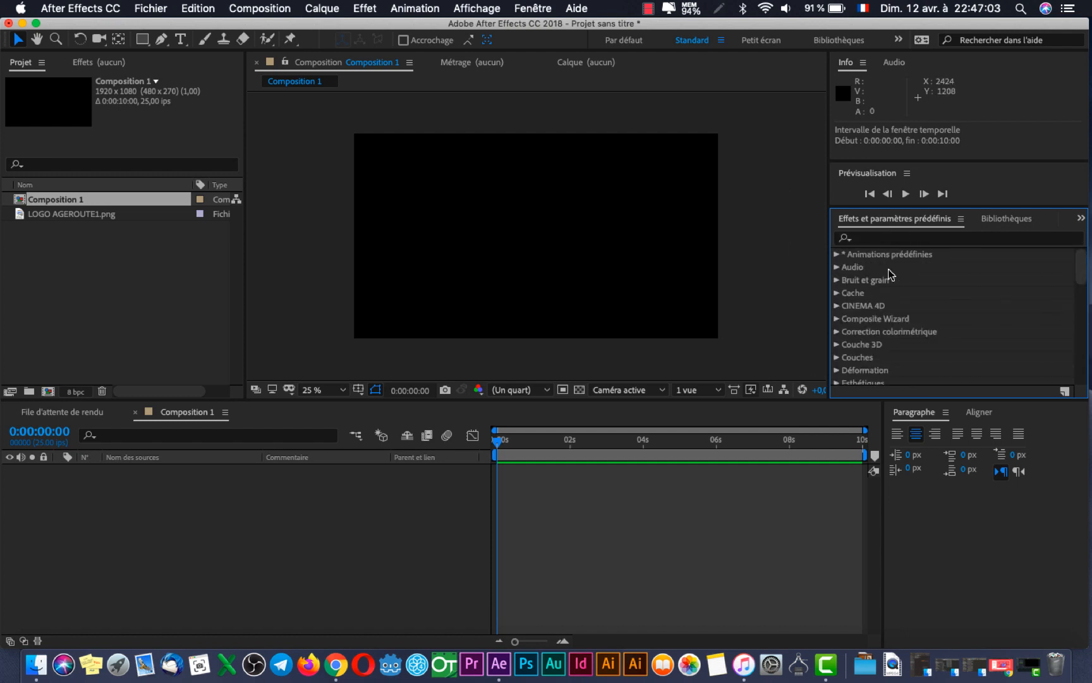
left_click(1006, 220)
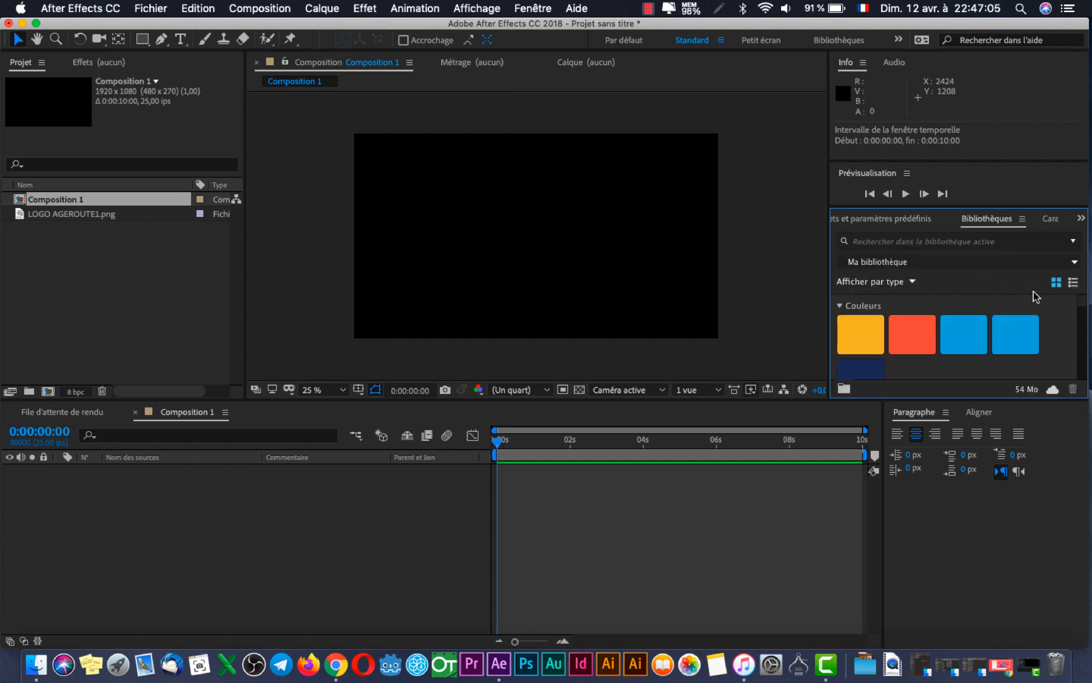
scroll(1034, 316, "down", 5)
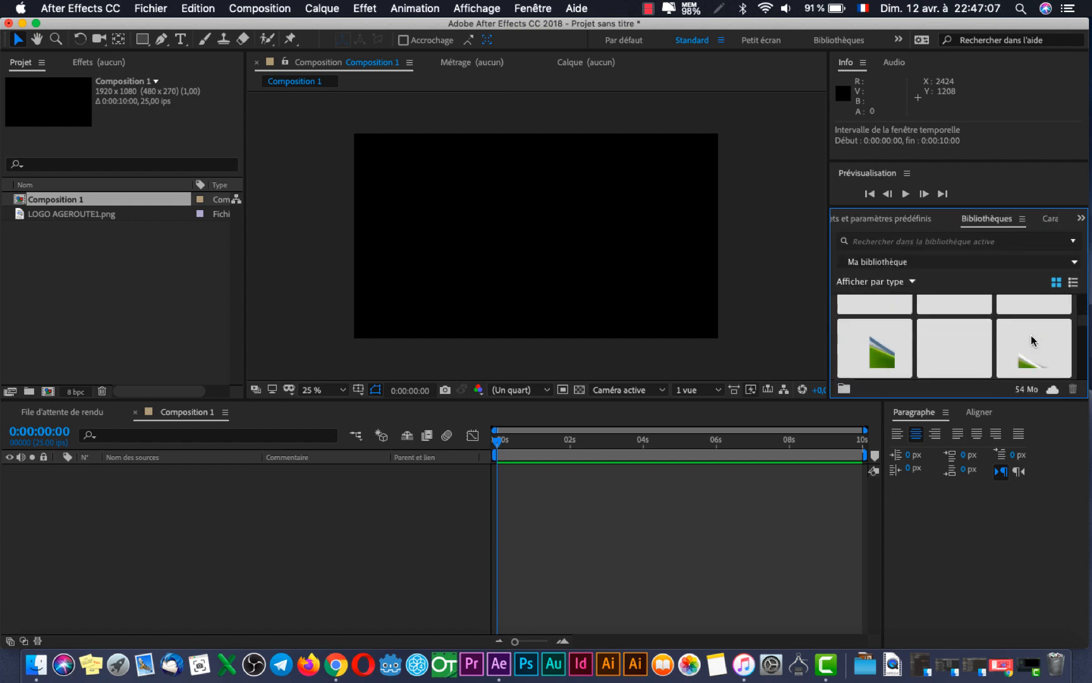
scroll(1032, 341, "up", 5)
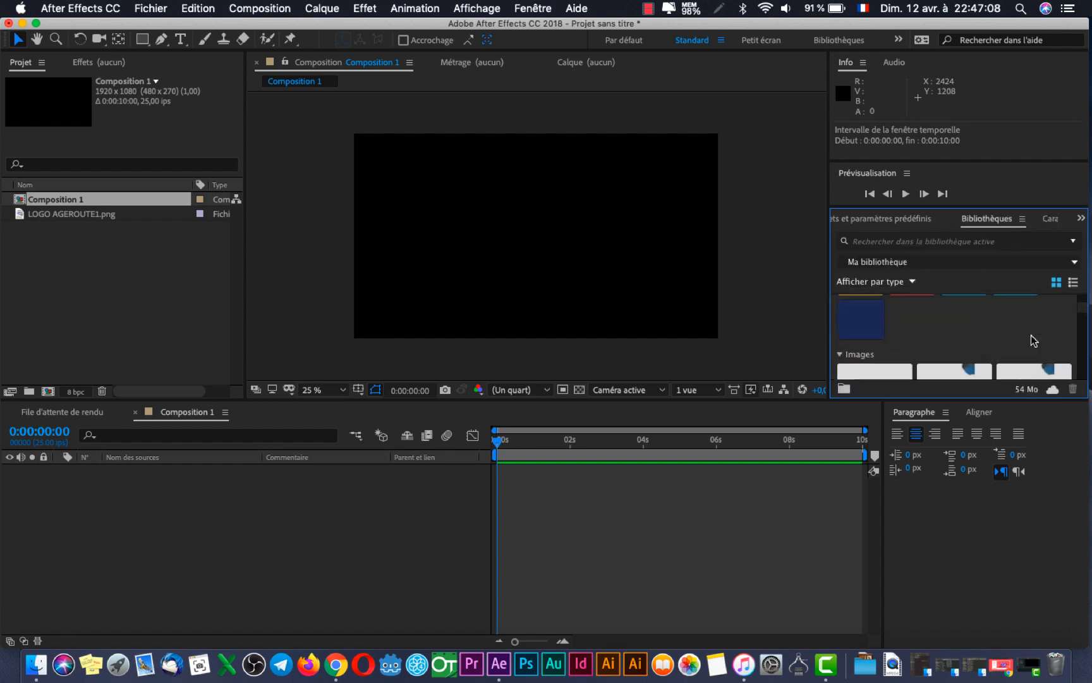
left_click(1051, 219)
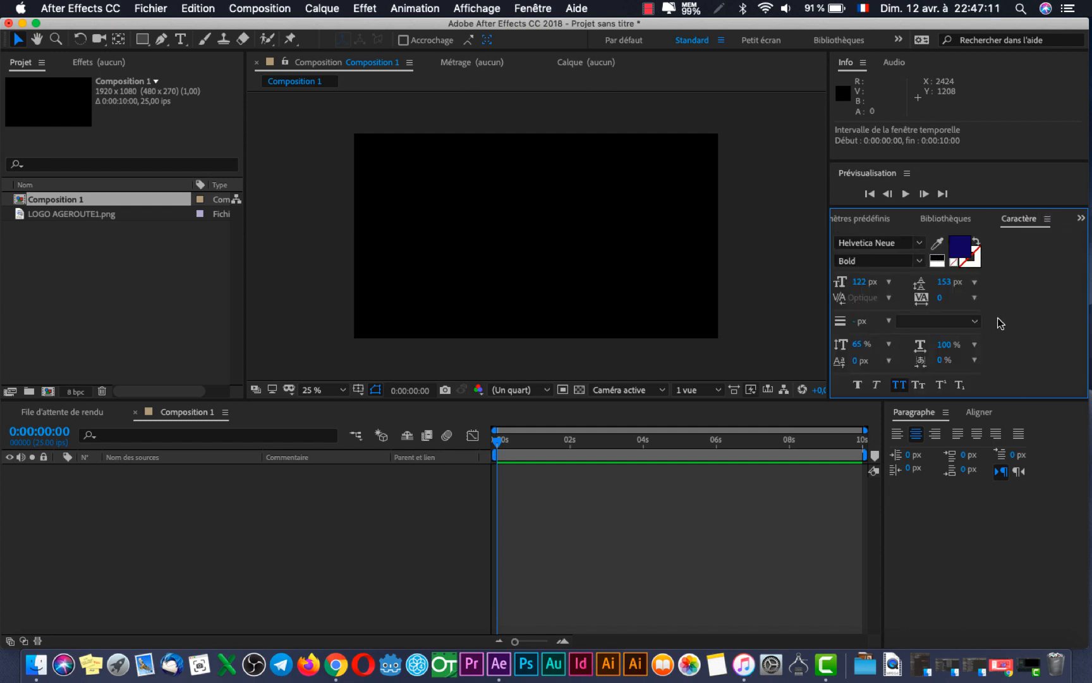
left_click_drag(850, 318, 878, 332)
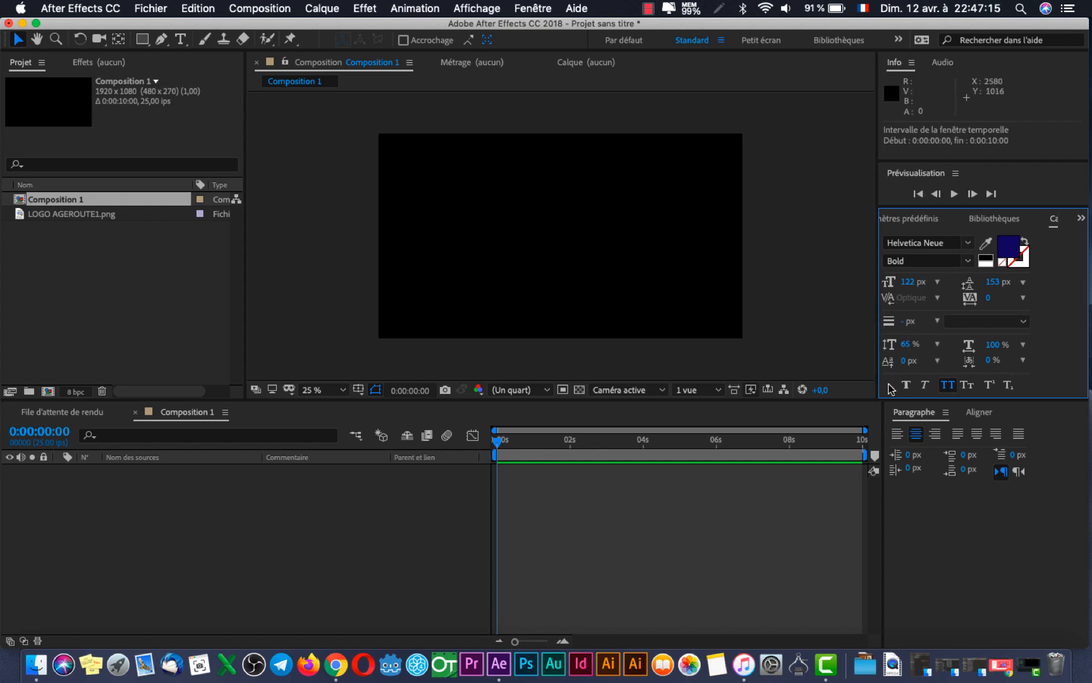
left_click(988, 413)
left_click(916, 414)
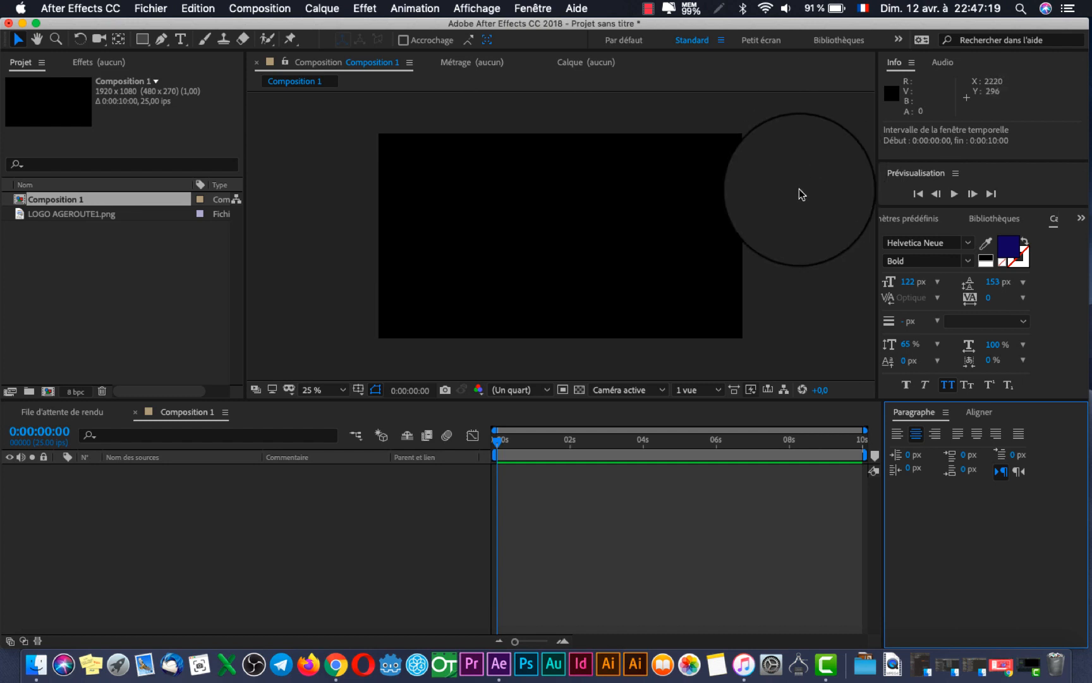
- Look through the available workspaces and the commands for resetting and saving a workspace
left_click(539, 11)
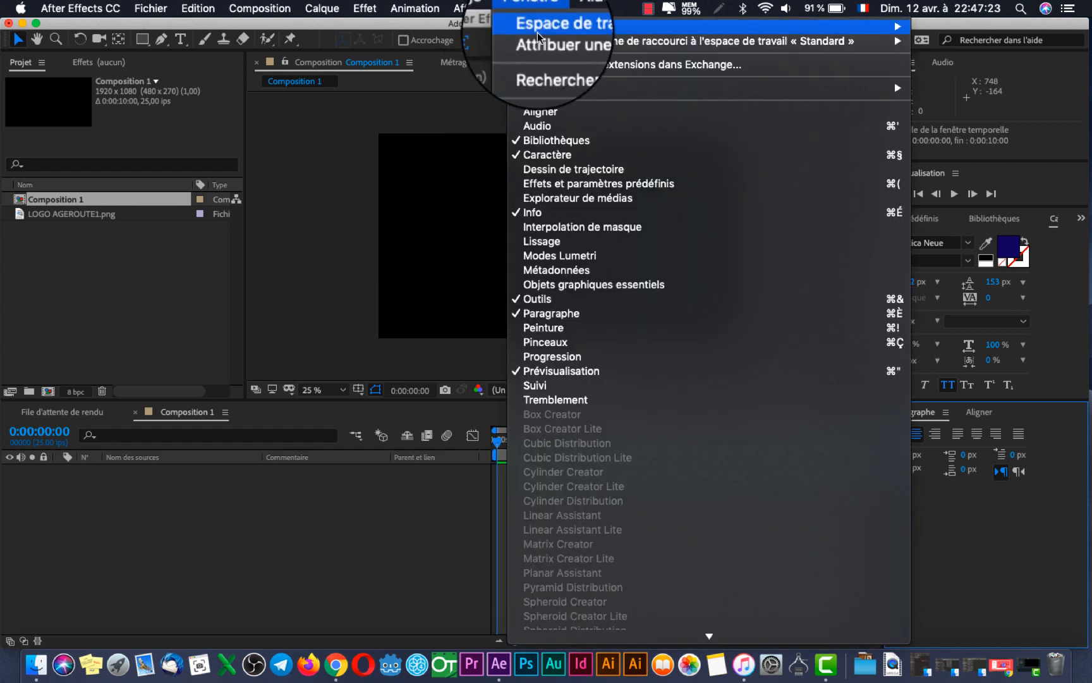
left_click(690, 2)
left_click(540, 10)
left_click(539, 10)
left_click(540, 12)
mouse_move(545, 29)
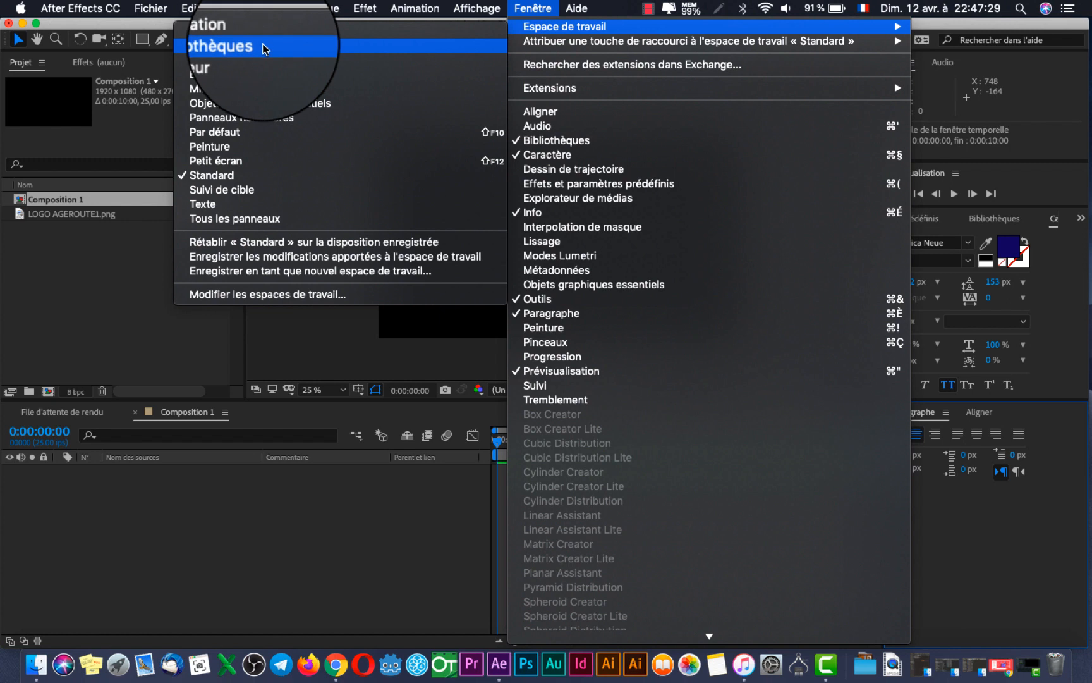
left_click(127, 293)
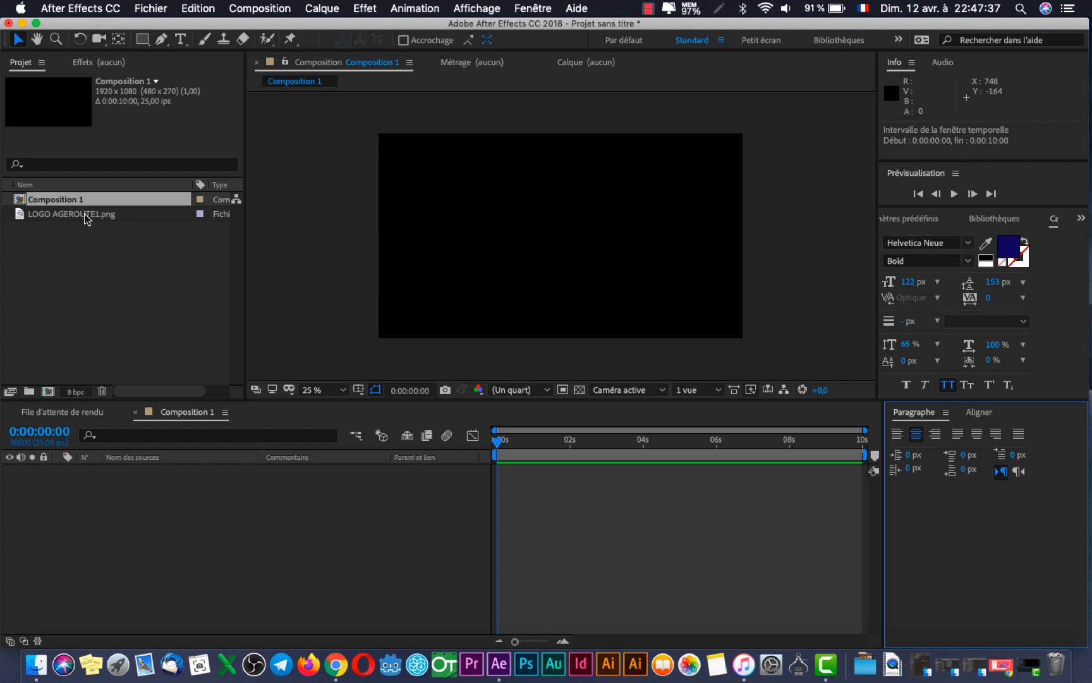
- Start a new solid layer, review its unit and pixel format options, and set its size to match the composition
left_click(328, 10)
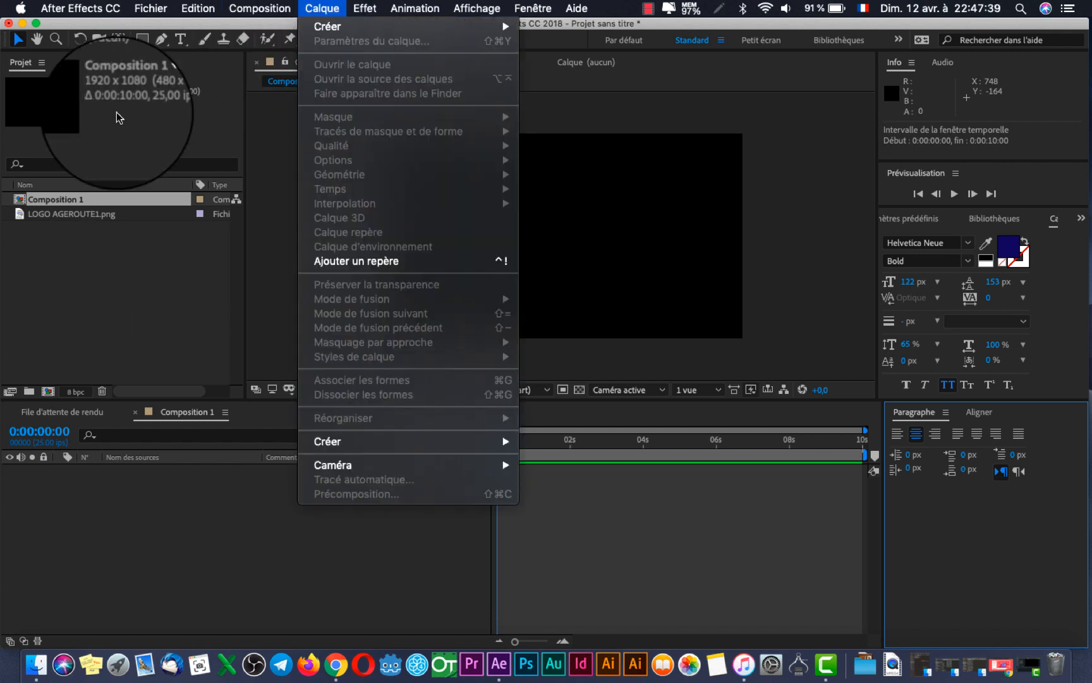
left_click(320, 9)
left_click(312, 8)
mouse_move(324, 29)
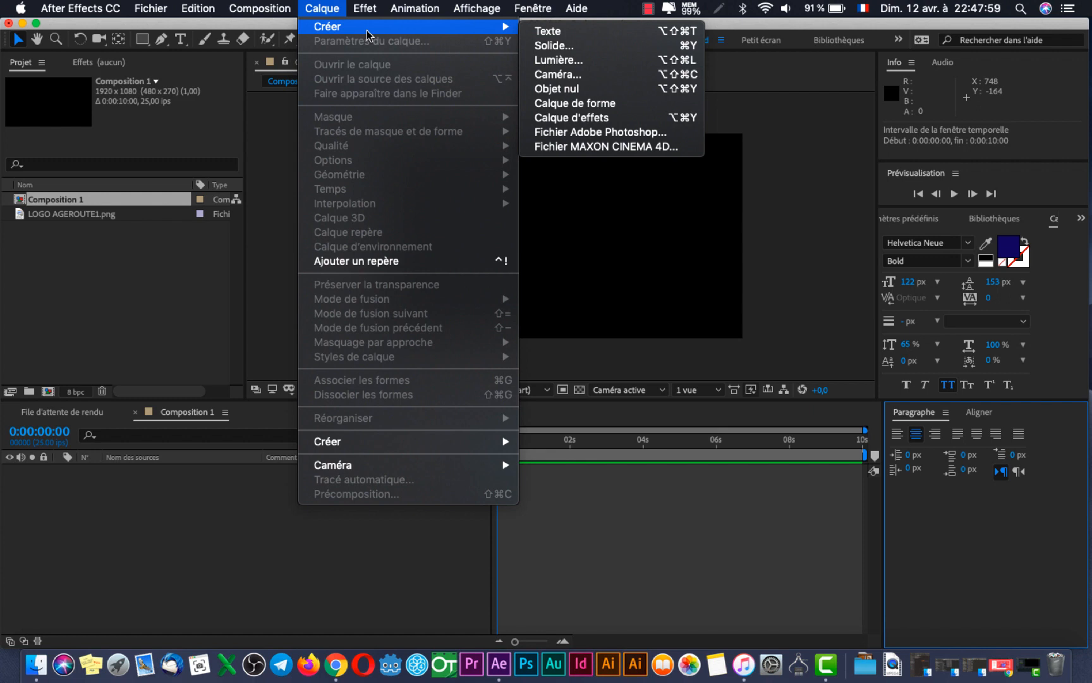
left_click(554, 48)
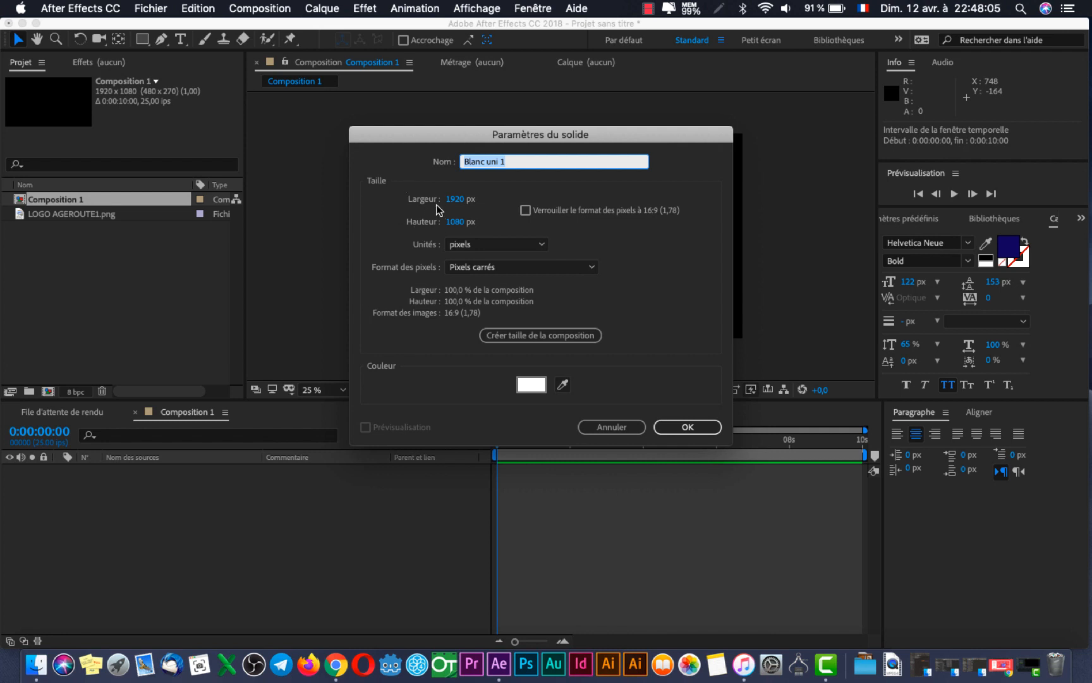
left_click(520, 245)
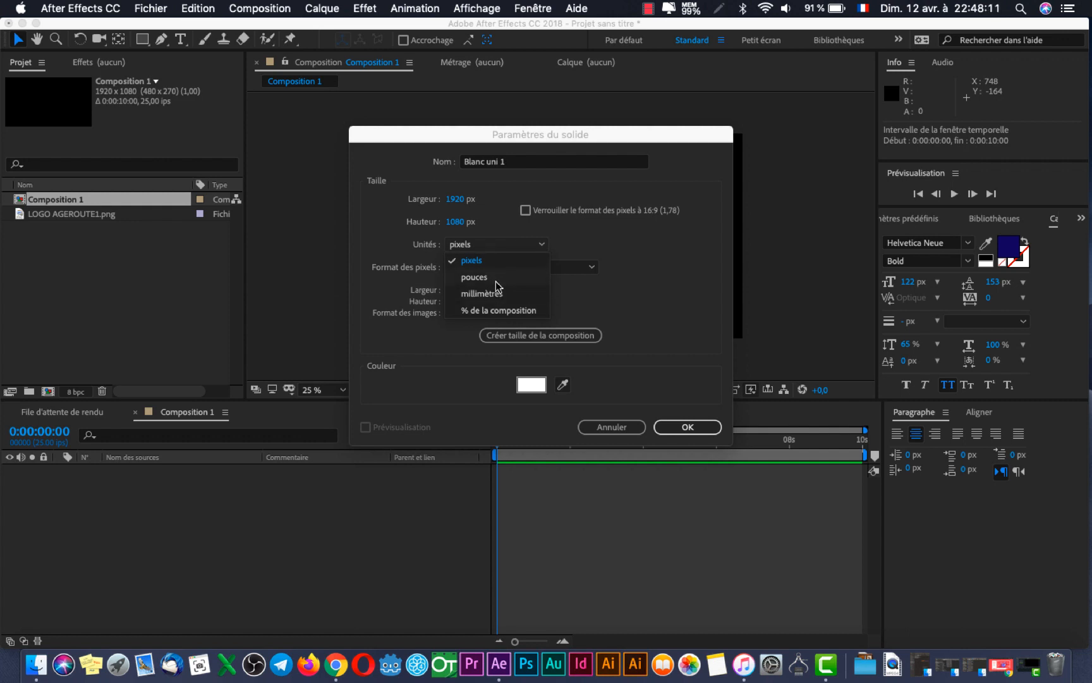
left_click(647, 245)
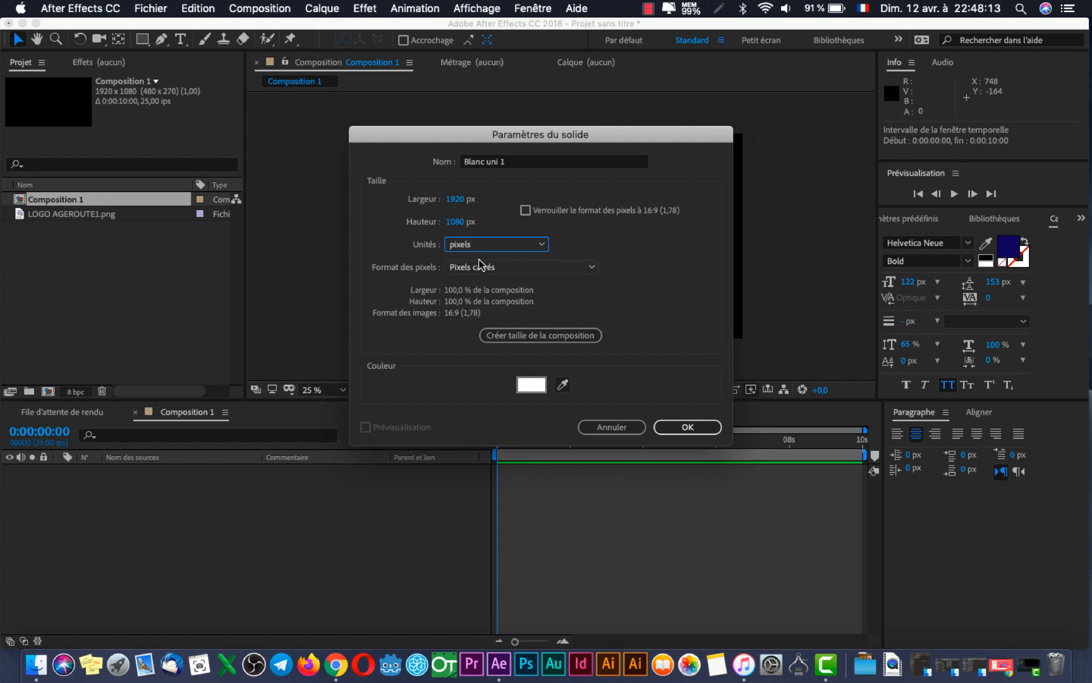
left_click(480, 268)
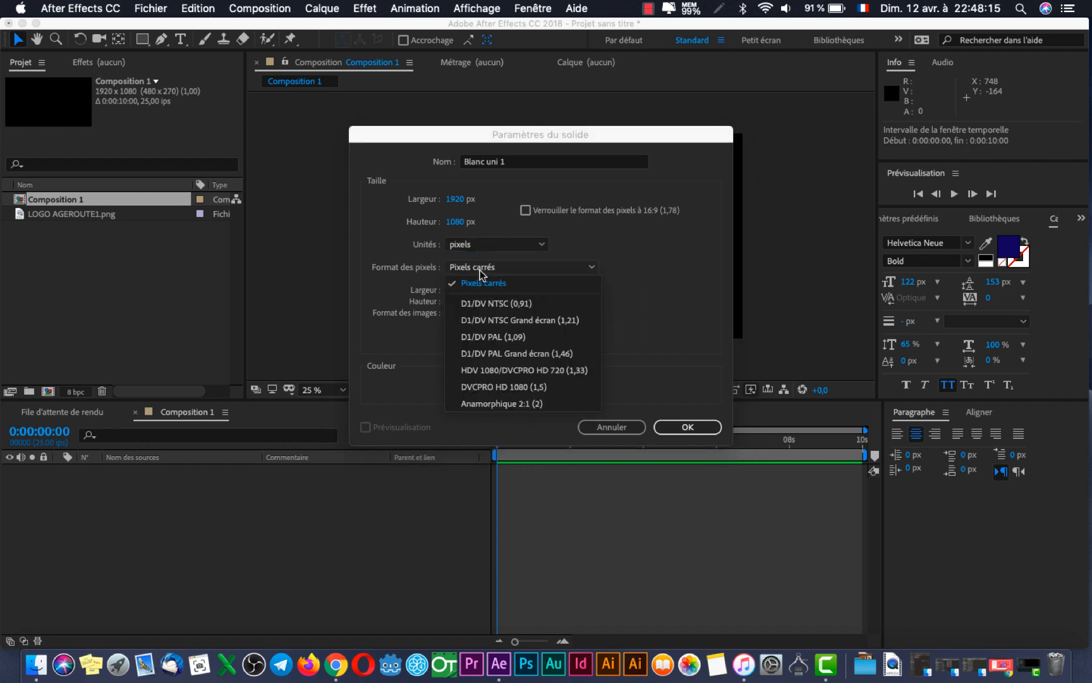
left_click(595, 243)
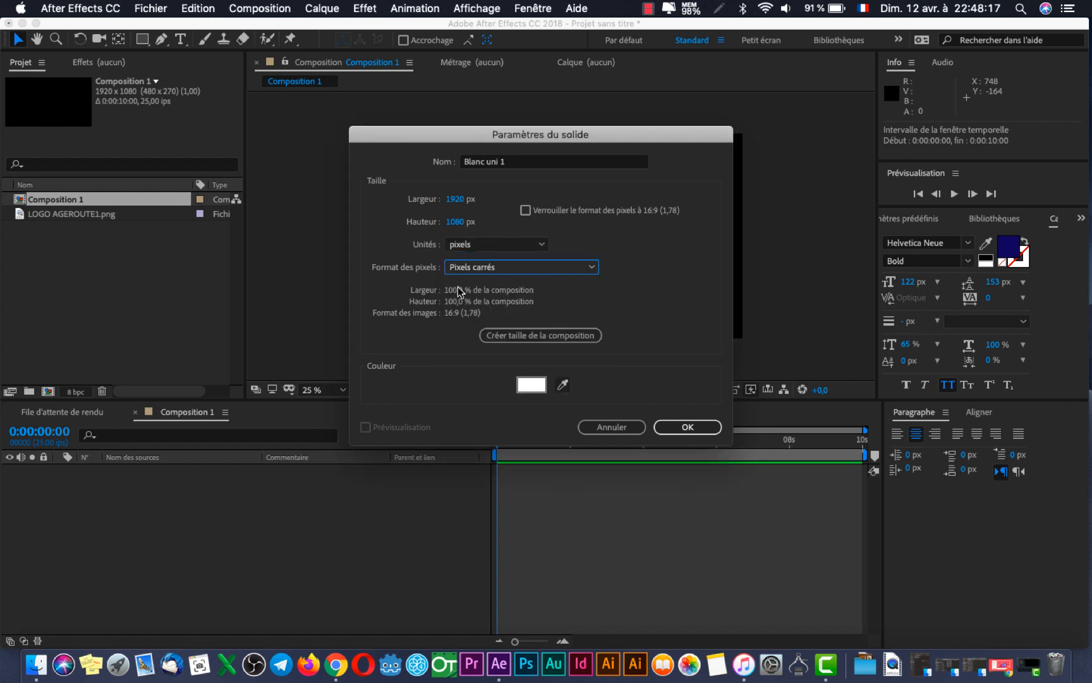
left_click(515, 340)
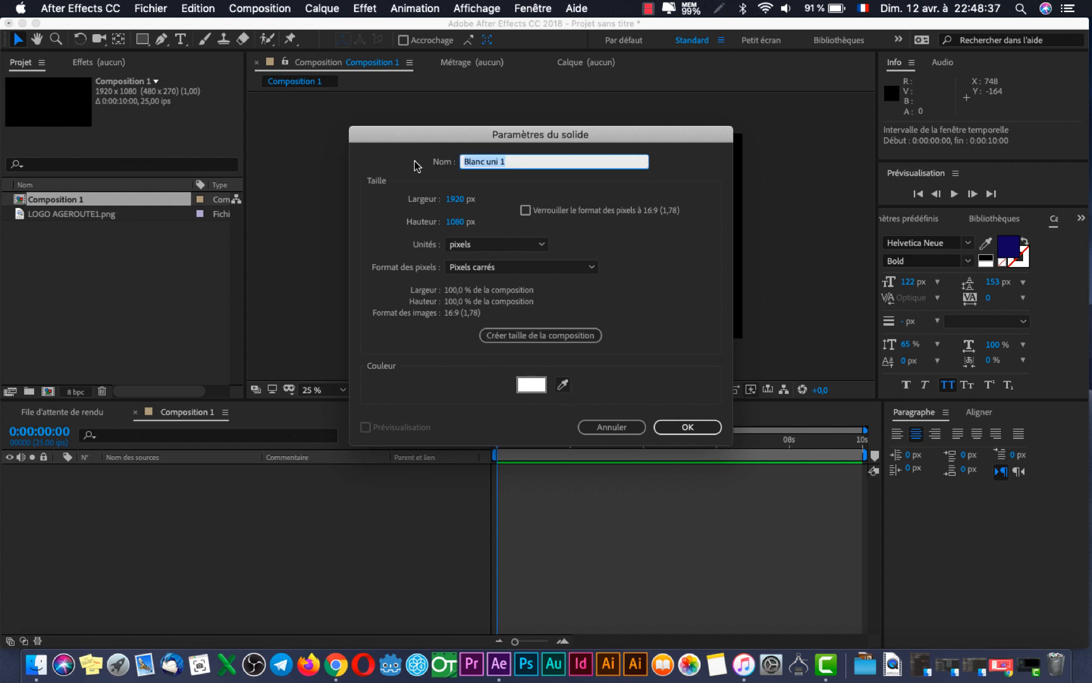
- Name the solid FOND ANIMATION, keep its colour white (FFFFFF), and create it
key("BackSpace")
left_click(415, 162)
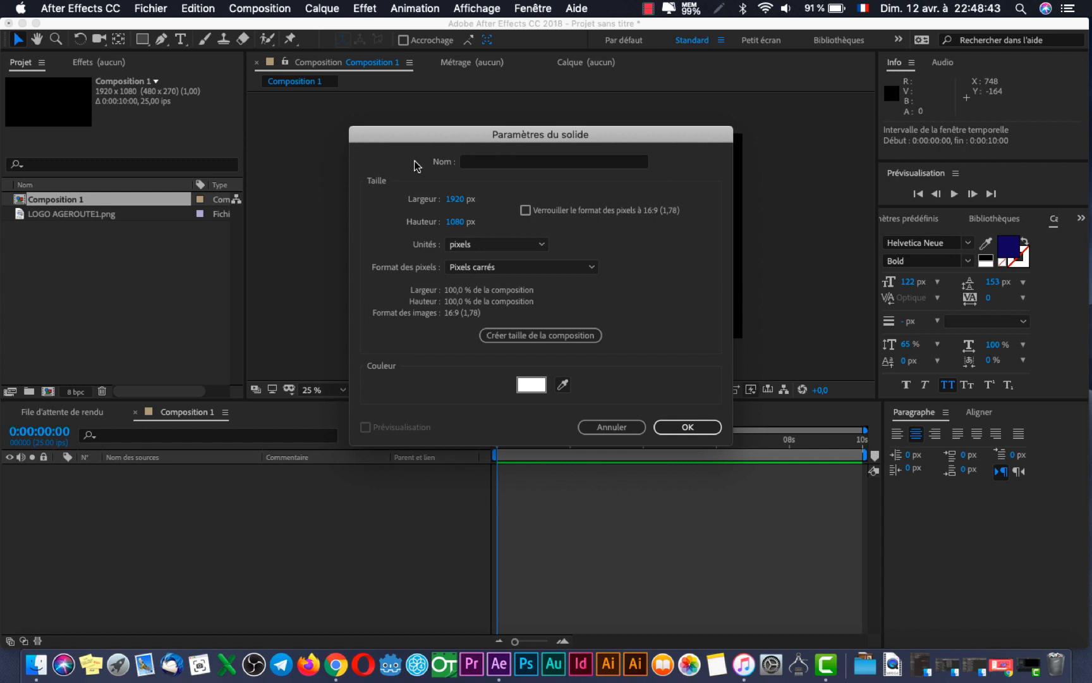
left_click(474, 162)
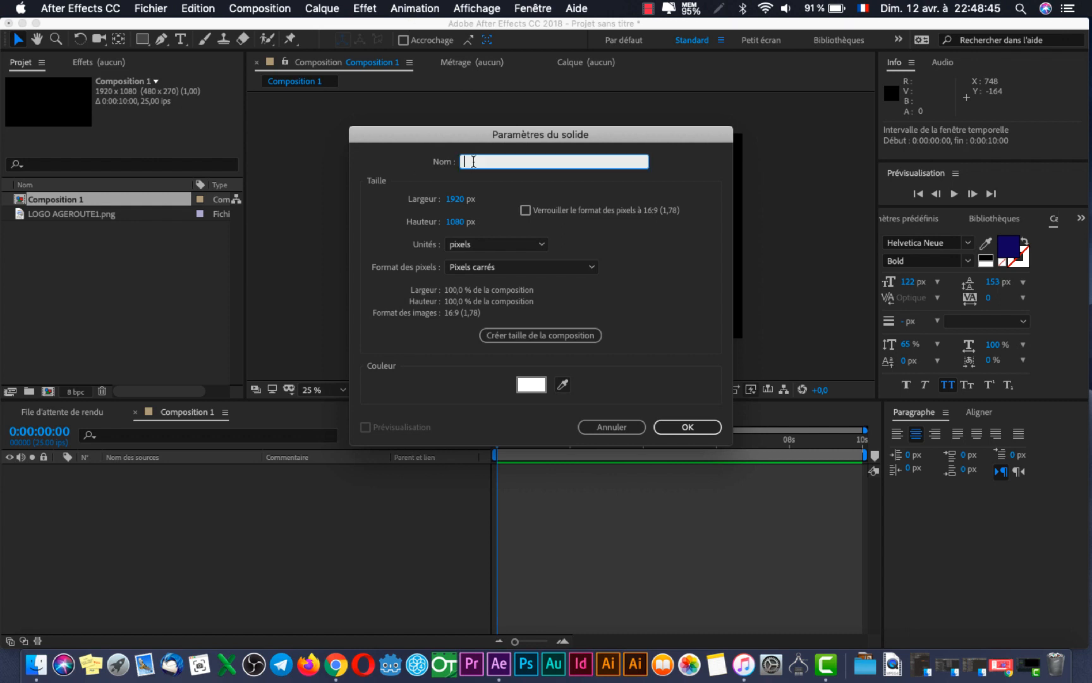
type("FOND")
type("ANIMATION")
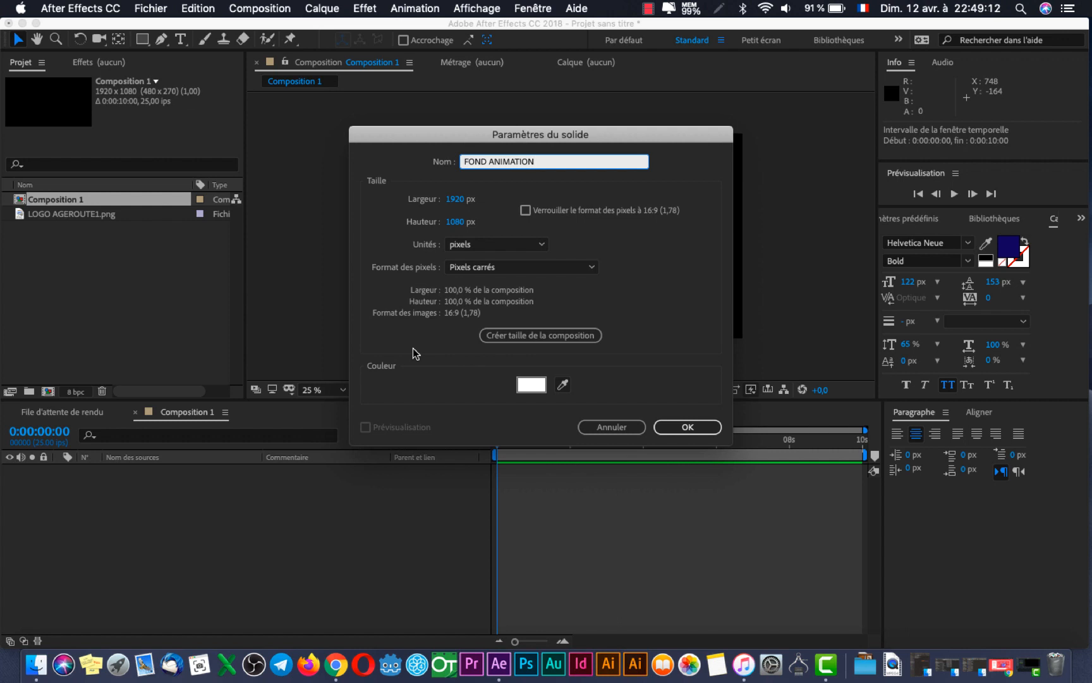
left_click(533, 385)
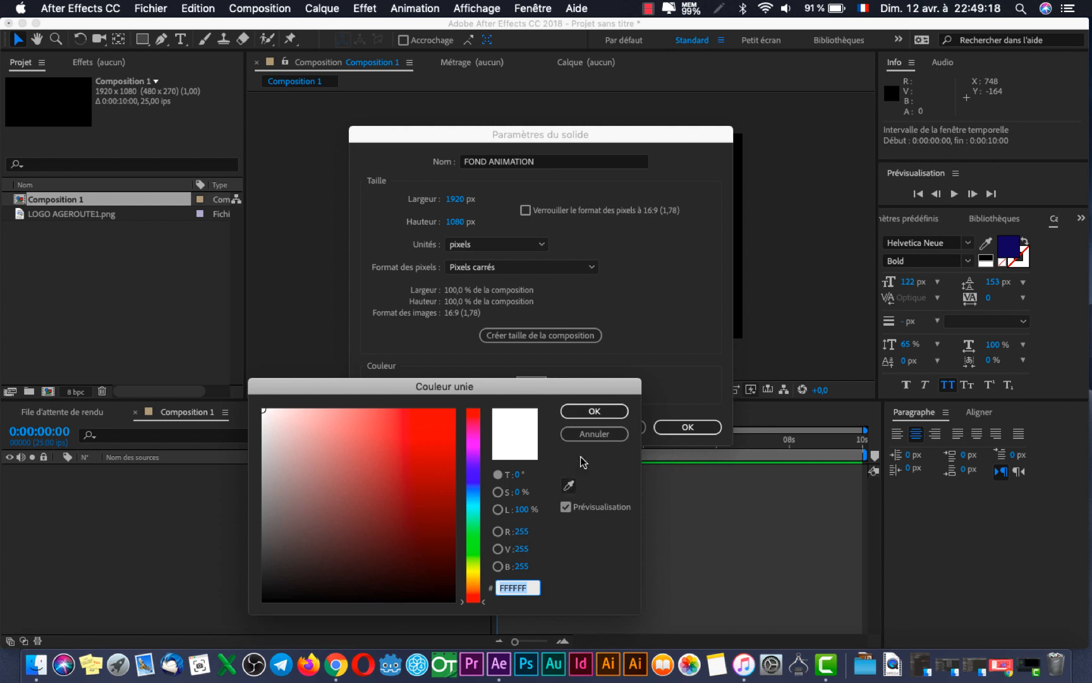
left_click(585, 414)
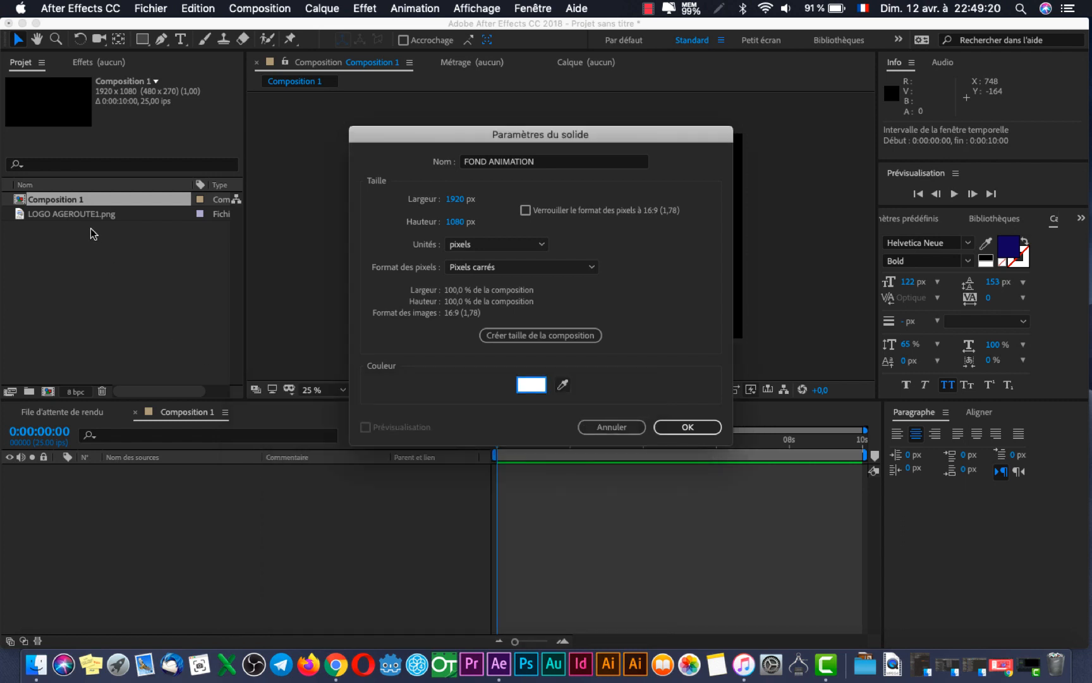
left_click(685, 426)
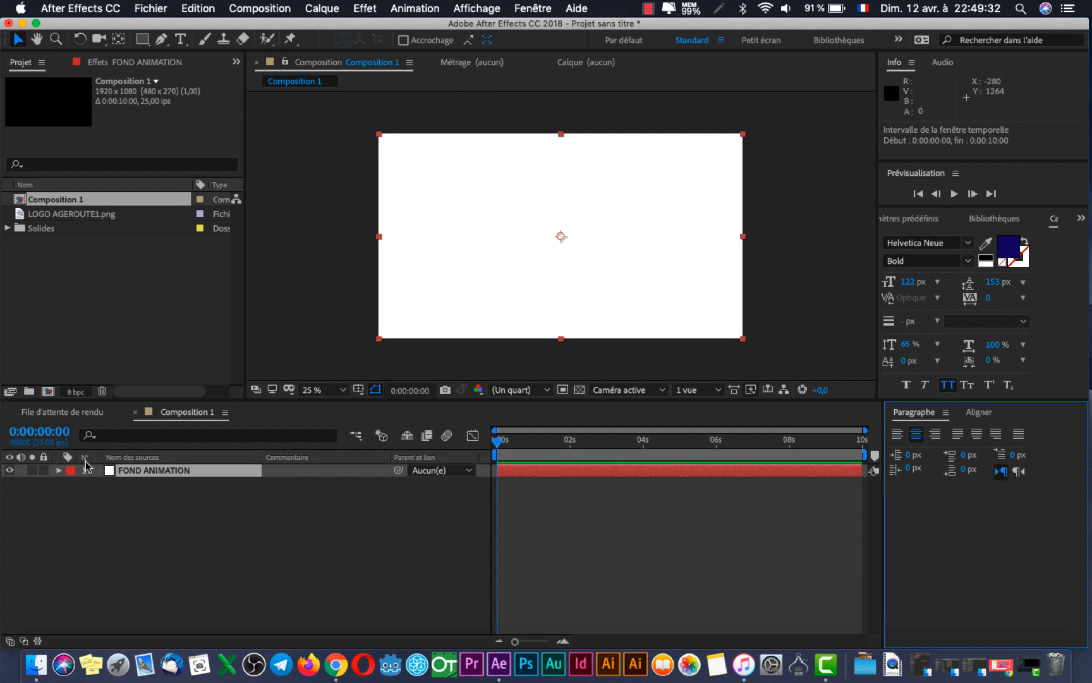
- Try moving the FOND ANIMATION layer in the composition while locked and unlocked, and undo the moves
left_click(44, 470)
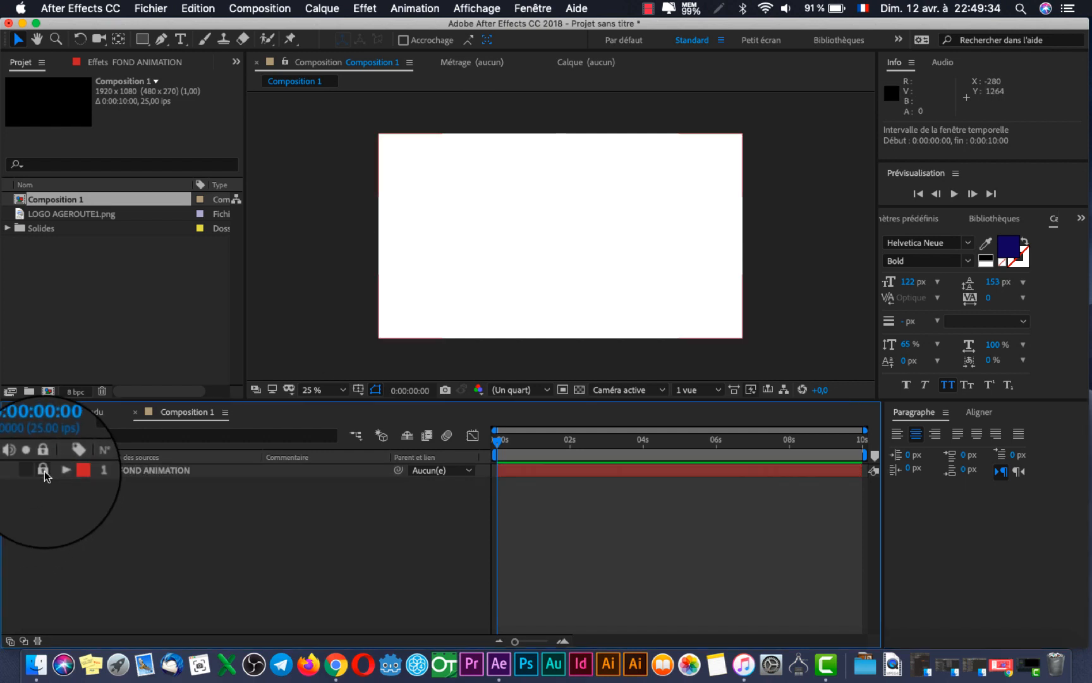
left_click_drag(510, 305, 759, 180)
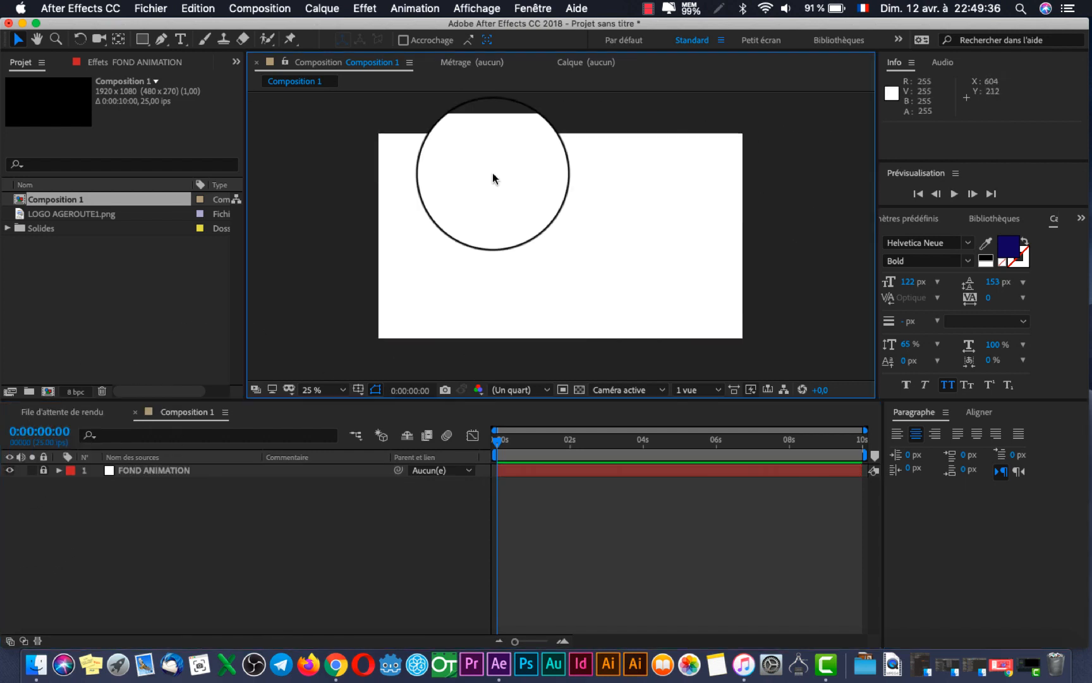
left_click(40, 472)
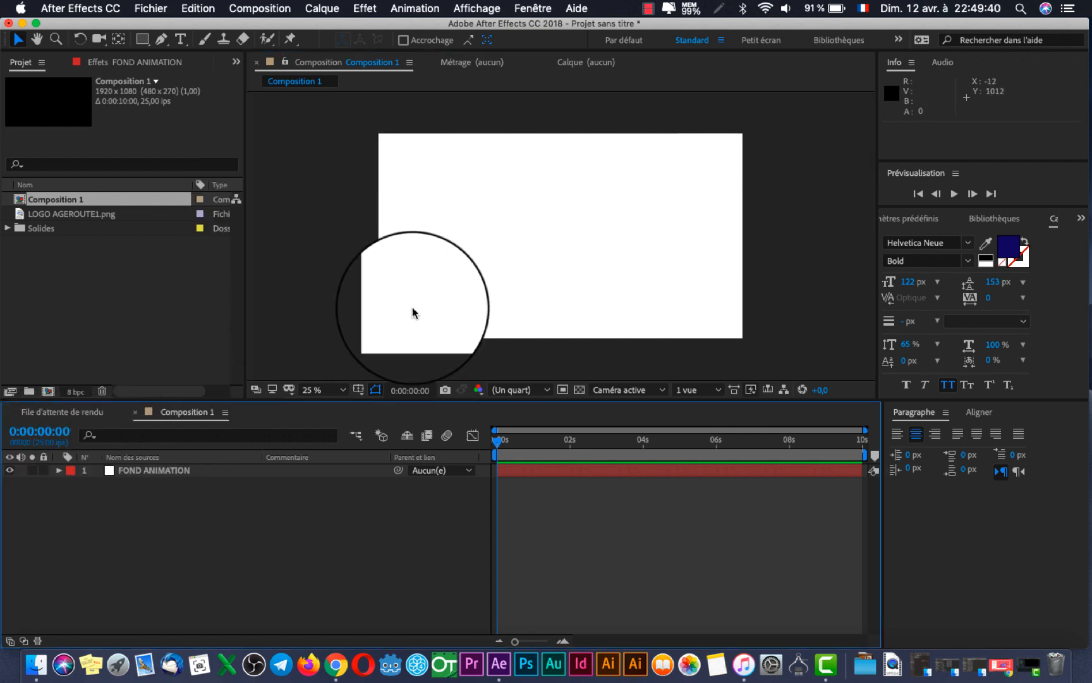
left_click(575, 239)
left_click_drag(575, 239, 405, 322)
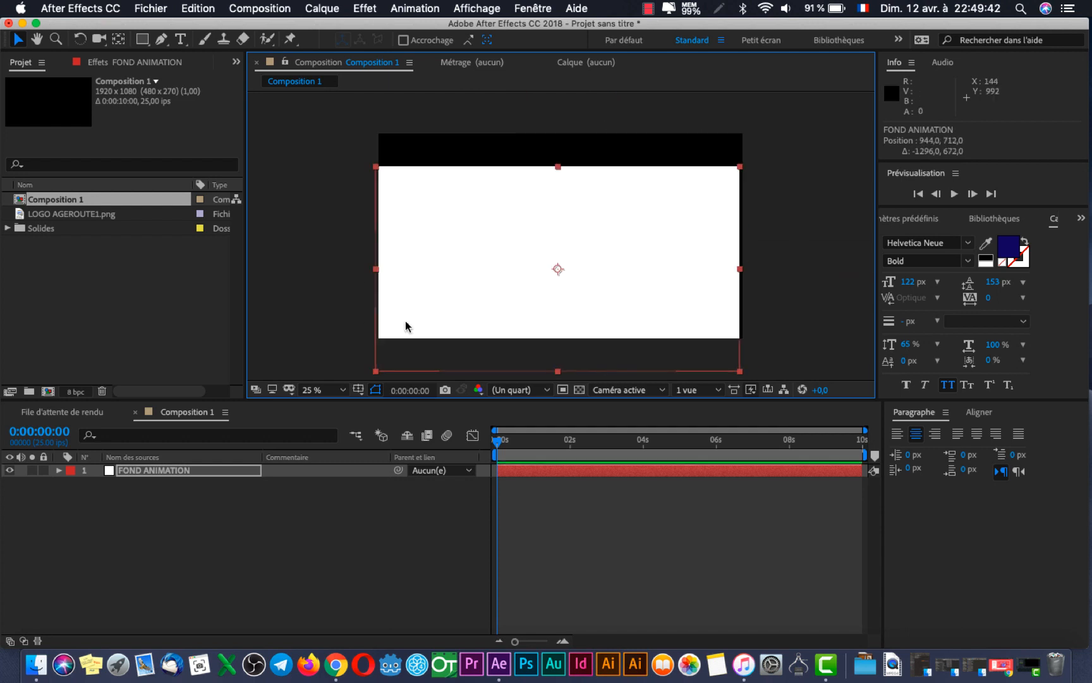
key("super+z")
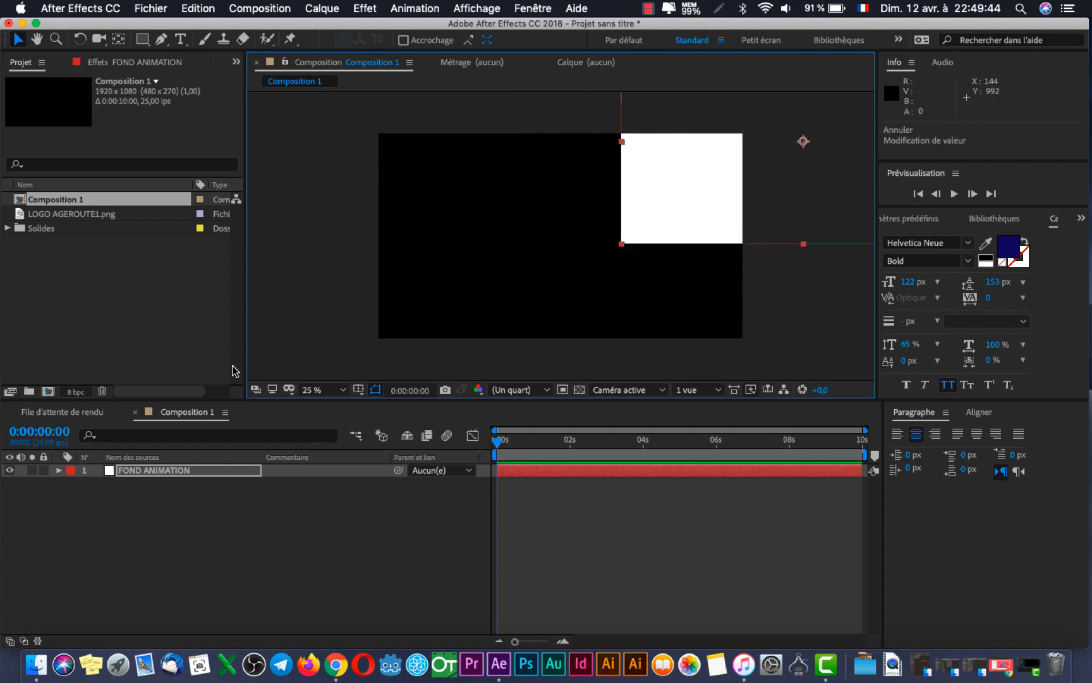
key("super+z")
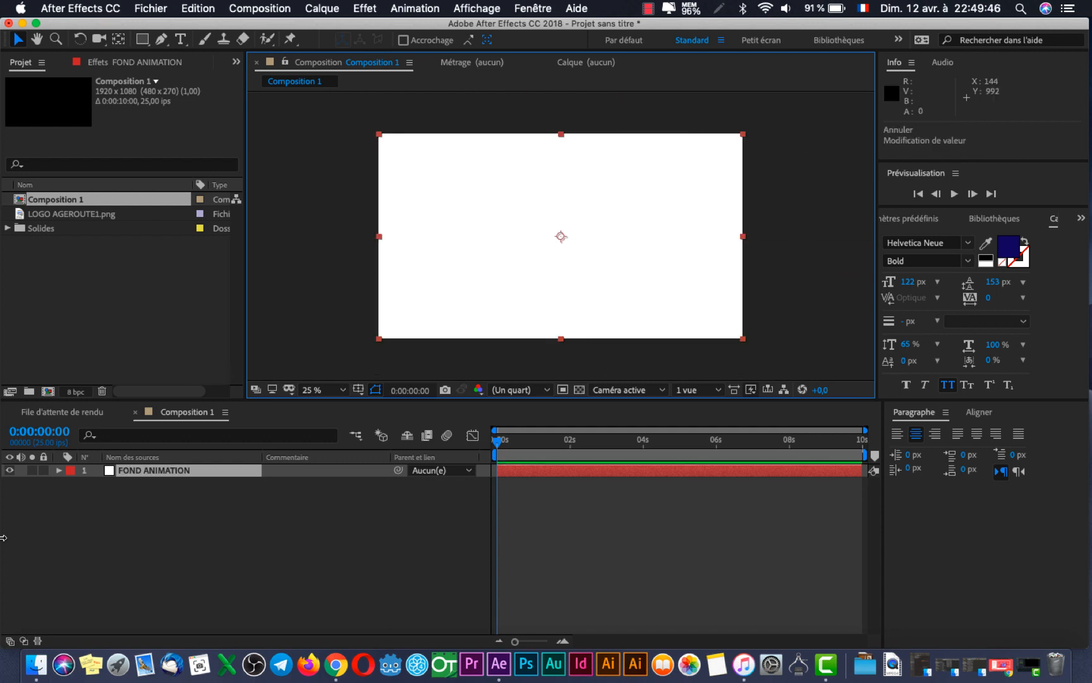
- Lock the FOND ANIMATION layer and test that it cannot be moved in the composition
left_click(43, 470)
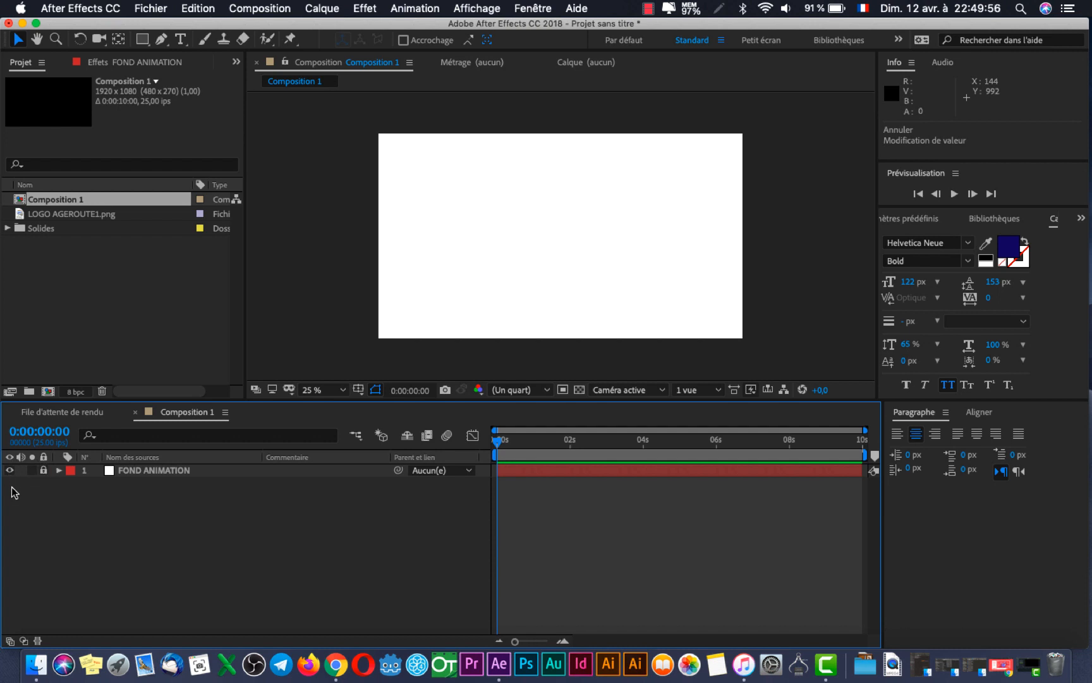
left_click_drag(586, 162, 566, 212)
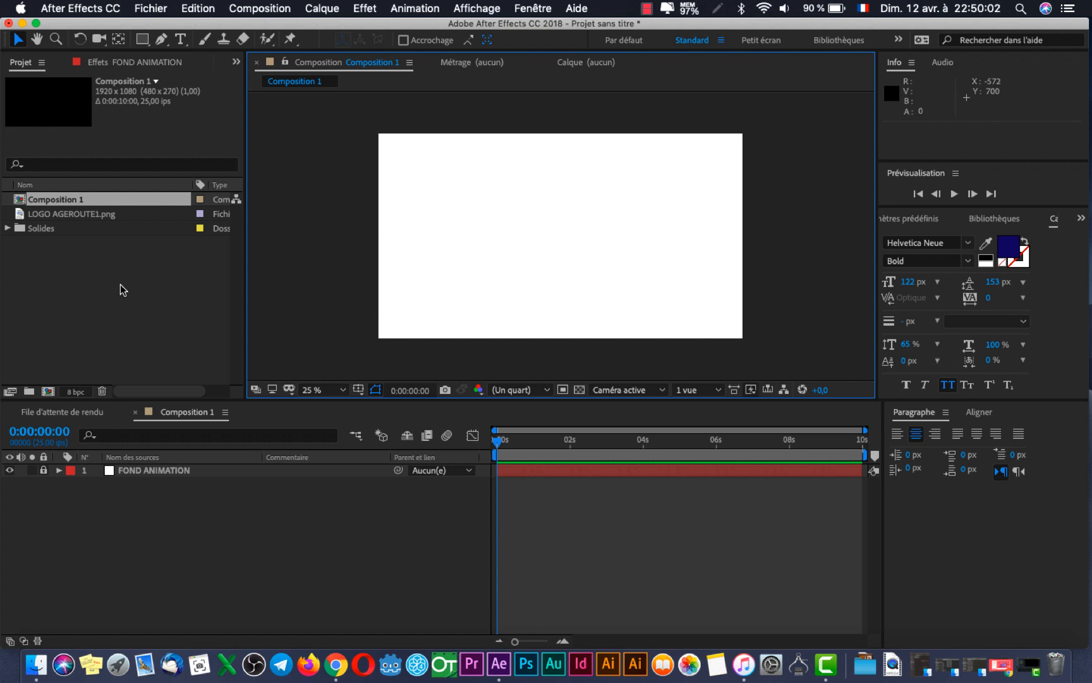
- Add LOGO AGEROUTE1.png to Composition 1 as a centred layer above FOND ANIMATION
left_click(89, 234)
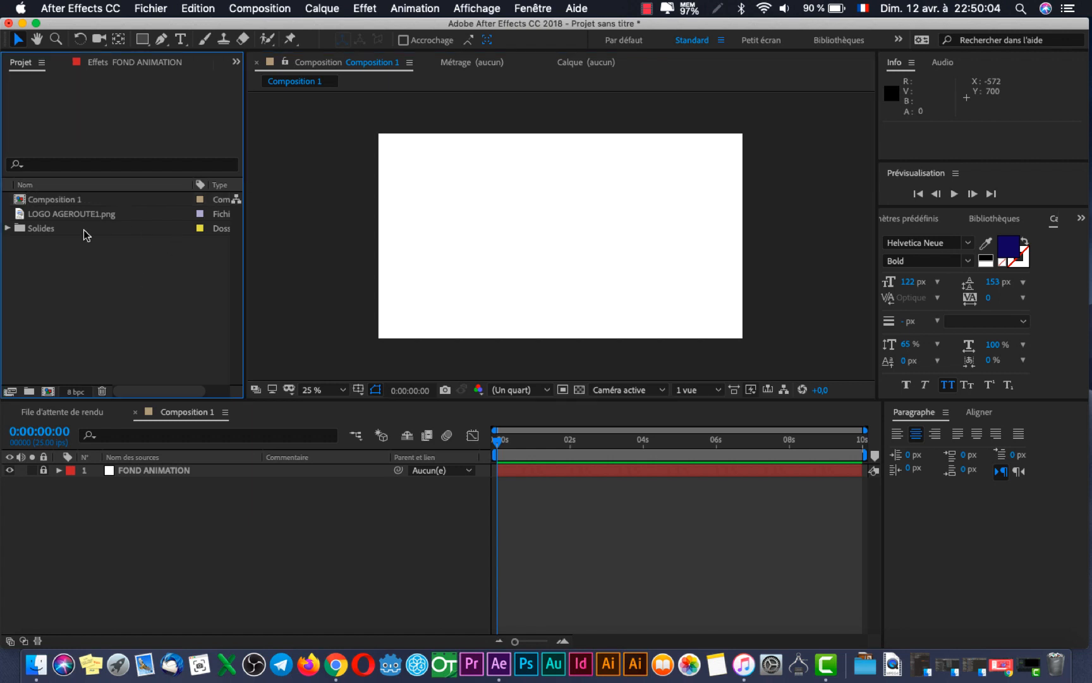
left_click(82, 214)
left_click_drag(82, 213, 561, 237)
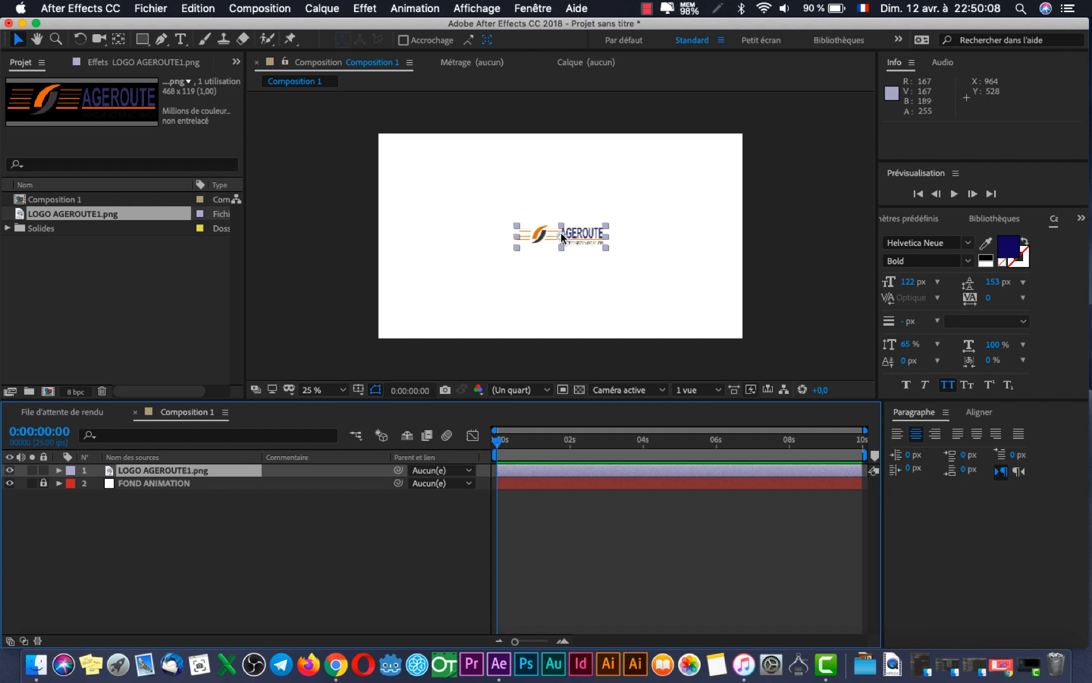
key("super+z")
left_click_drag(59, 207, 118, 465)
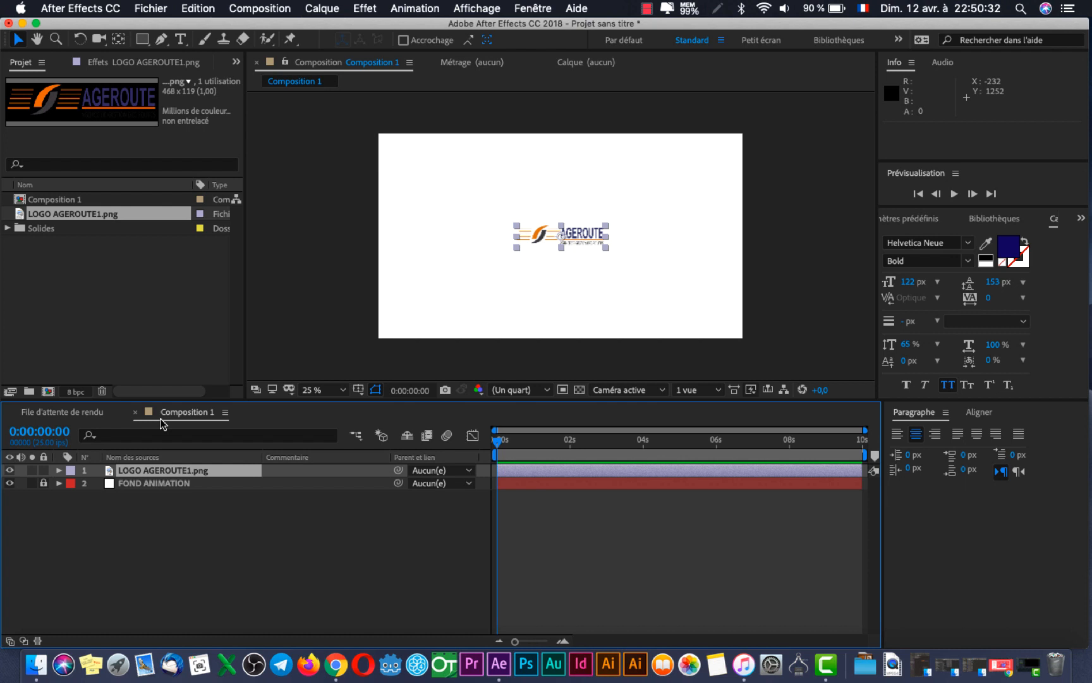
- Expand the transform properties of the LOGO AGEROUTE1.png layer and select its Position property
left_click(59, 471)
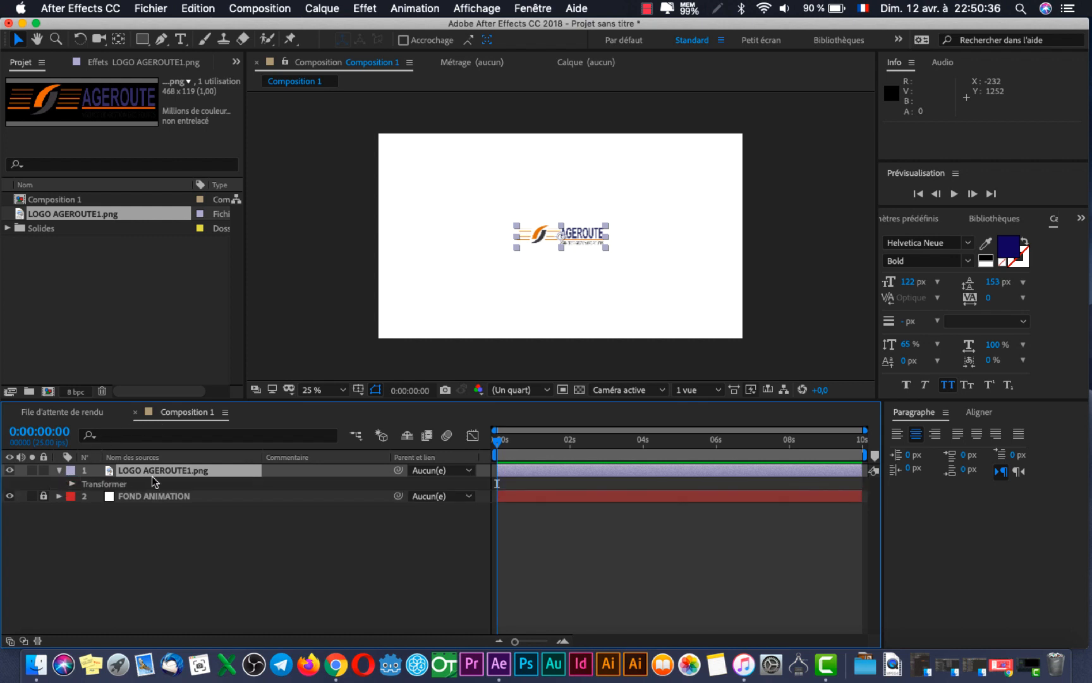
left_click(59, 470)
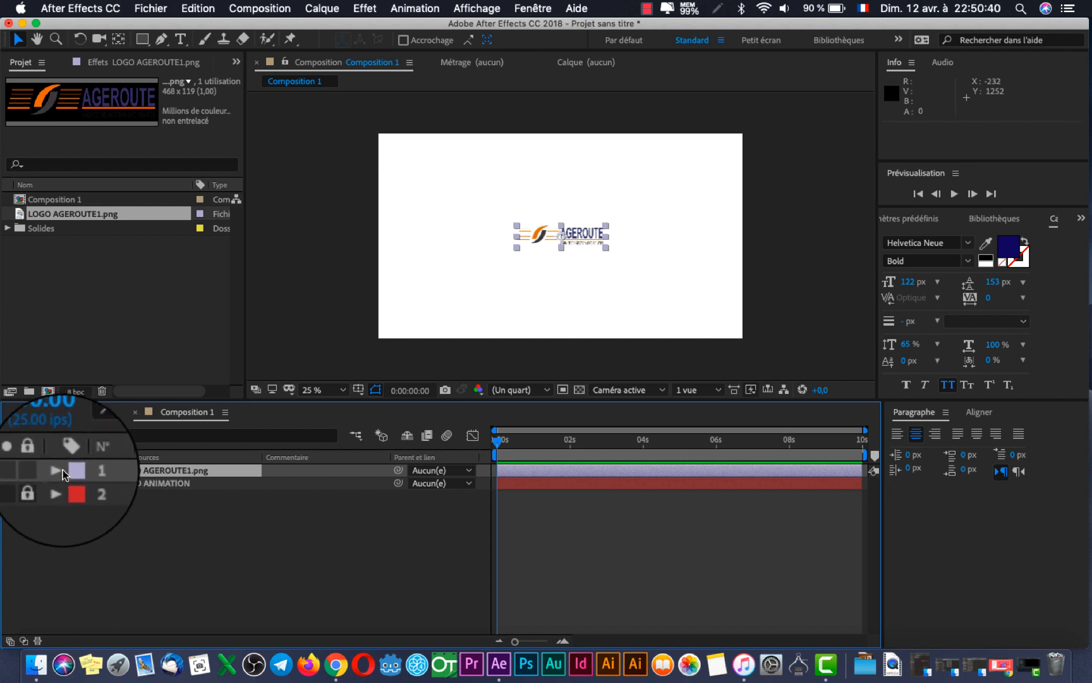
left_click(58, 470)
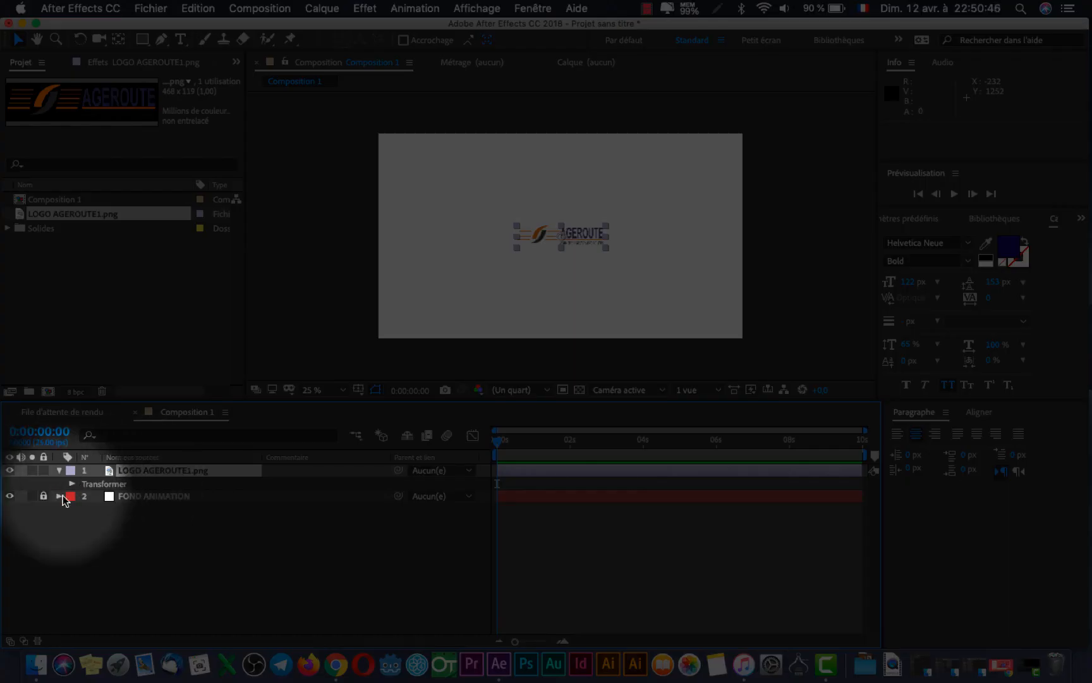
left_click(60, 495)
left_click(61, 496)
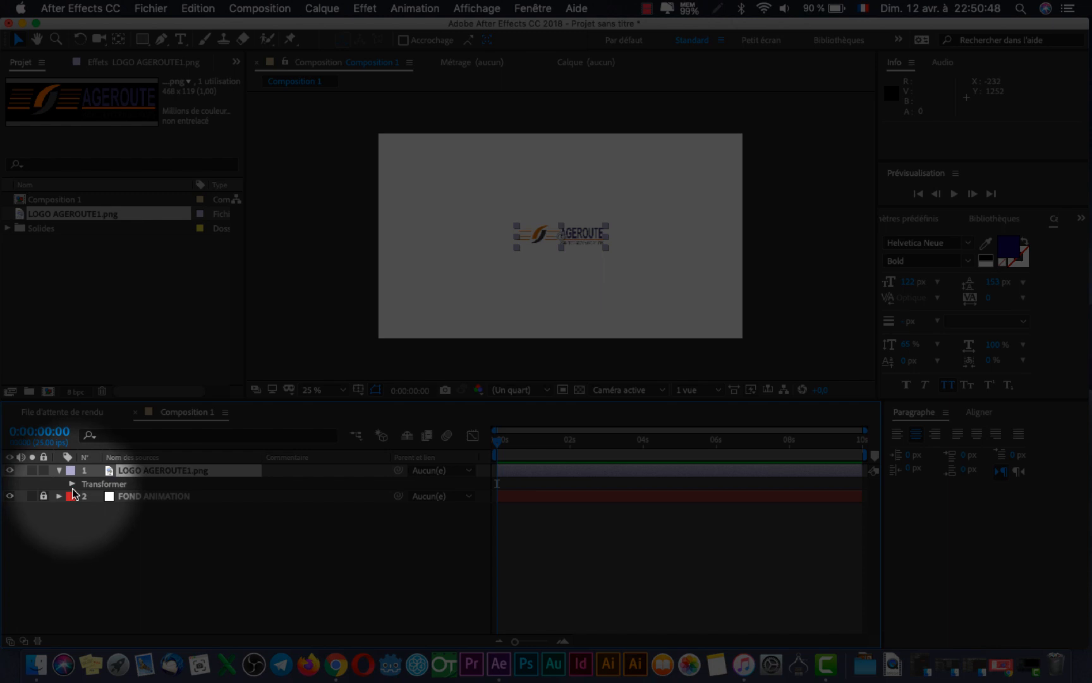
left_click(71, 483)
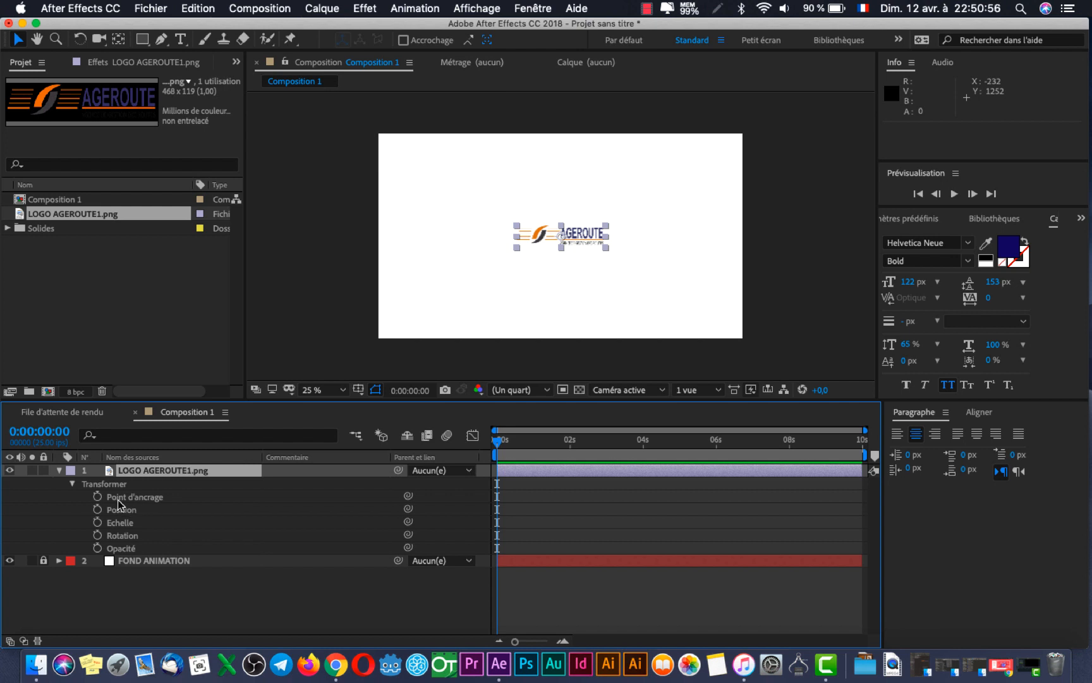
left_click(121, 510)
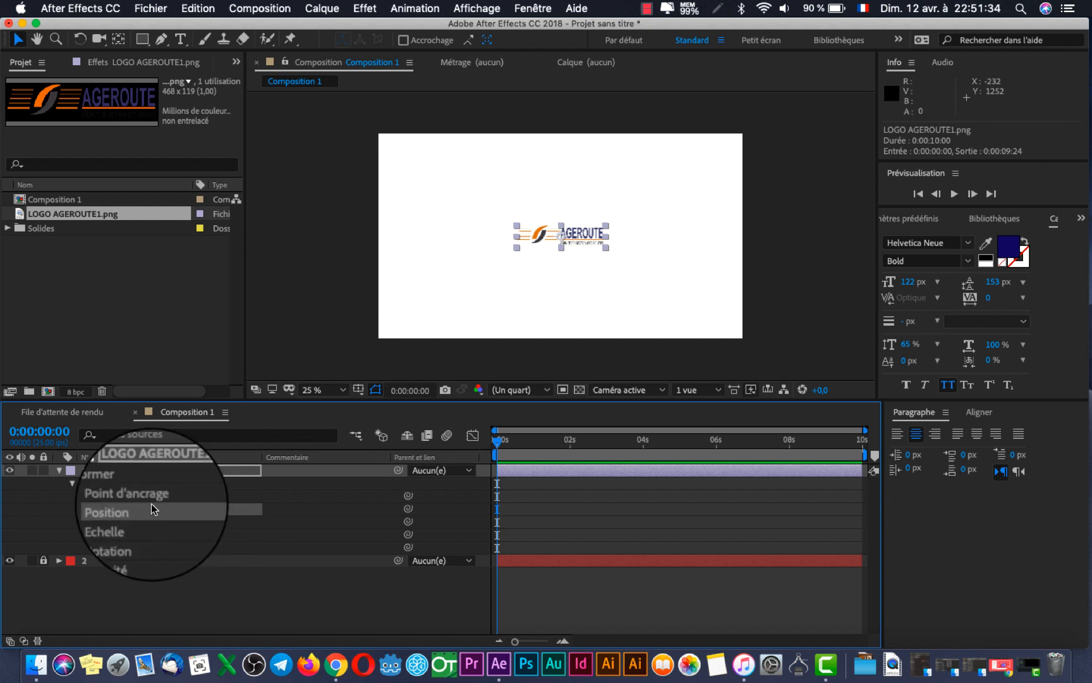
- Show the layer switches columns in the timeline, and briefly show and hide the mode and in/out time columns
left_click(9, 641)
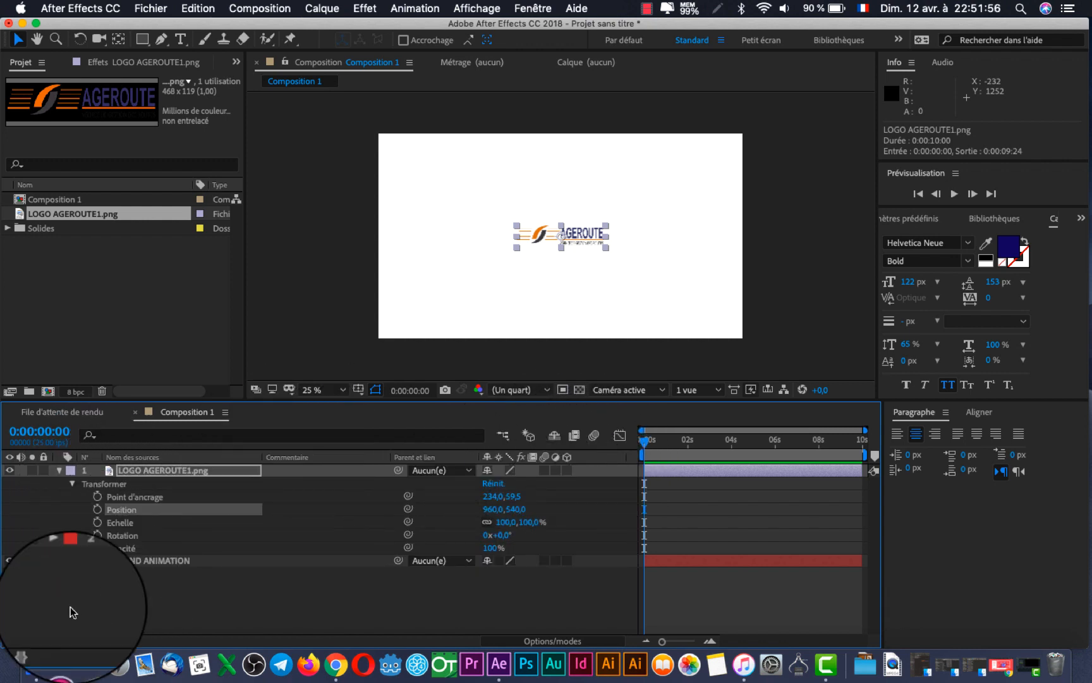
left_click(27, 639)
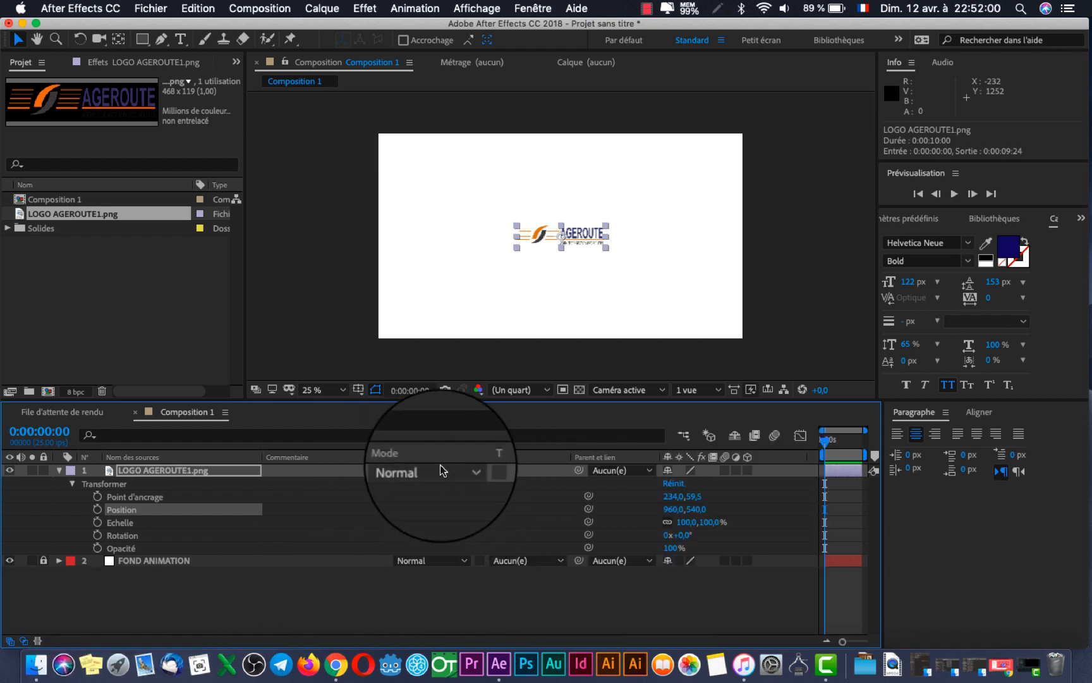
left_click(37, 642)
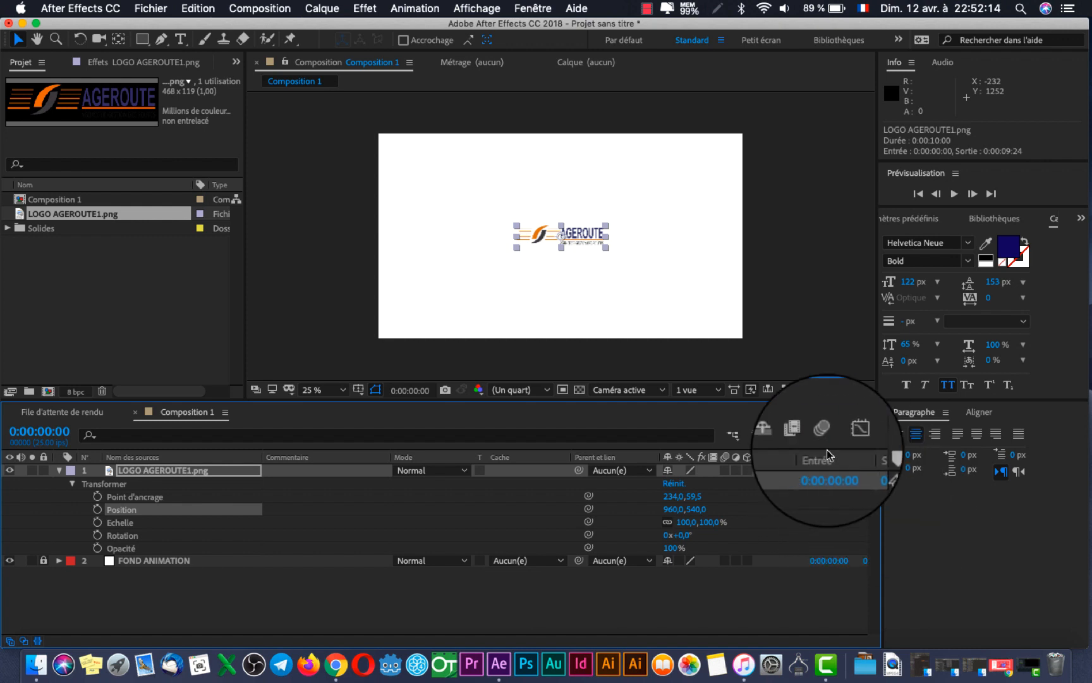
left_click(36, 641)
left_click(26, 641)
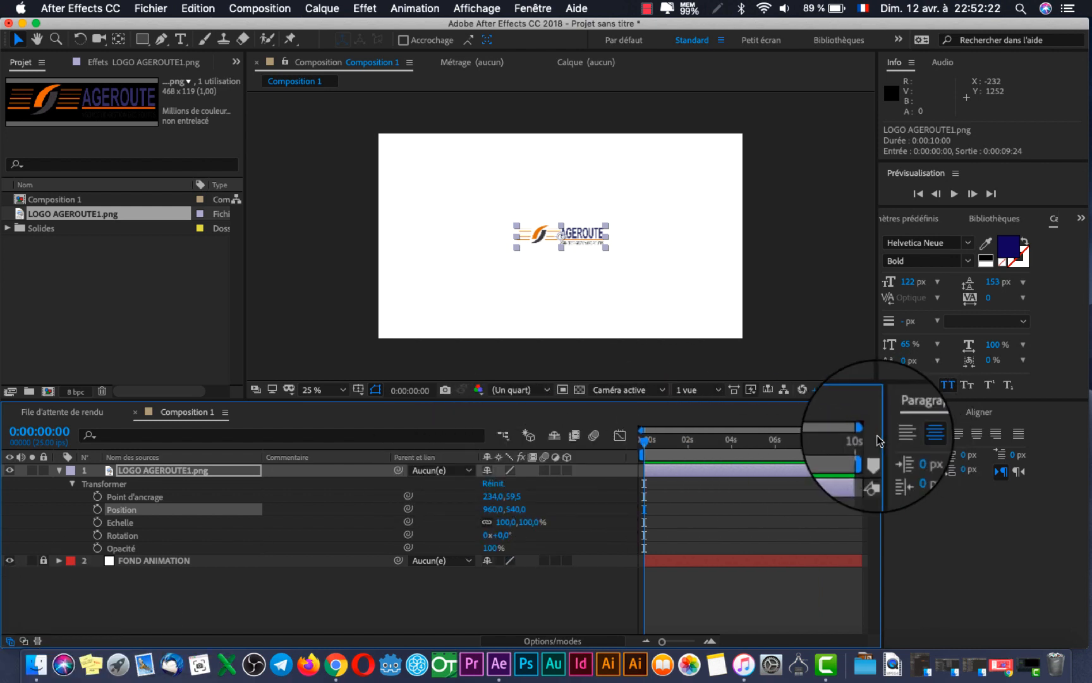
- Widen the timeline panel over the neighbouring paragraph panel and reduce its height to enlarge the time ruler
left_click_drag(881, 443, 1032, 491)
left_click_drag(686, 402, 652, 439)
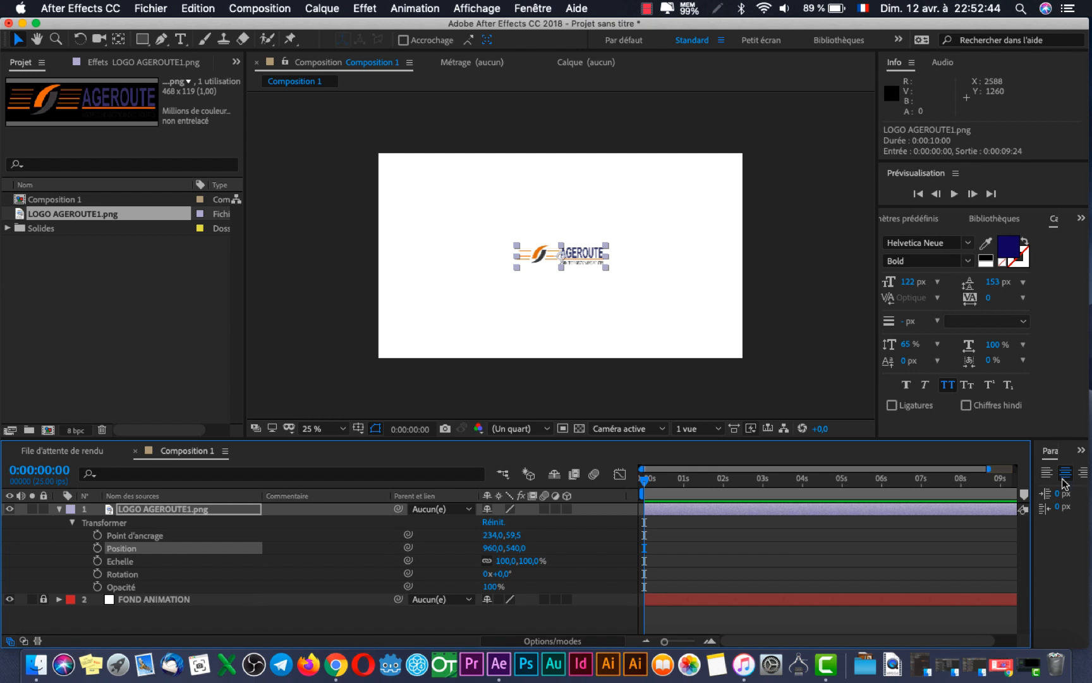
left_click_drag(1042, 509, 1081, 510)
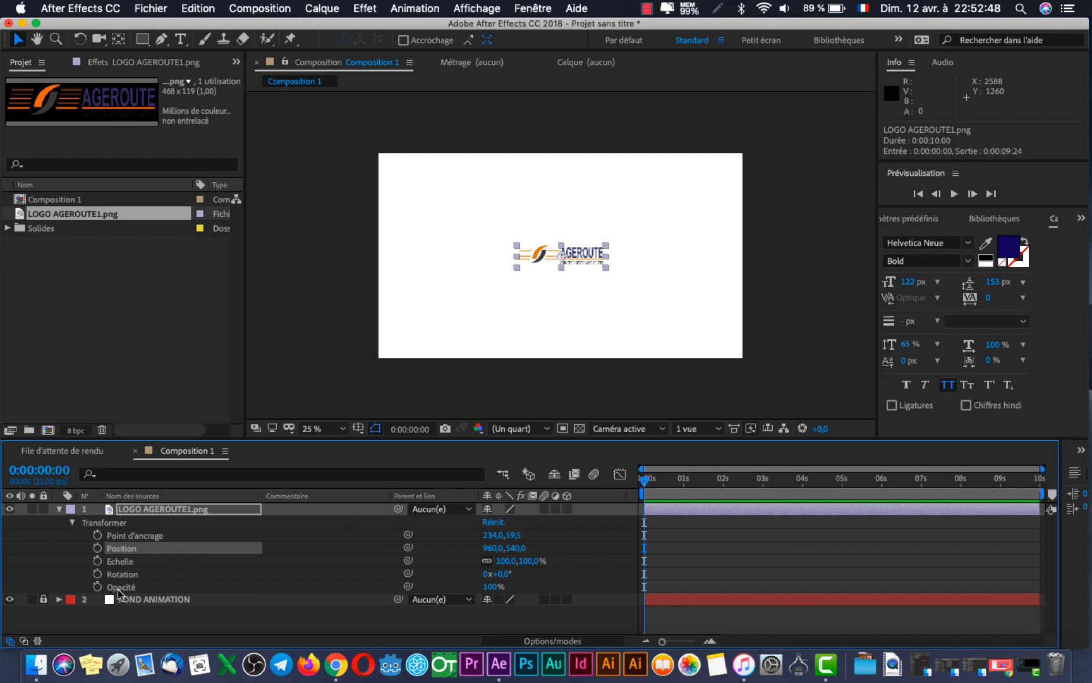
- Scale the LOGO AGEROUTE1.png layer proportionally to 184% with its Echelle property
left_click(166, 561)
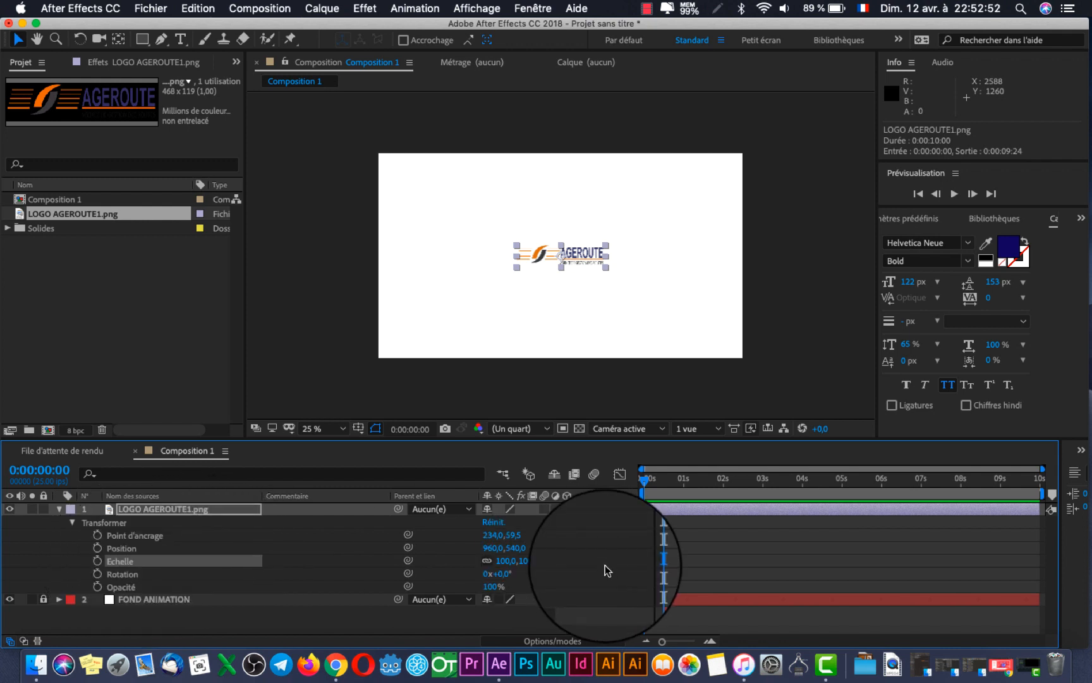
left_click_drag(508, 565, 568, 565)
- Try unlinked scaling of the logo with a width of 396% and a changed height, and undo these scale changes
left_click(495, 564)
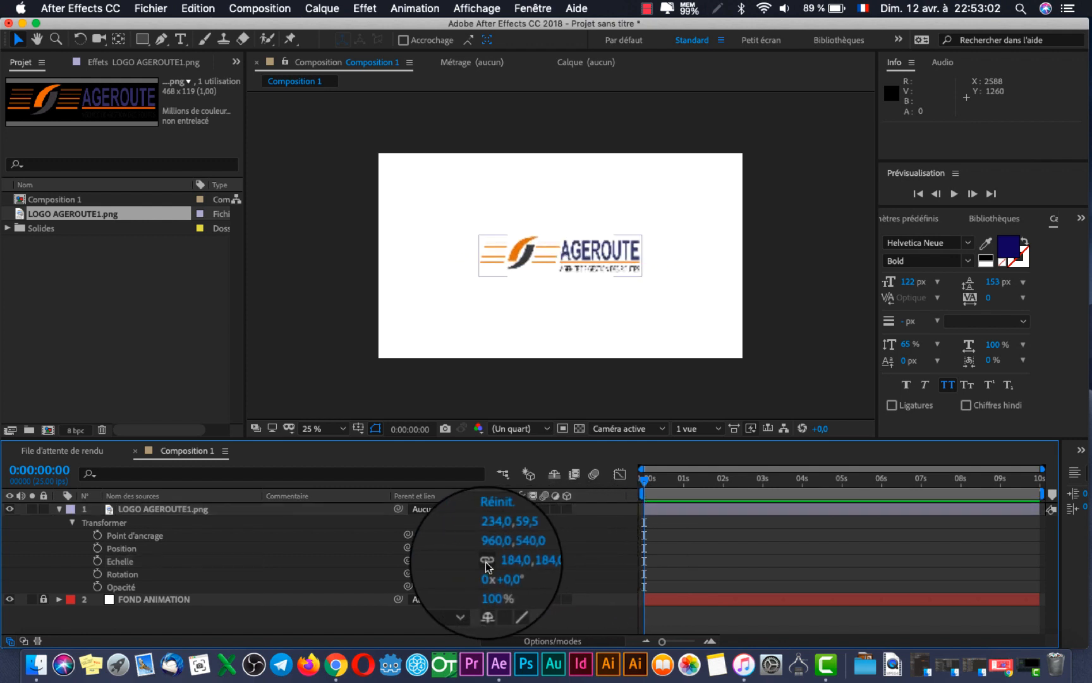
left_click(506, 564)
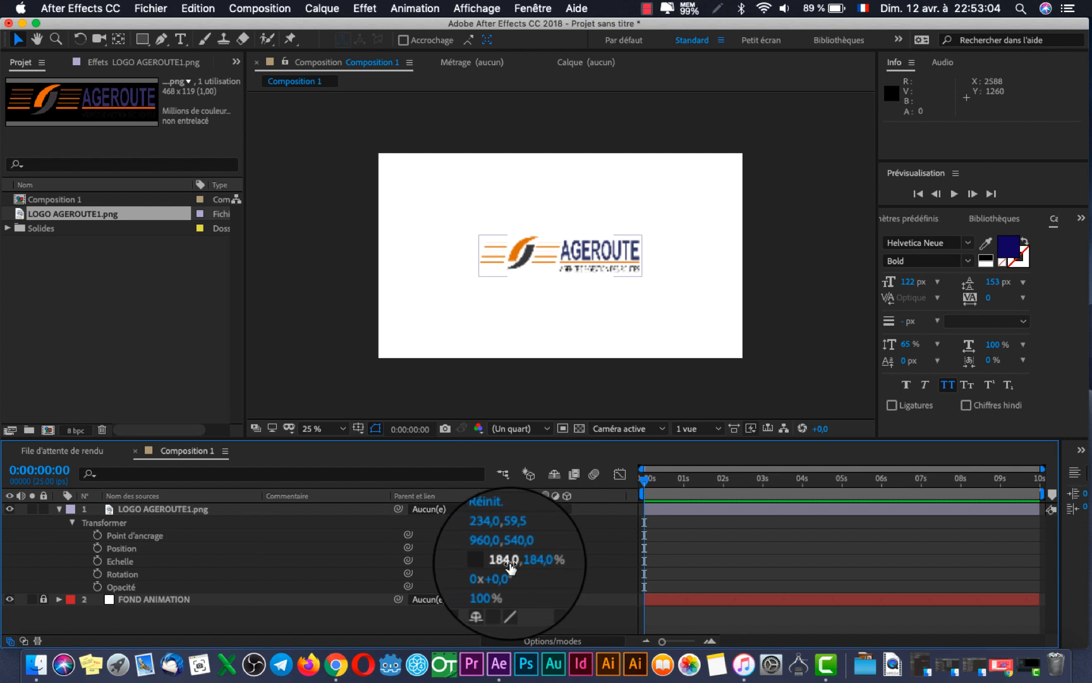
type("396")
key("Return")
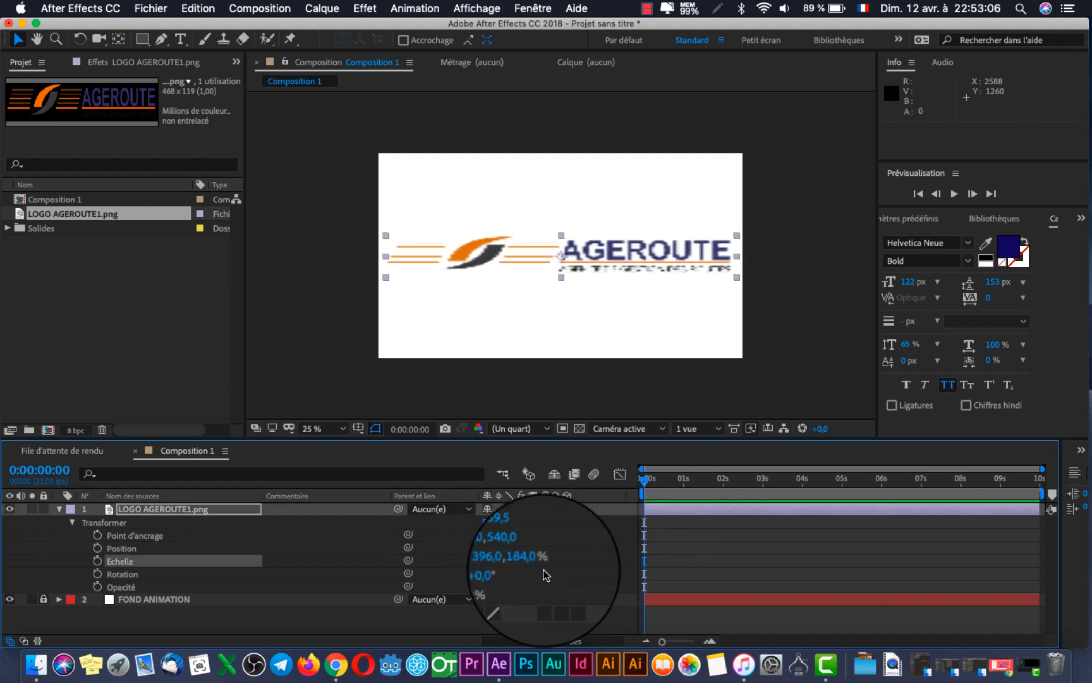
left_click_drag(528, 560, 542, 529)
key("super+z")
key("super+z")
key("super+z")
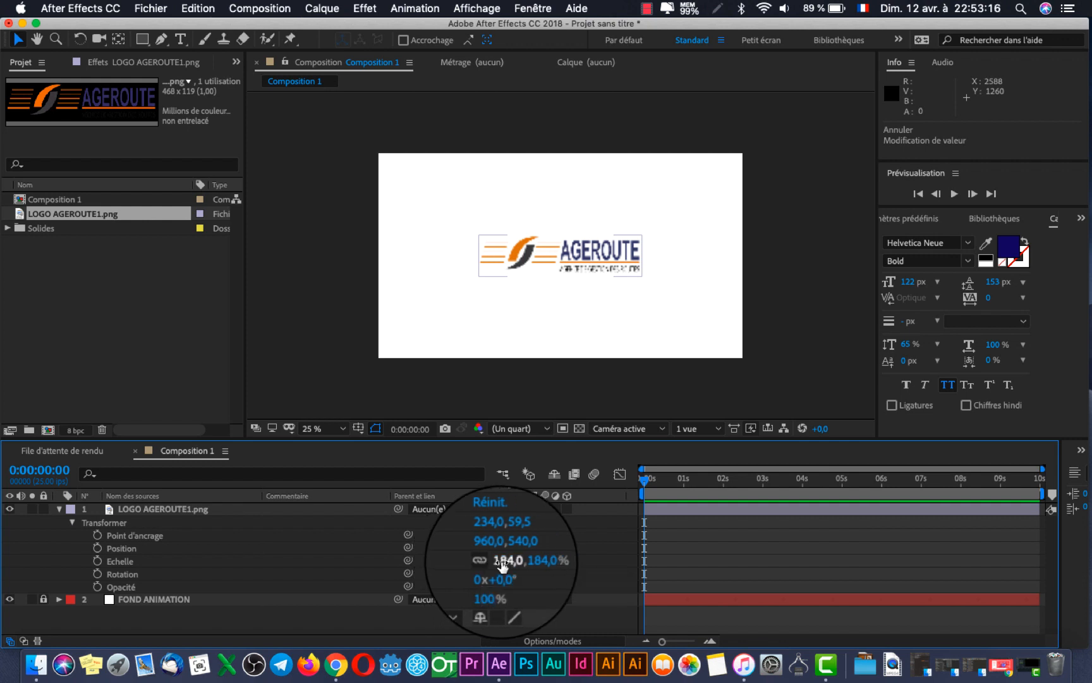
- Scale the logo proportionally to 240%, set the composition preview resolution to Intégrale and deselect the layer
left_click_drag(500, 562, 572, 559)
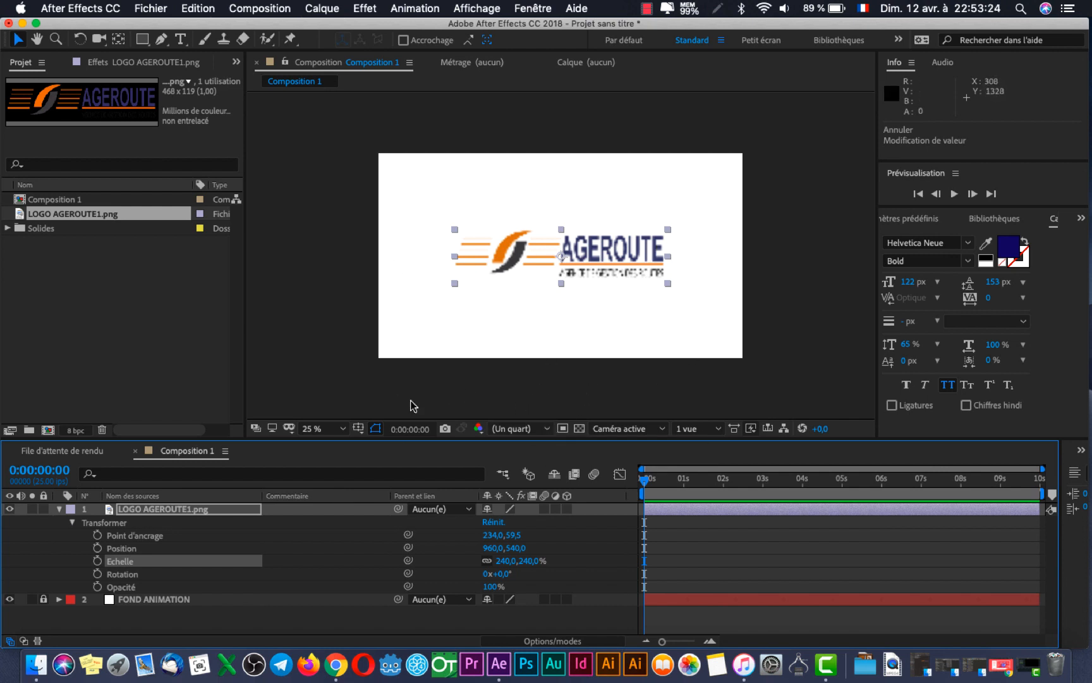
left_click(524, 430)
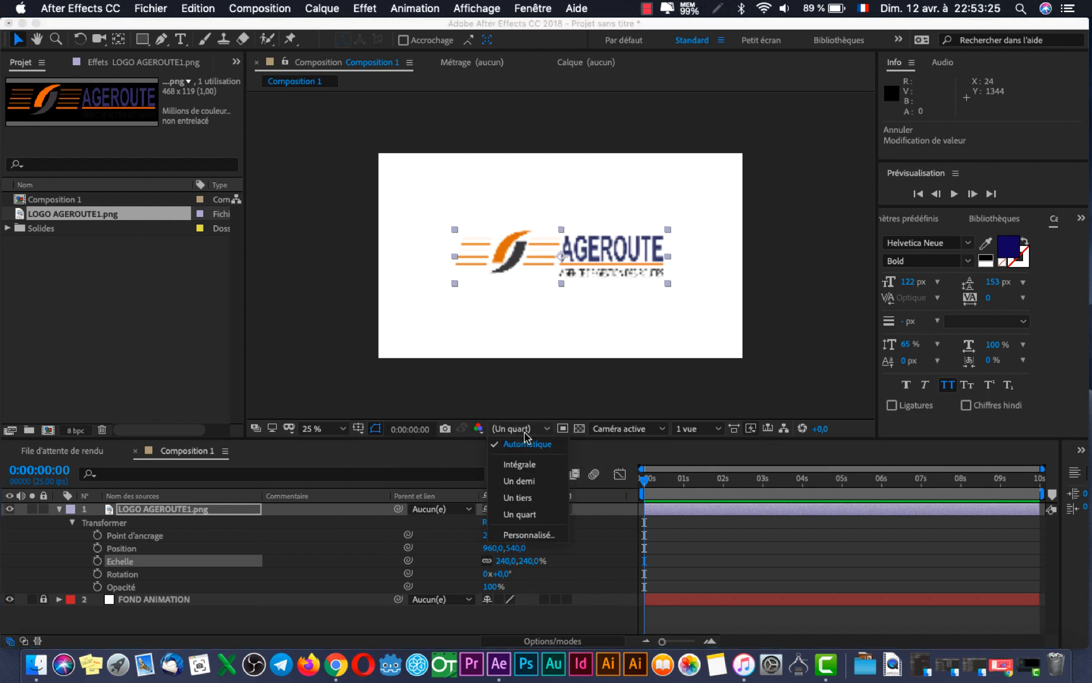
left_click(524, 466)
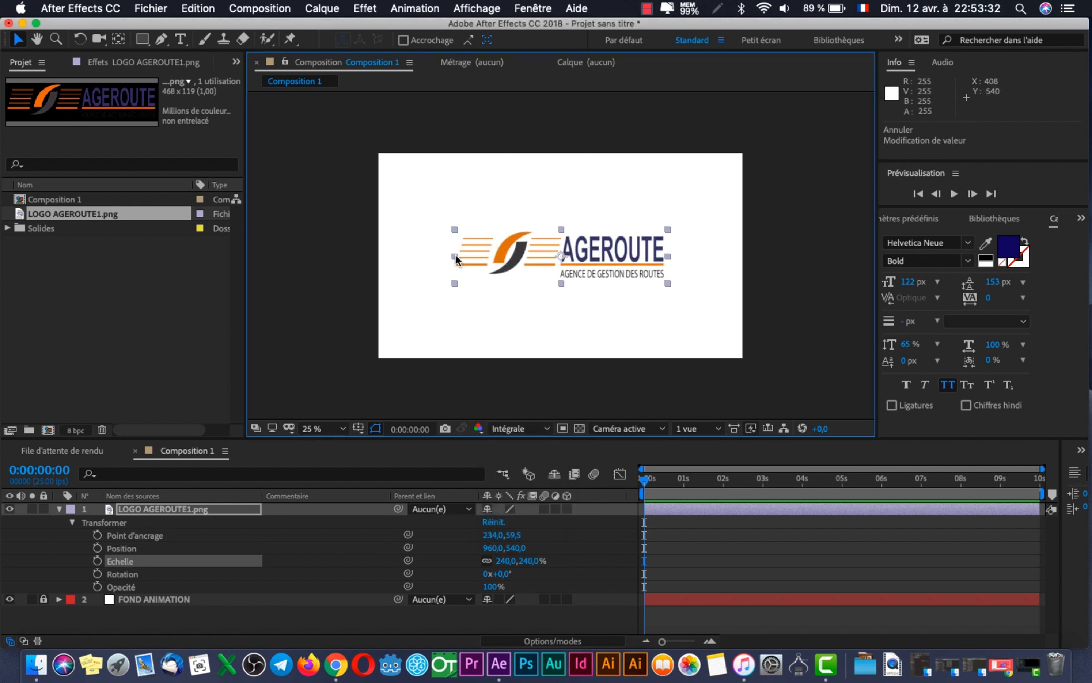
left_click(601, 373)
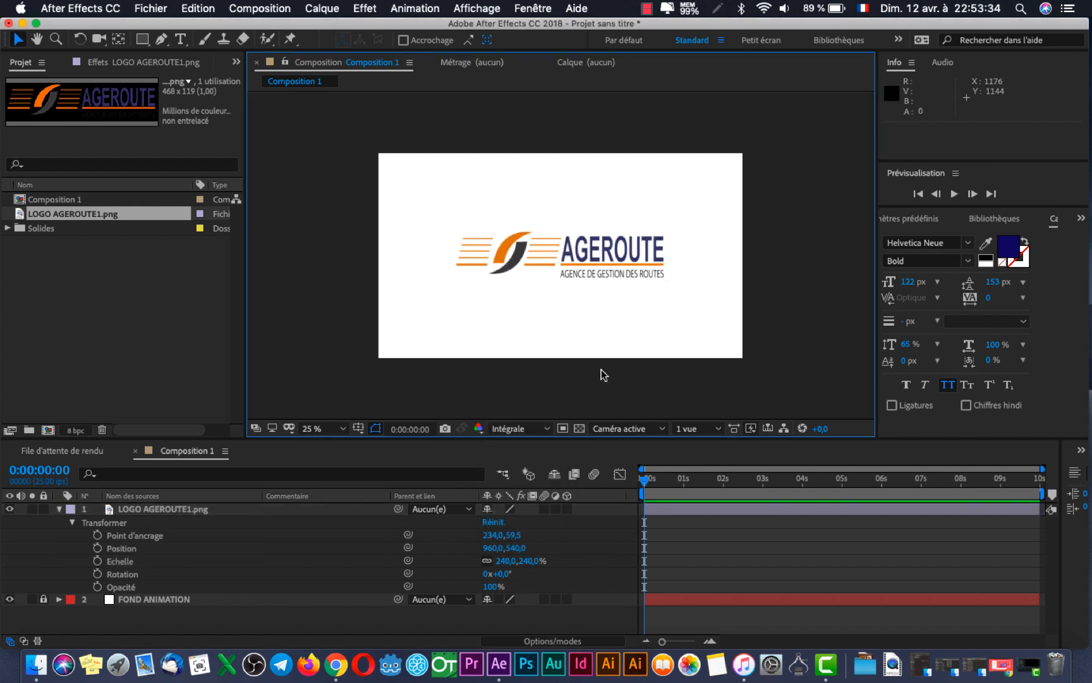
- Switch the preview resolution to Un quart to compare the logo's sharpness, and return it to Intégrale
left_click(529, 432)
left_click(519, 517)
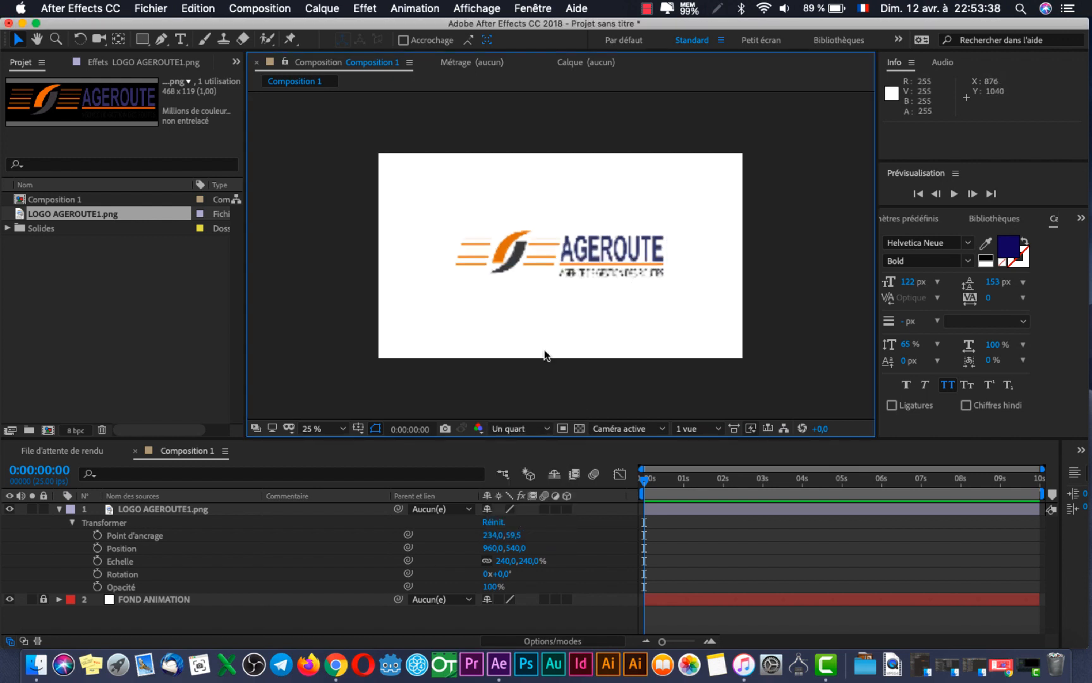
left_click(504, 429)
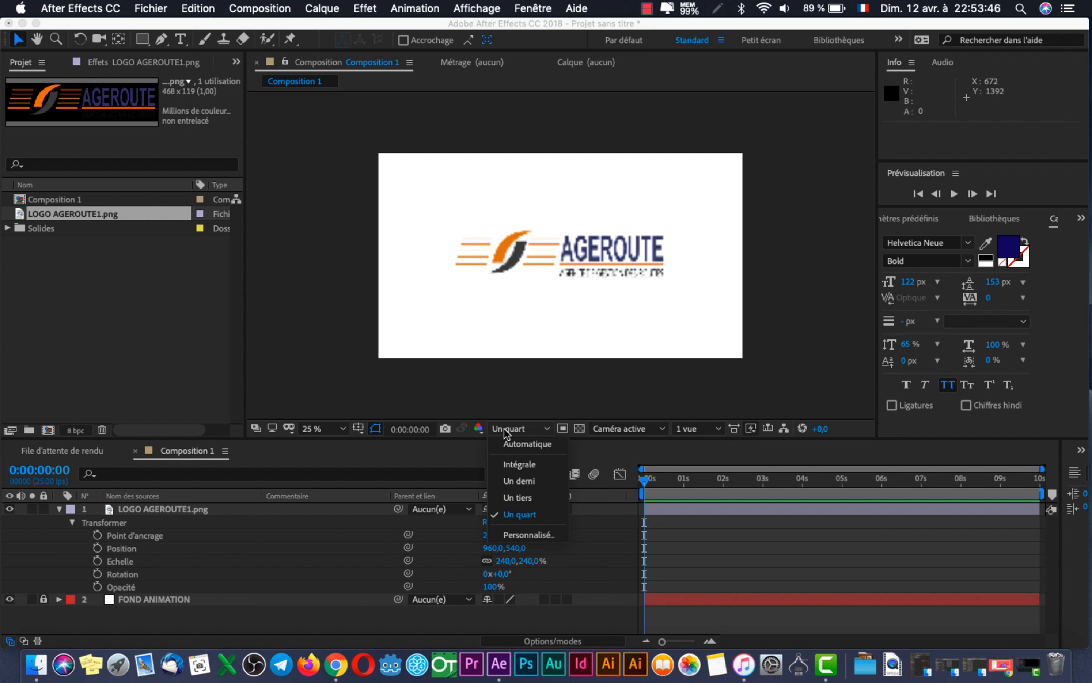
left_click(509, 463)
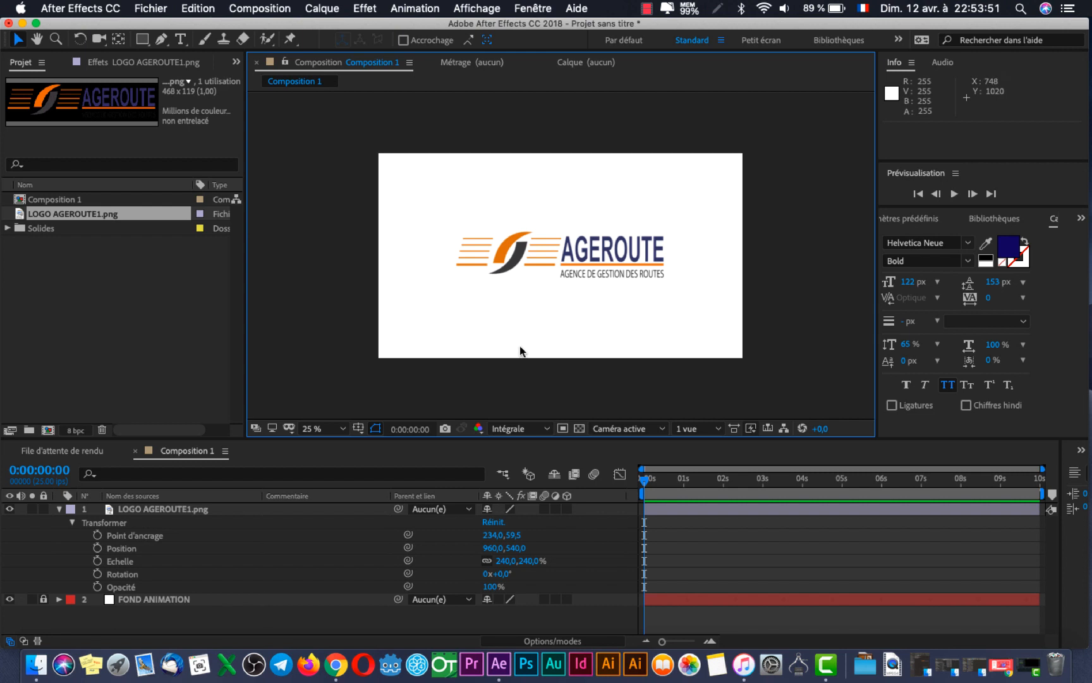
- Collapse and lock the LOGO AGEROUTE1.png layer, and test that the logo cannot be moved in the composition
scroll(621, 273, "down", 1)
scroll(621, 272, "up", 1)
scroll(621, 273, "down", 1)
scroll(622, 272, "up", 1)
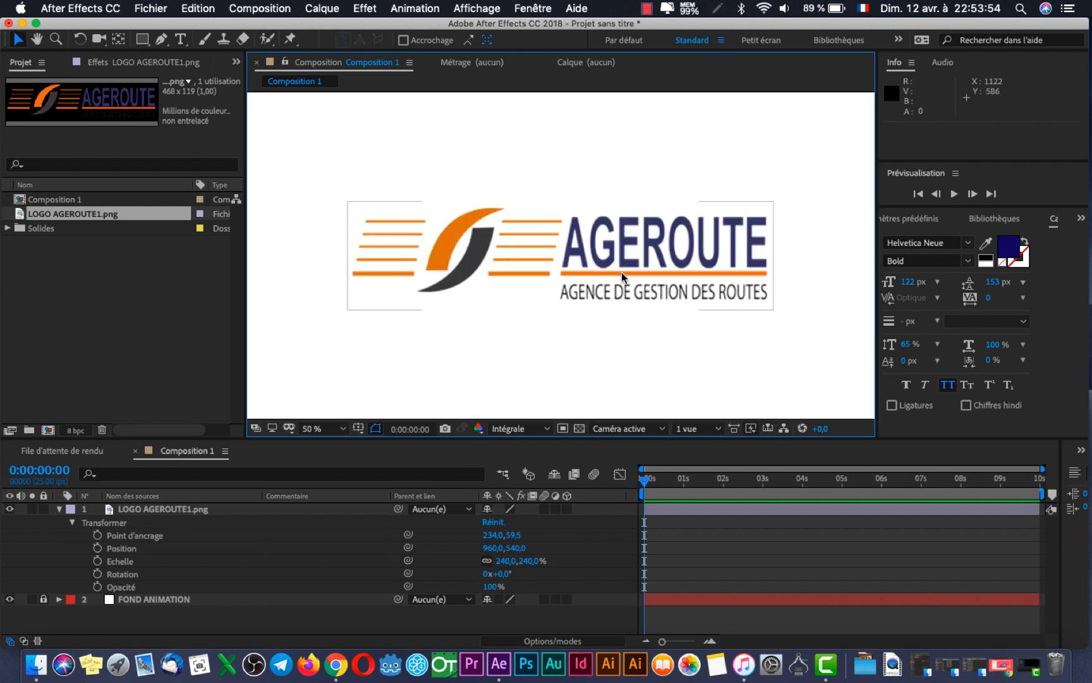
left_click(60, 509)
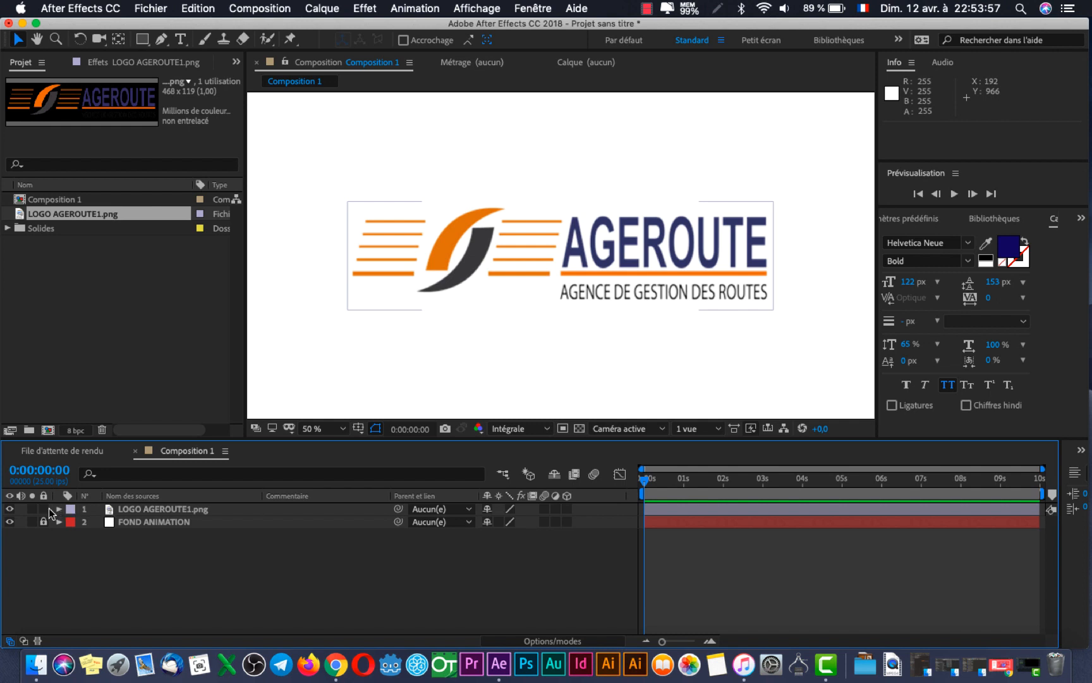
left_click(44, 509)
left_click(121, 511)
left_click_drag(541, 229, 641, 263)
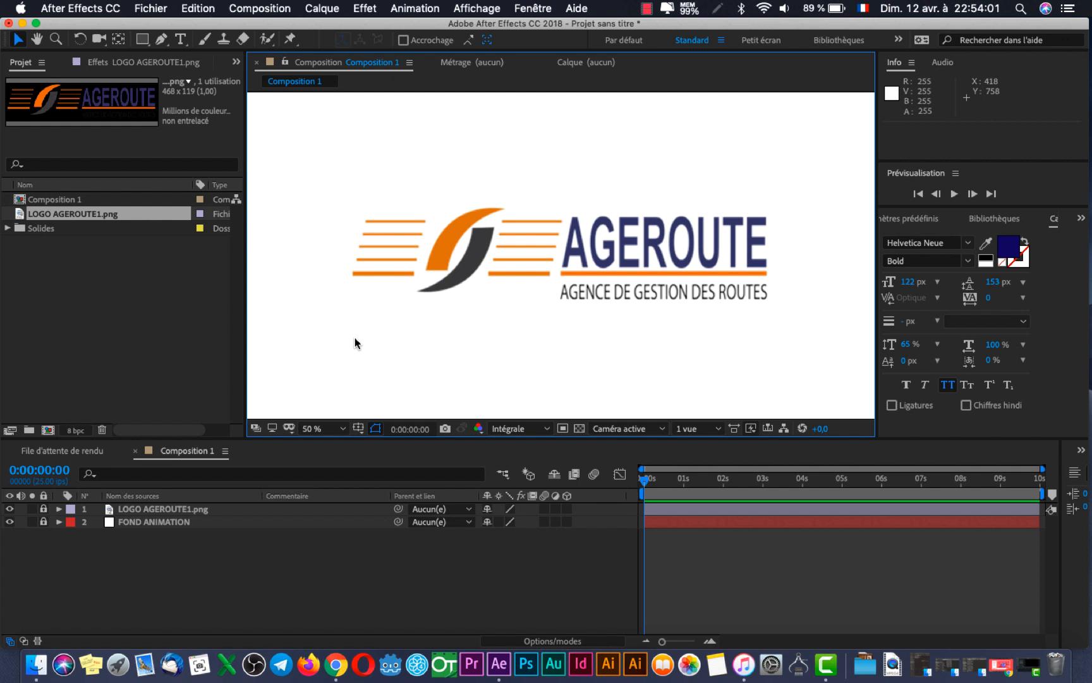
- Examine the locked AGEROUTE logo in the composition at different magnifications
scroll(550, 323, "down", 1)
scroll(549, 324, "up", 1)
scroll(549, 324, "down", 1)
scroll(549, 324, "up", 1)
scroll(549, 324, "down", 1)
scroll(549, 324, "up", 3)
scroll(550, 324, "down", 3)
scroll(549, 324, "up", 3)
scroll(549, 324, "down", 3)
scroll(549, 323, "up", 3)
scroll(549, 325, "down", 3)
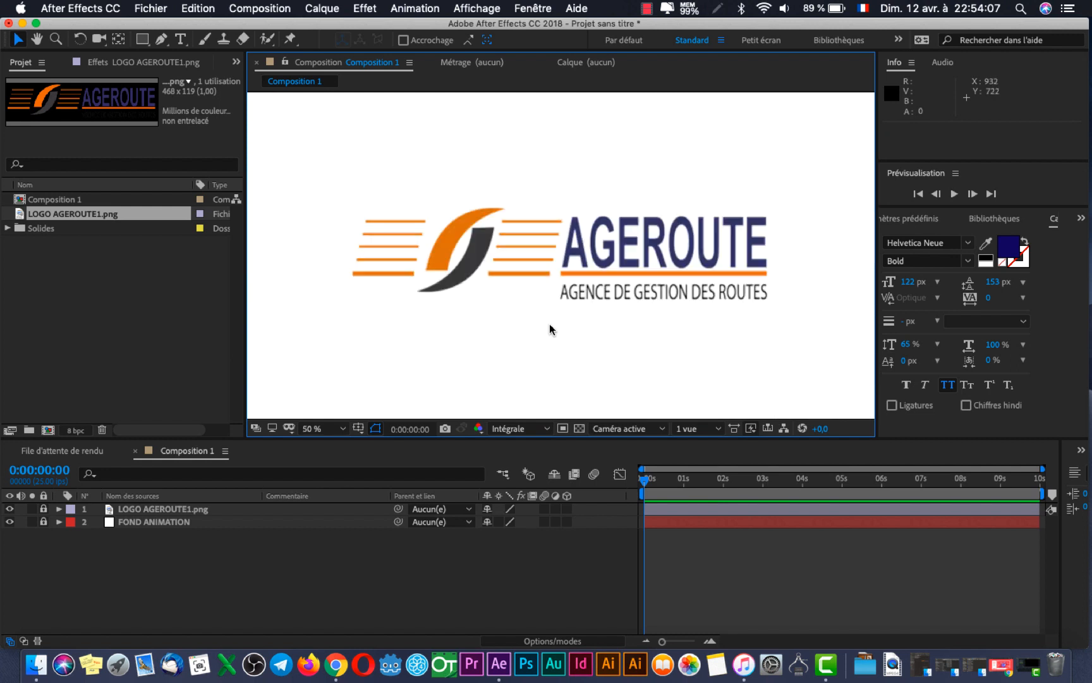
scroll(550, 325, "up", 2)
scroll(549, 324, "down", 1)
scroll(549, 324, "down", 1)
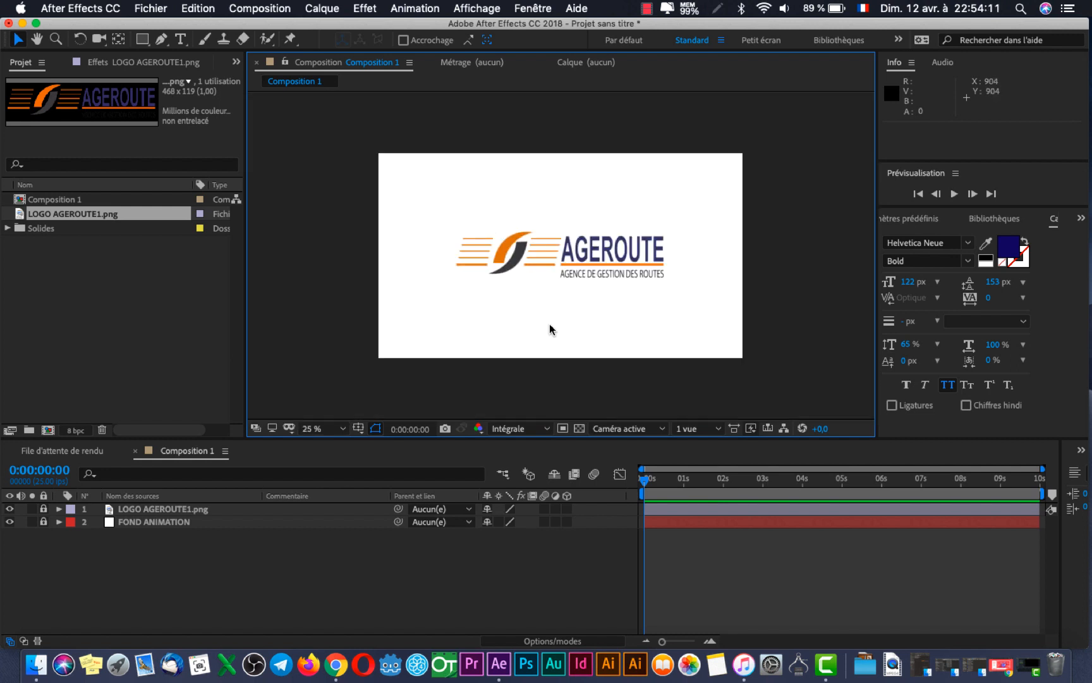
- Activate the Pen tool, set the shape fill to Aucun and open the stroke colour selection
left_click(160, 40)
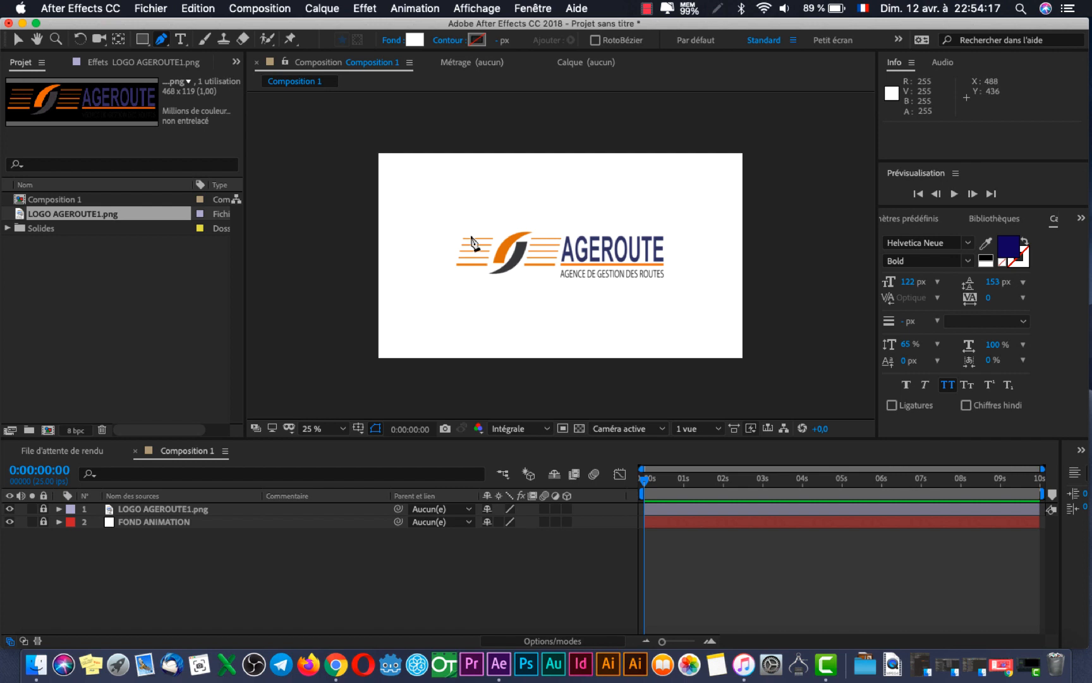
scroll(473, 243, "up", 1)
scroll(474, 244, "down", 1)
scroll(474, 243, "up", 1)
scroll(473, 243, "down", 1)
scroll(473, 244, "up", 1)
scroll(473, 243, "down", 1)
scroll(473, 244, "up", 1)
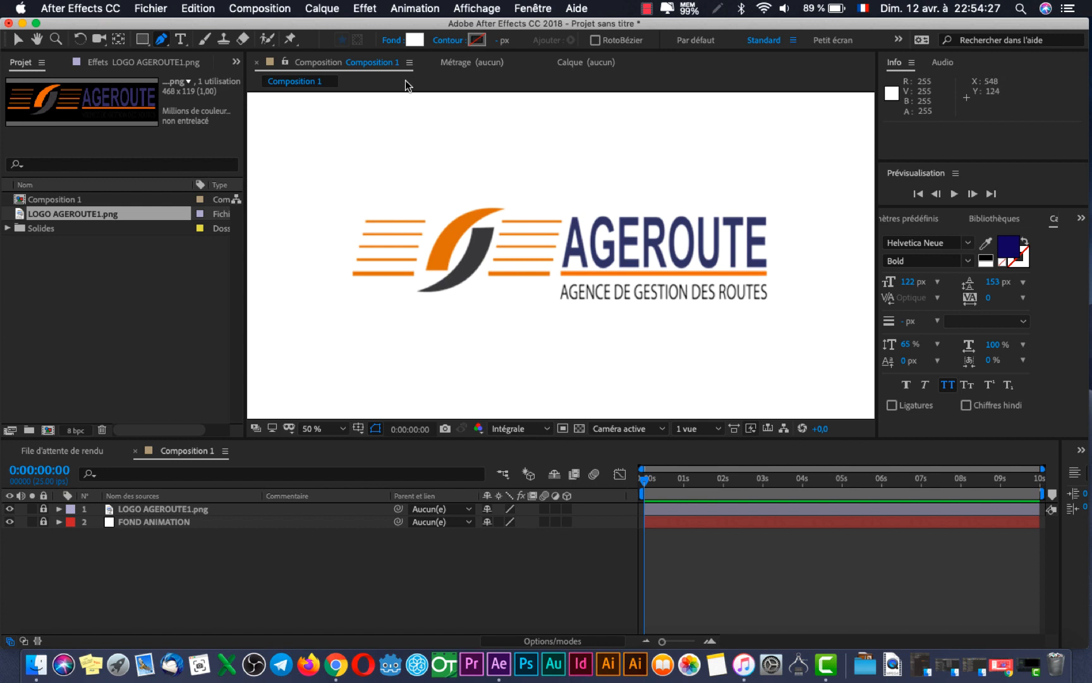
left_click(391, 40)
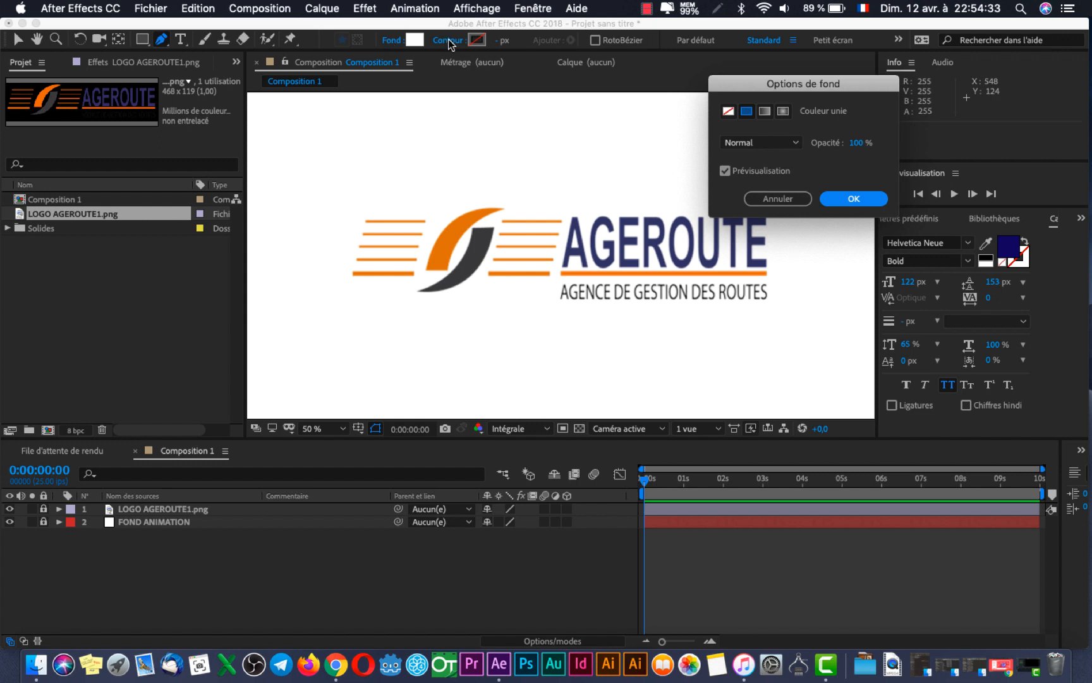
left_click(733, 113)
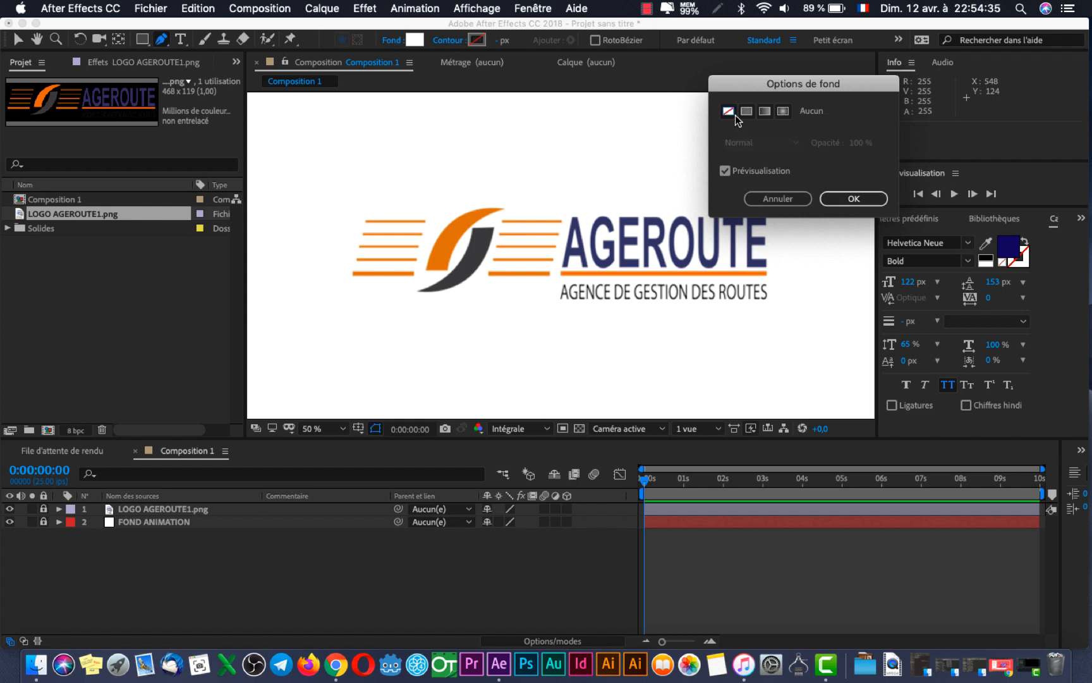
left_click(860, 198)
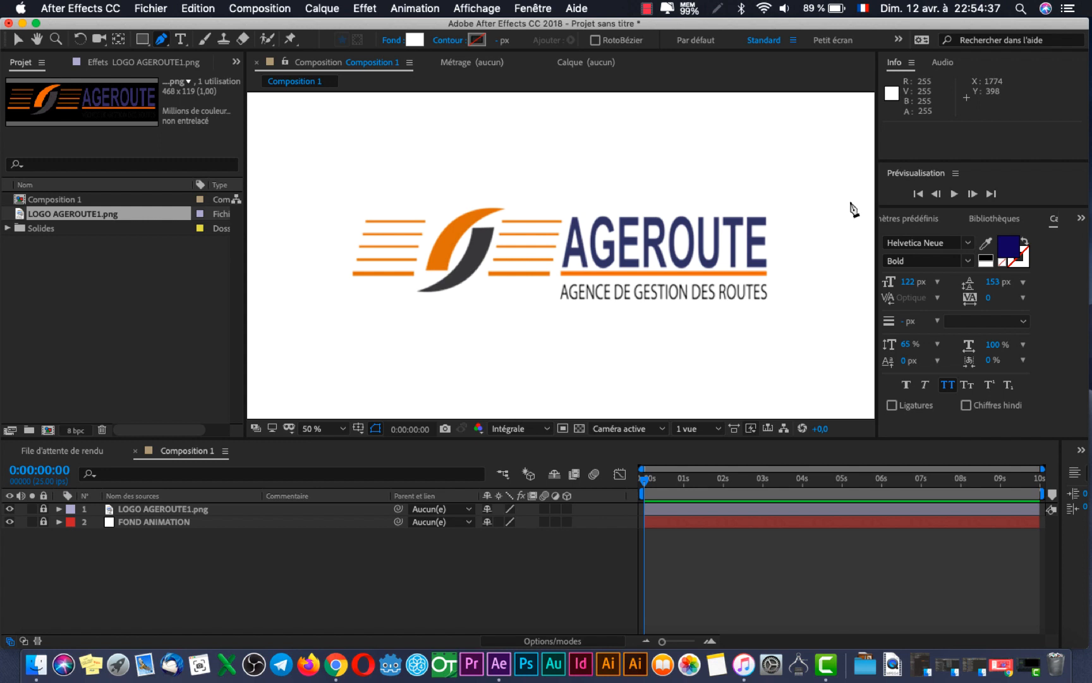
left_click(476, 40)
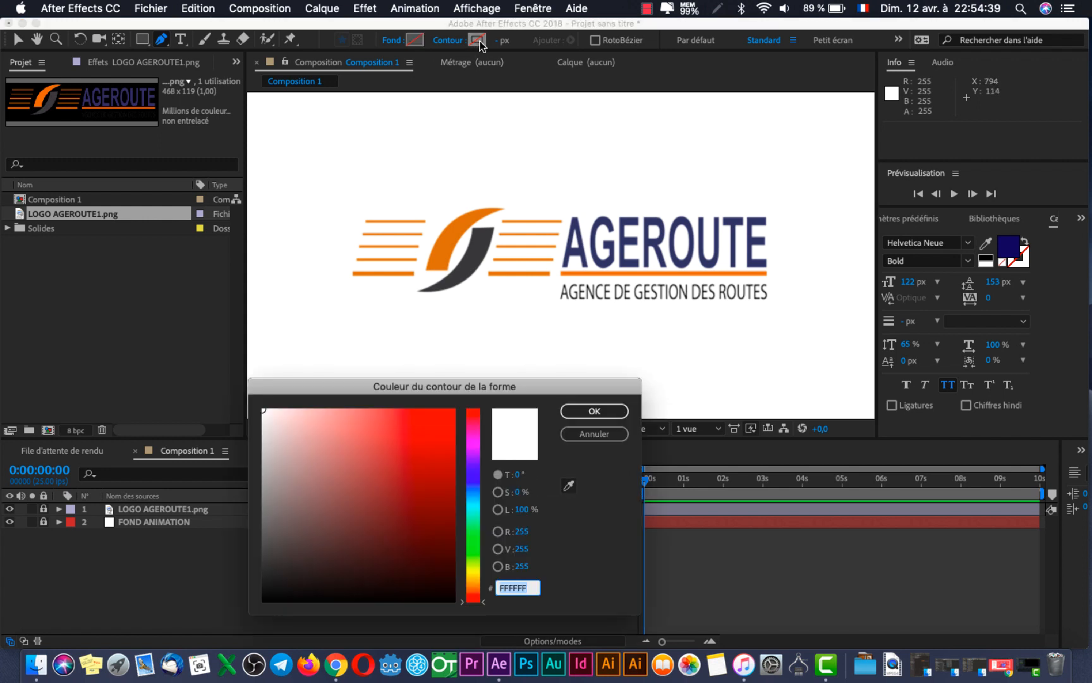
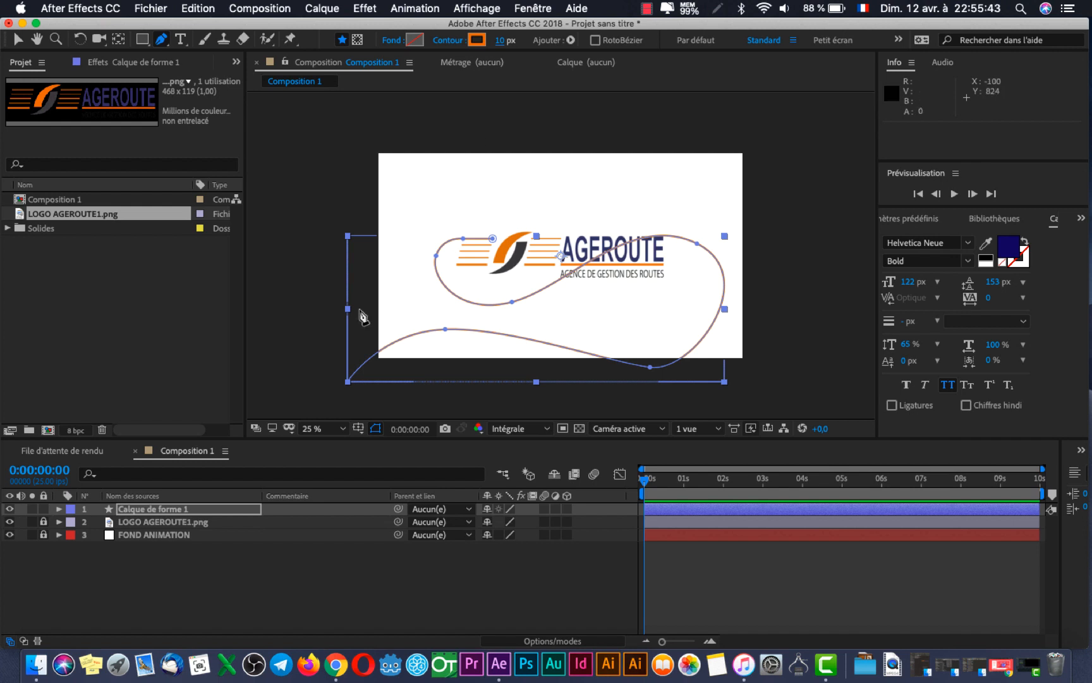
- Add a Raccorder les tracés operator to the Calque de forme 1 shape layer and expand its properties
key("period")
key("comma")
key("period")
key("period")
key("comma")
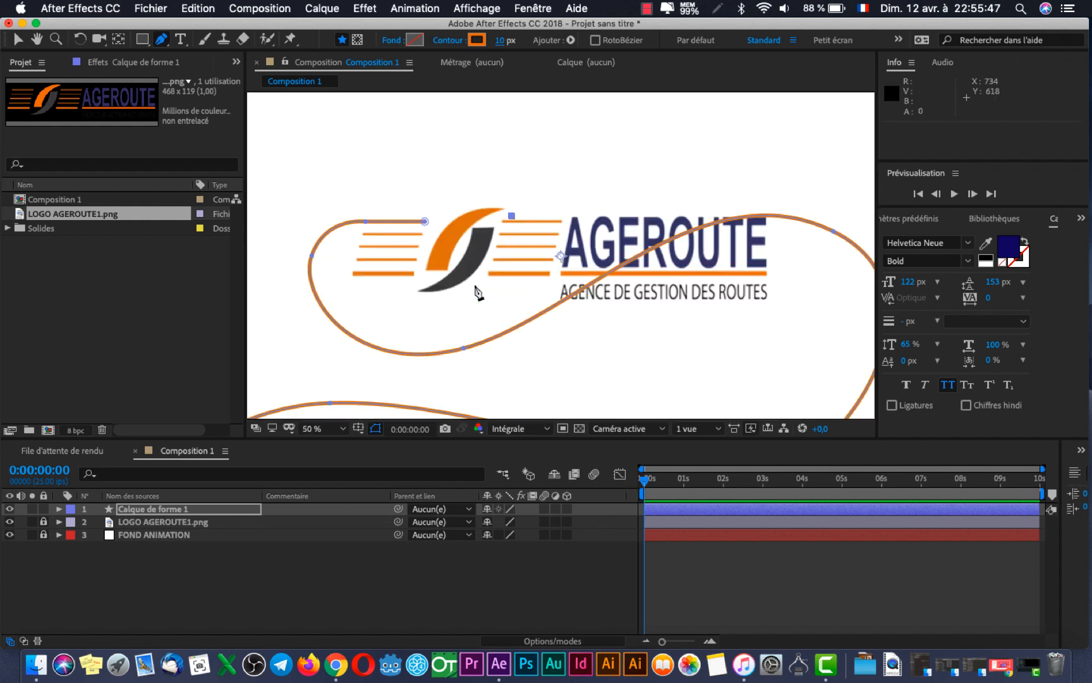
left_click(166, 580)
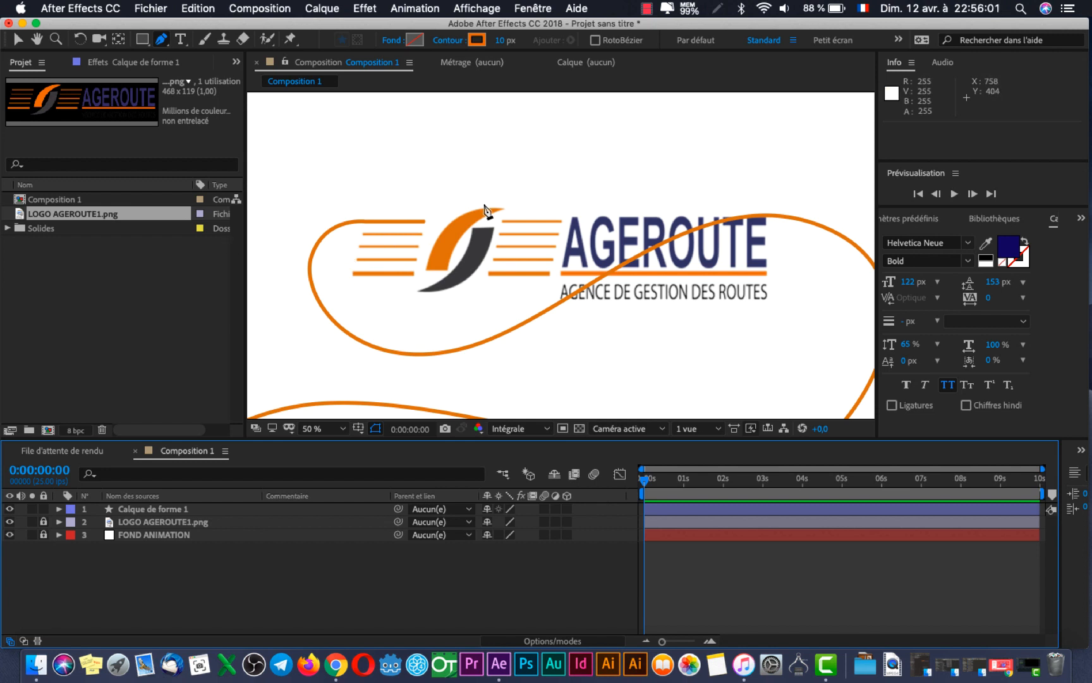
left_click(182, 510)
left_click(58, 510)
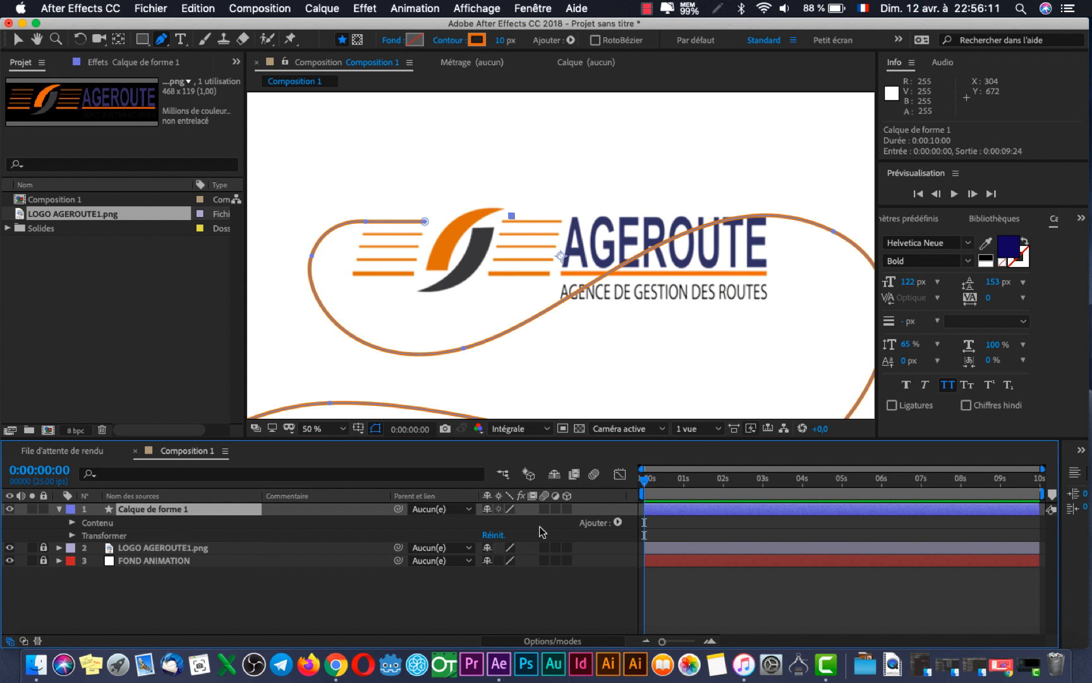
left_click(617, 522)
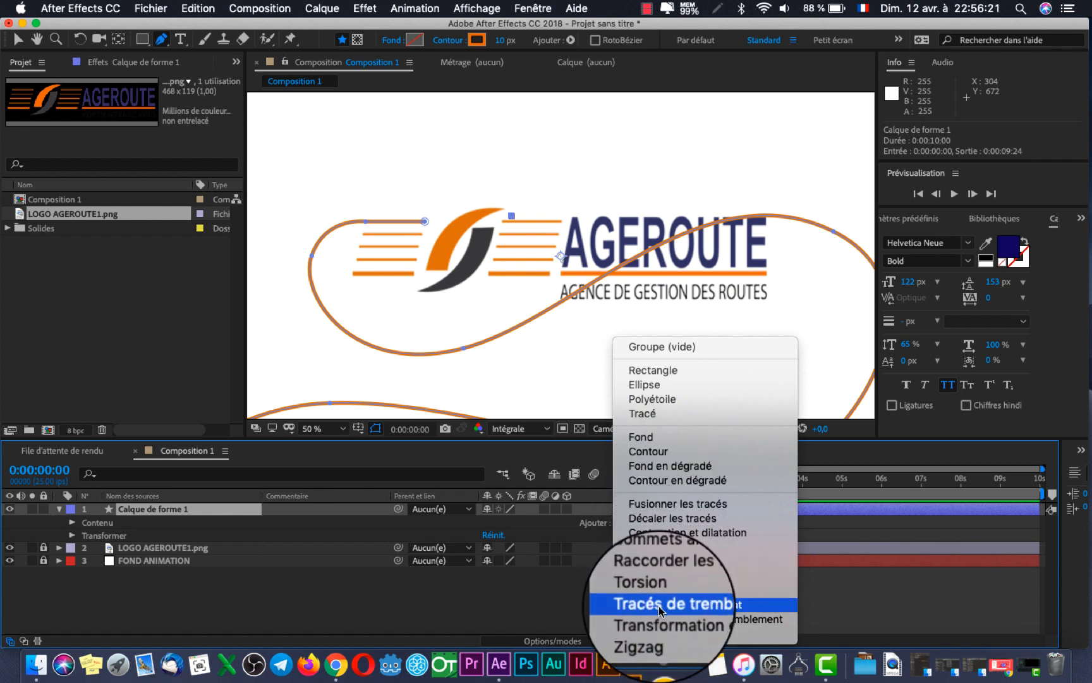
left_click(665, 574)
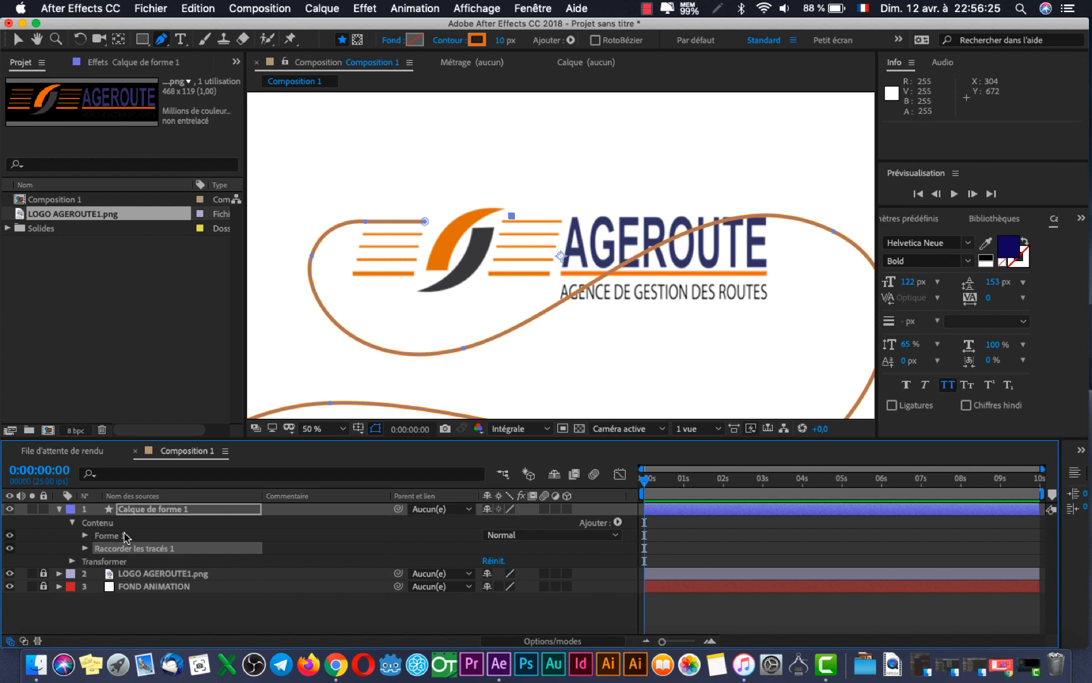
left_click(86, 548)
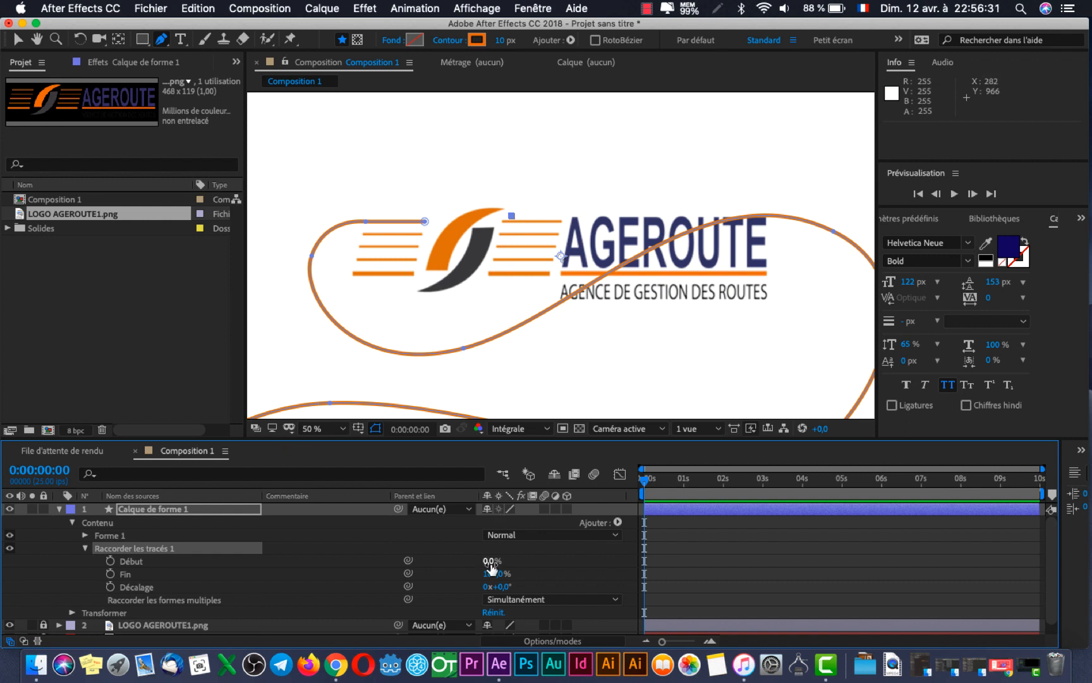
- Try out the Début and Fin values of Raccorder les tracés 1, leaving them at 0% and 100%
mouse_move(490, 565)
left_mouse_down()
mouse_move(572, 560)
mouse_move(471, 564)
left_mouse_up()
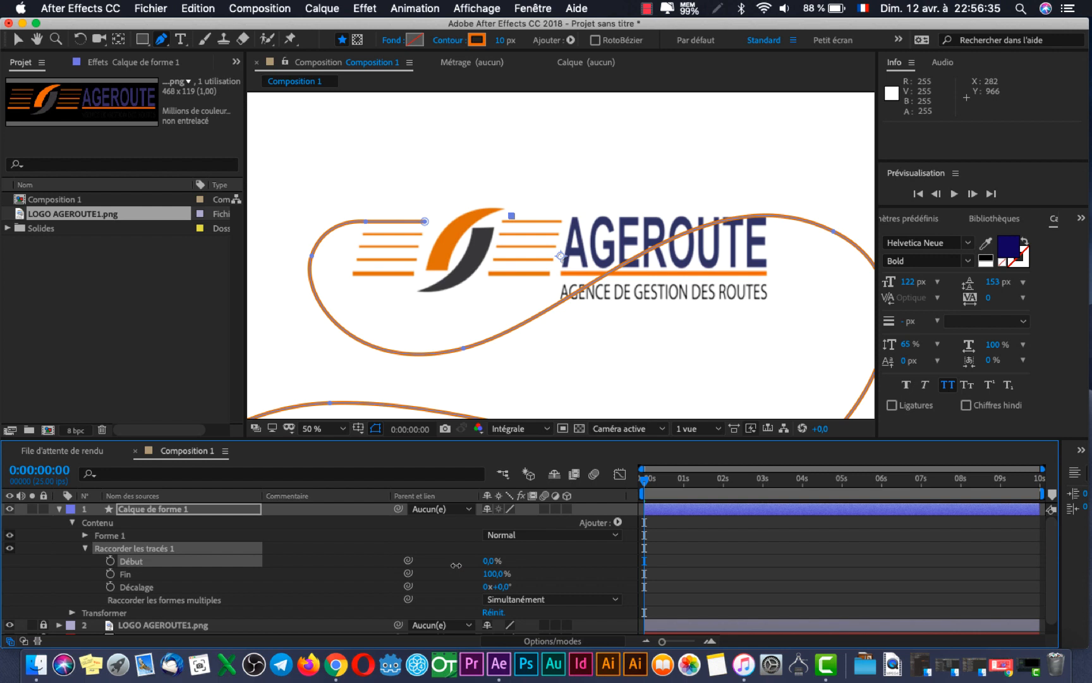
left_click(505, 574, "shift")
mouse_move(494, 574)
left_mouse_down()
mouse_move(471, 574)
mouse_move(547, 560)
left_mouse_up()
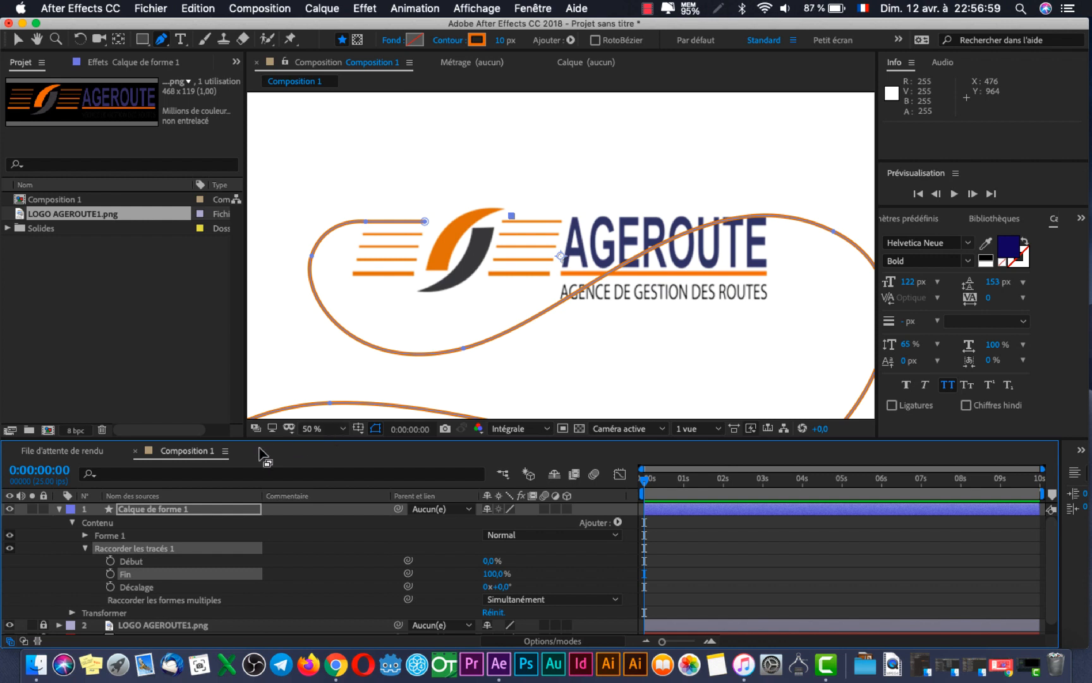
- Create starting keyframes for Début at 0% and Fin at 100% at time 0:00:00:00
left_click(109, 562)
left_click(110, 574)
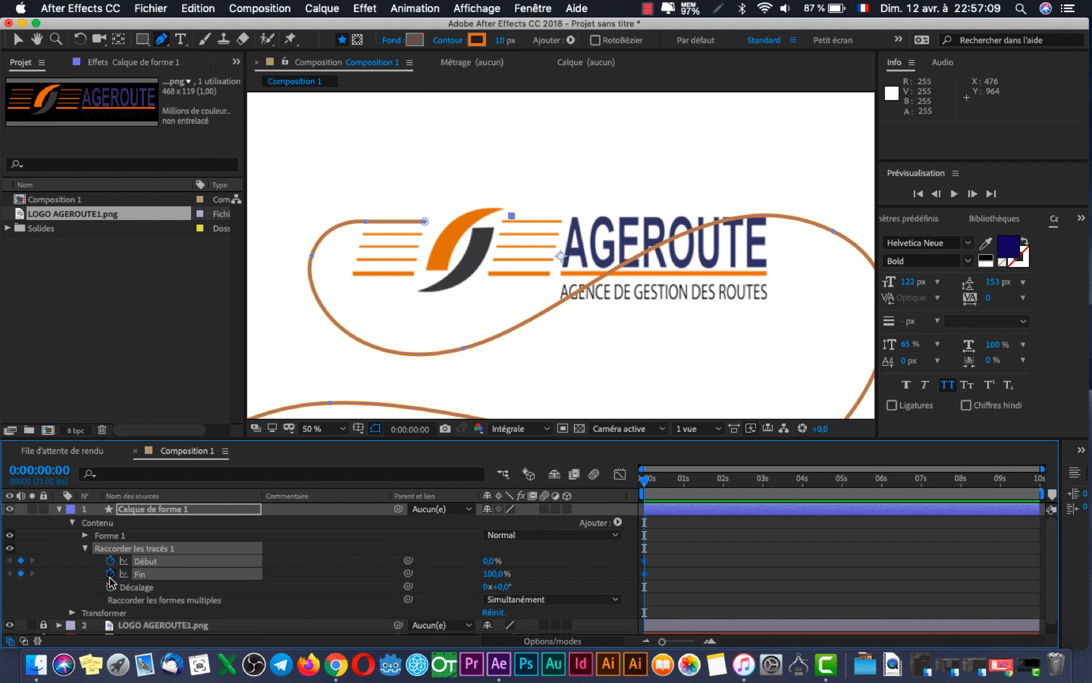
- Switch to Finder, return to the ANIMATION AGEROUTE folder and preview VIDEO ANNONCE AGEROUTE.mp4
left_click(42, 663)
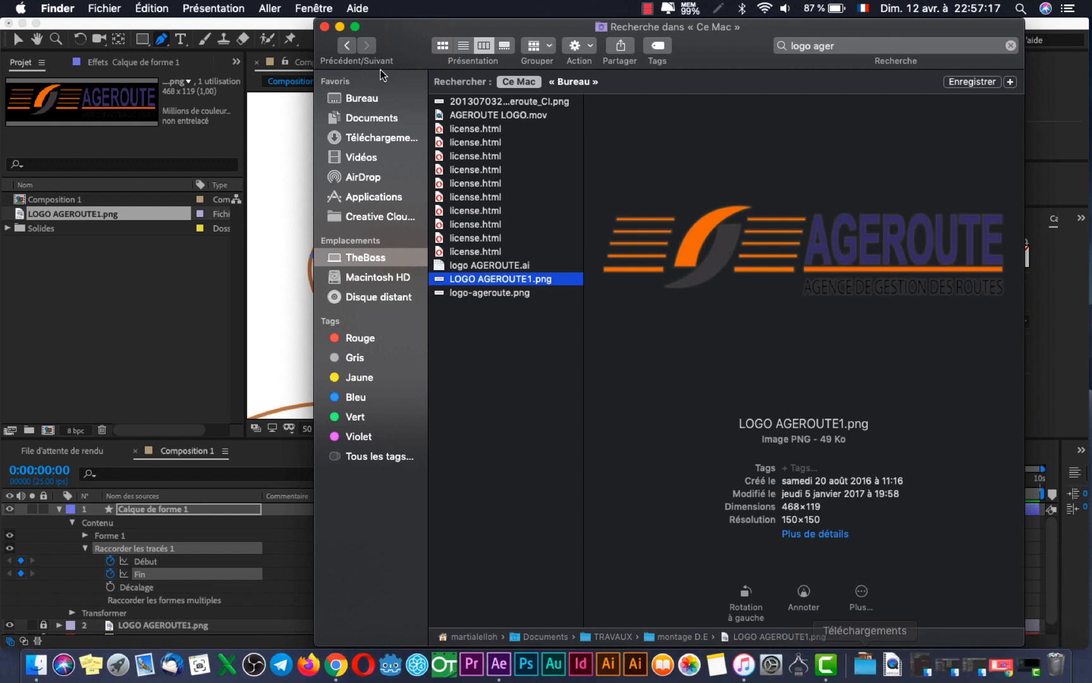
left_click(344, 45)
left_click(345, 47)
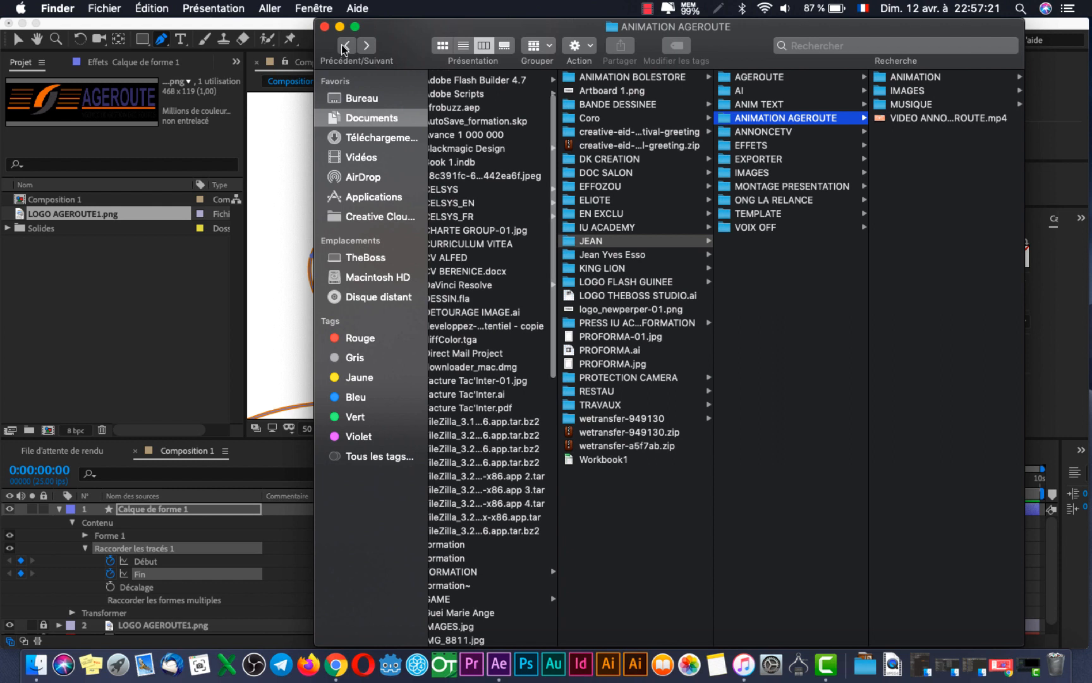
left_click(944, 120)
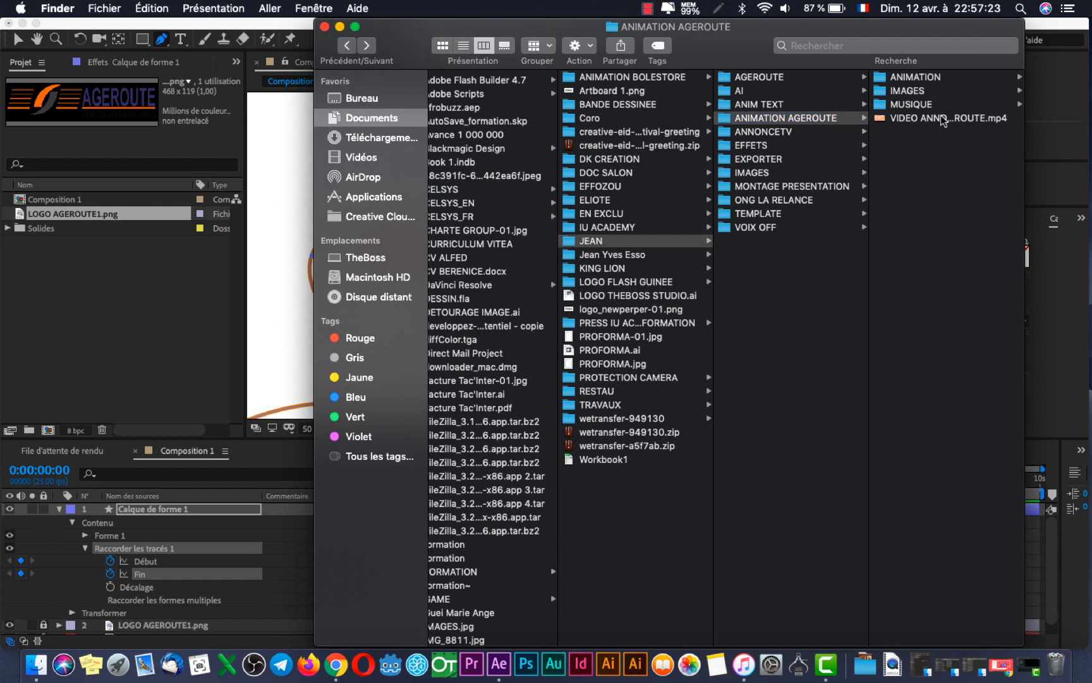
key("space")
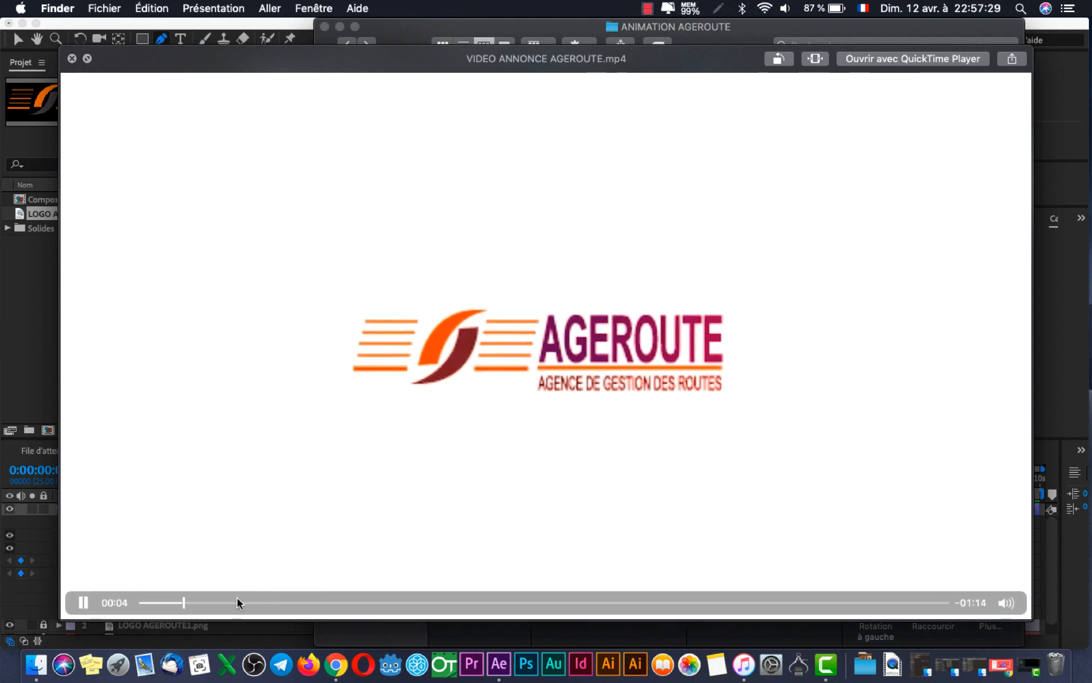
- Replay the opening seconds of the reference video several times to examine its line animation, and return to After Effects
left_click(143, 602)
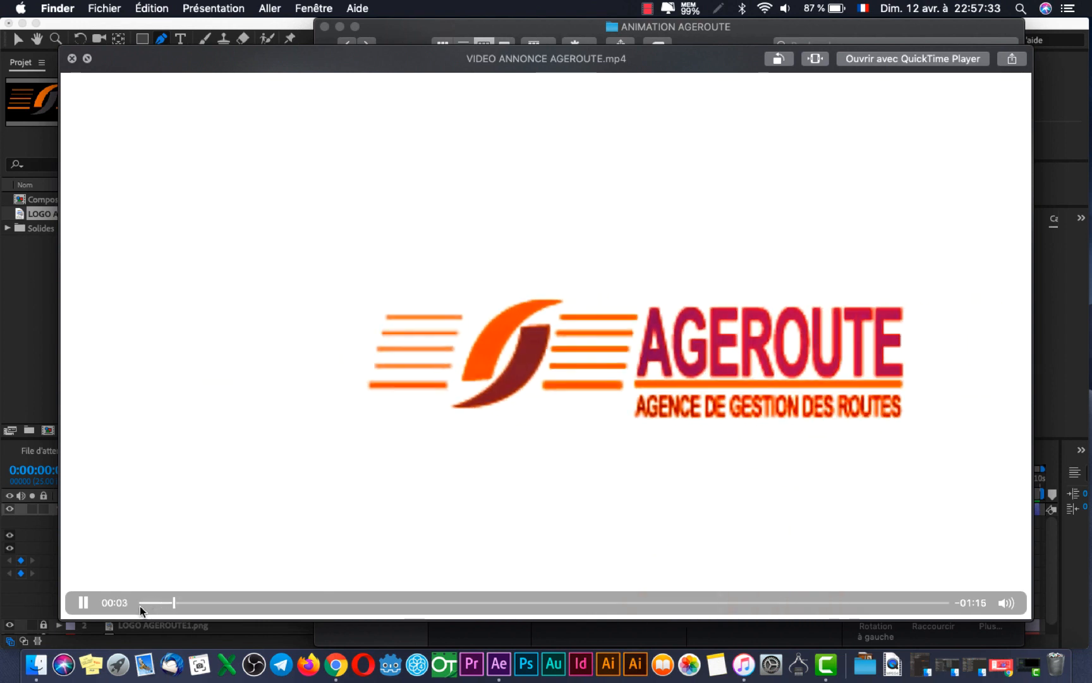
left_click(144, 604)
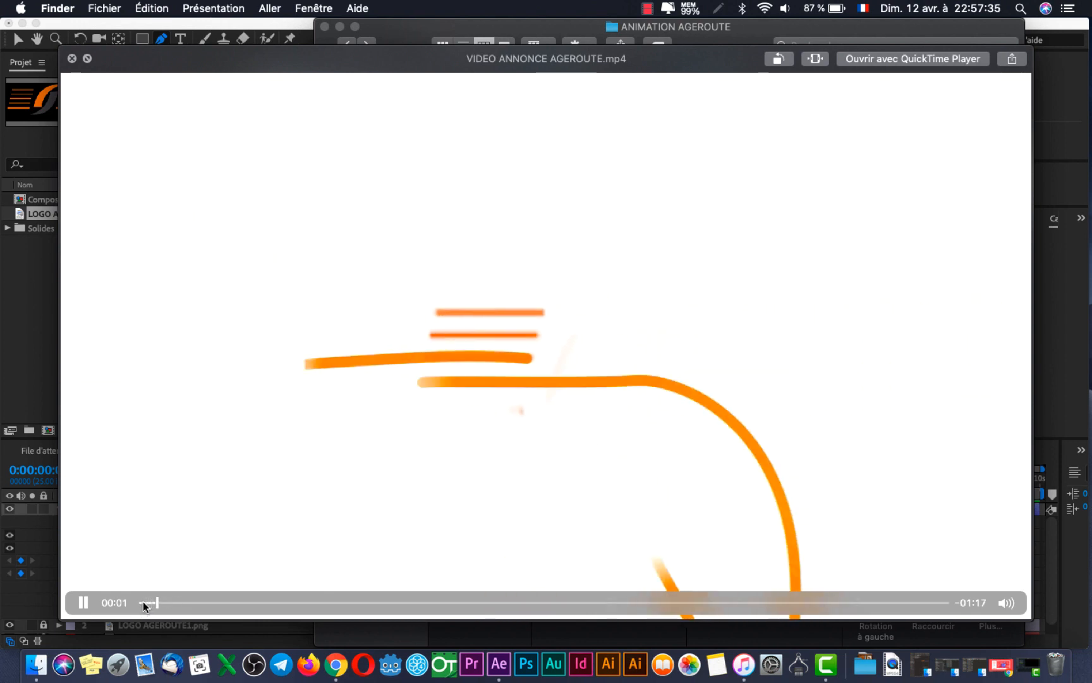
left_click(143, 602)
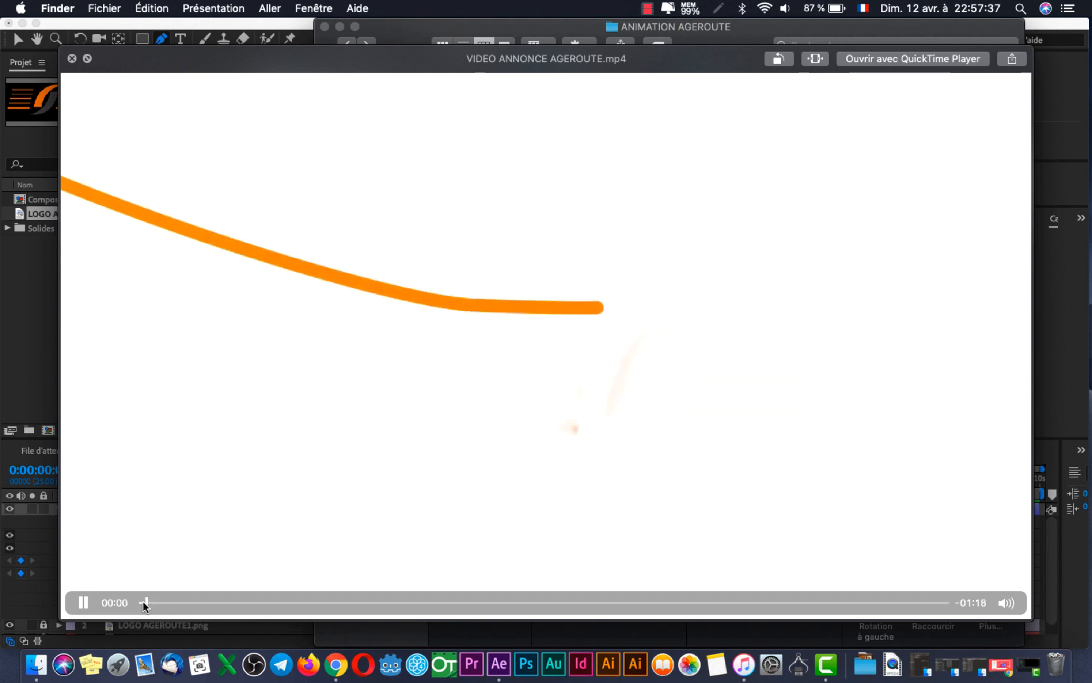
left_click(23, 321)
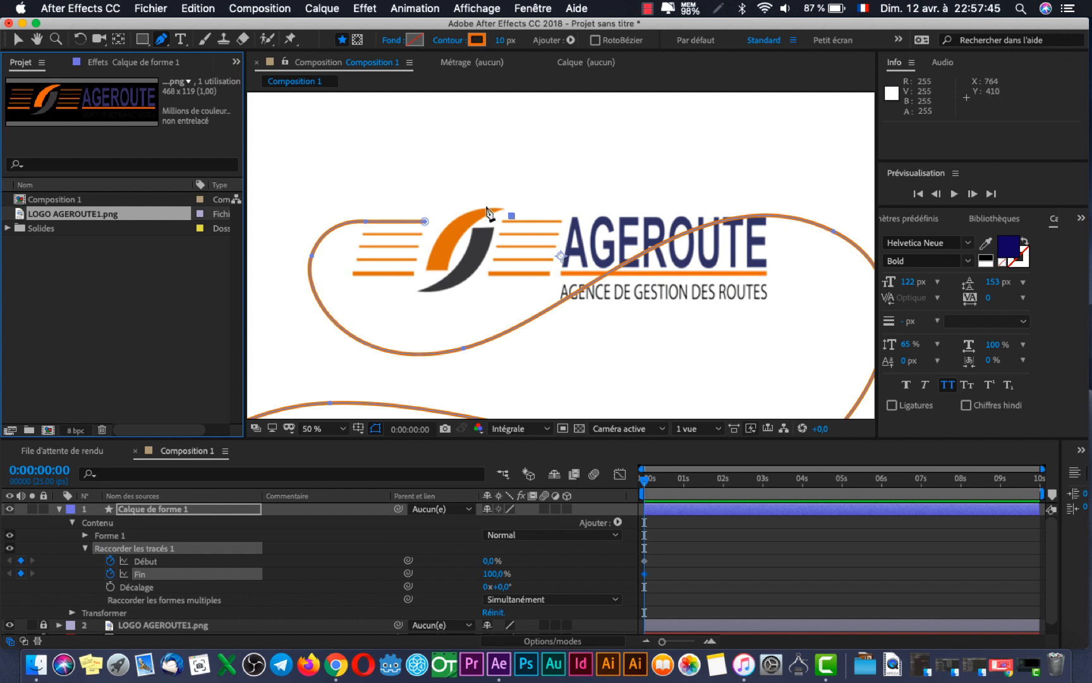
- Clear the Fin animation and keyframe Début from 100% at 0:00:00:00 to 0% at 0:00:00:12
left_click(145, 561, "shift")
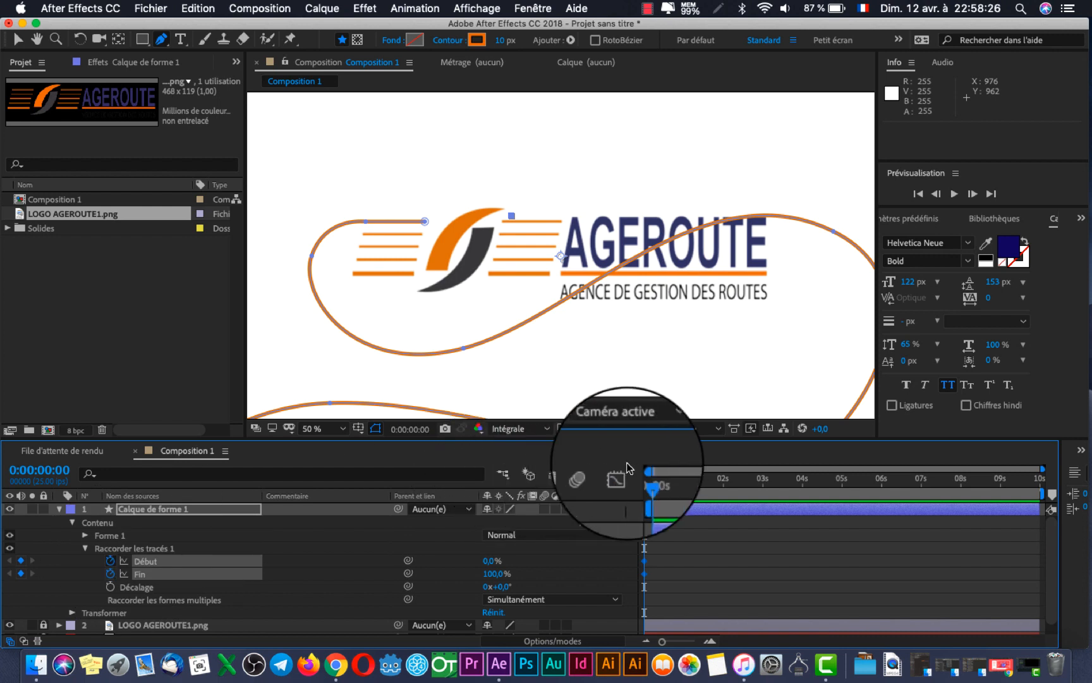
left_click(110, 560)
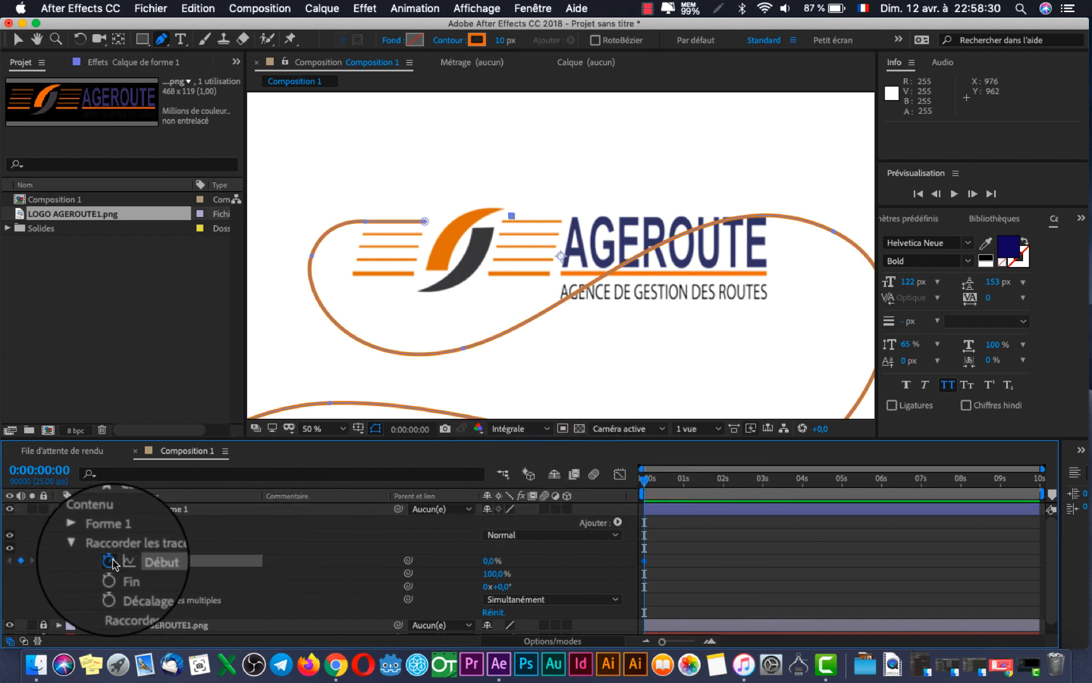
left_click(662, 485)
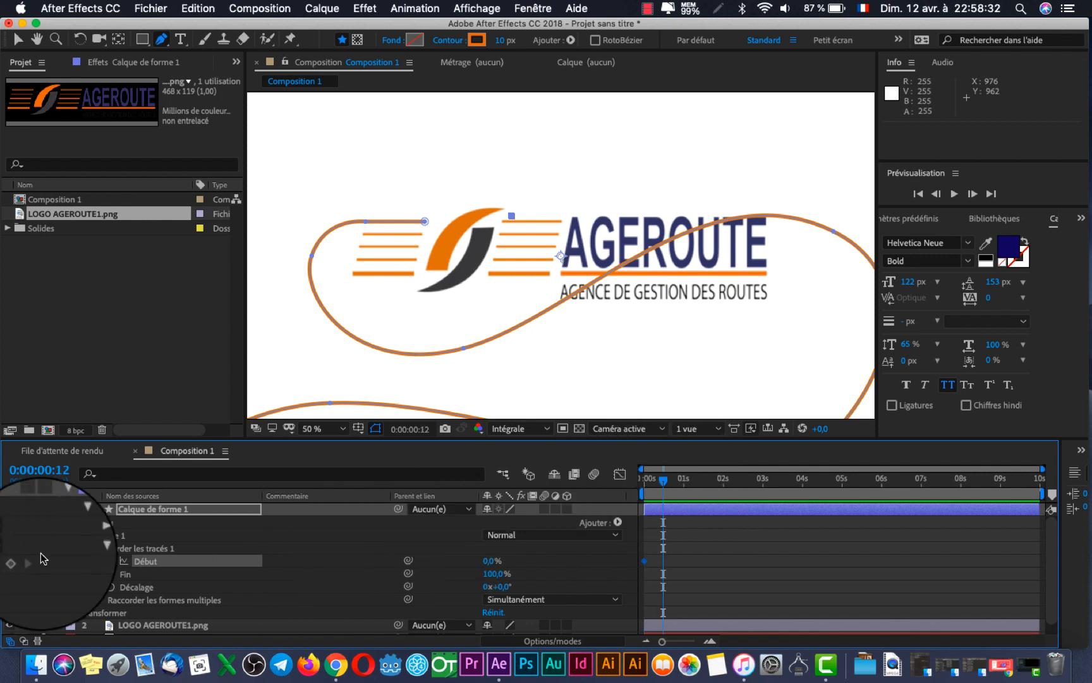
left_click(12, 562)
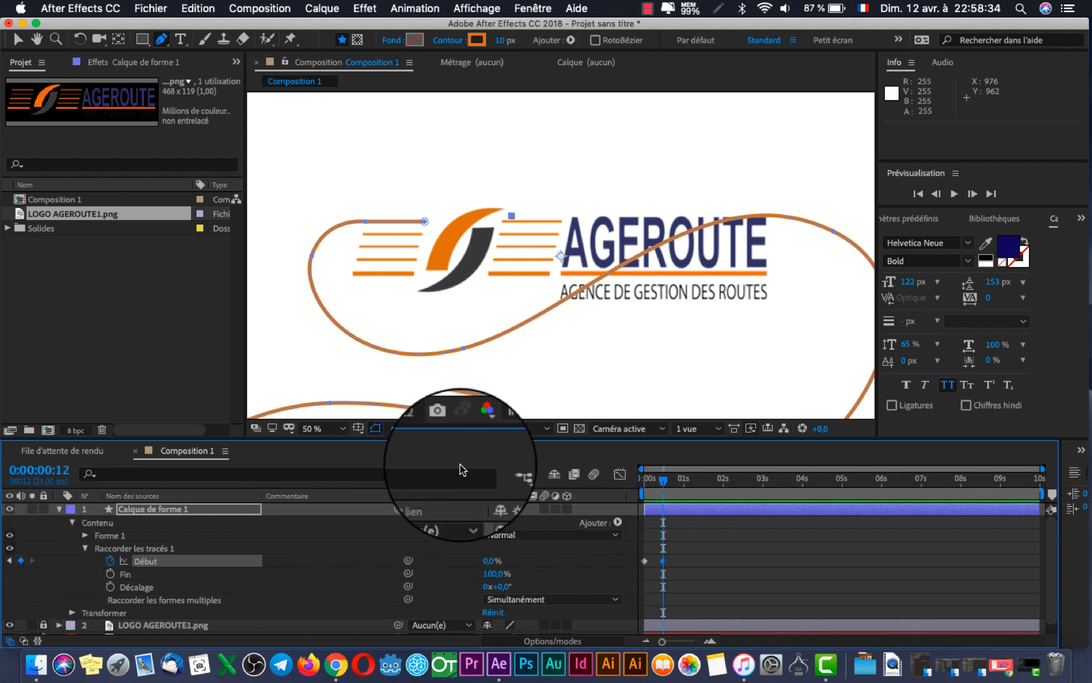
mouse_move(492, 560)
left_mouse_down()
mouse_move(535, 552)
mouse_move(452, 557)
left_mouse_up()
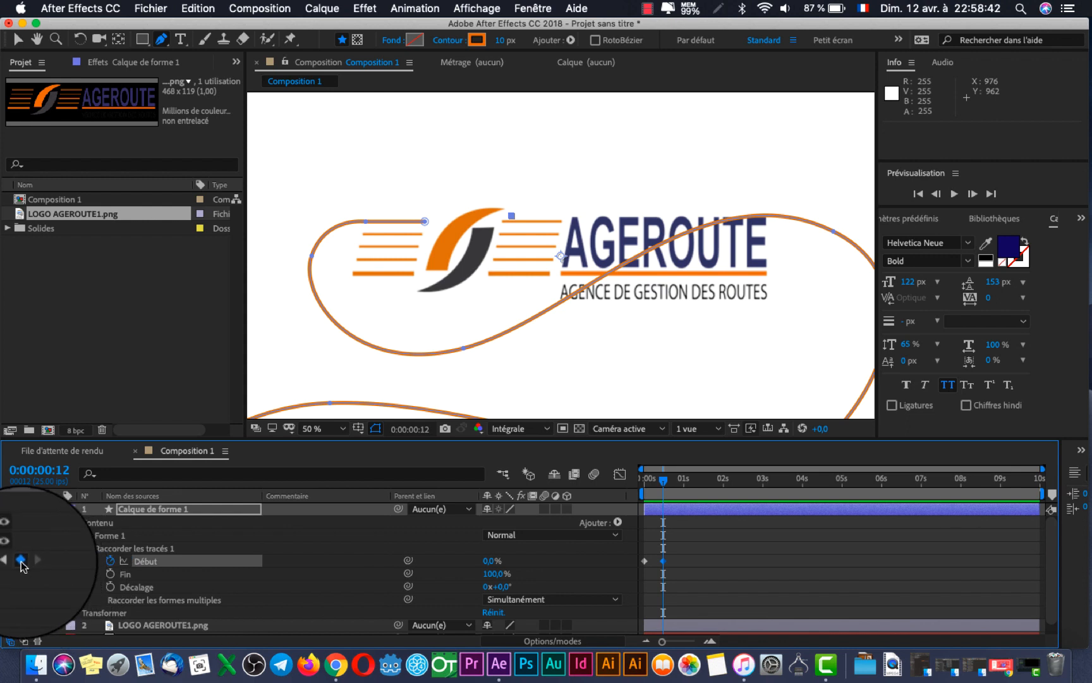
left_click(10, 558)
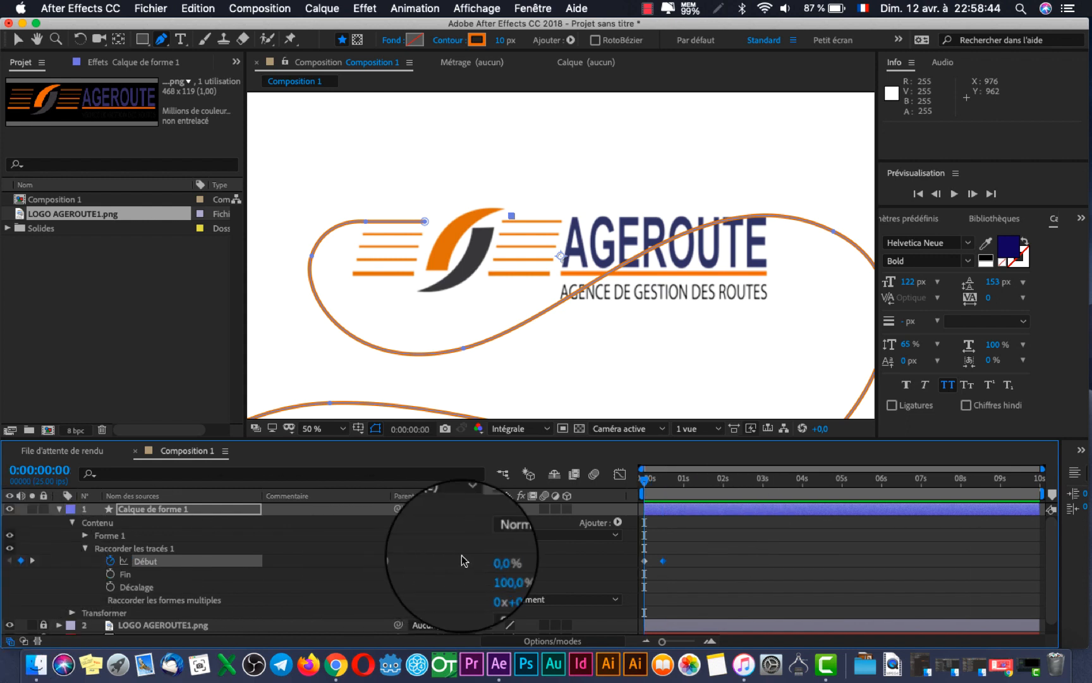
left_click_drag(490, 561, 582, 552)
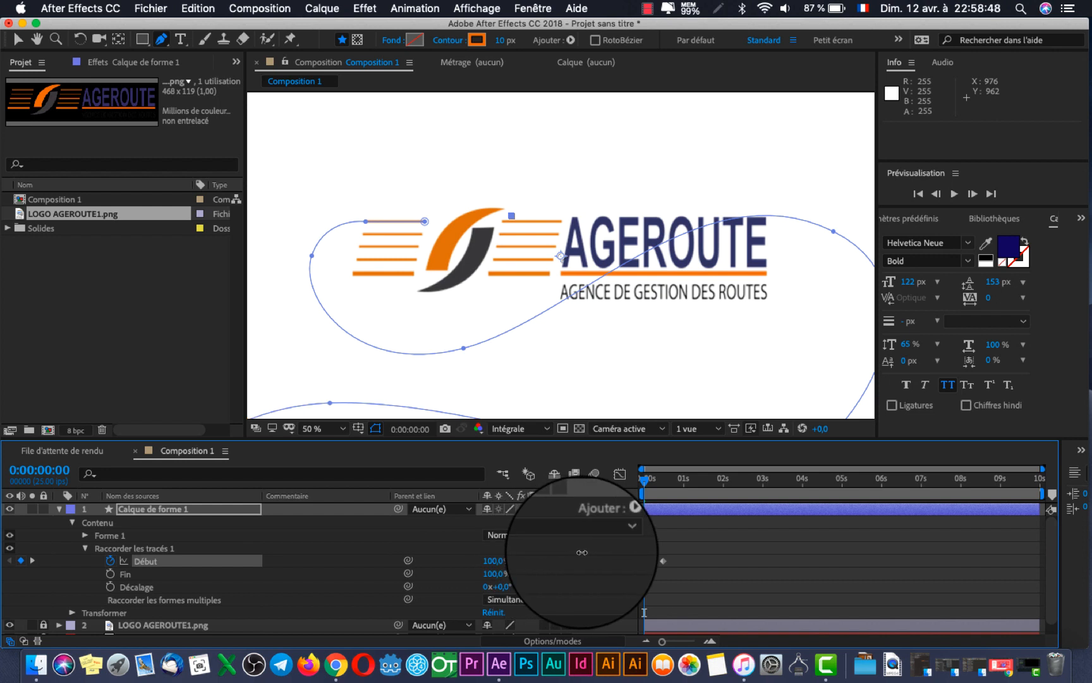
- Play back the Début animation of the orange line from the start of the composition
left_click(646, 482)
mouse_move(646, 482)
left_mouse_down()
mouse_move(663, 482)
mouse_move(609, 496)
left_mouse_up()
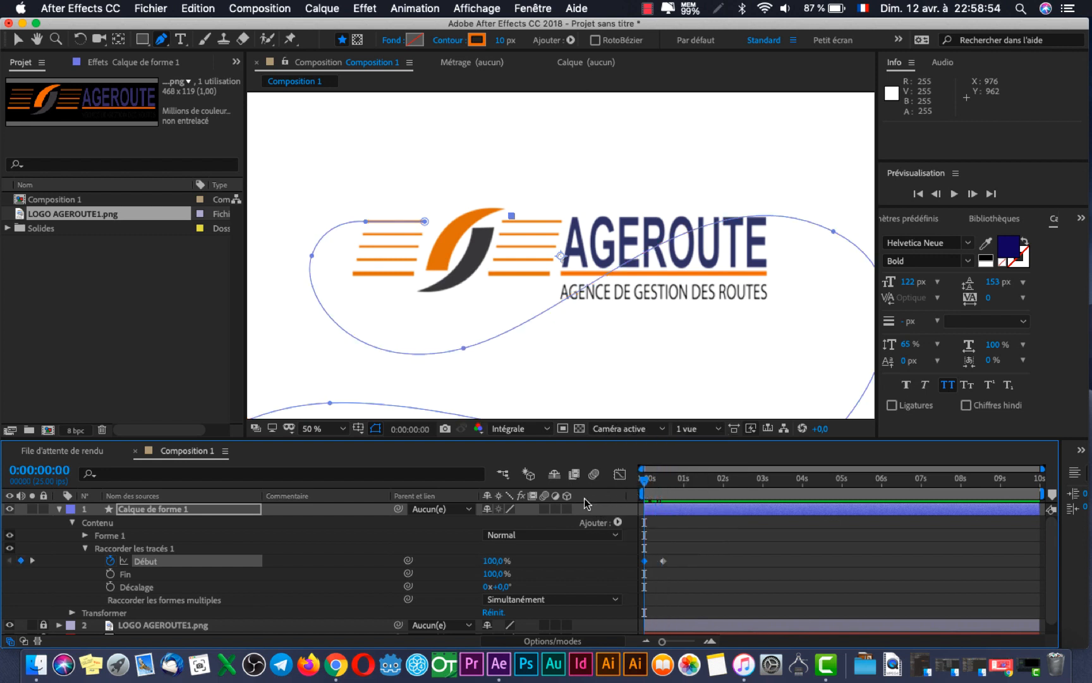
key("space")
key("space")
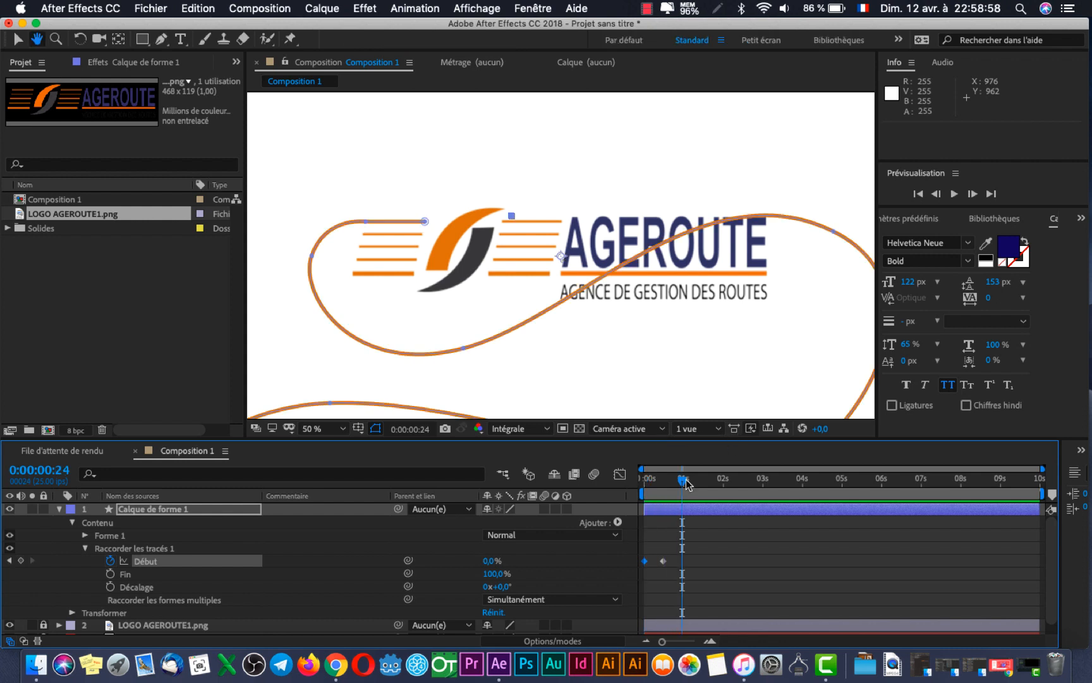
- Keyframe Fin from 100% at 0:00:00:06 to 0% at 0:00:00:18
left_click_drag(686, 484, 654, 484)
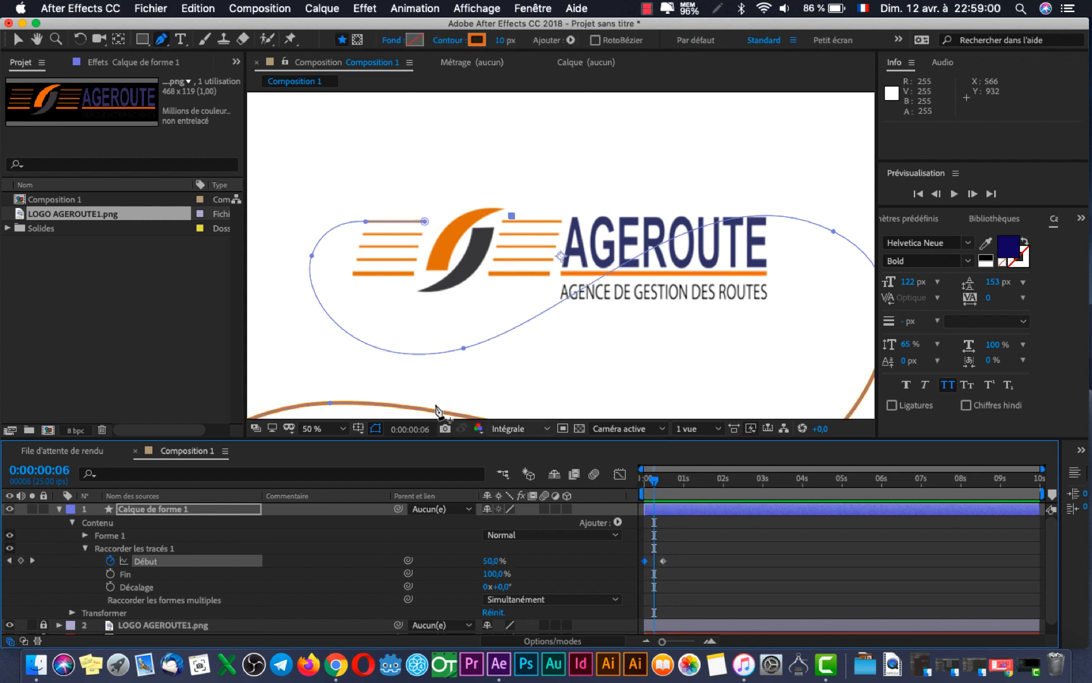
left_click(110, 574)
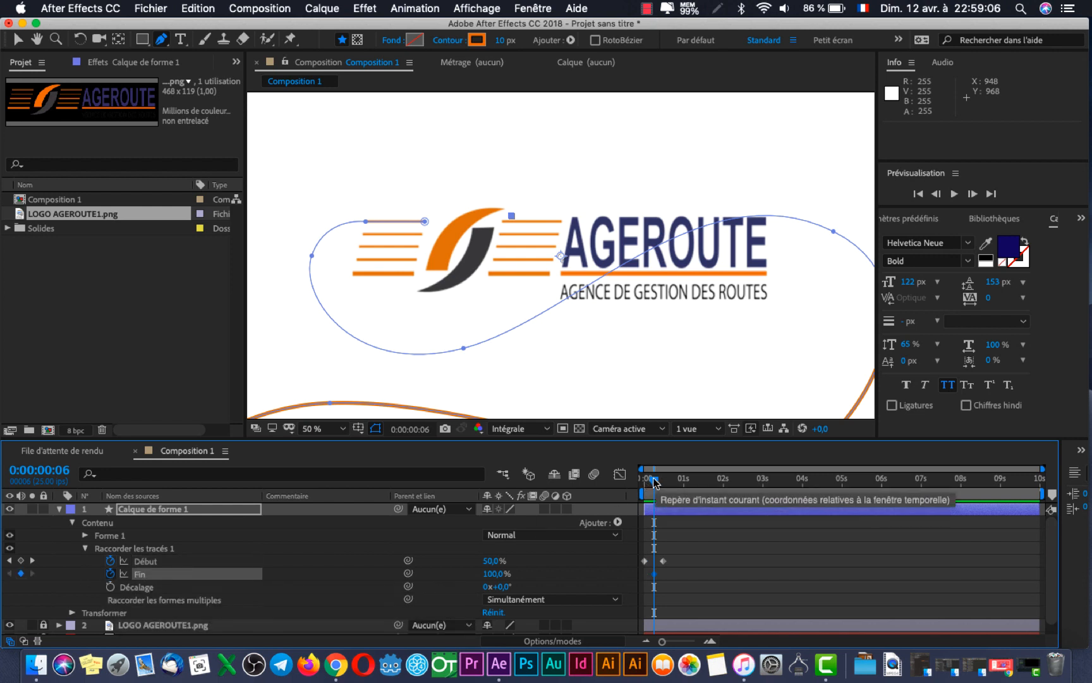
left_click_drag(652, 478, 668, 481)
key("Page_Down")
key("Page_Down")
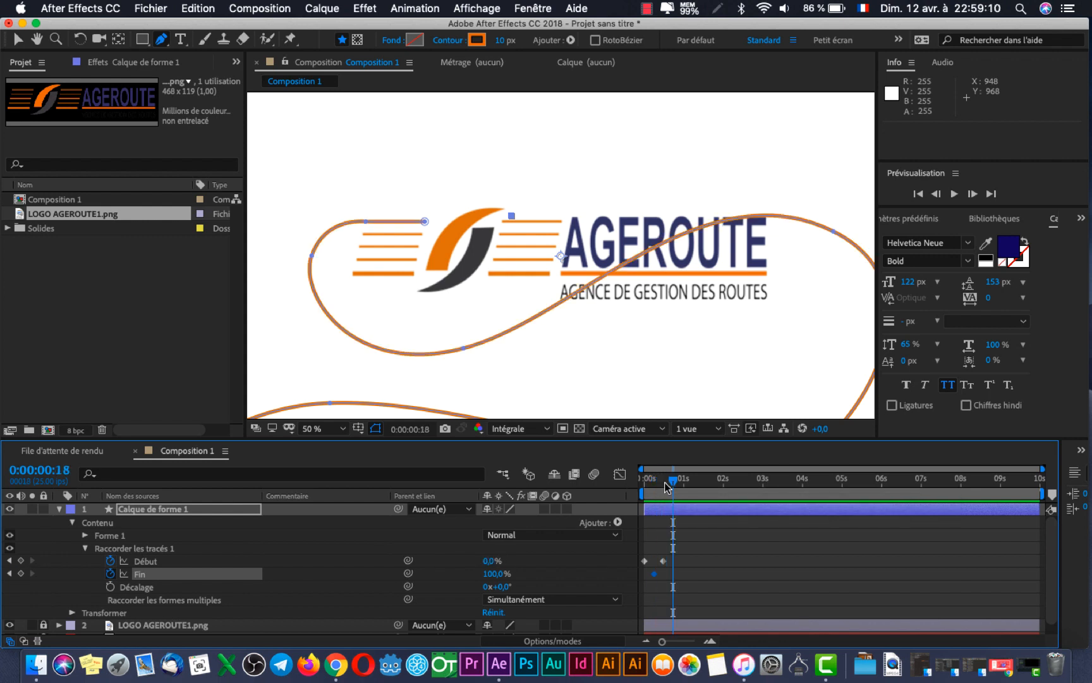
left_click_drag(488, 573, 374, 582)
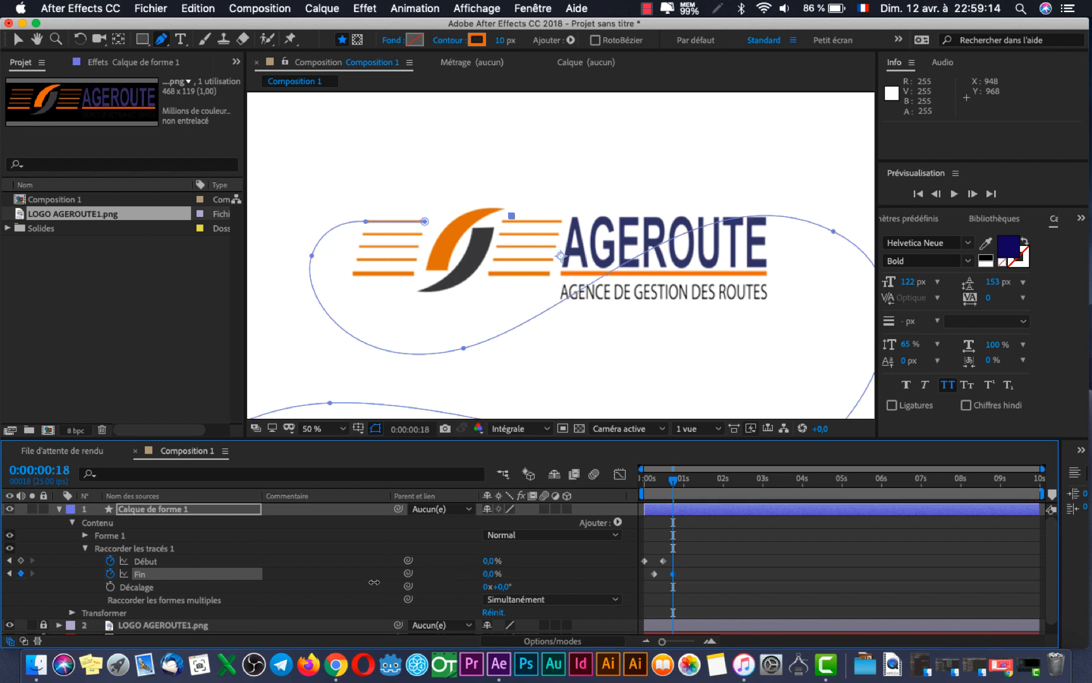
- Play the line animation, and slow it down by shifting the final Début and Fin keyframes to about 1.4 s and 1.6 s
key("space")
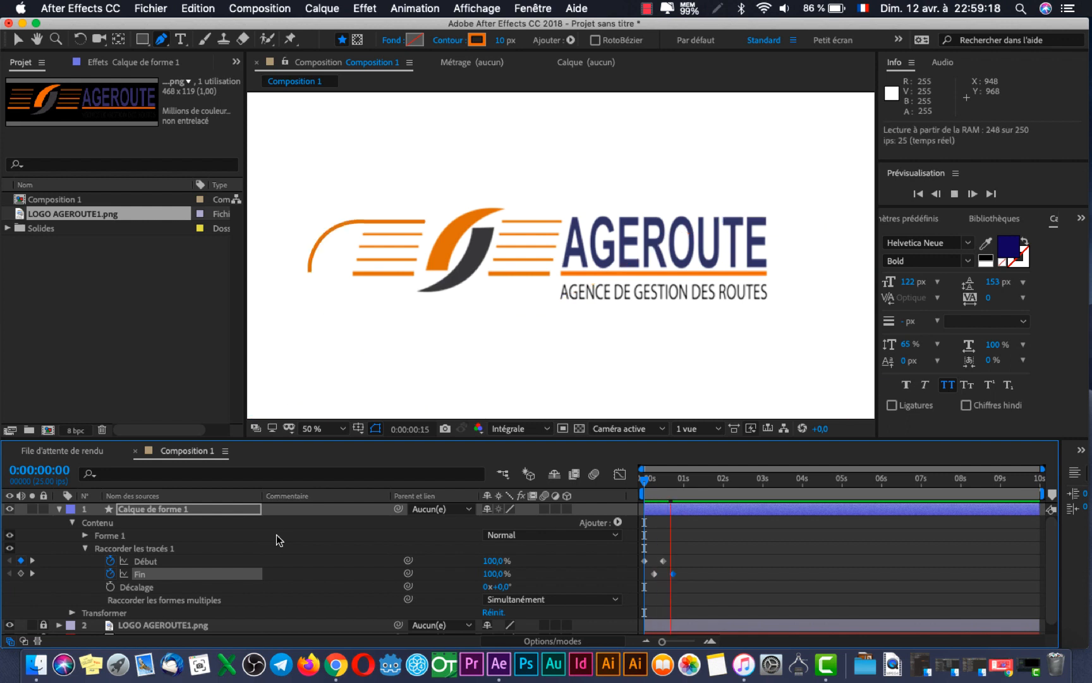
key("space")
left_click_drag(716, 604, 658, 542)
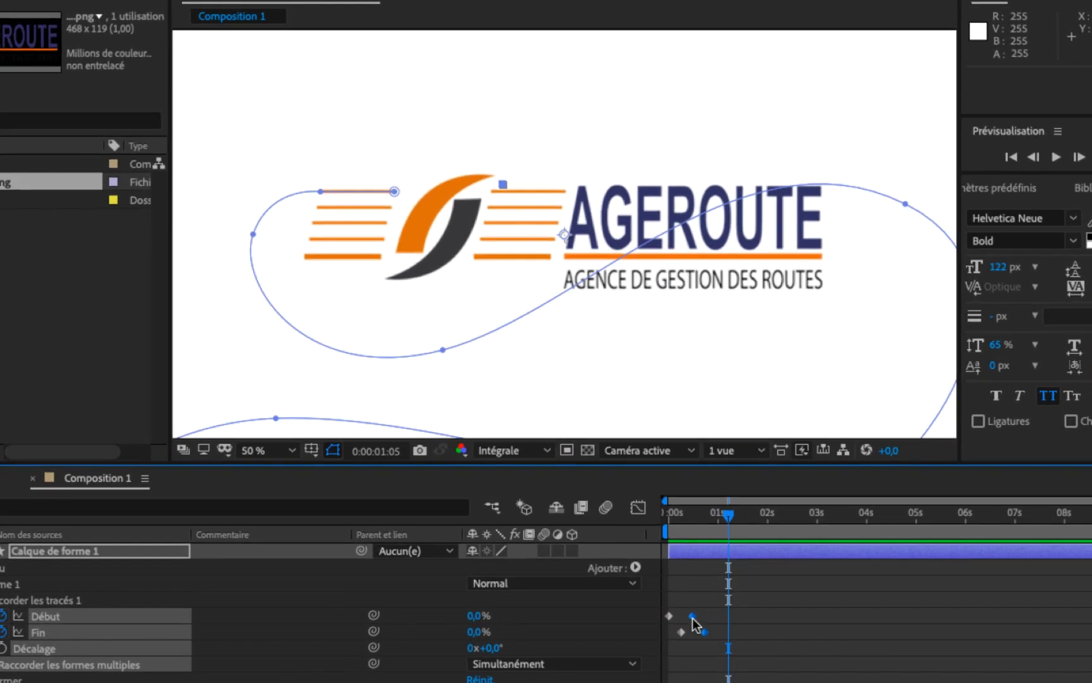
left_click_drag(696, 624, 738, 624)
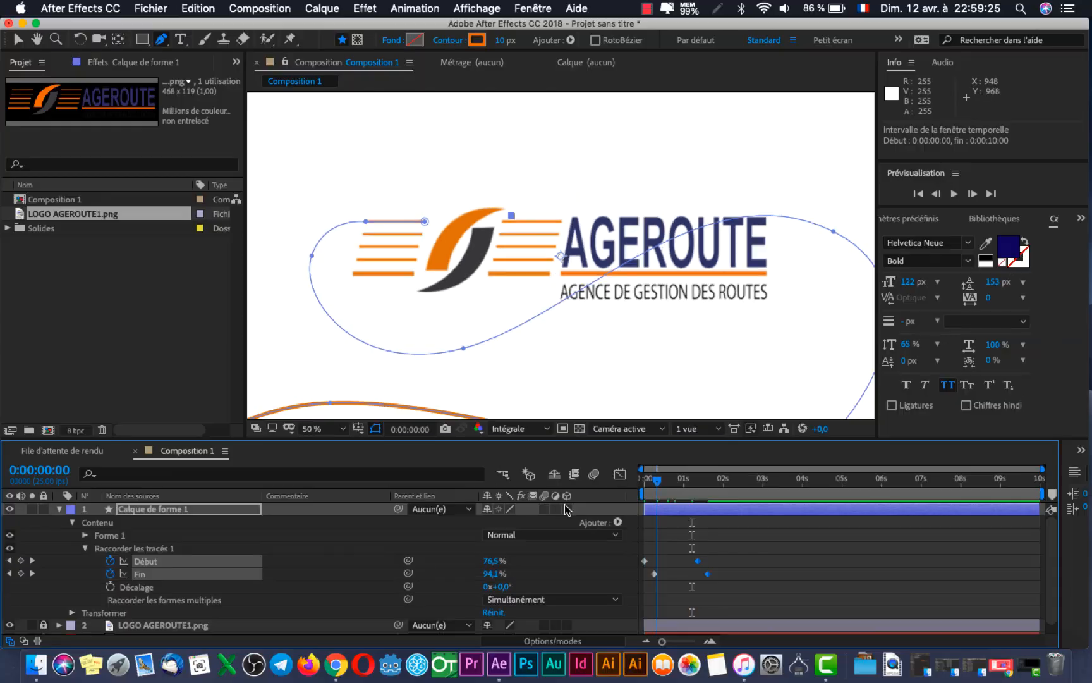
- Play back the slowed line animation repeatedly from the start to check its speed and movement
key("space")
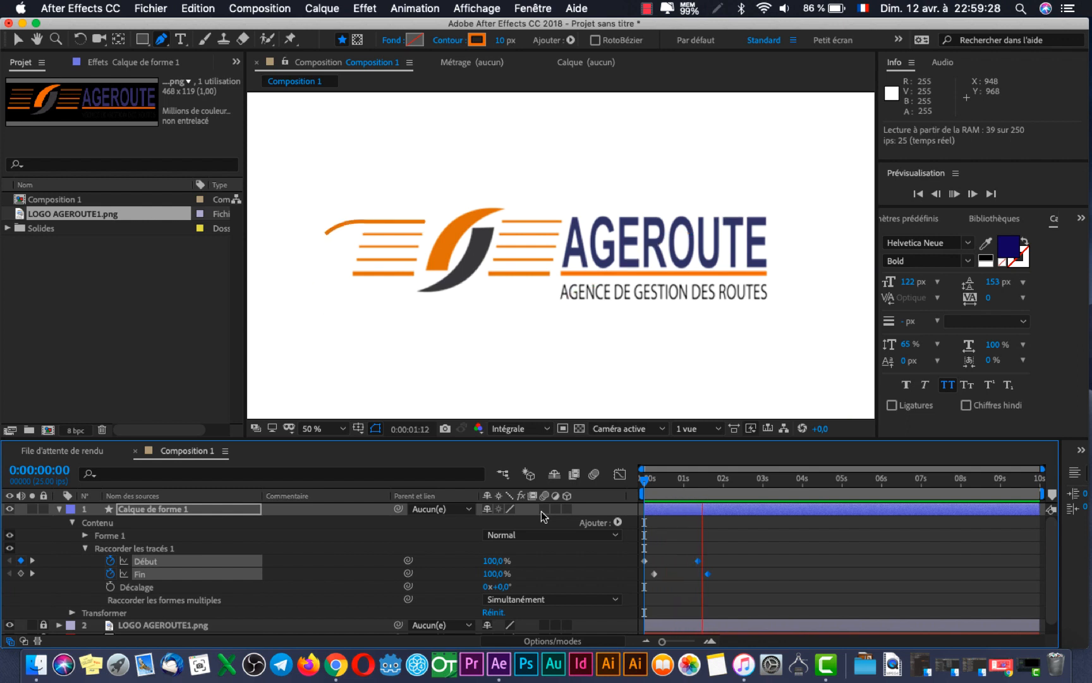
key("space")
left_click(687, 506)
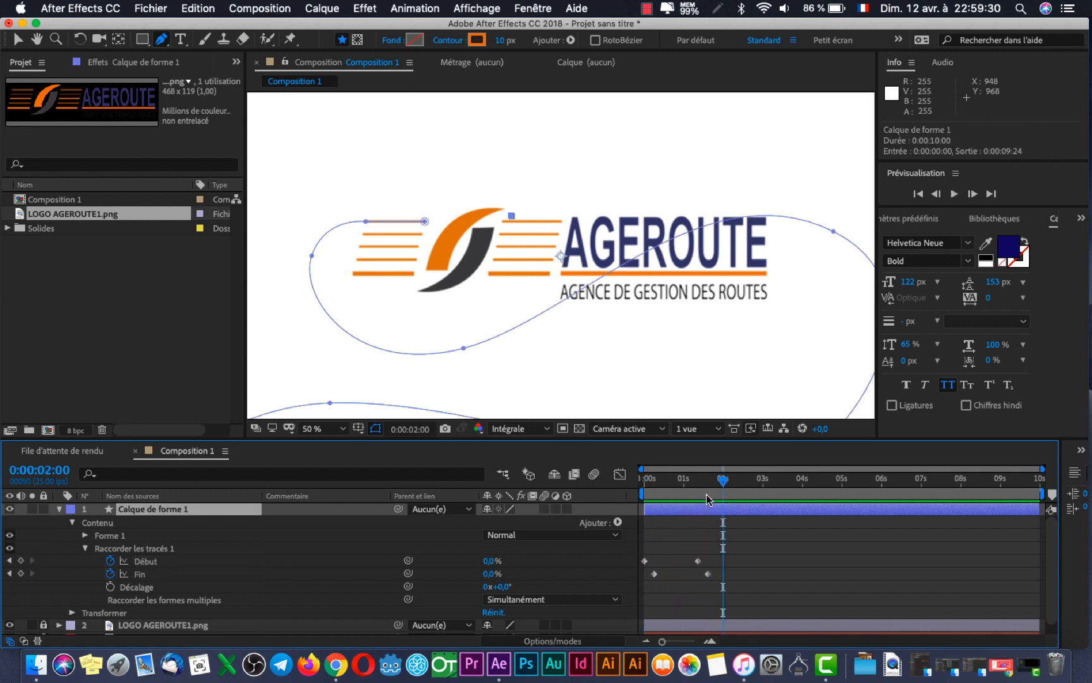
left_click_drag(723, 480, 644, 486)
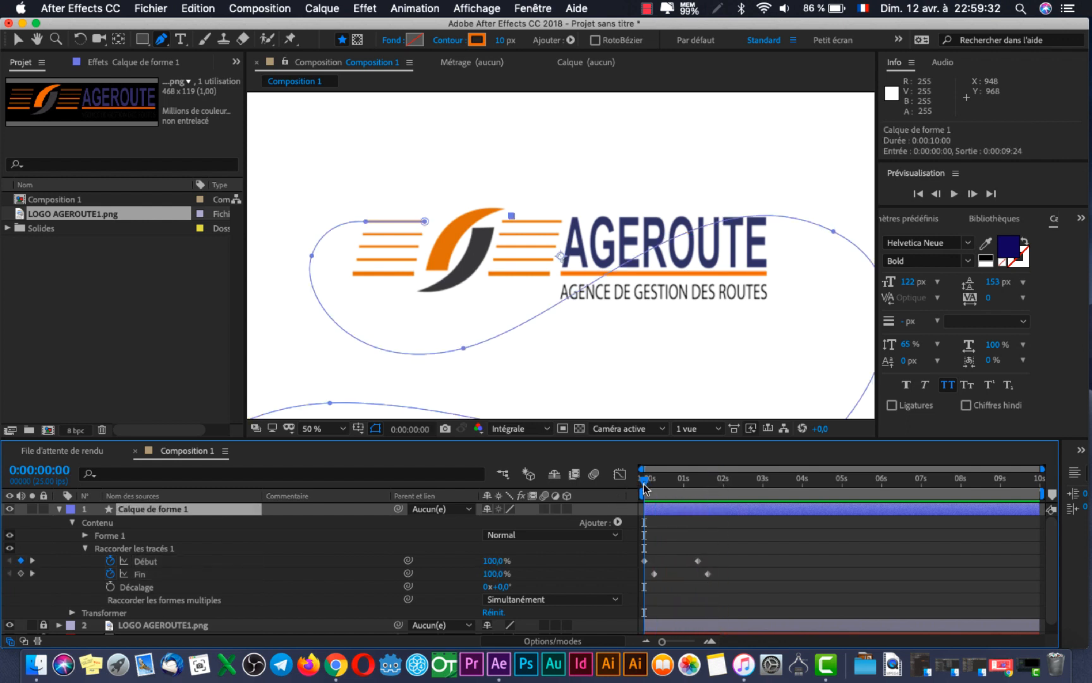
key("space")
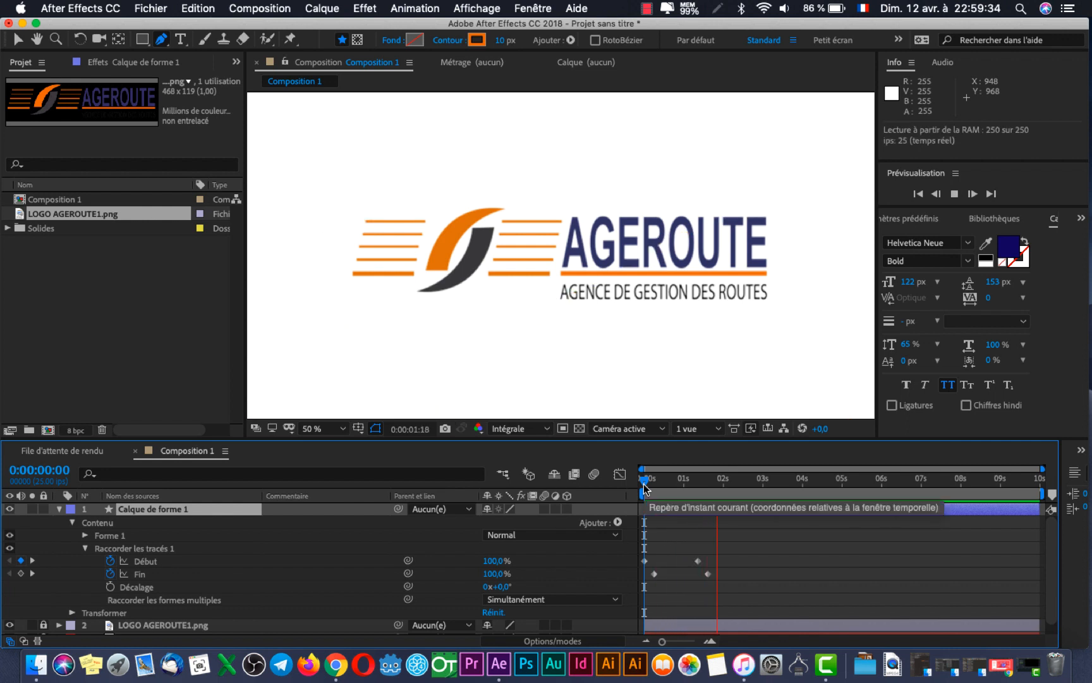
key("space")
key("space")
key("space")
key("space")
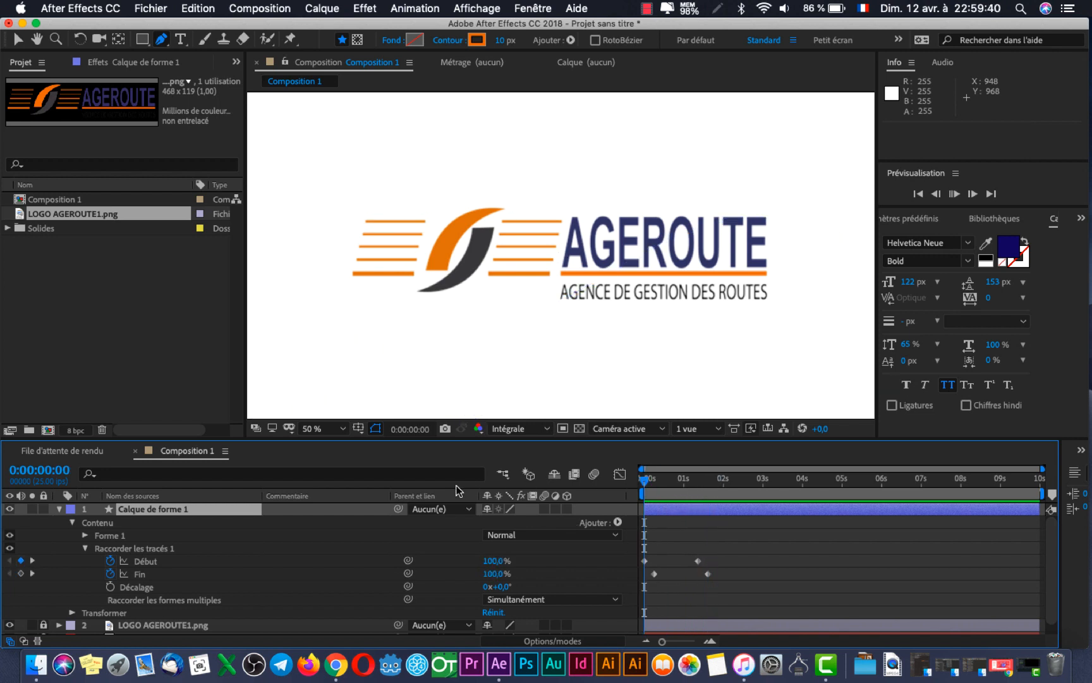
left_click(710, 479)
left_click_drag(651, 485, 497, 464)
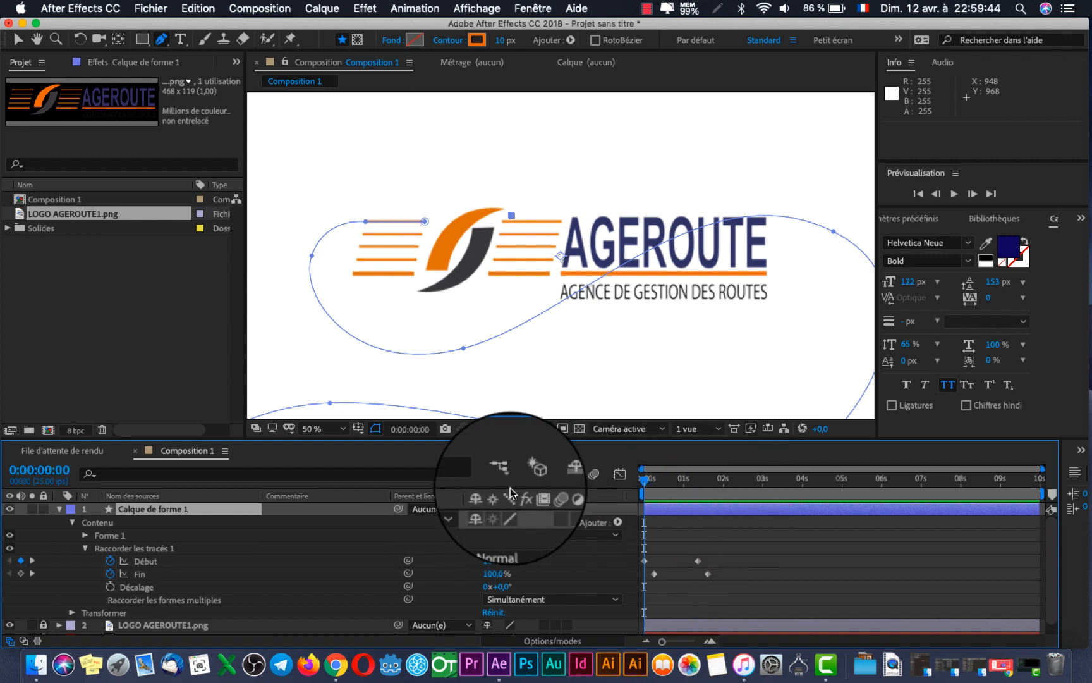
- Fit the whole composition in the viewer and replay the line animation from the start
left_click(318, 430)
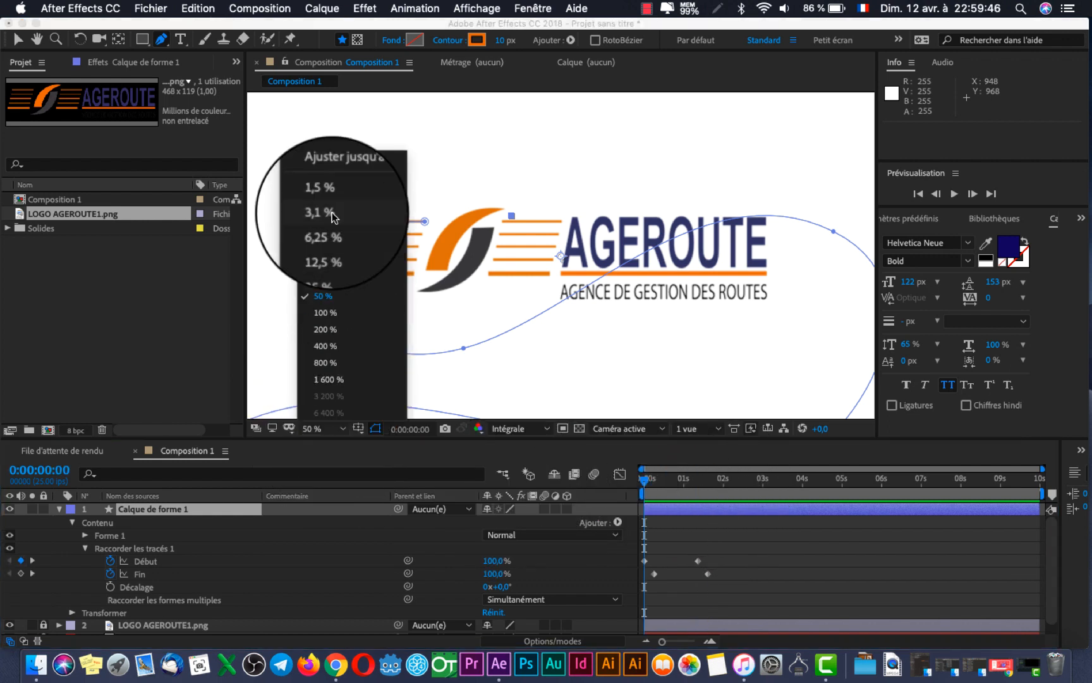
left_click(363, 175)
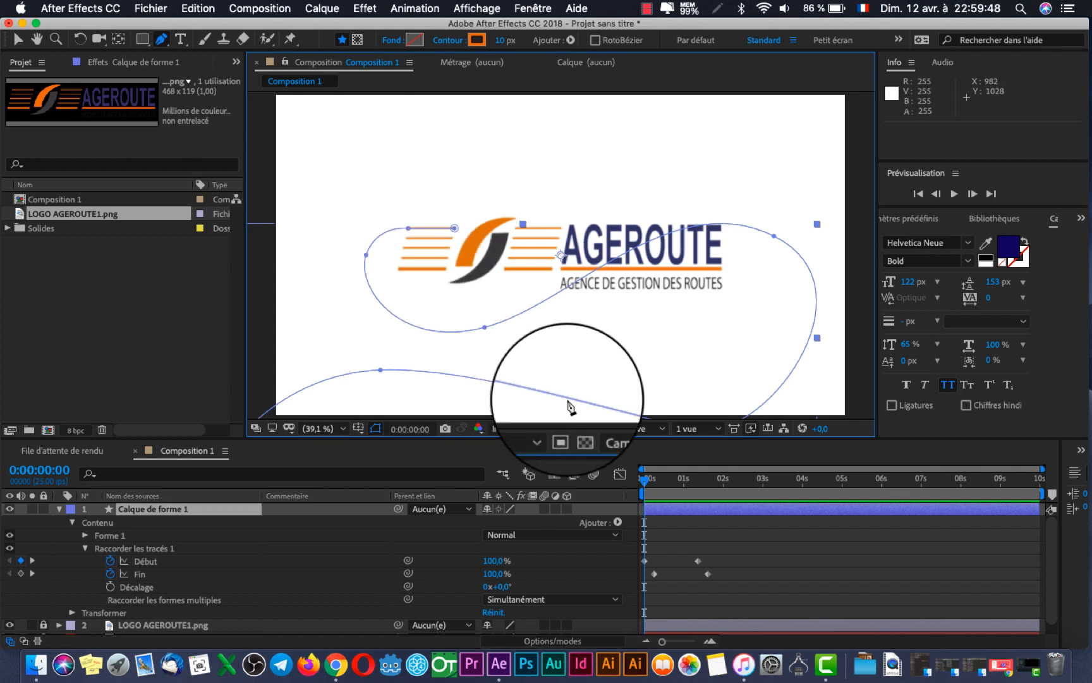
key("space")
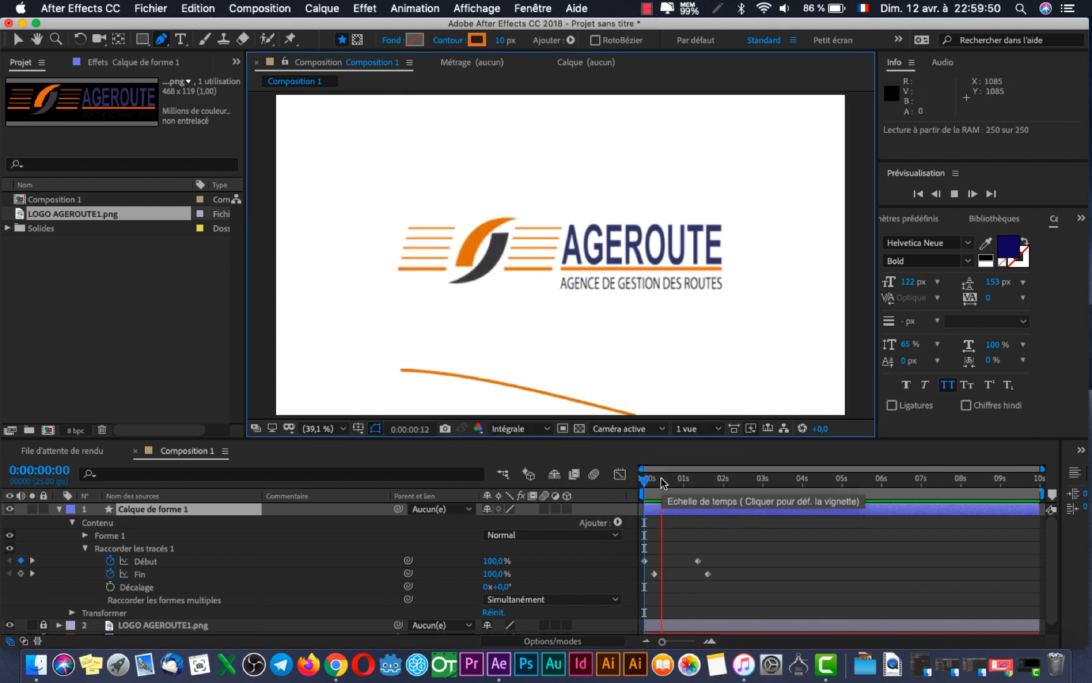
key("space")
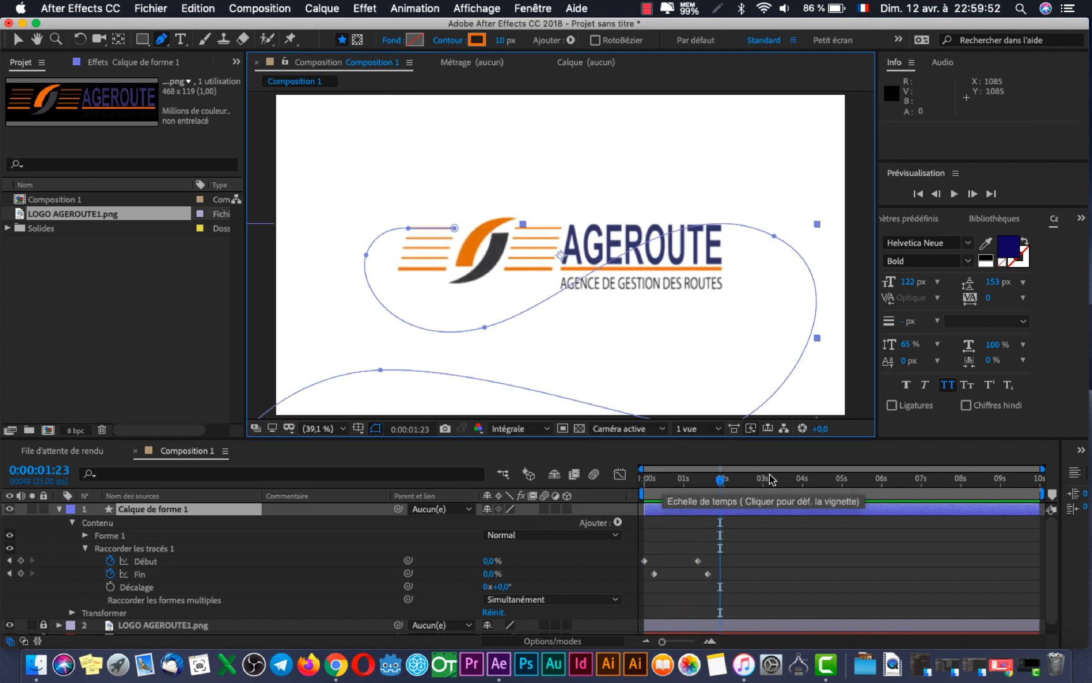
left_click_drag(720, 480, 493, 499)
key("space")
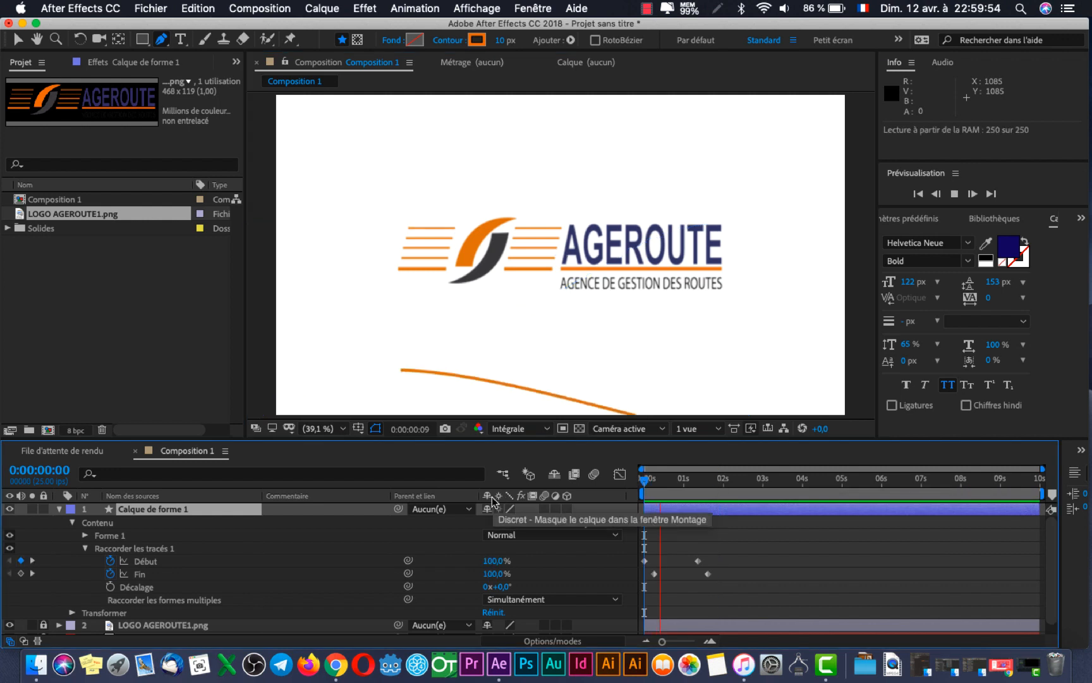
- Replay the Calque de forme 1 line animation several times from 0:00:00:00 to review its path and timing
key("space")
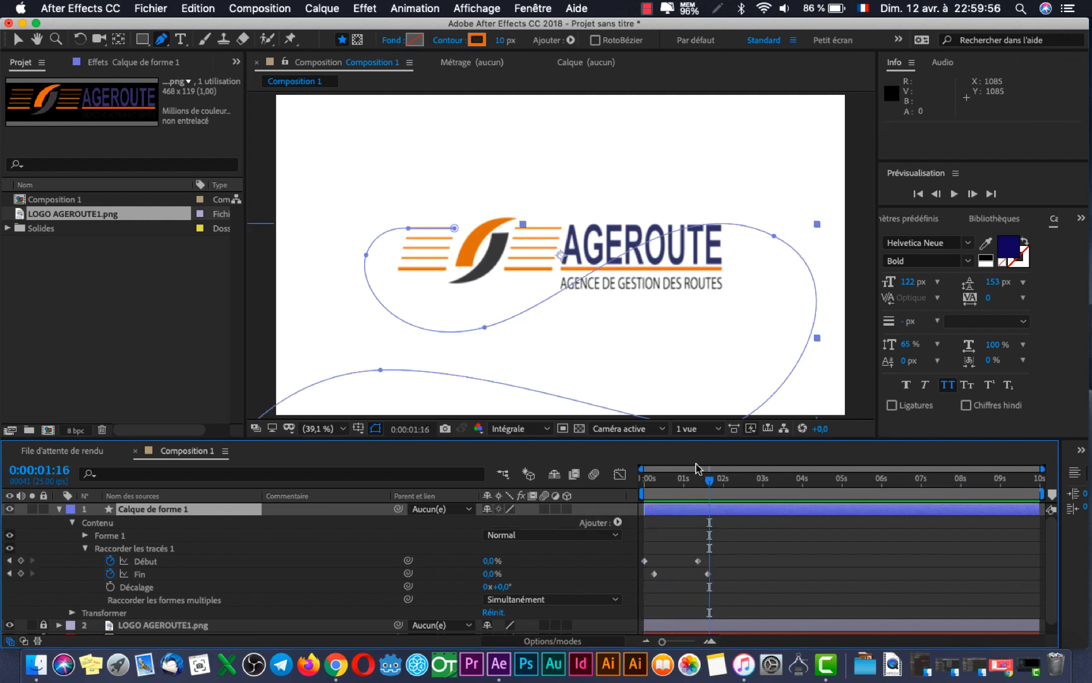
left_click_drag(710, 481, 554, 512)
key("space")
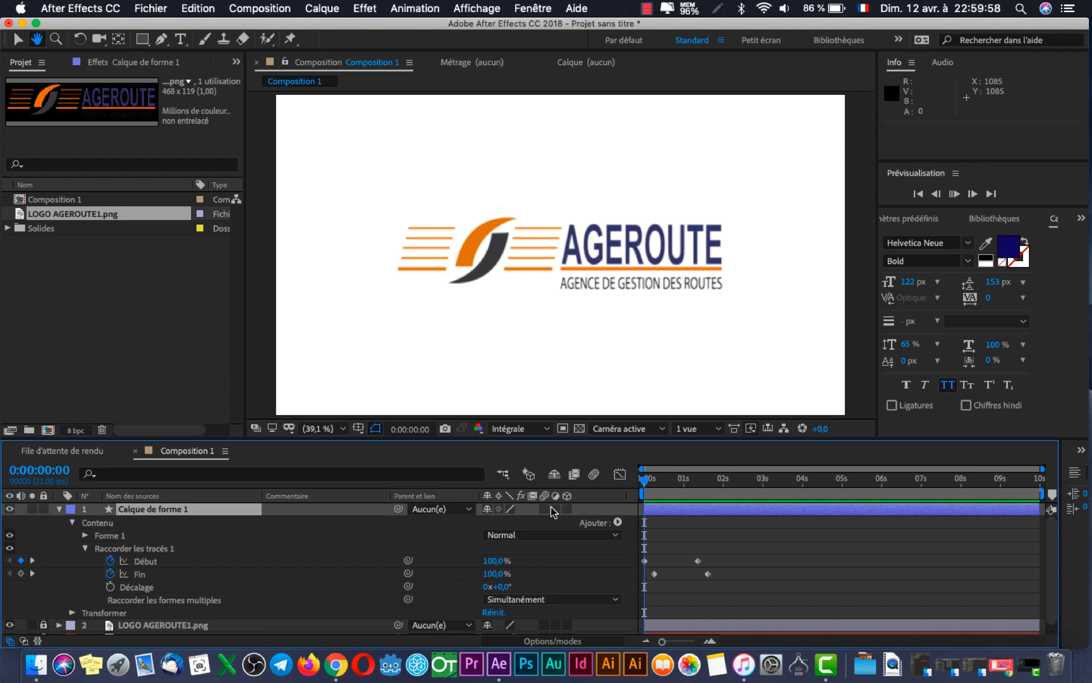
key("space")
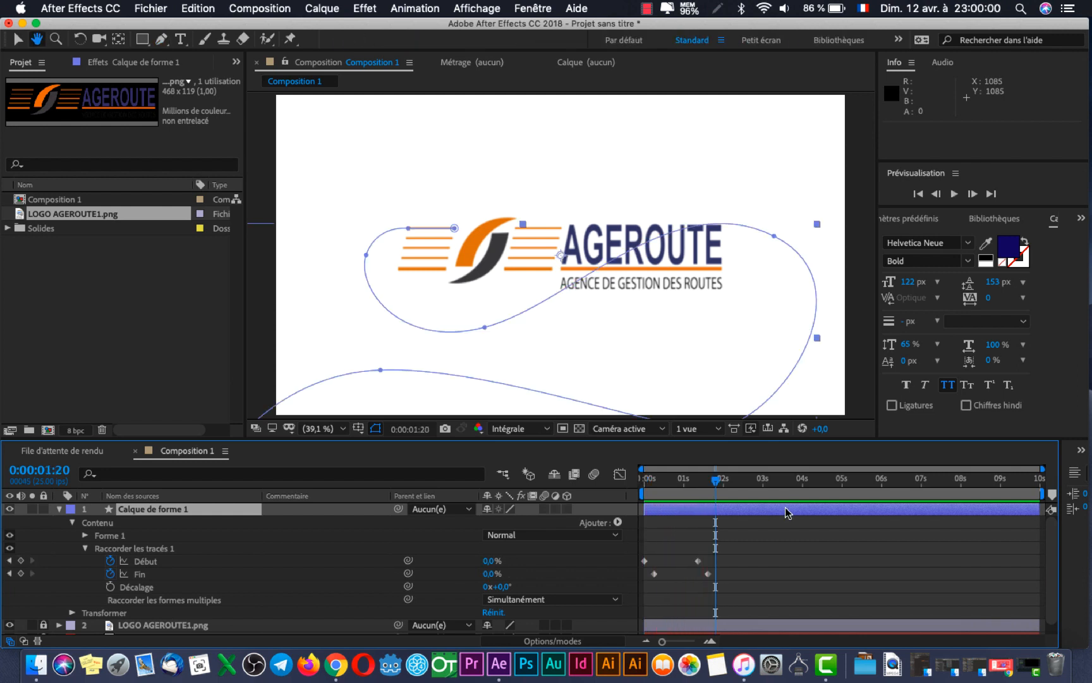
left_click_drag(721, 484, 529, 511)
key("space")
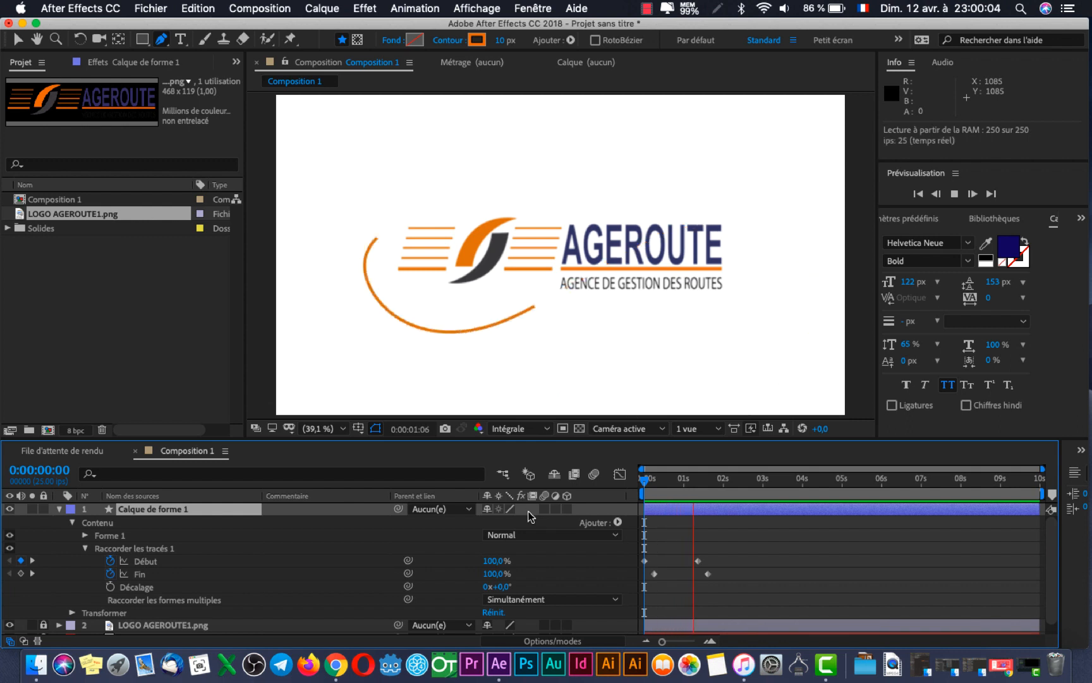
key("space")
left_click_drag(677, 479, 563, 497)
key("space")
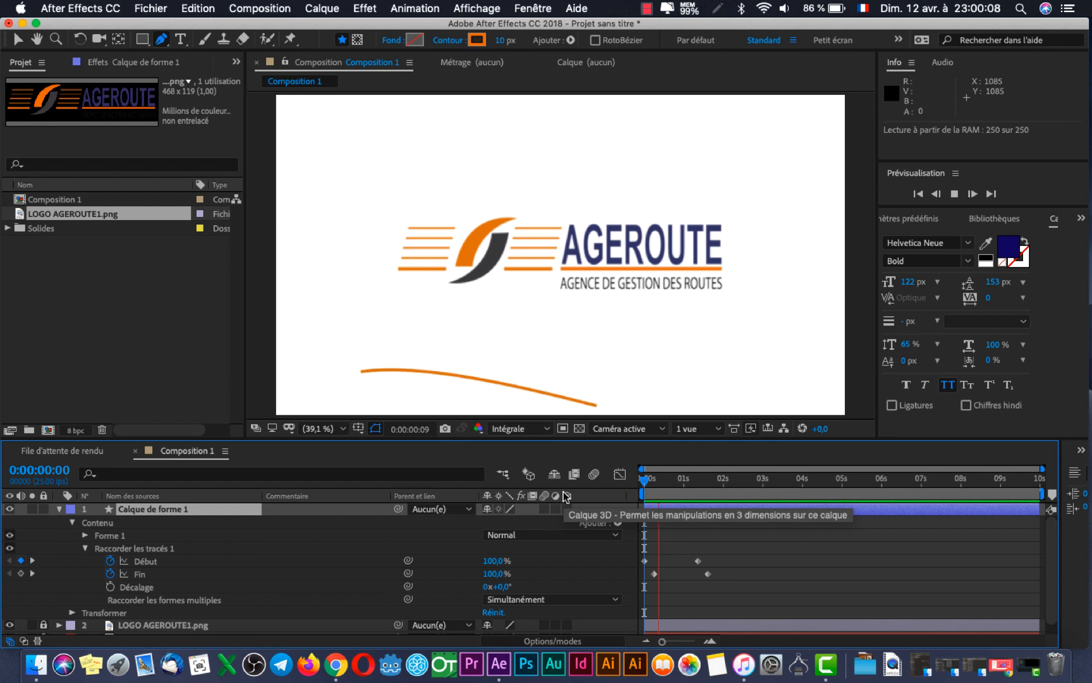
key("space")
left_click_drag(698, 476, 538, 491)
key("space")
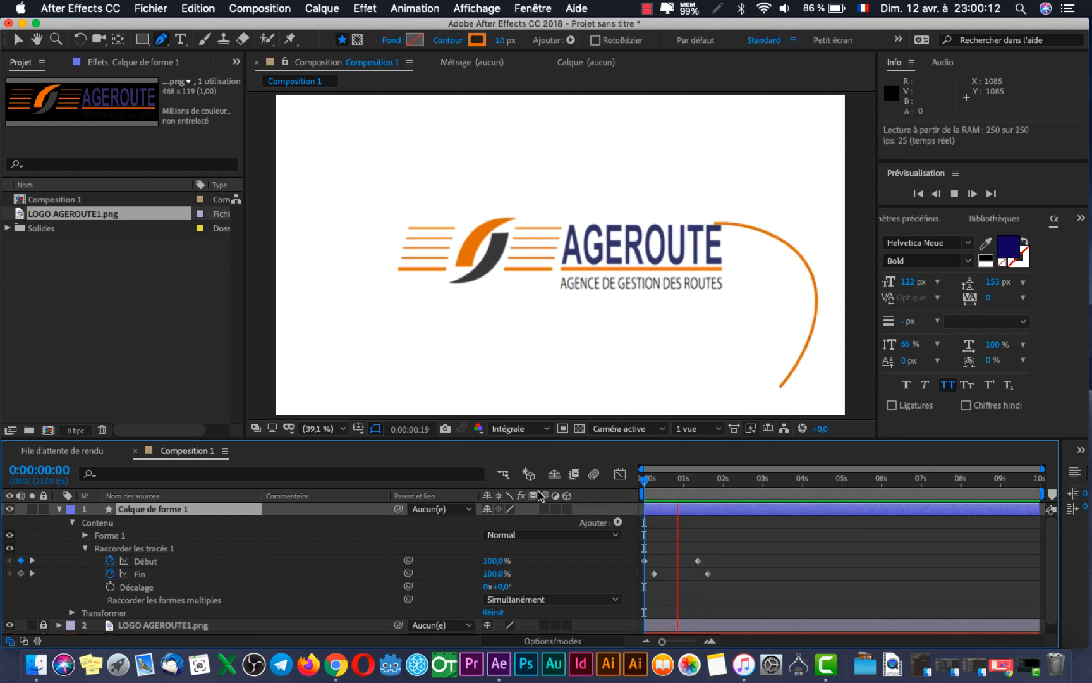
key("space")
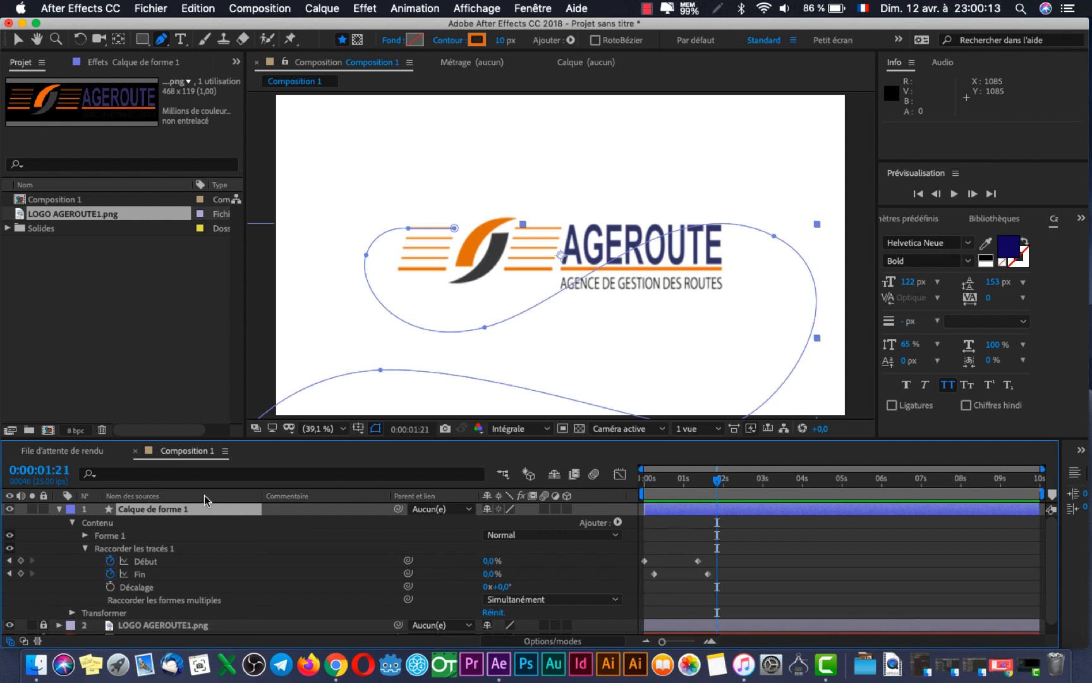
- Collapse the Calque de forme 1 layer's properties and rename the layer as Trait 1
left_click(60, 509)
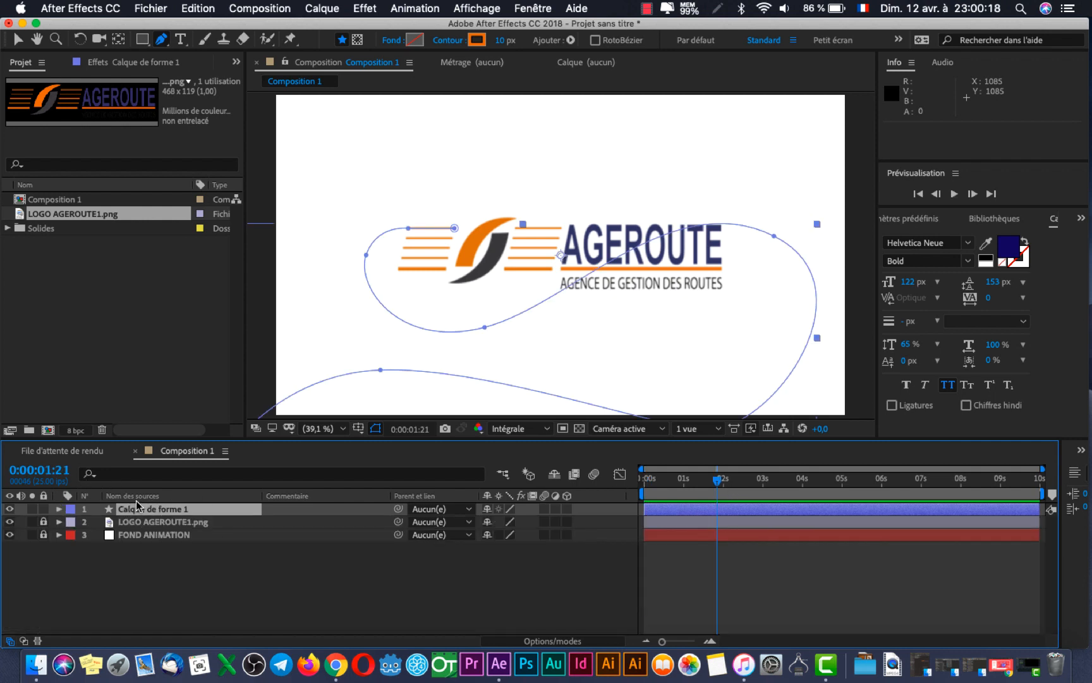
key("Return")
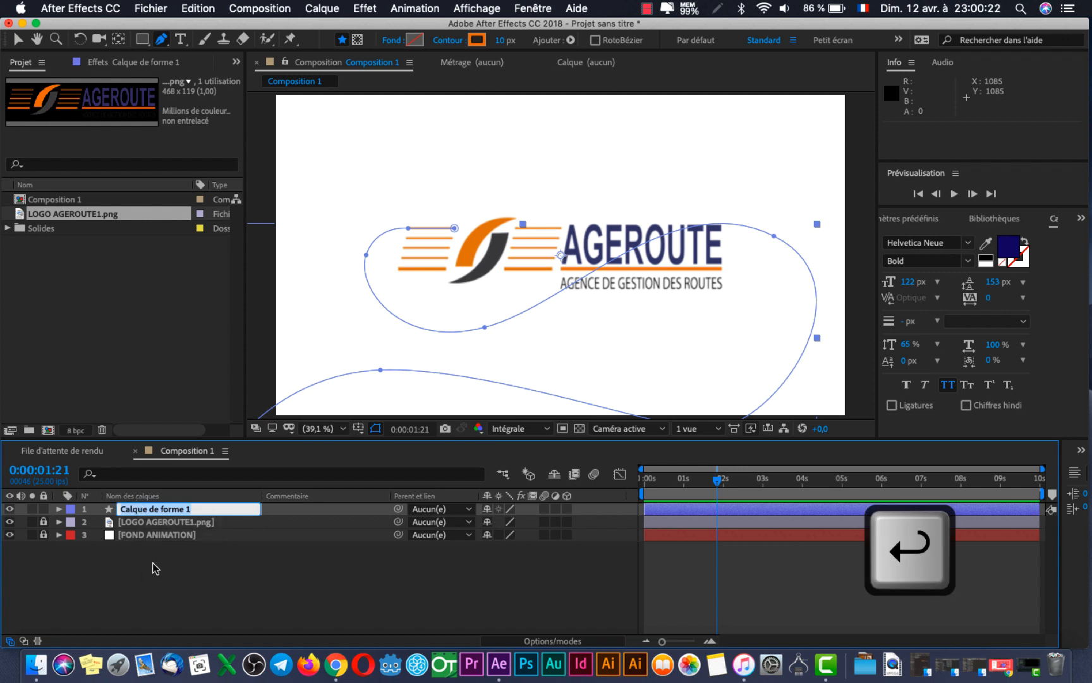
type("Trazi")
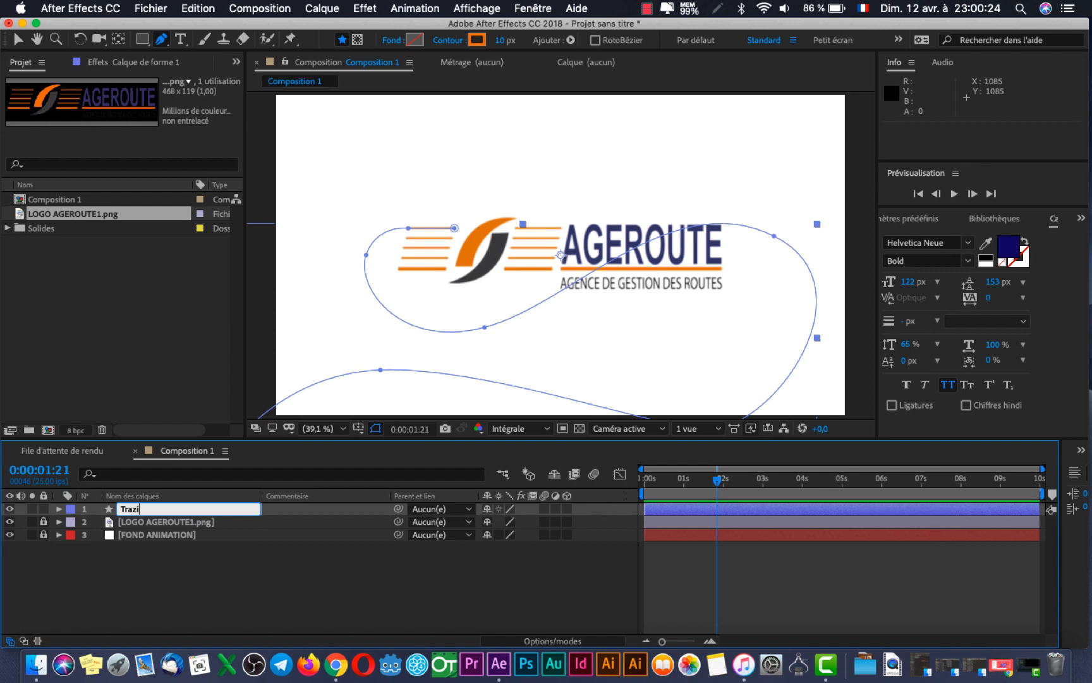
key("BackSpace")
key("BackSpace")
type("i")
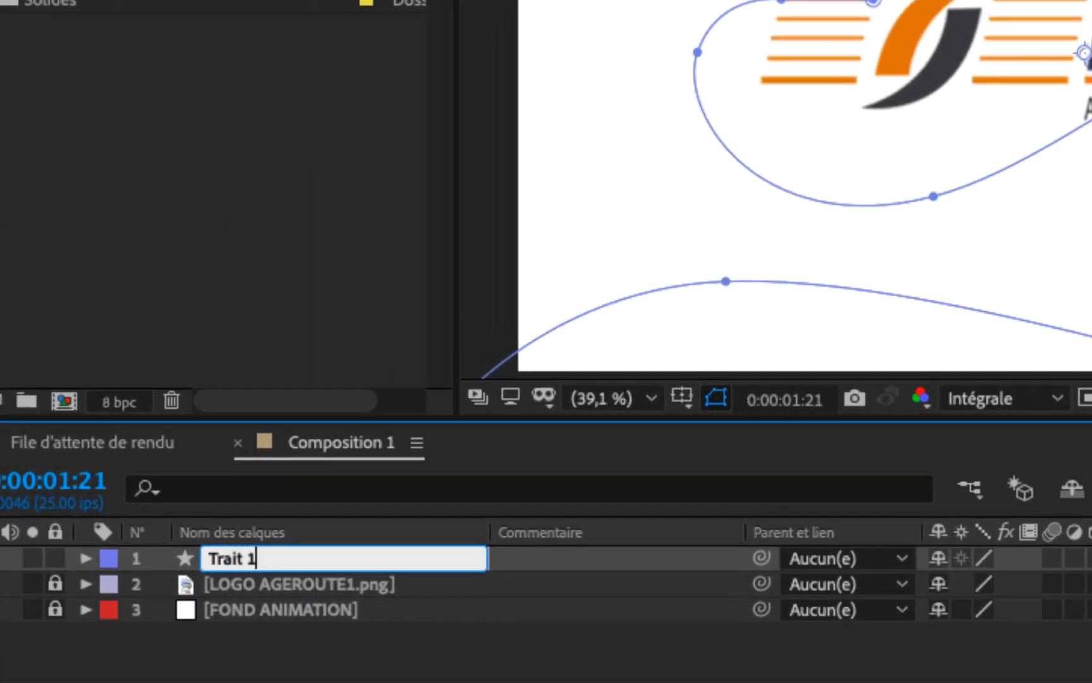
key("Return")
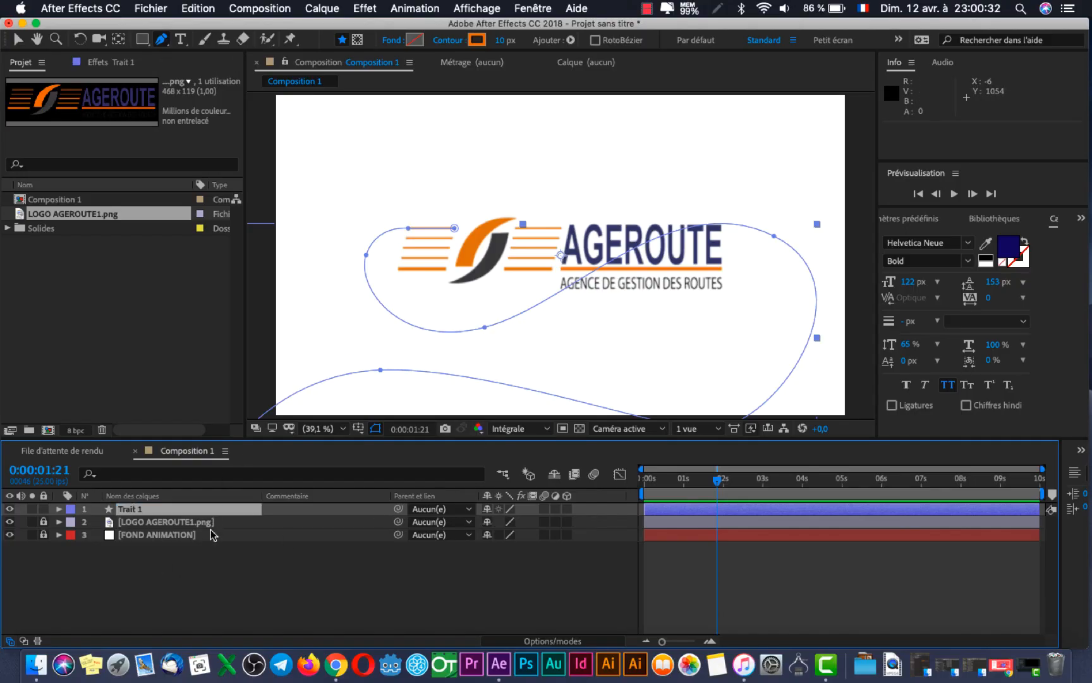
- With no layer selected, start a new Pen path along the second orange stripe on the logo's left side
left_click(215, 585)
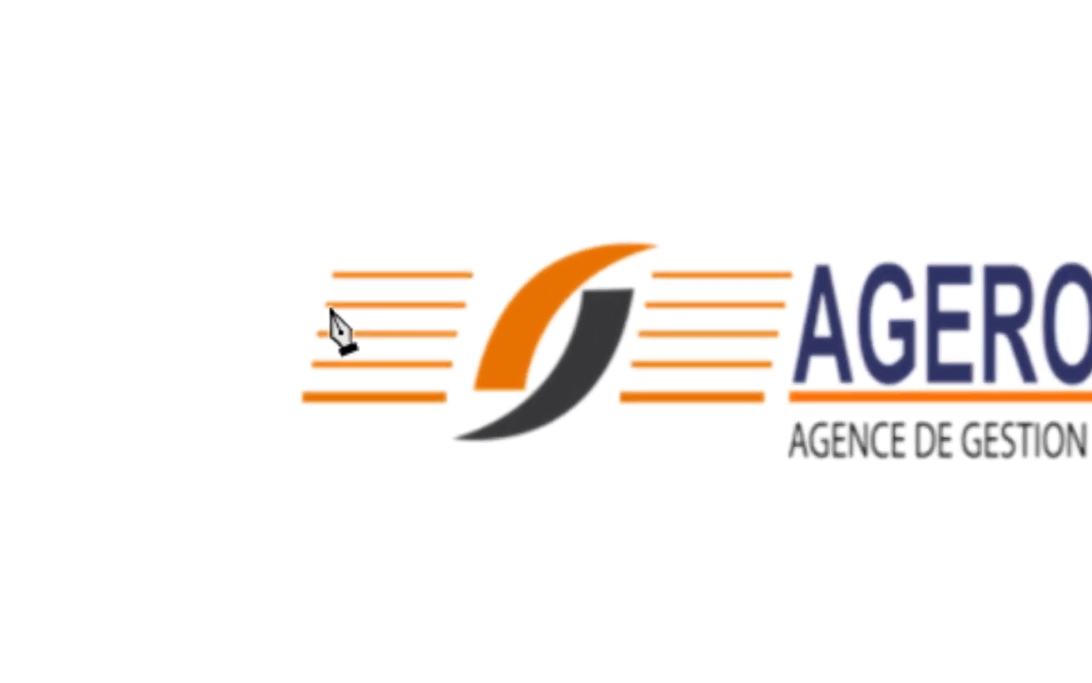
left_click(328, 305)
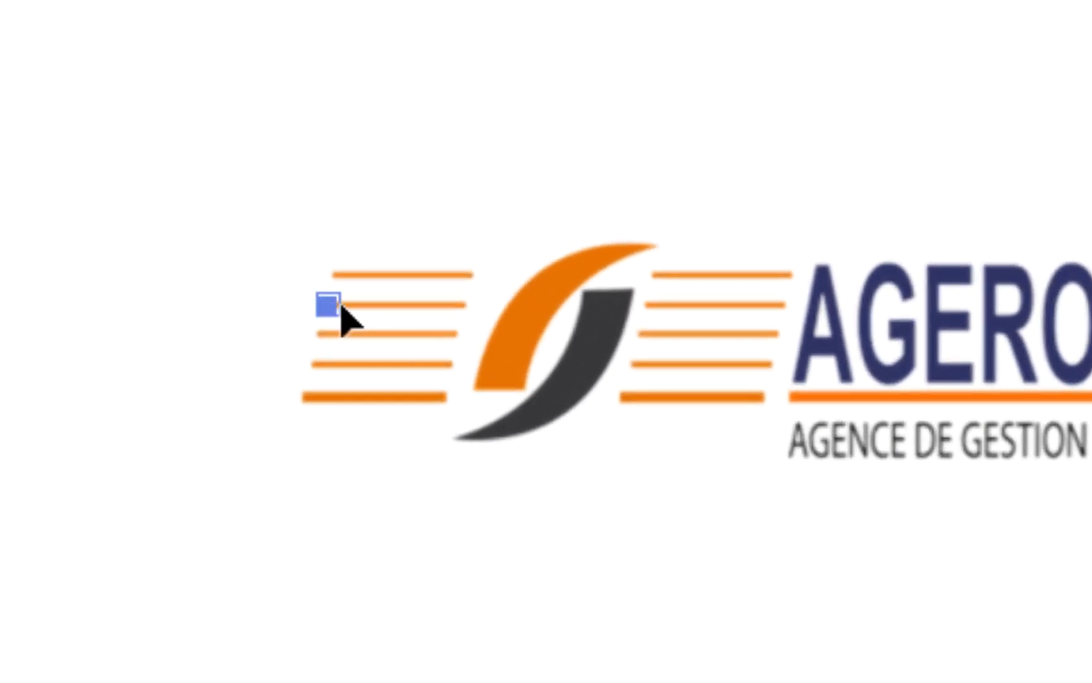
left_click(460, 304)
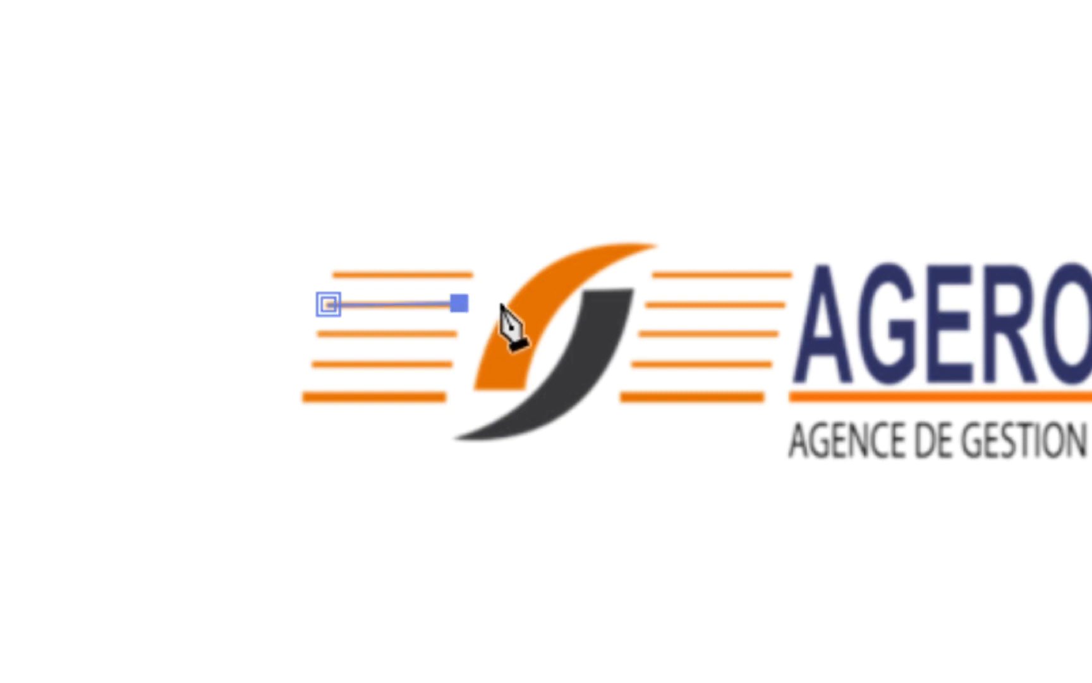
left_click(675, 420)
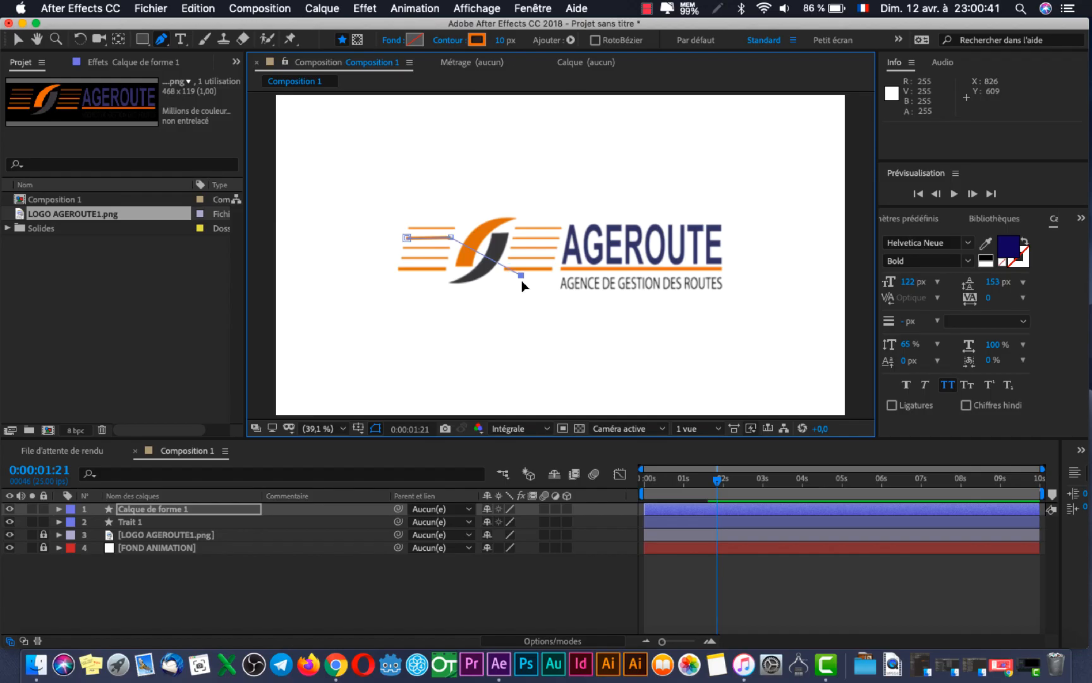
left_click_drag(522, 280, 524, 301)
left_click_drag(489, 356, 419, 357)
key("super+z")
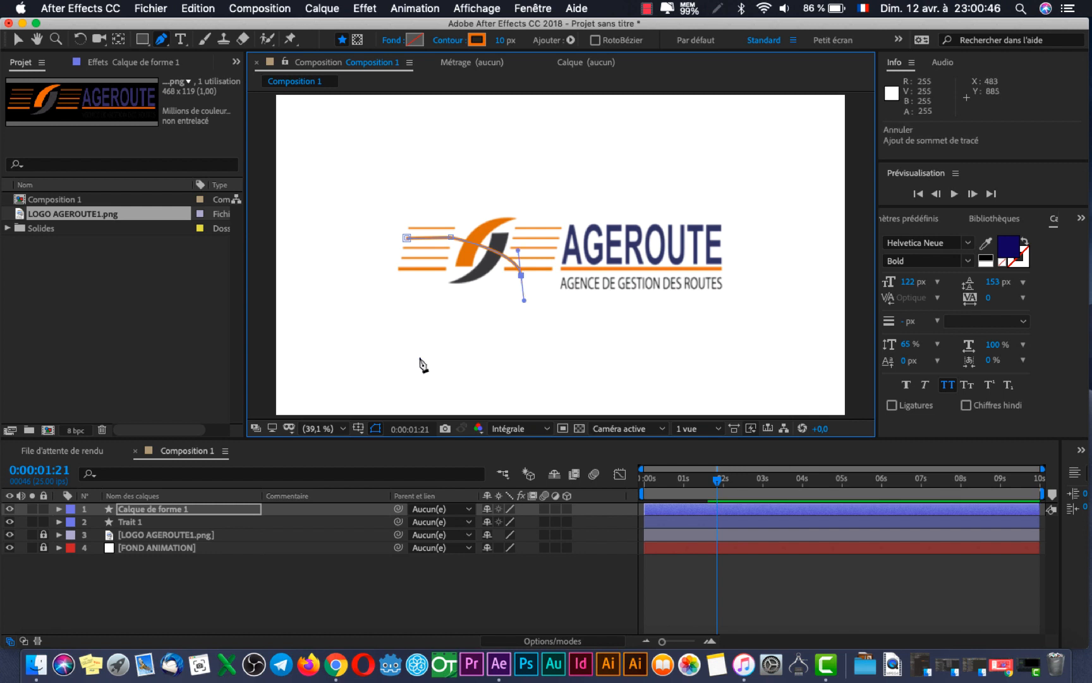
key("super+z")
- Continue the path as a smooth curve looping below, left of and above the logo, ending just past the composition's lower-right edge
left_click_drag(519, 285, 523, 330)
left_click_drag(430, 384, 360, 393)
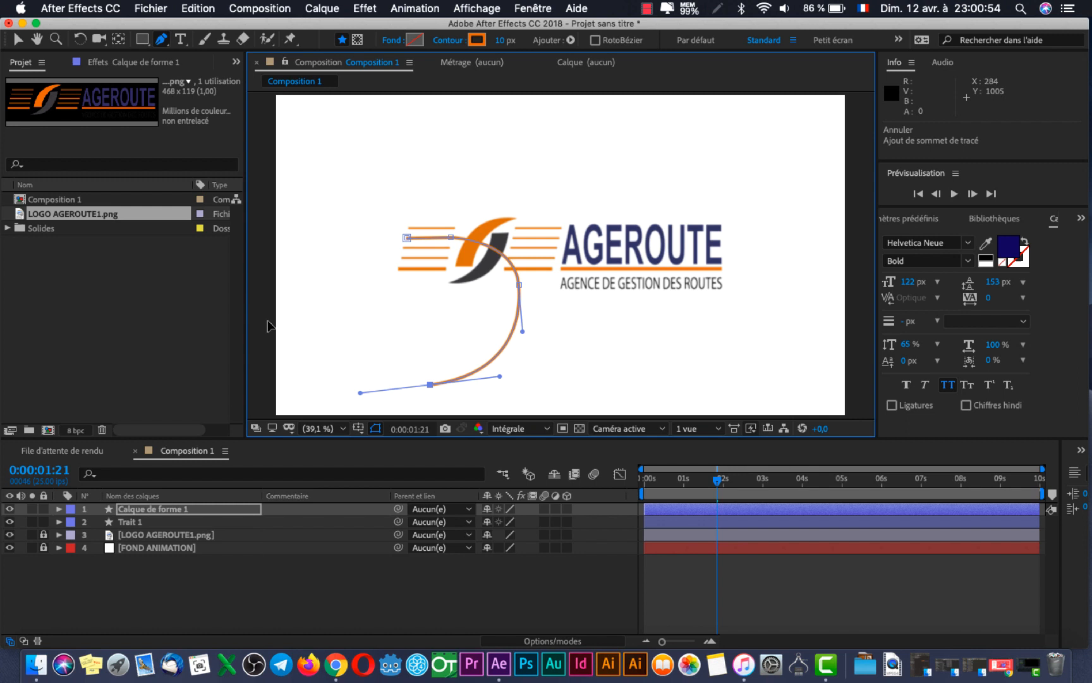
left_click_drag(288, 275, 292, 215)
left_click_drag(414, 128, 515, 118)
left_click_drag(653, 165, 702, 199)
left_click_drag(782, 284, 812, 358)
left_click(858, 383)
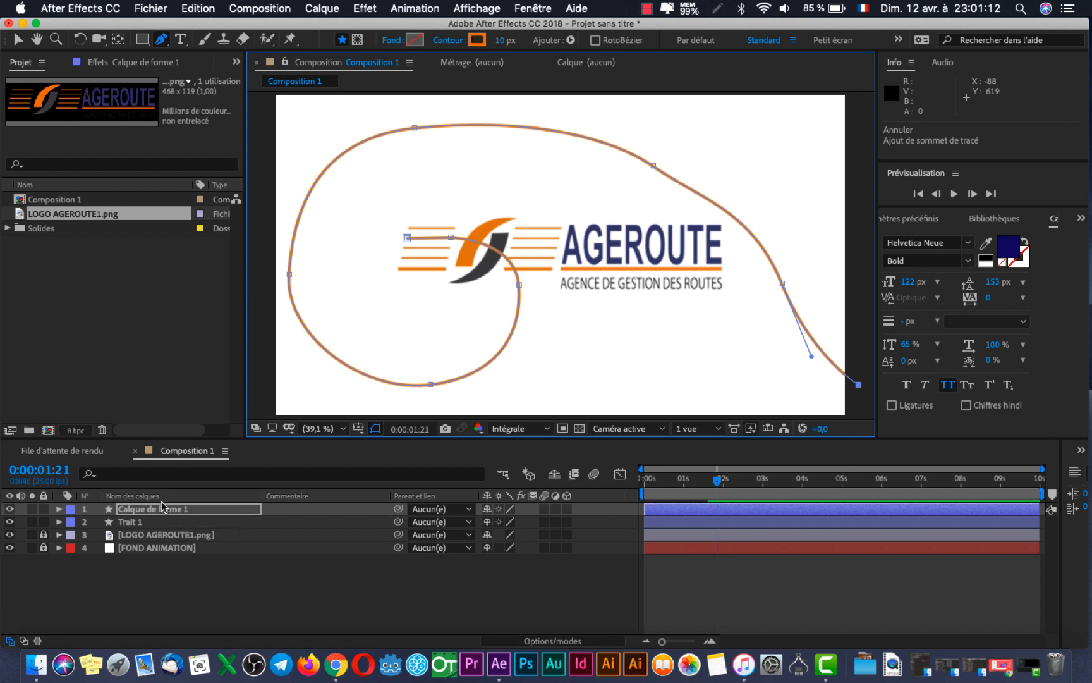
- Rename the new Calque de forme 1 shape layer as Trait 2
left_click(180, 511)
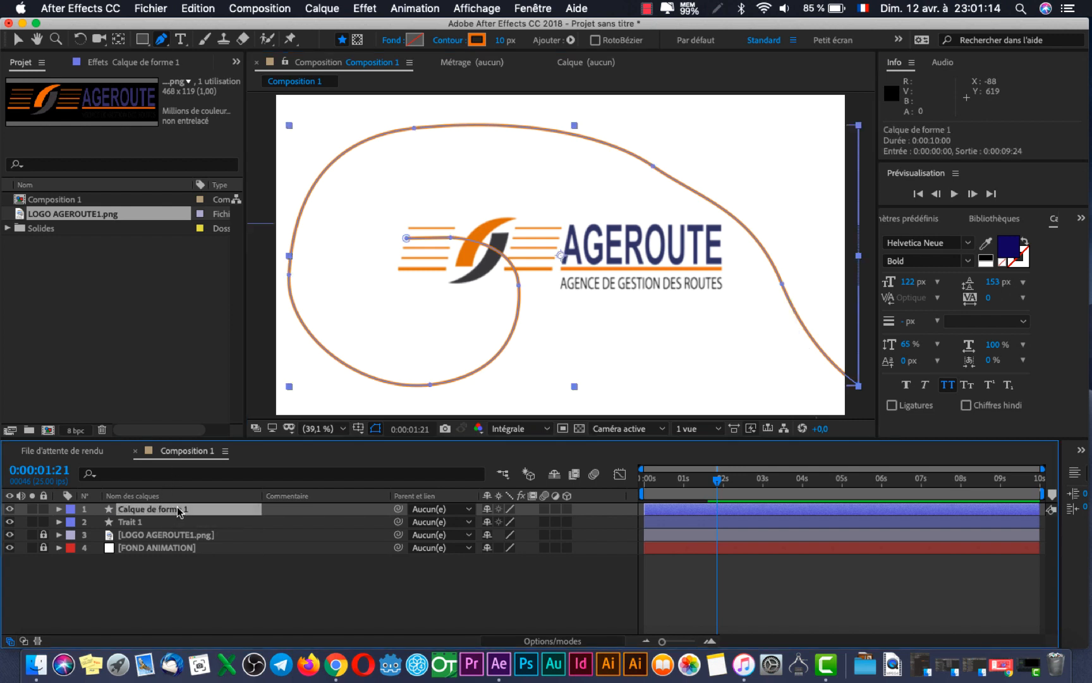
key("Return")
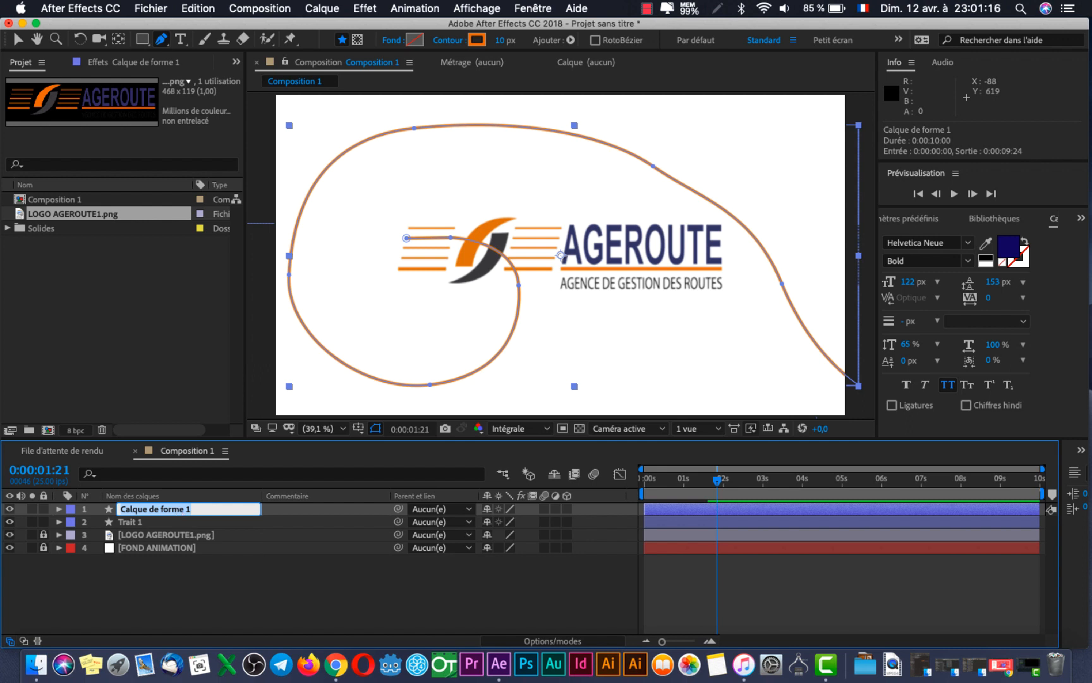
type("Trai")
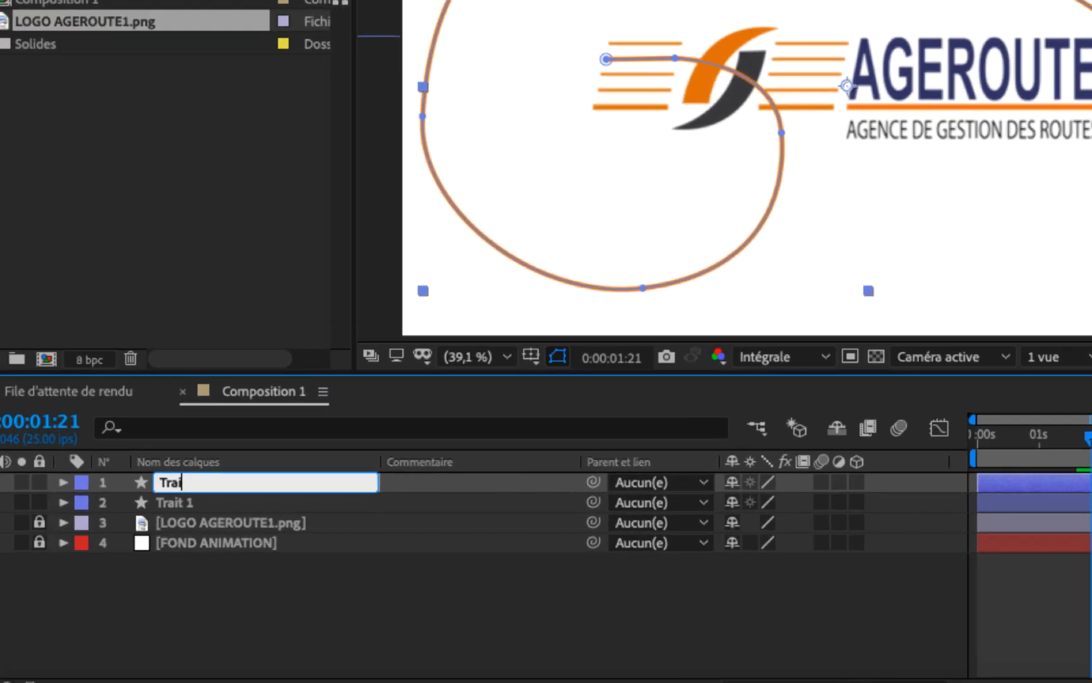
type("t 2")
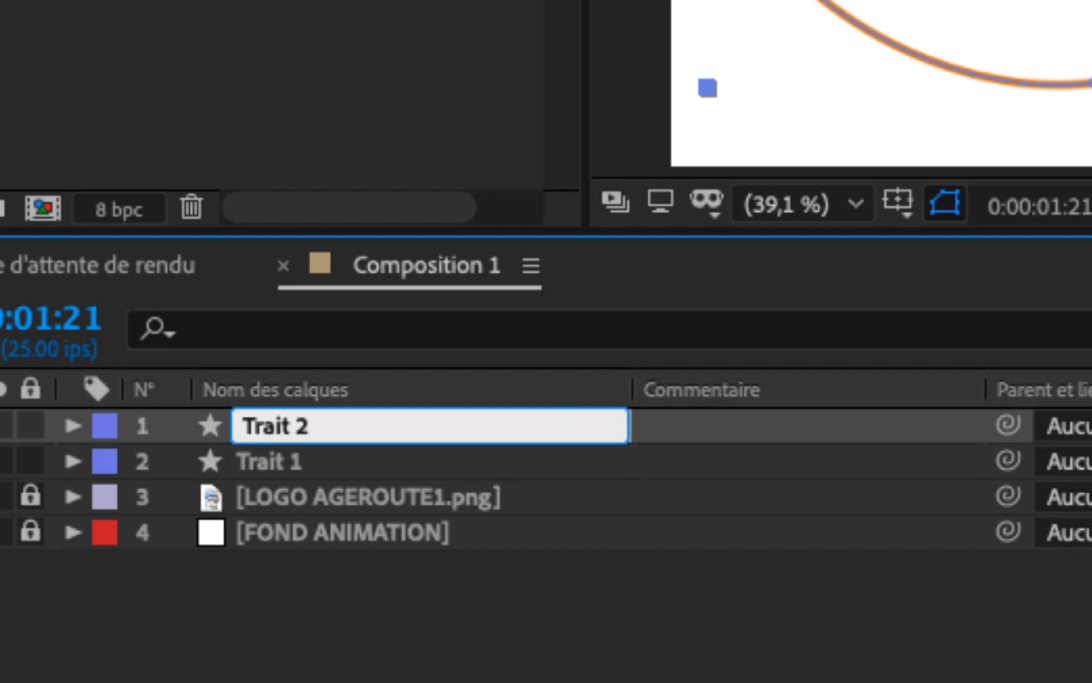
key("Return")
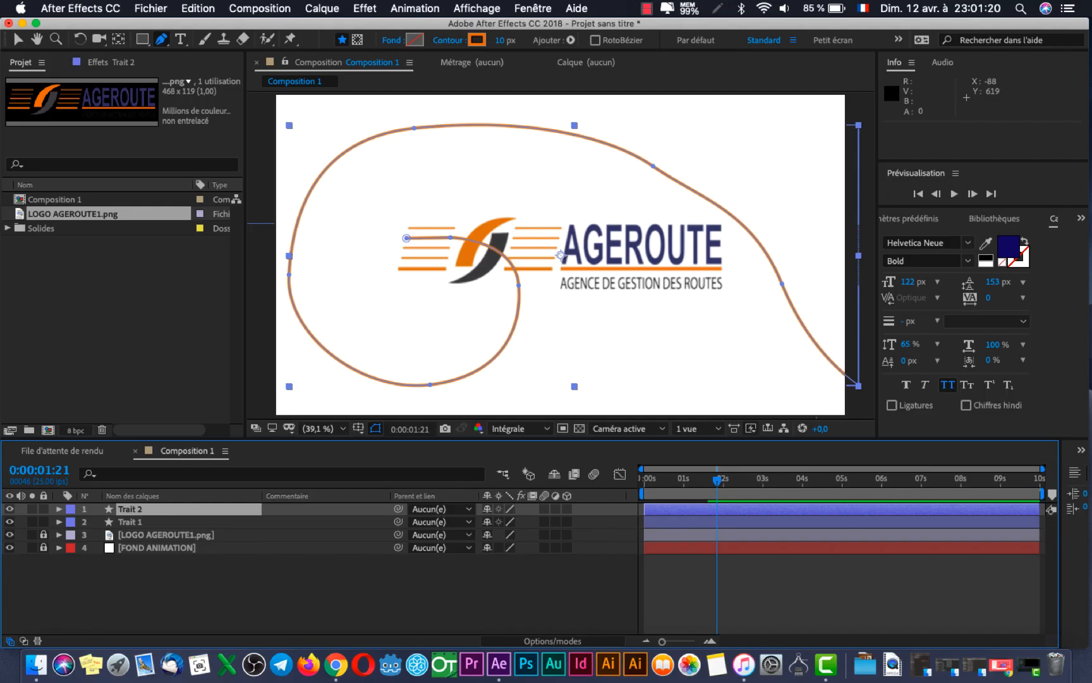
- Copy the animated Raccorder les tracés 1 from the Trait 1 layer and select the Trait 2 layer as its target
left_click(60, 521)
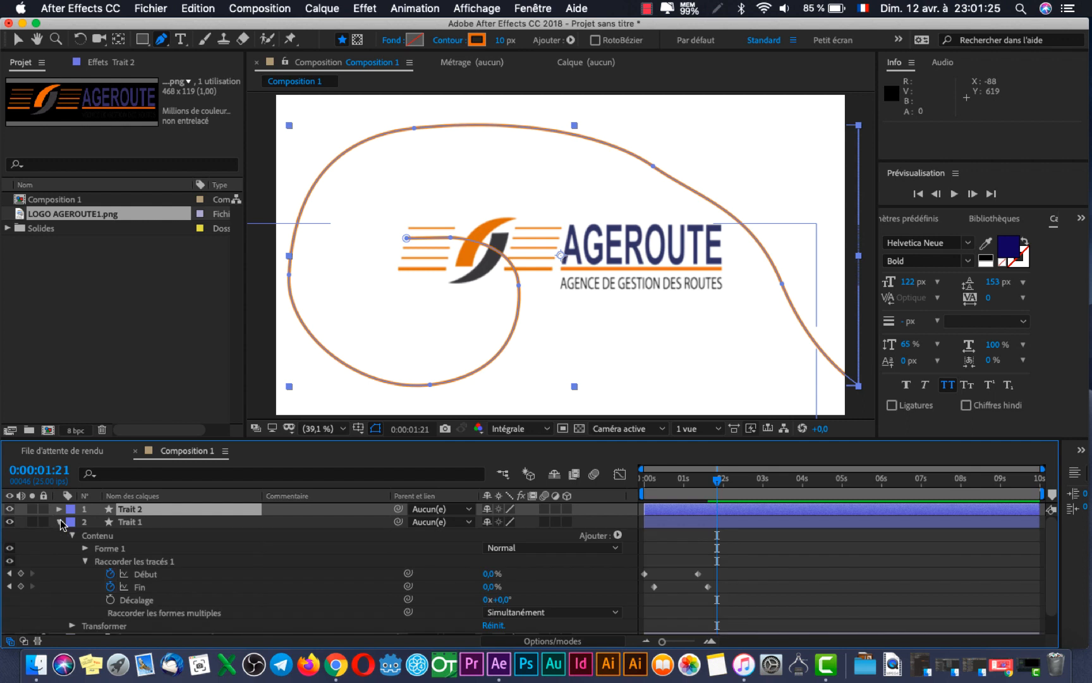
left_click(85, 562)
left_click(116, 563)
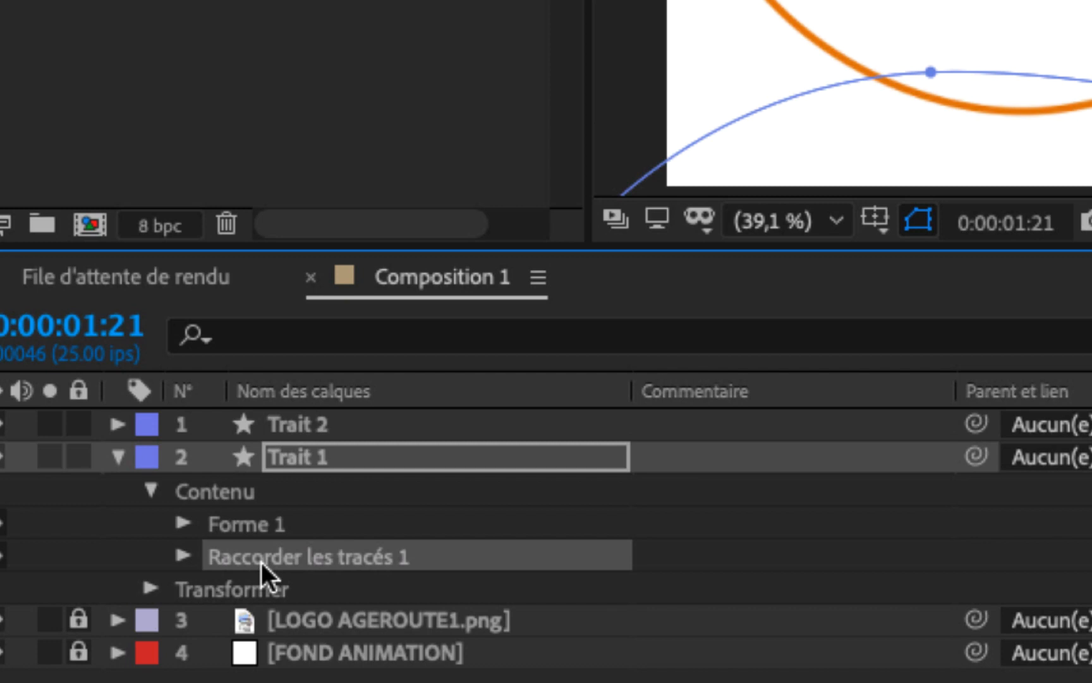
key("super+c")
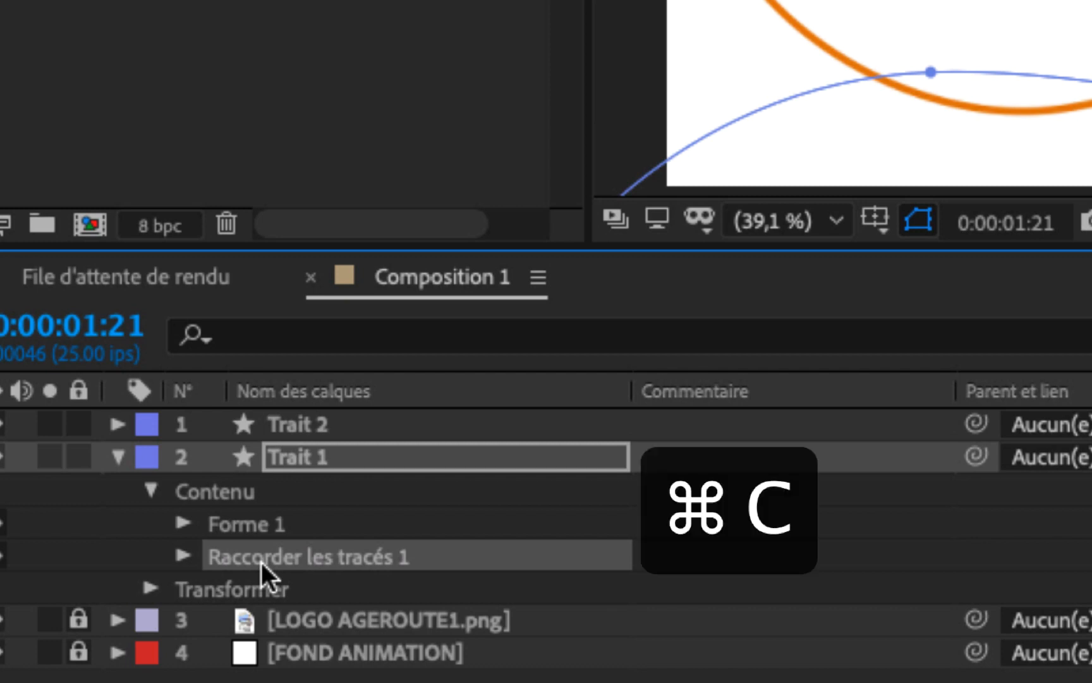
left_click(306, 456)
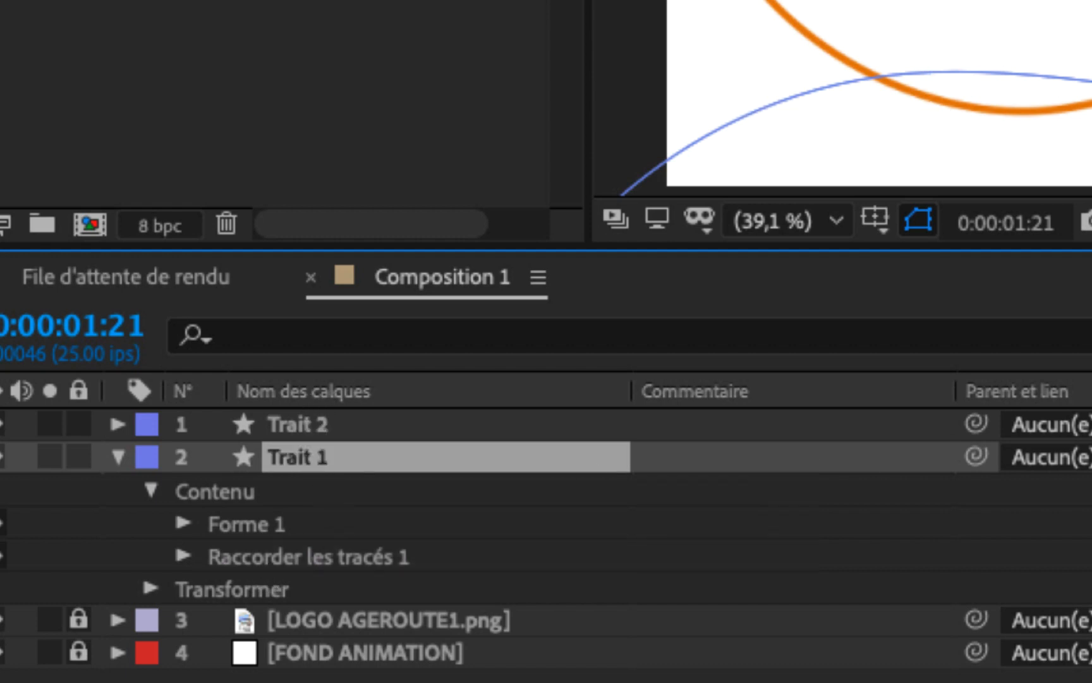
left_click(370, 425)
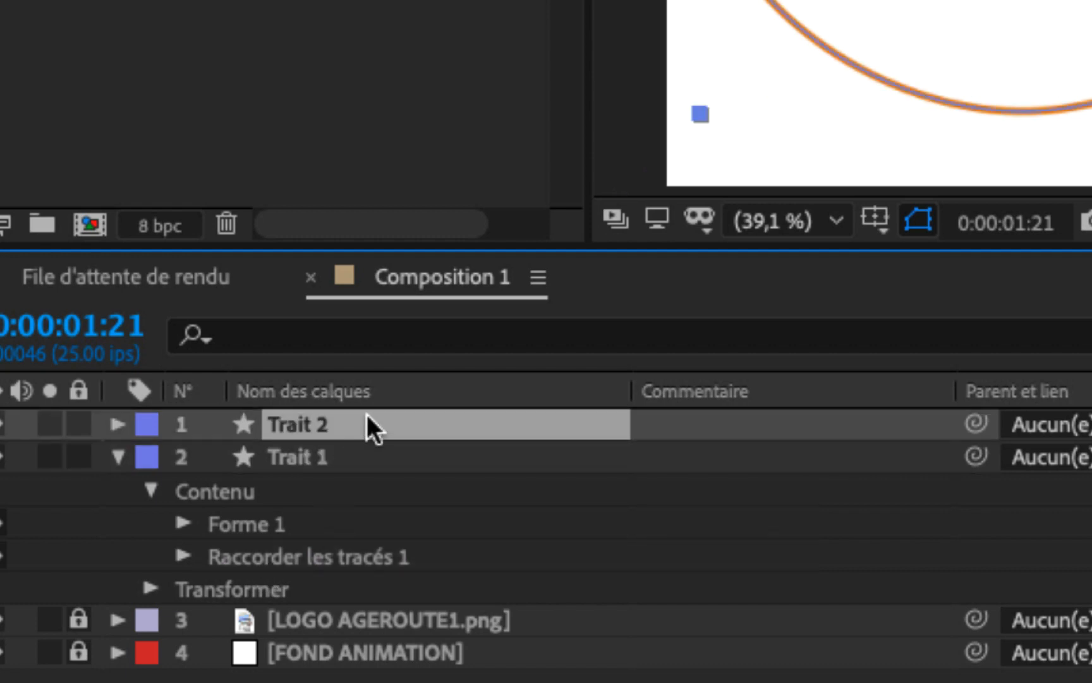
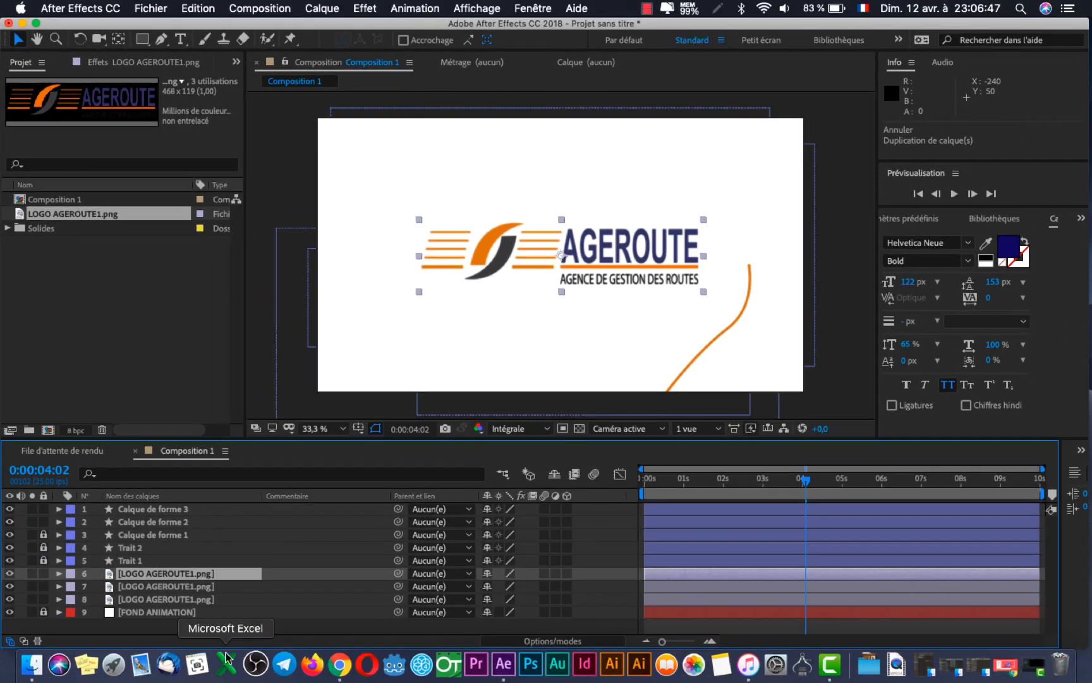
- Hide all three LOGO AGEROUTE1.png layers, and make only the topmost copy, layer 6, visible again
left_click(153, 591)
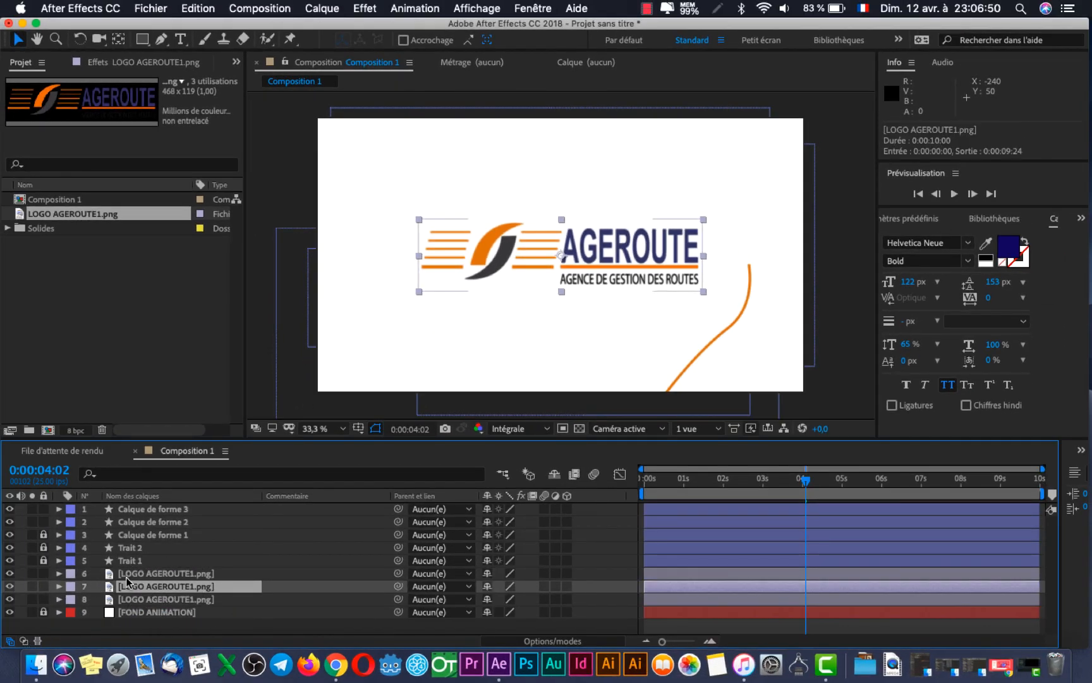
left_click(9, 587)
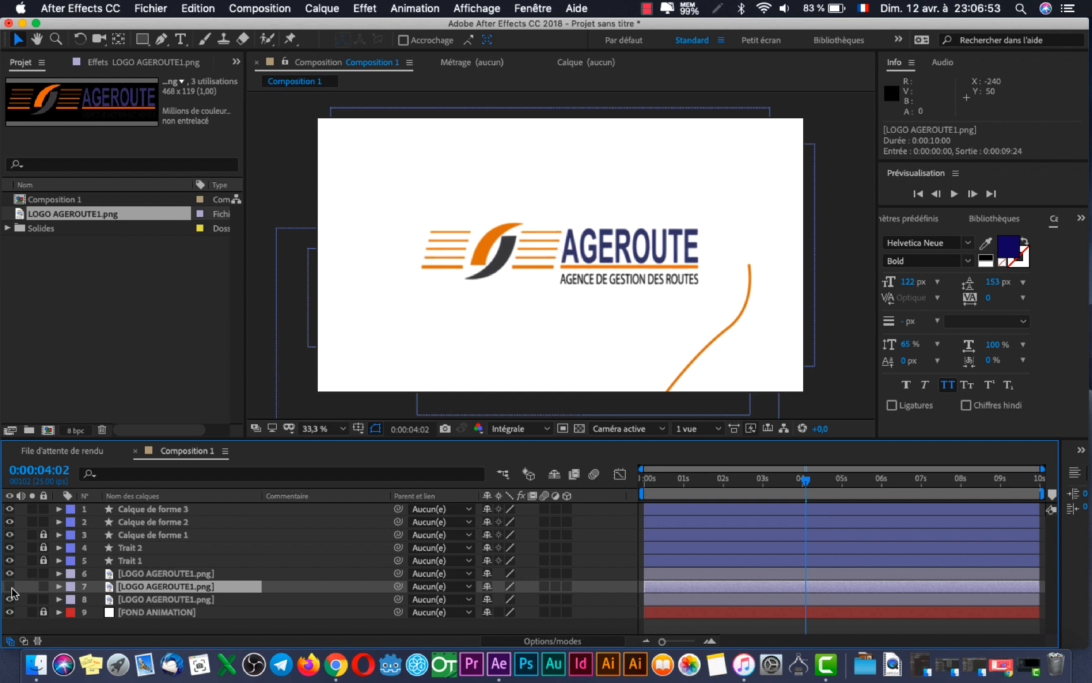
left_click(9, 574)
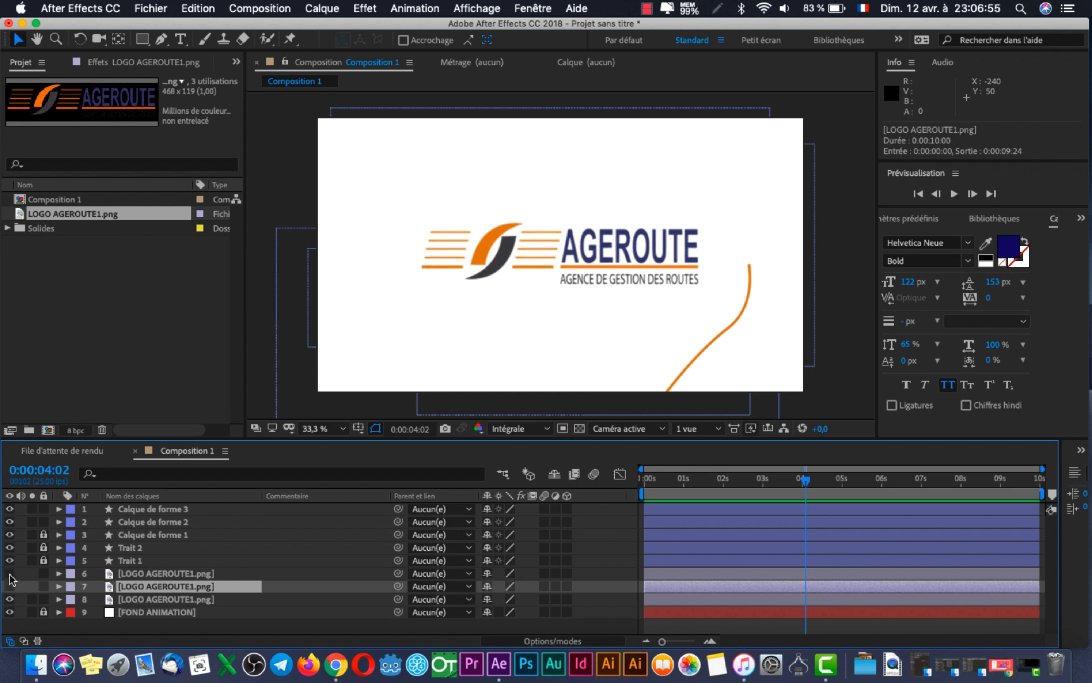
left_click(9, 599)
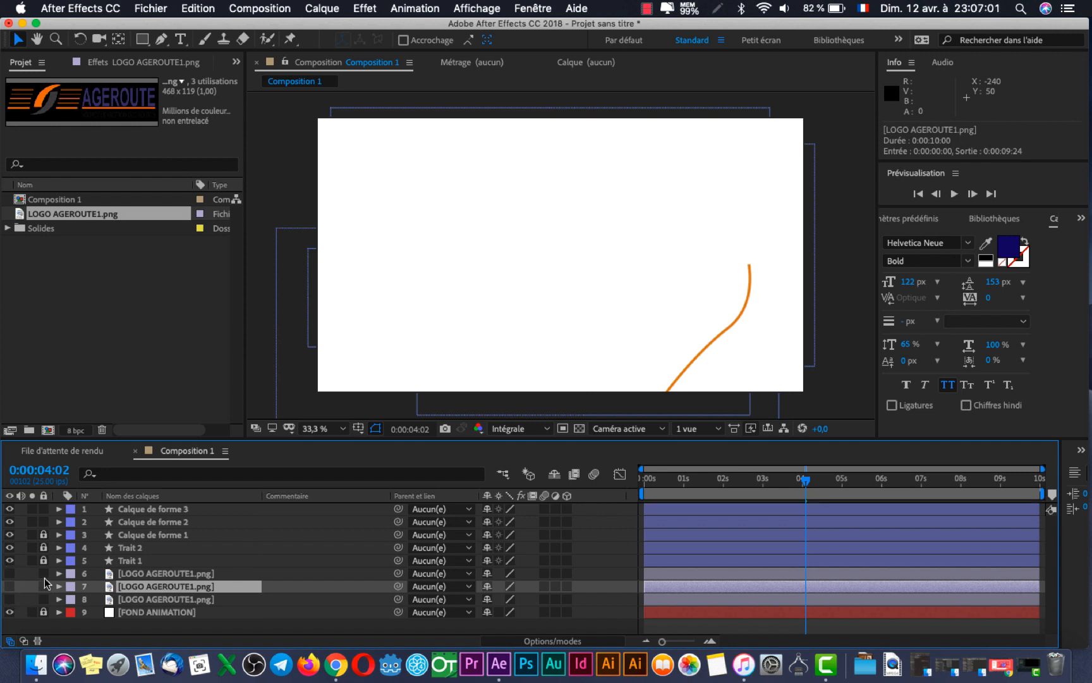
left_click(9, 574)
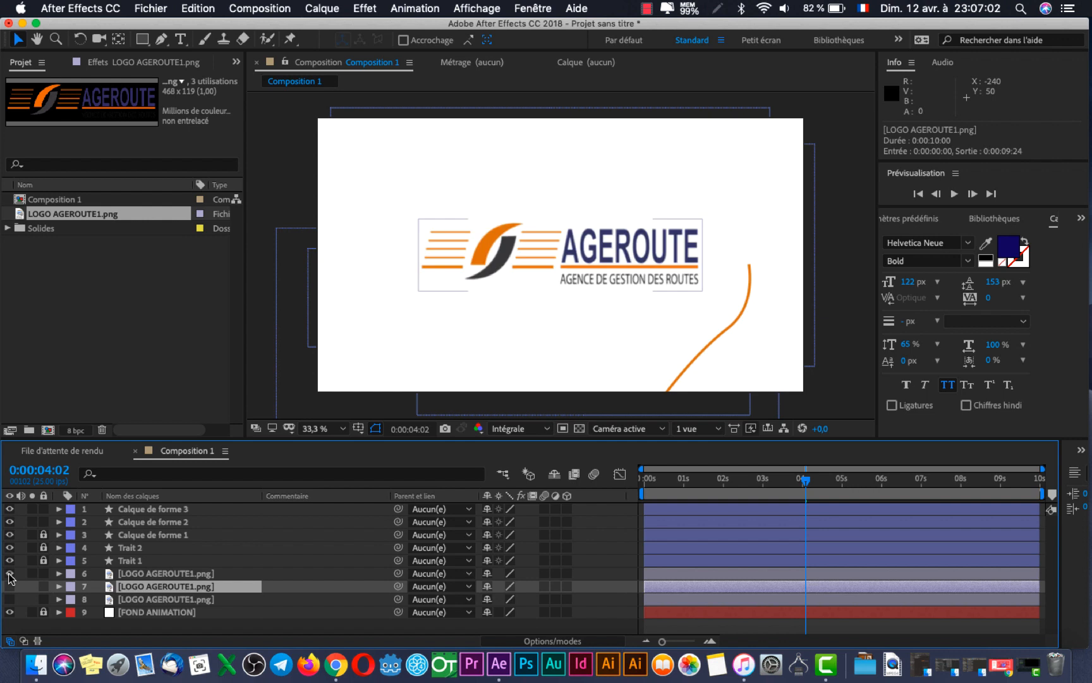
- Draw a rectangular mask on the visible logo layer 6 around the orange speed lines at the logo's left end
left_click(158, 577)
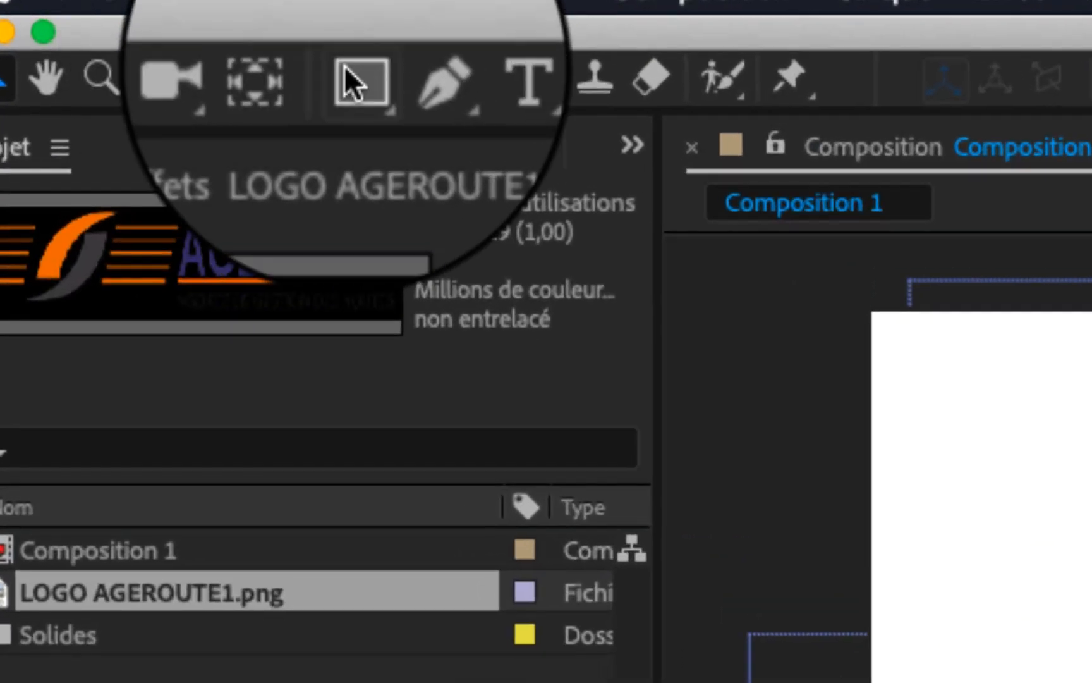
left_click(345, 68)
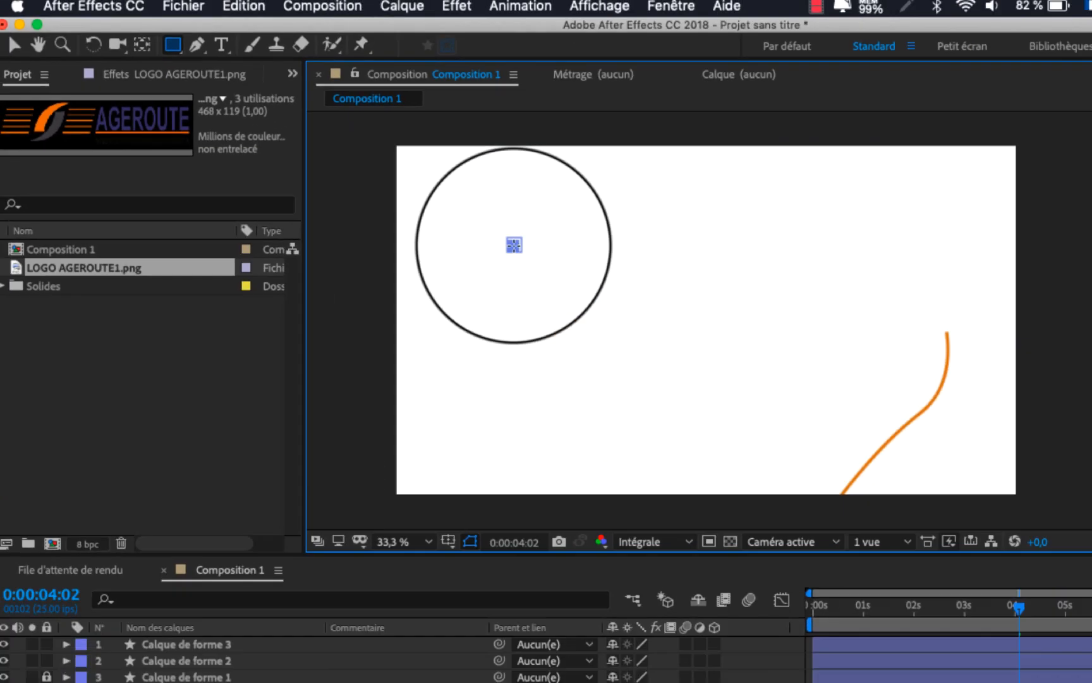
left_click_drag(514, 246, 600, 360)
mouse_move(478, 286)
left_mouse_down()
mouse_move(492, 294)
mouse_move(476, 293)
left_mouse_up()
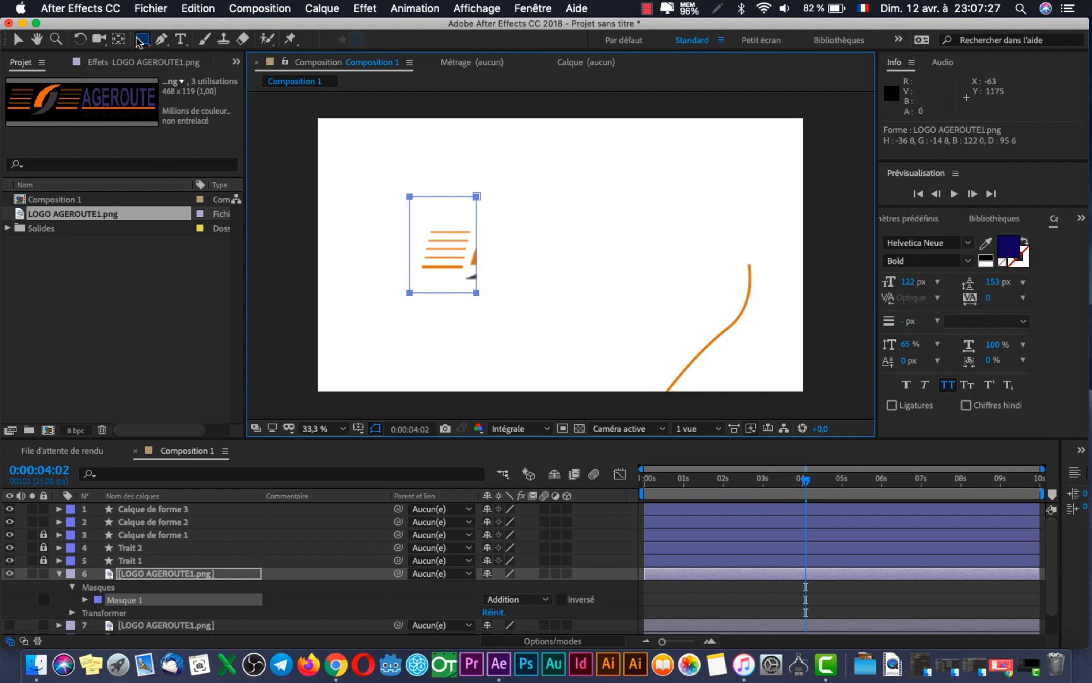
- Reshape Masque 1 into a slanted parallelogram fitted closely around the left speed lines, excluding the emblem, and deselect all layers
left_click(18, 39)
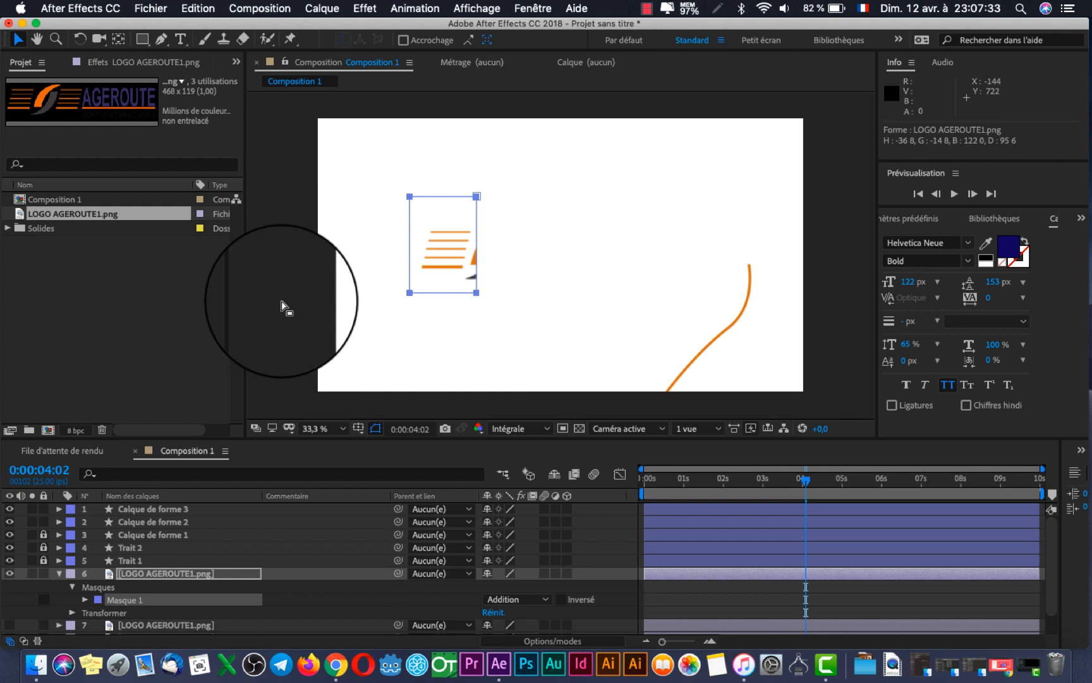
left_click(479, 292)
left_click_drag(475, 296, 430, 201)
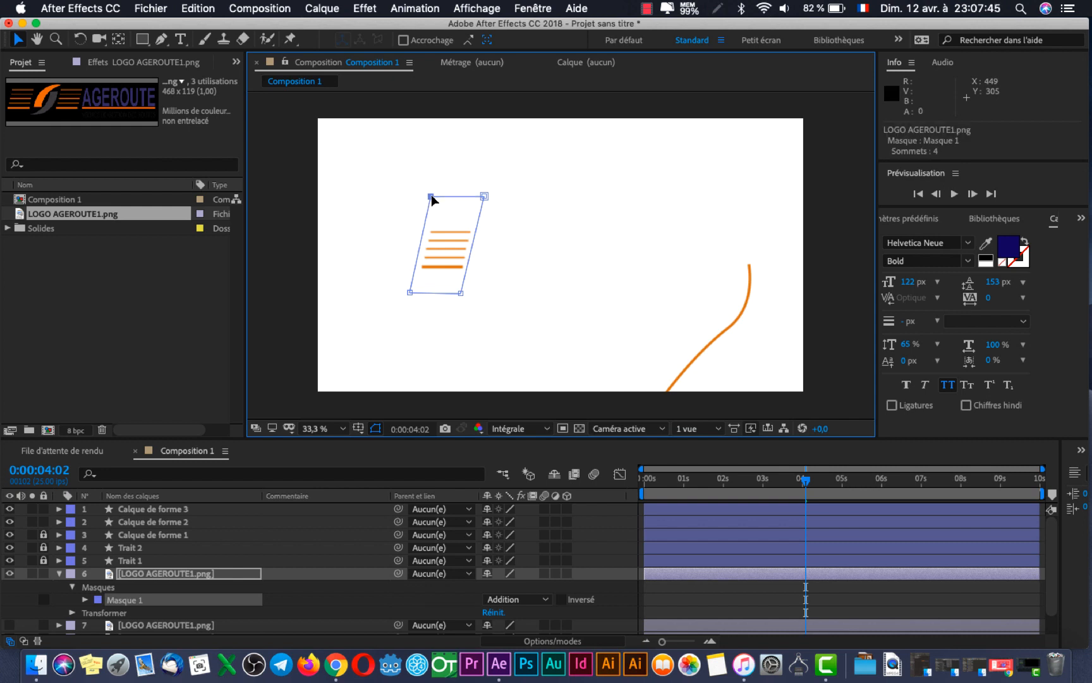
left_click_drag(453, 200, 450, 222)
left_click_drag(442, 294, 441, 289)
left_click(442, 352)
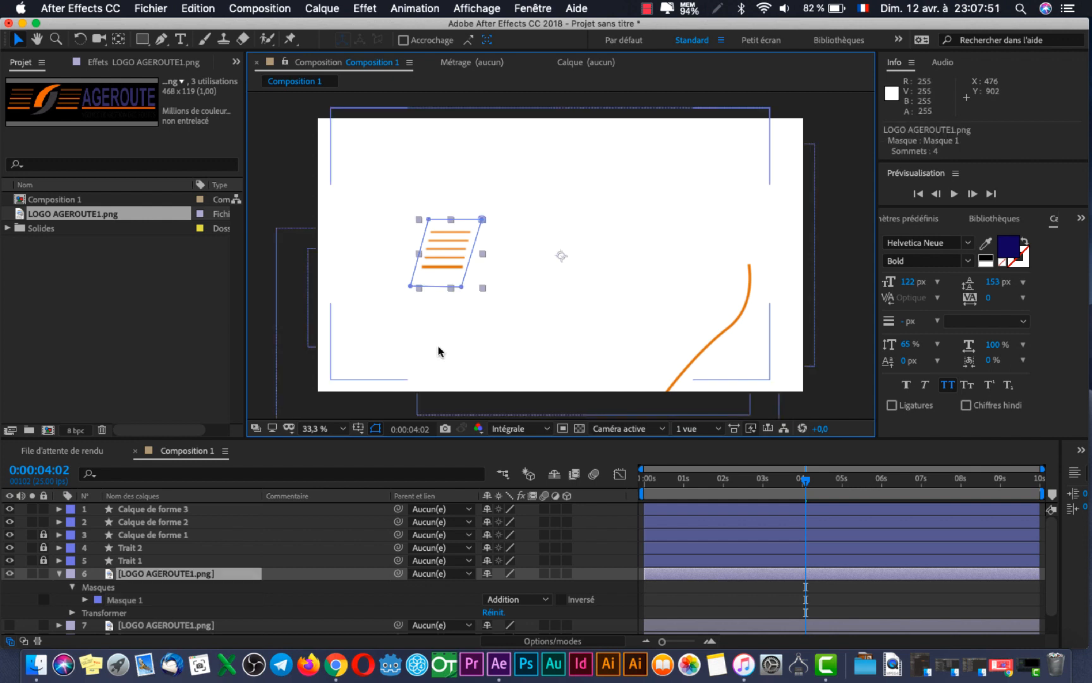
left_click(347, 428)
left_click(447, 359)
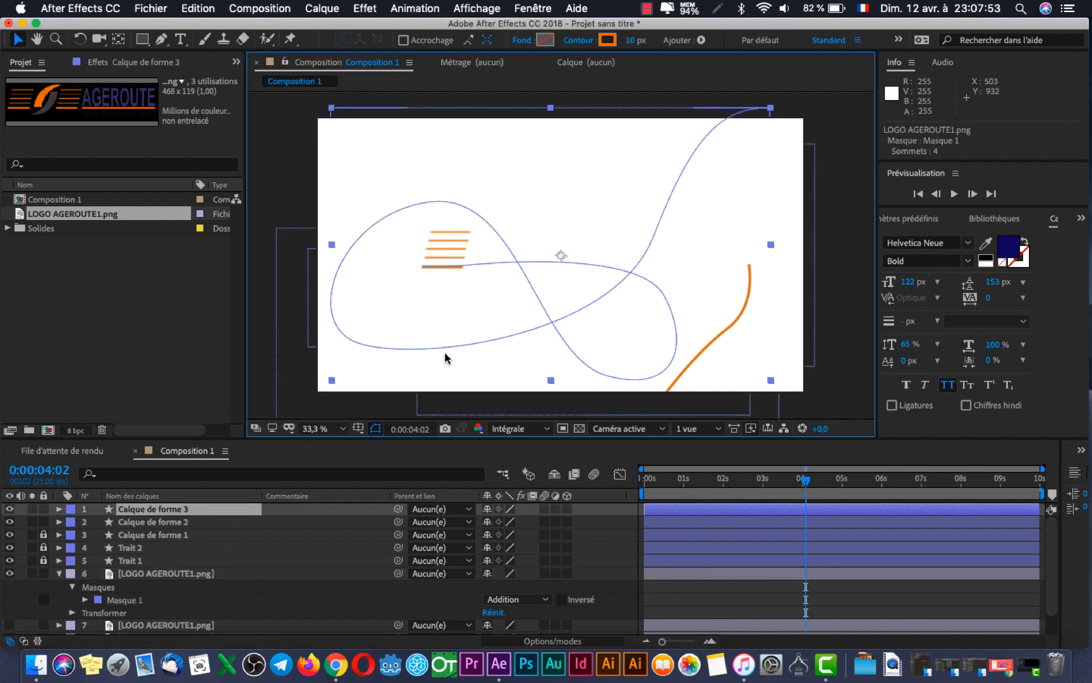
left_click(266, 401)
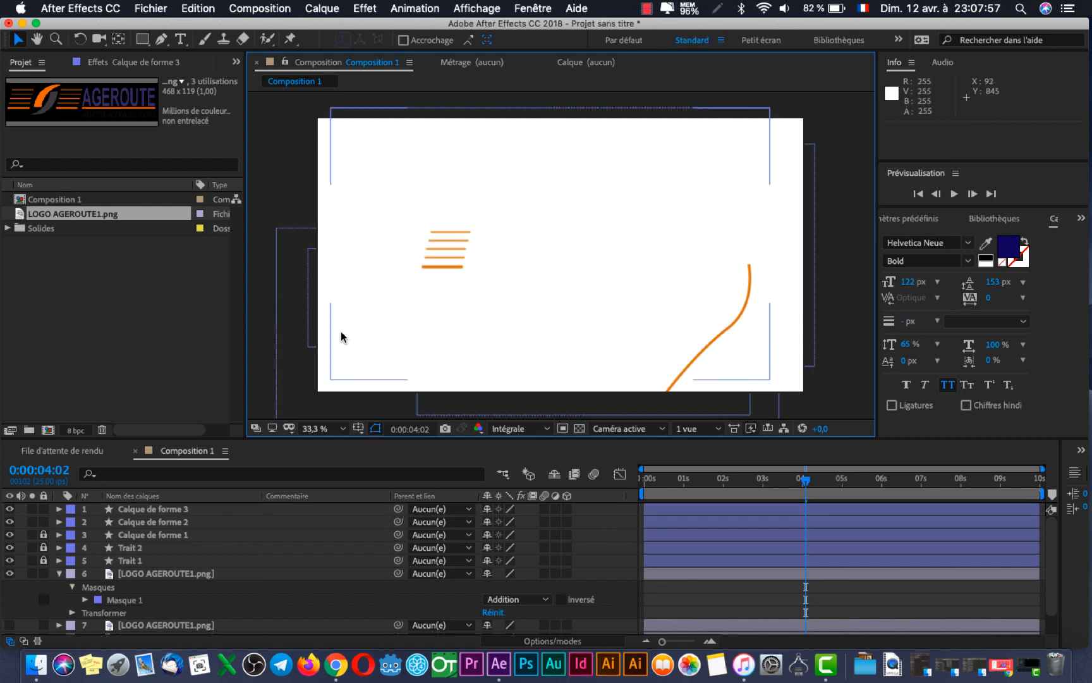
- Enable keyframing on Tracé du masque for layer 6's Masque 1 and move its first keyframe to 0:00:01:10
left_click_drag(656, 489, 715, 556)
left_click(114, 602)
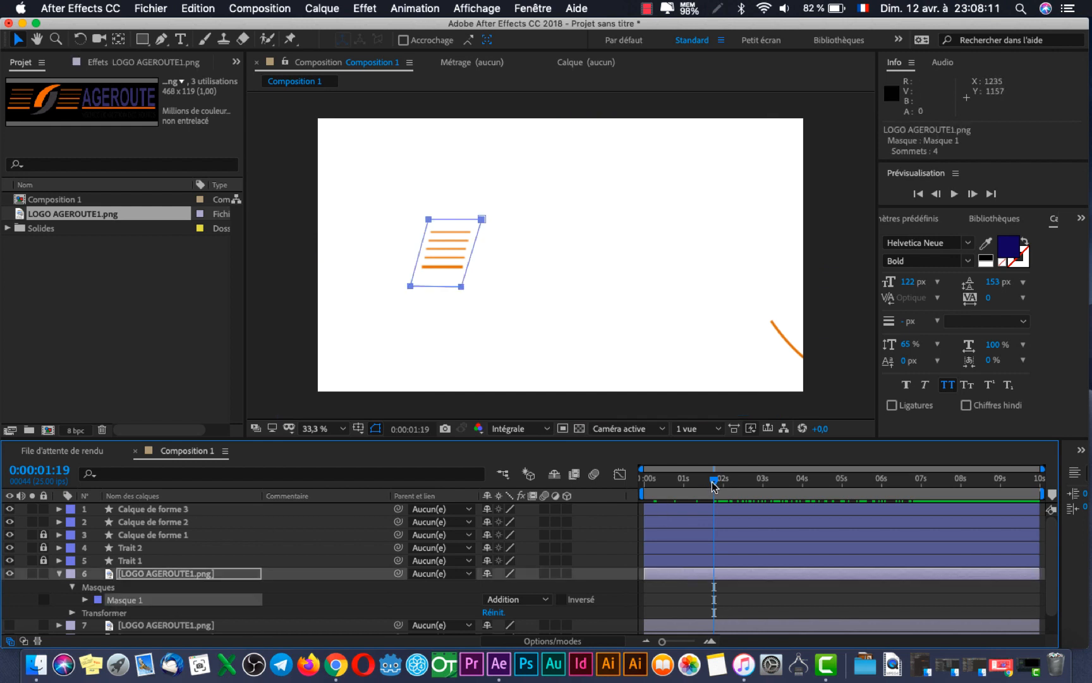
left_click_drag(697, 487, 683, 488)
key("space")
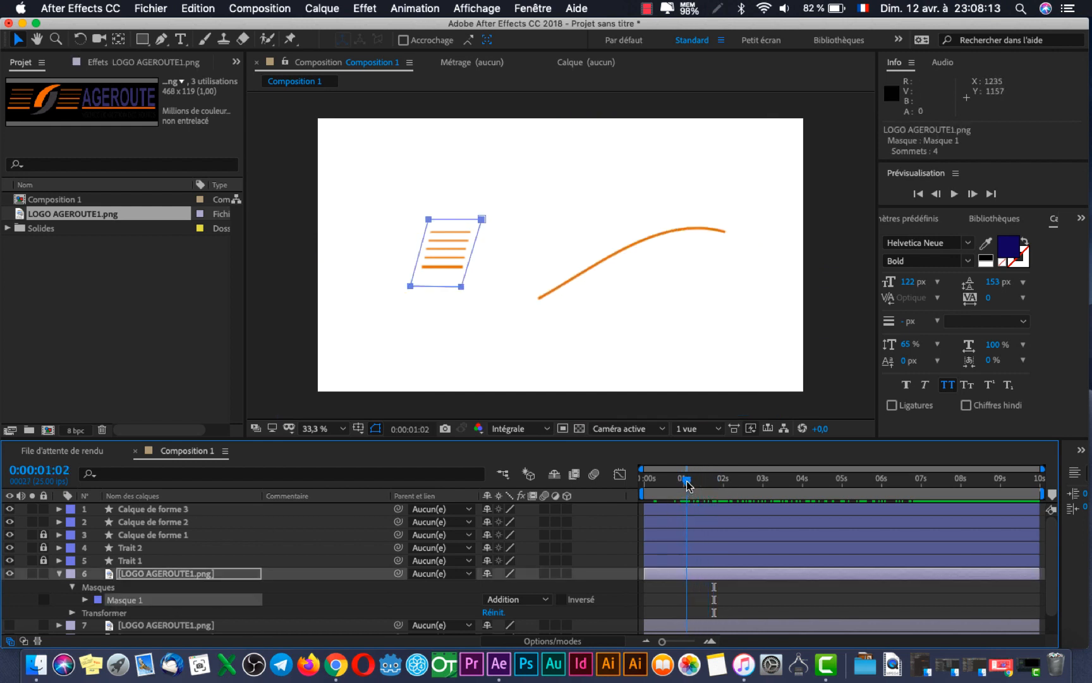
key("space")
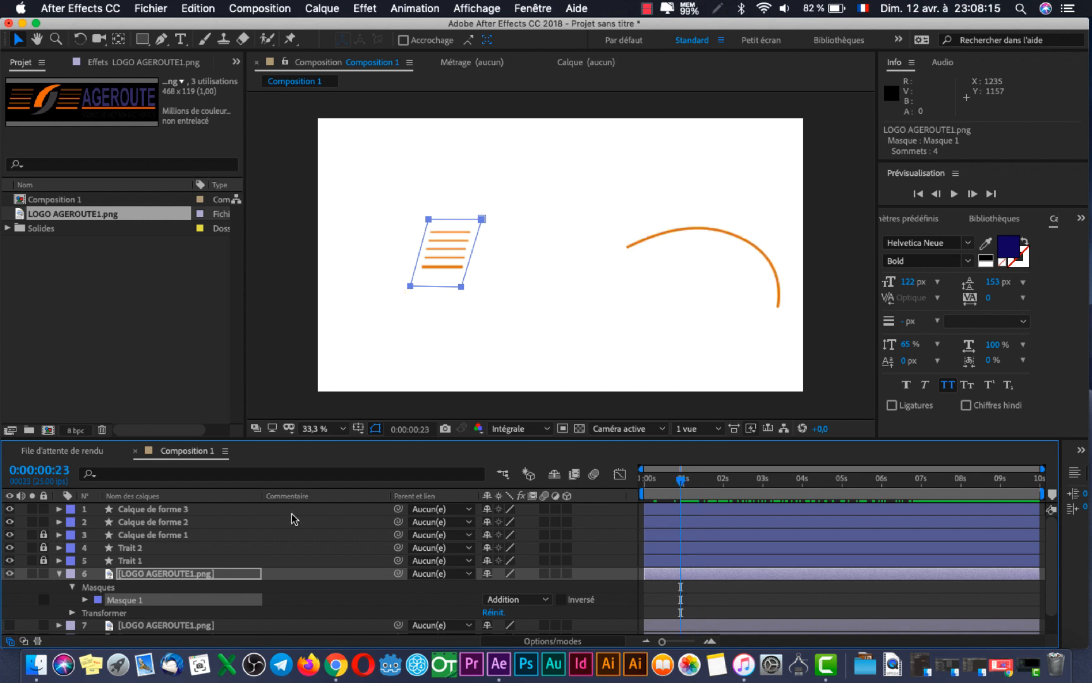
left_click_drag(337, 441, 336, 395)
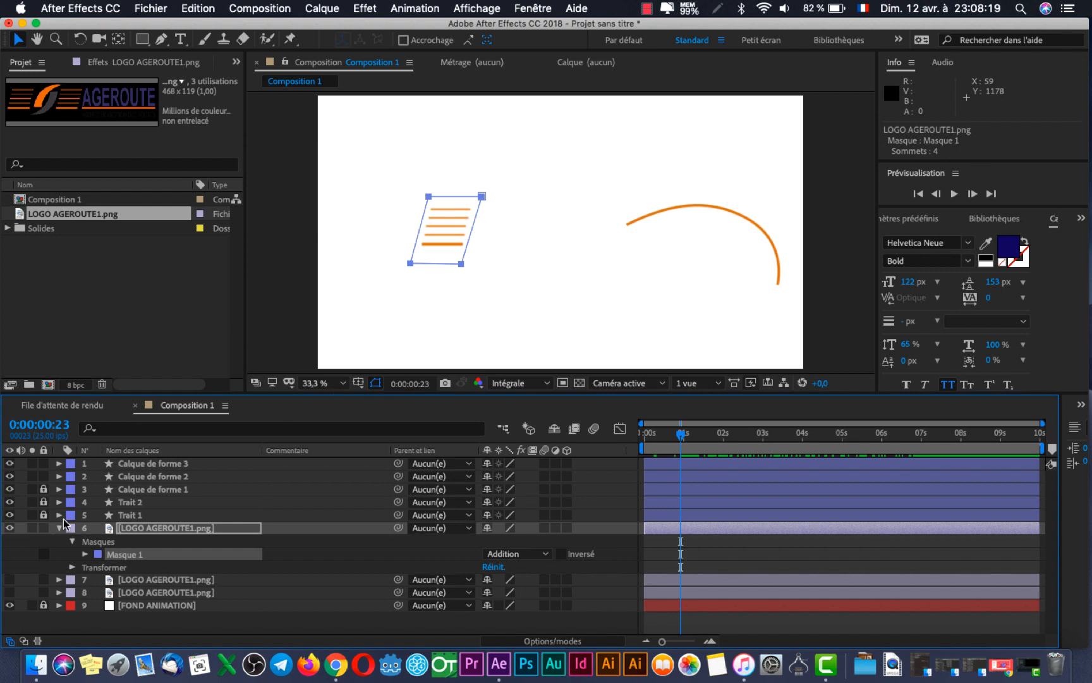
left_click(85, 554)
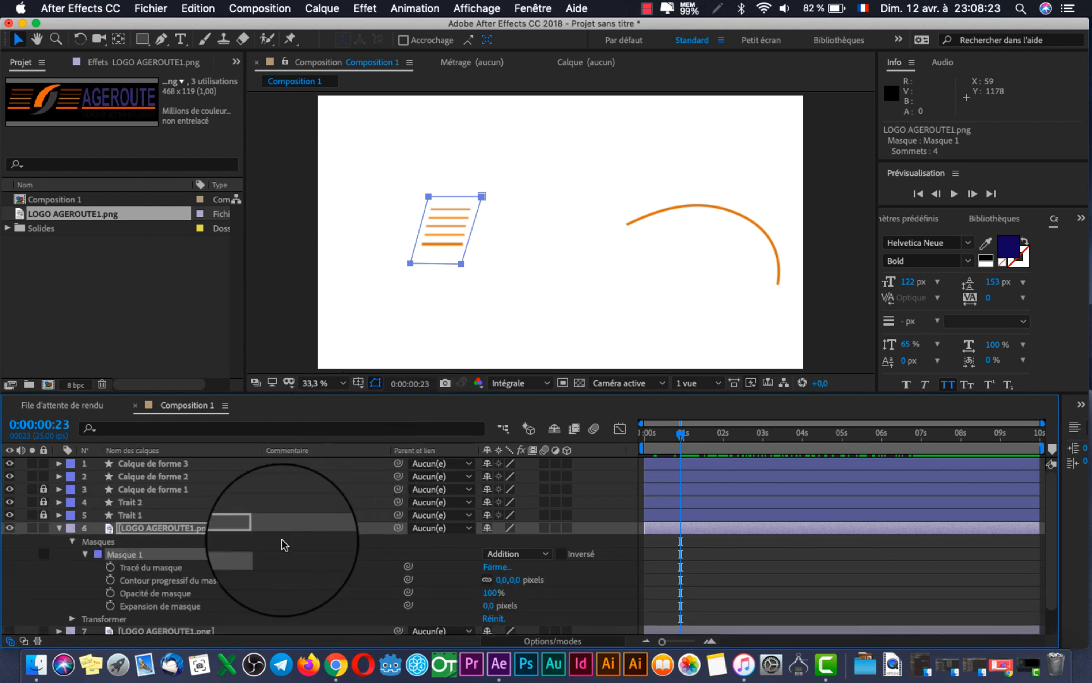
left_click(112, 567)
left_click_drag(681, 436, 700, 437)
left_click_drag(681, 568, 700, 569)
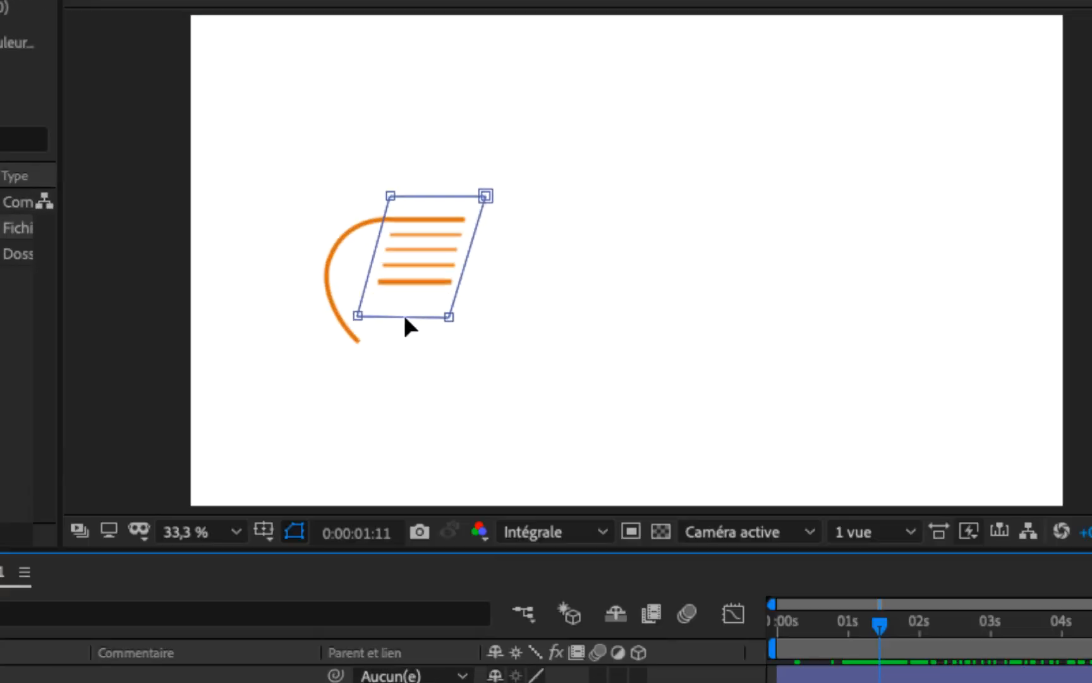
- Collapse Masque 1 above the top speed line at 0:00:01:11 and extend it down over that line at 0:00:01:14
left_click_drag(438, 262, 442, 230)
left_click_drag(369, 299, 390, 228)
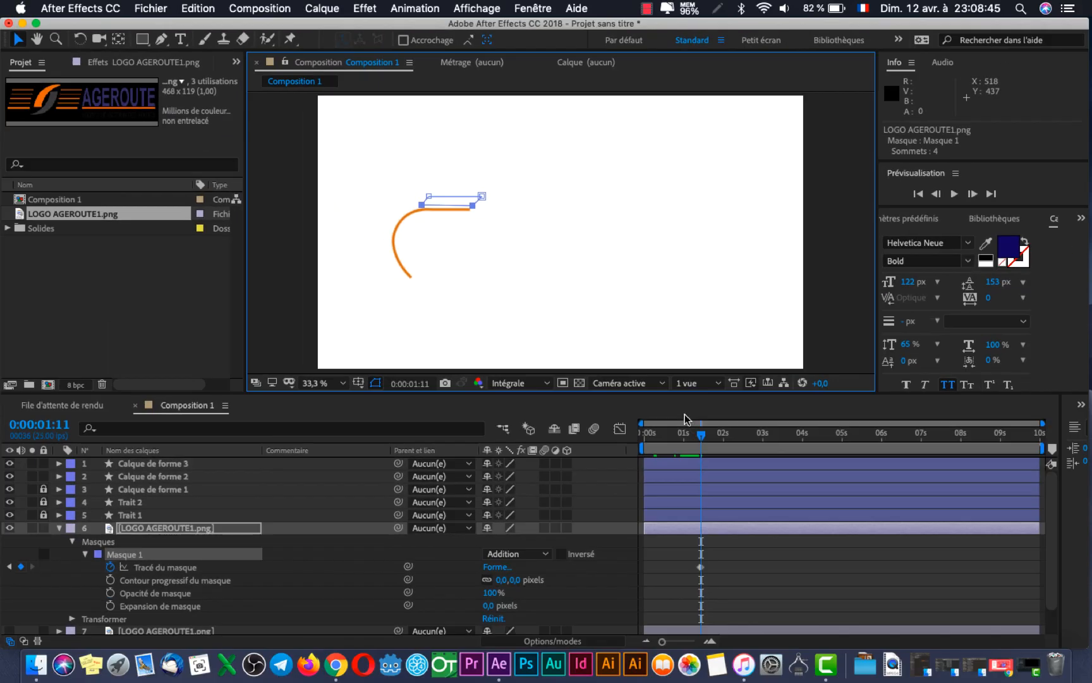
left_click_drag(701, 439, 702, 439)
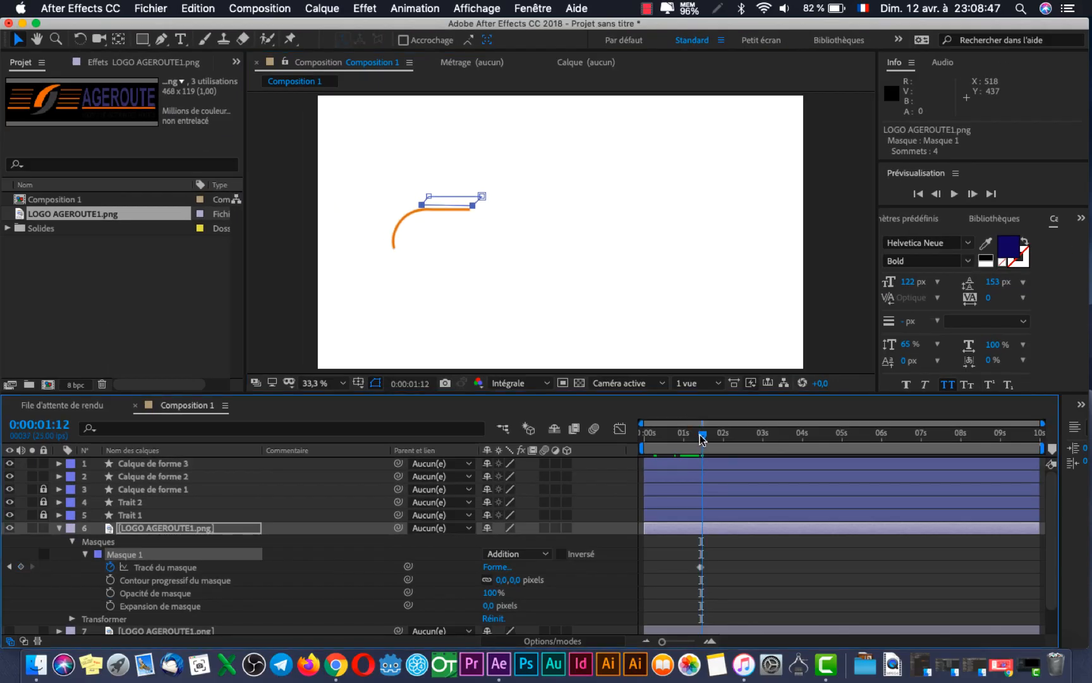
left_click_drag(700, 438, 704, 438)
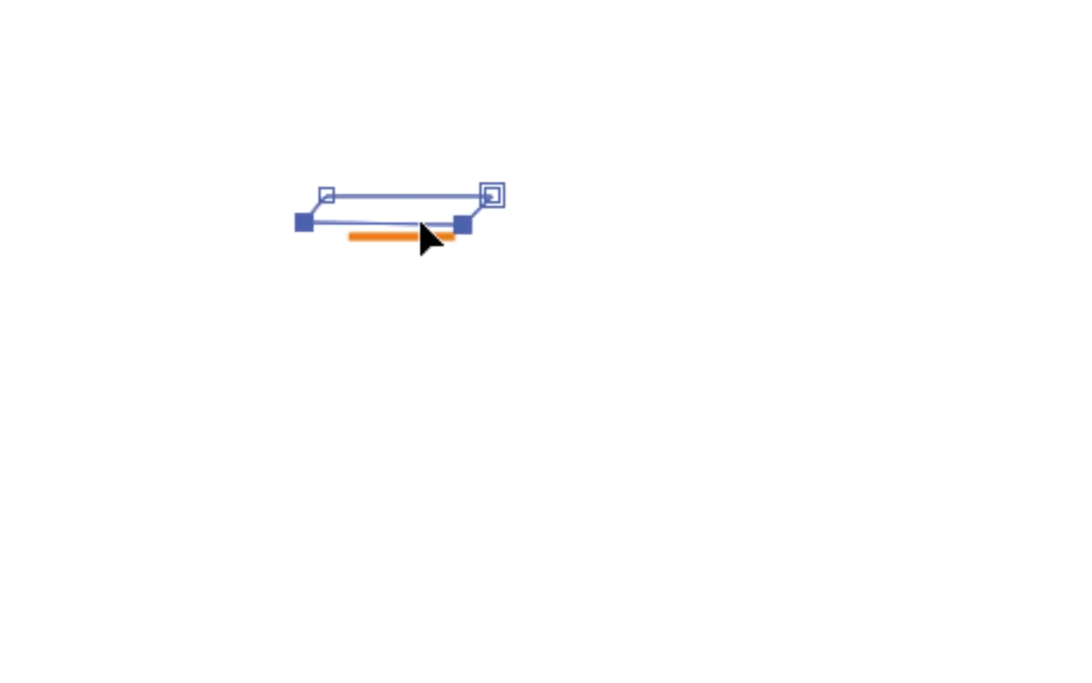
left_click_drag(421, 223, 421, 252)
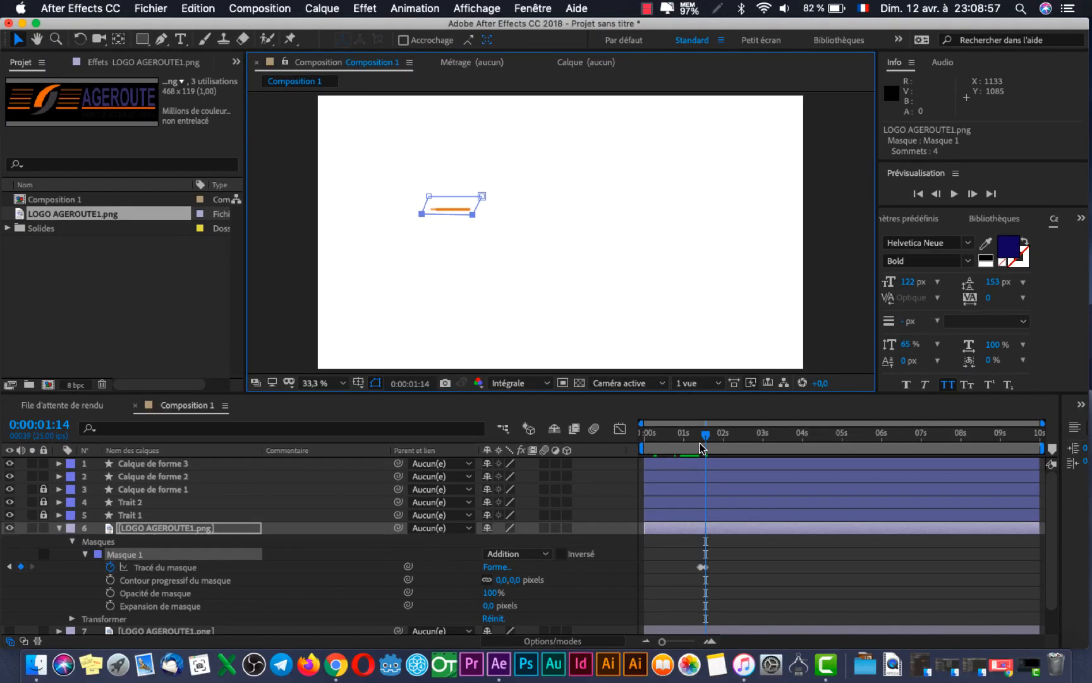
- Delete the Tracé du masque keyframe at 0:00:01:10 that still holds the full mask shape
mouse_move(704, 442)
left_mouse_down()
mouse_move(682, 447)
mouse_move(699, 452)
left_mouse_up()
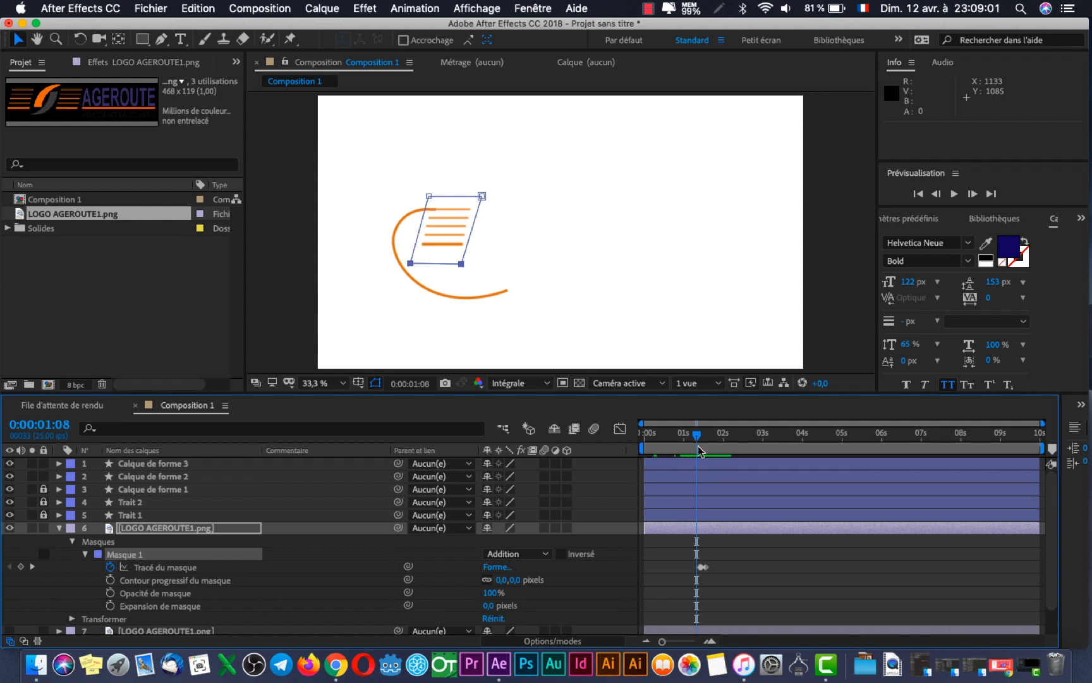
key("=")
key("=")
key("=")
key("=")
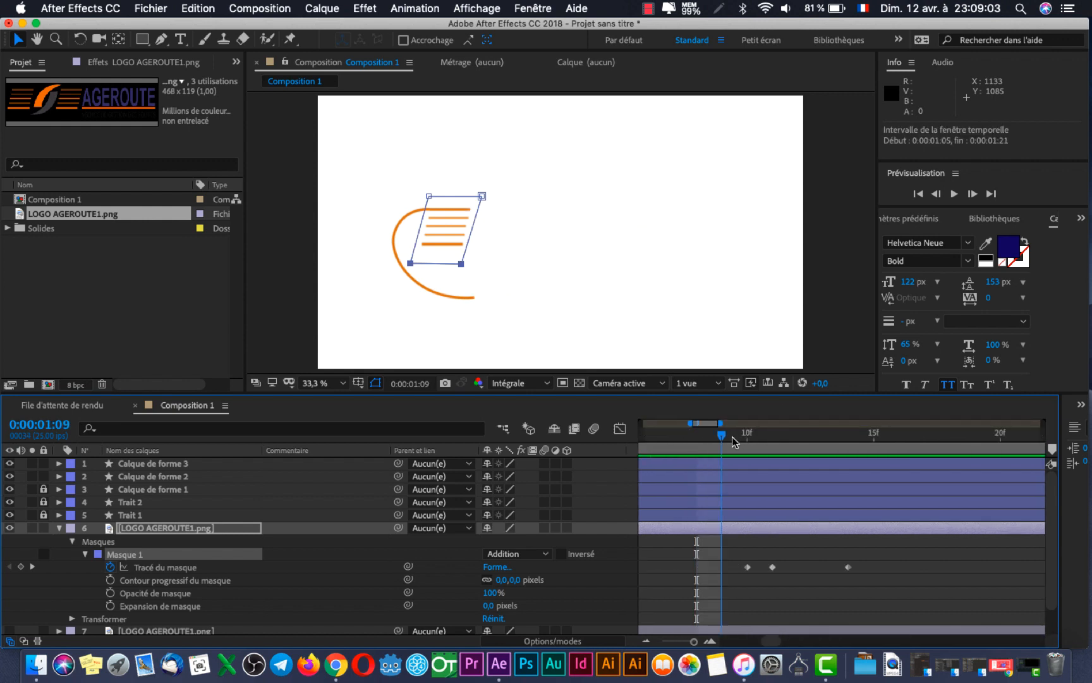
left_click(748, 447)
left_click_drag(741, 555, 758, 583)
key("Delete")
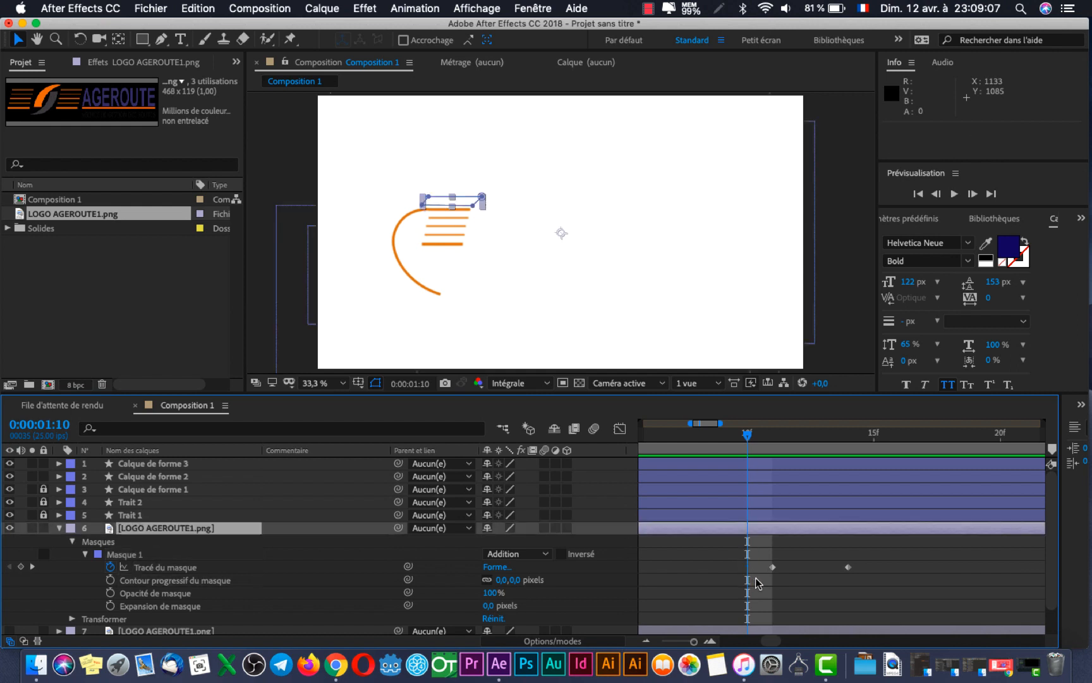
- Preview the first line's reveal and add a Tracé du masque keyframe at 0:00:03:01
left_click(691, 565)
key("space")
key("space")
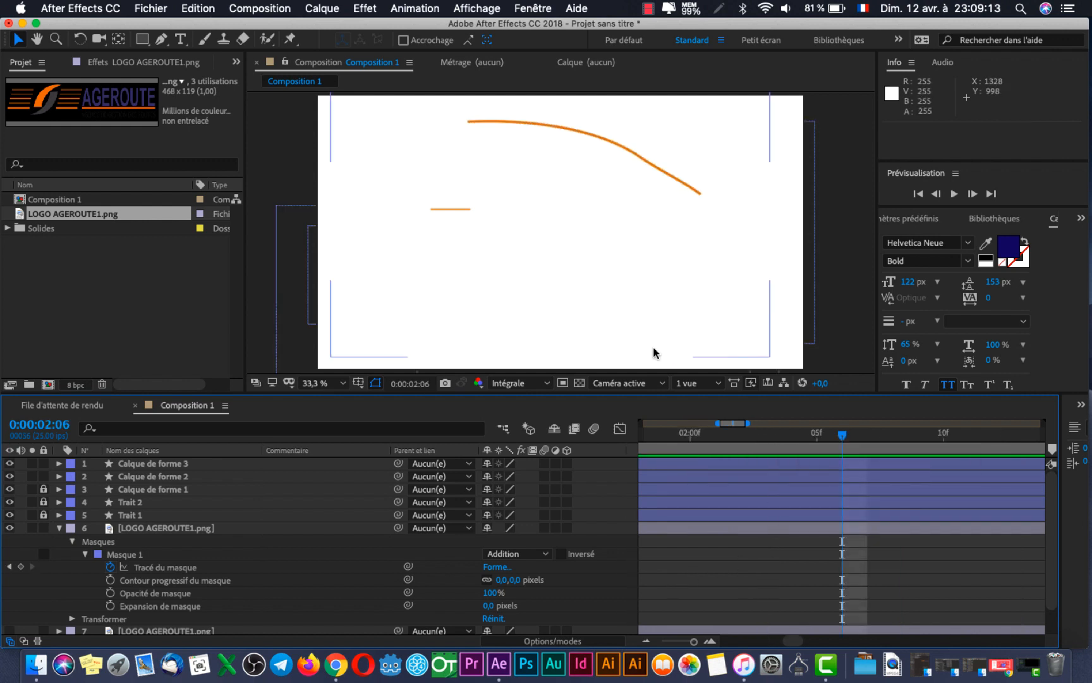
key("minus")
key("minus")
key("minus")
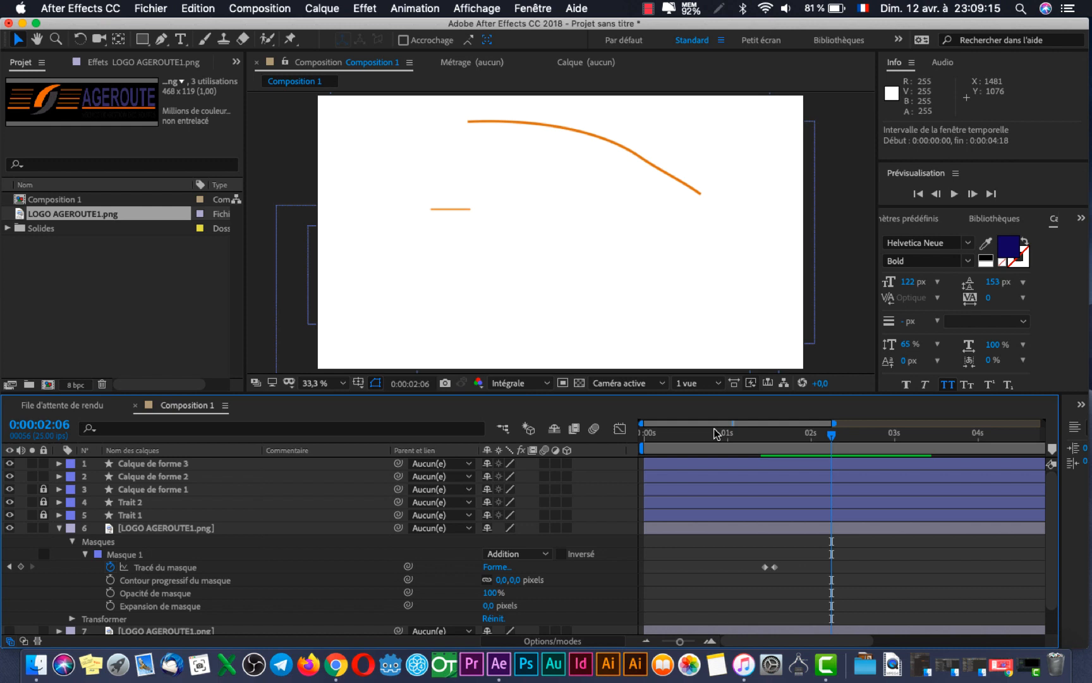
mouse_move(733, 441)
left_mouse_down()
mouse_move(780, 453)
mouse_move(911, 430)
mouse_move(882, 442)
mouse_move(898, 445)
left_mouse_up()
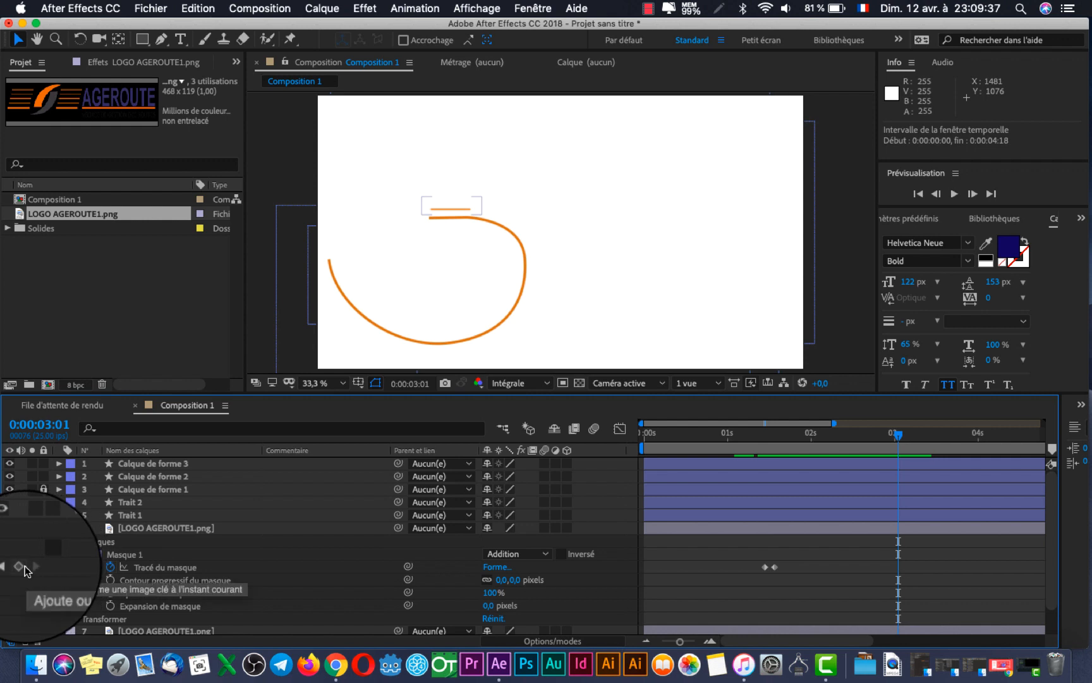
left_click(23, 566)
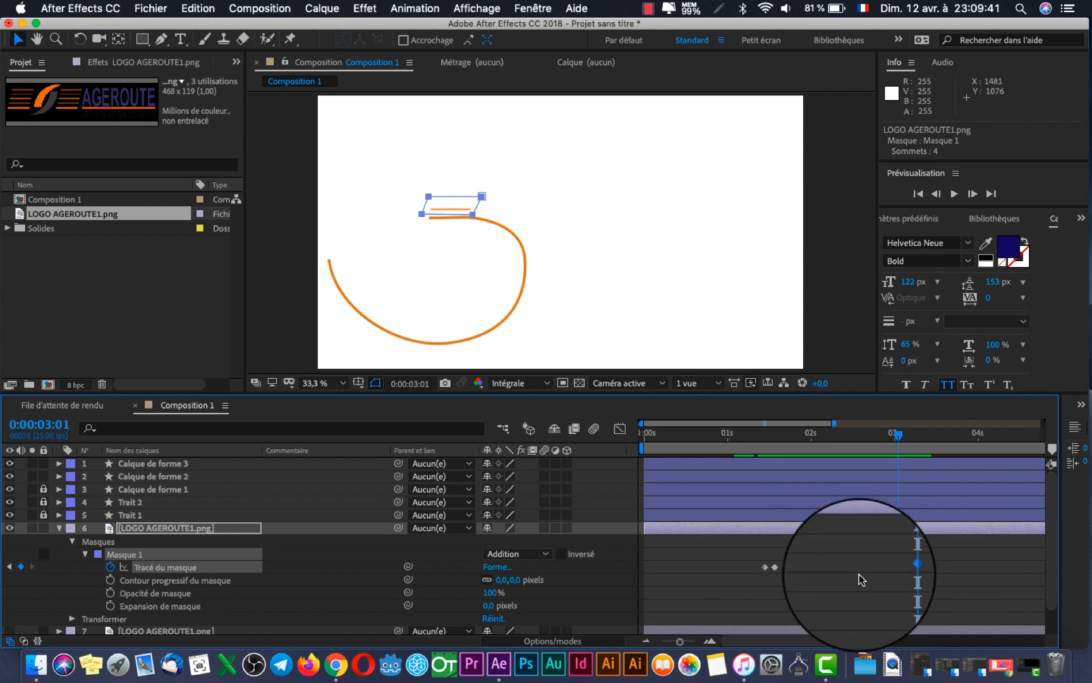
- Move the newest mask keyframe to 0:00:03:13 and extend Masque 1 down over the second speed line at 0:00:03:16
left_click(906, 436)
left_click_drag(905, 436, 950, 444)
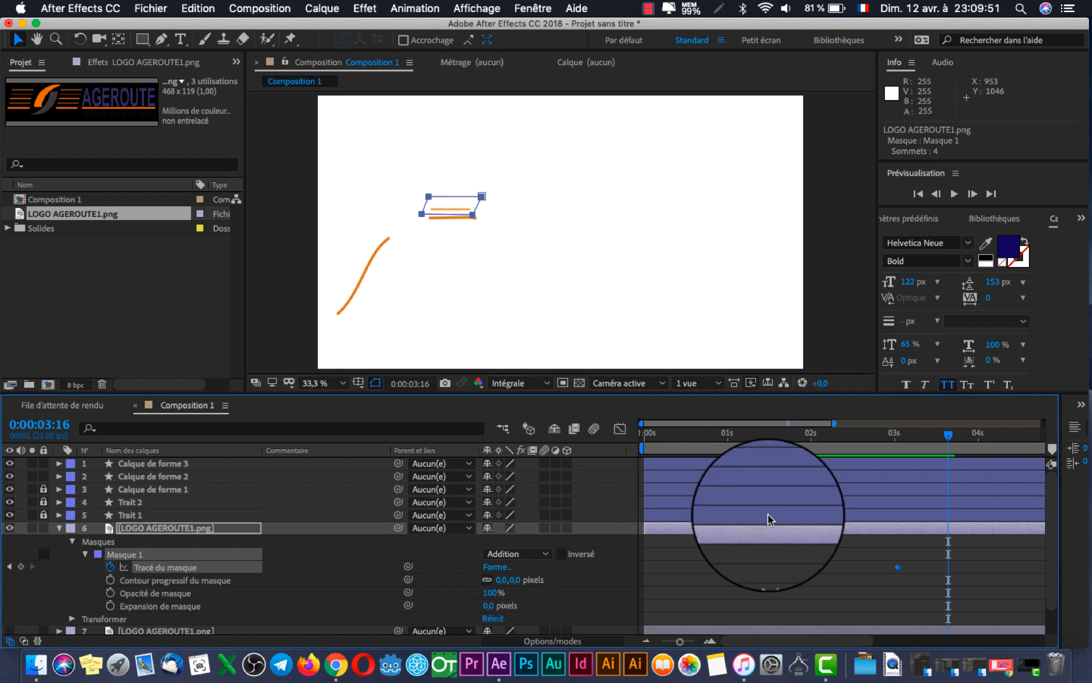
left_click(898, 567)
left_click_drag(898, 568, 938, 567)
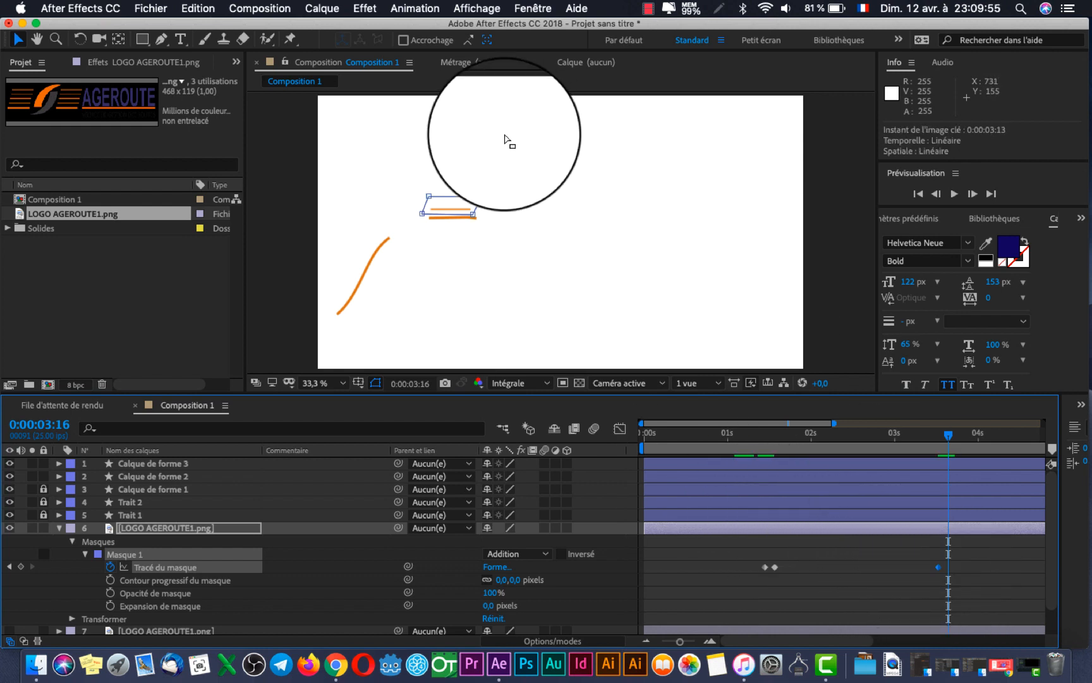
left_click_drag(459, 212, 461, 223)
- Add a Tracé du masque keyframe at 0:00:03:23 to hold the two-line mask shape
left_click_drag(926, 451, 962, 463)
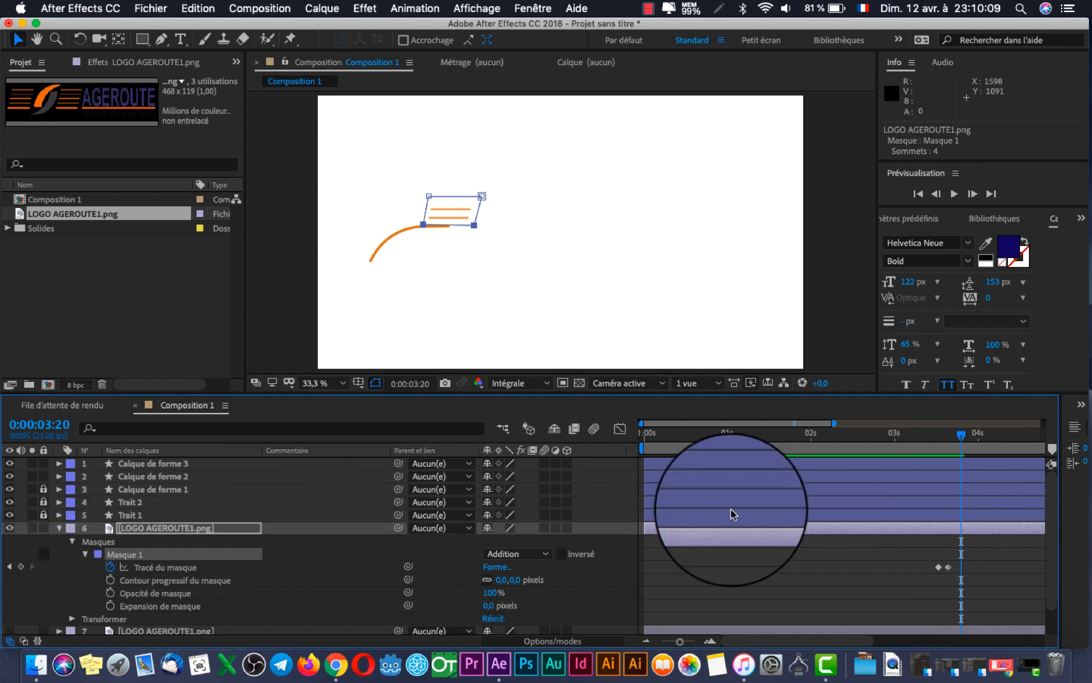
left_click_drag(961, 440, 972, 440)
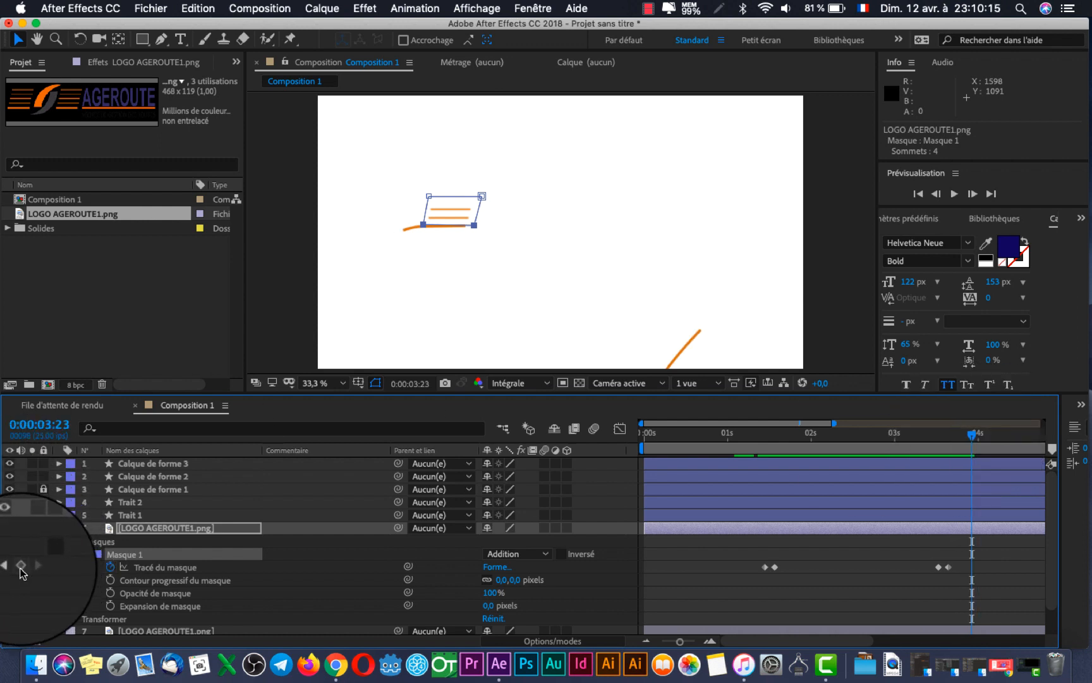
left_click(21, 566)
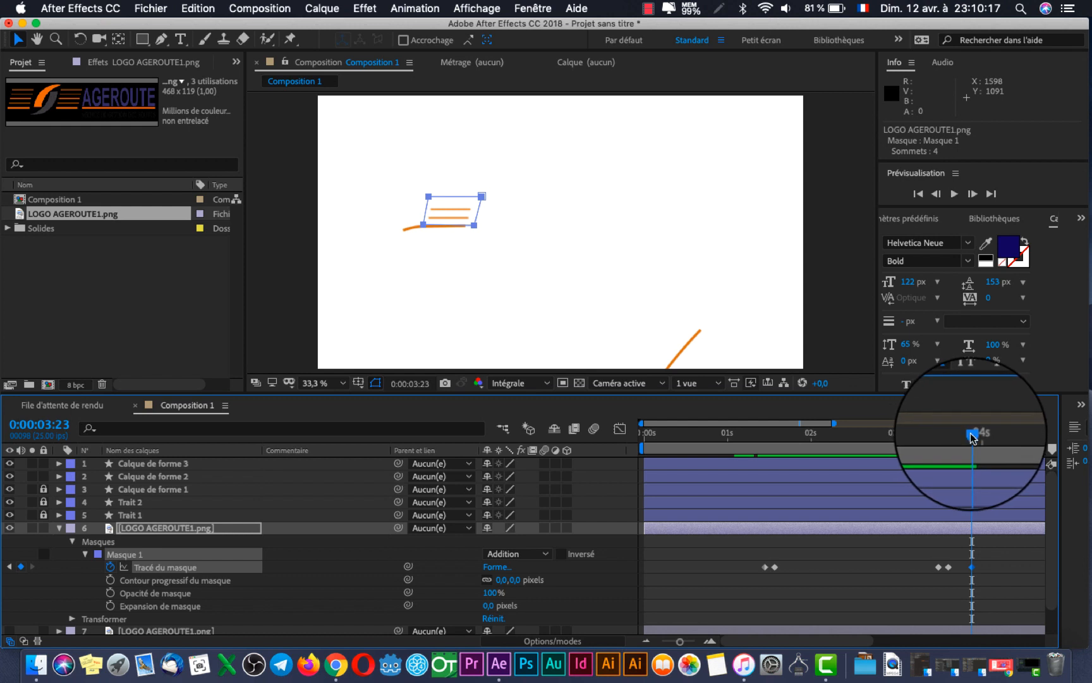
- Extend the lower edge of Masque 1 over the third speed line at 0:00:03:24, adjusting its bottom corners individually
left_click_drag(972, 438, 975, 438)
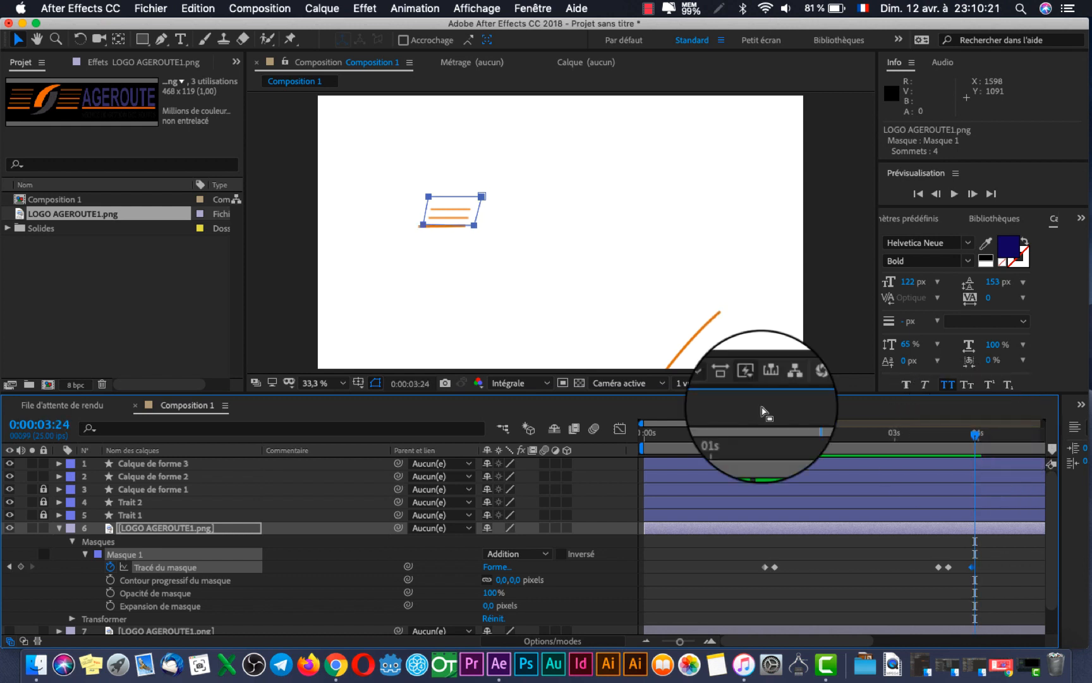
left_click_drag(468, 218, 469, 230)
key("super+z")
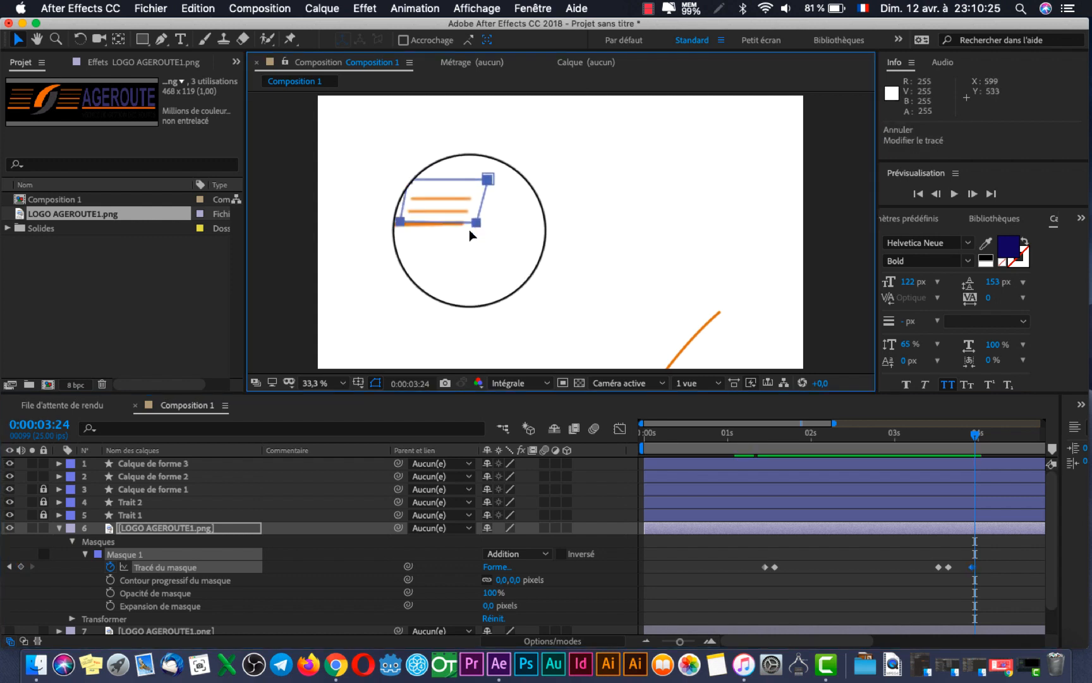
left_click_drag(466, 229, 421, 230)
left_click(470, 225)
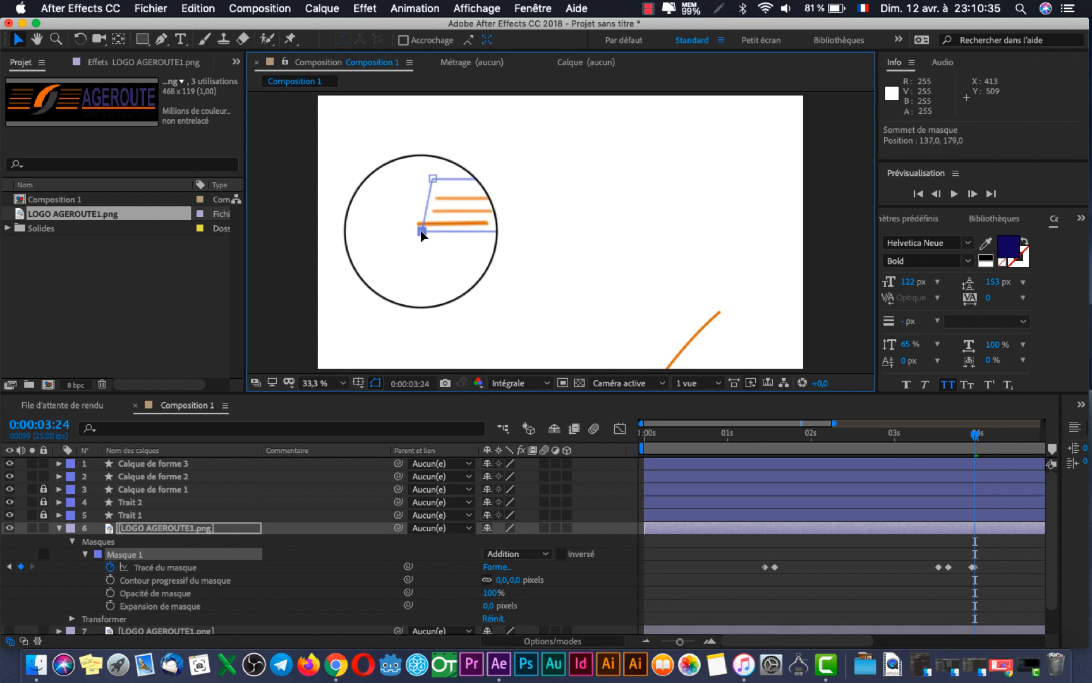
- Show the full 10-second timeline and move the current time to 0:00:05:07, where the stroke forms the fourth speed line
mouse_move(950, 448)
left_mouse_down()
mouse_move(839, 438)
mouse_move(810, 449)
mouse_move(1038, 445)
mouse_move(1023, 446)
left_mouse_up()
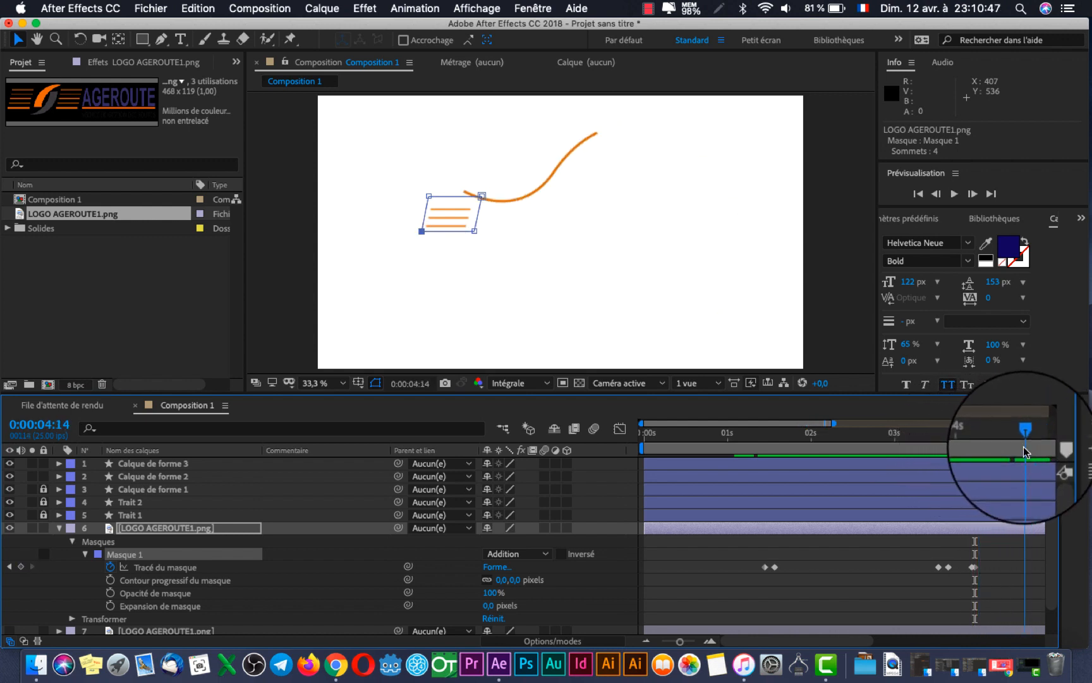
left_click_drag(834, 423, 1077, 403)
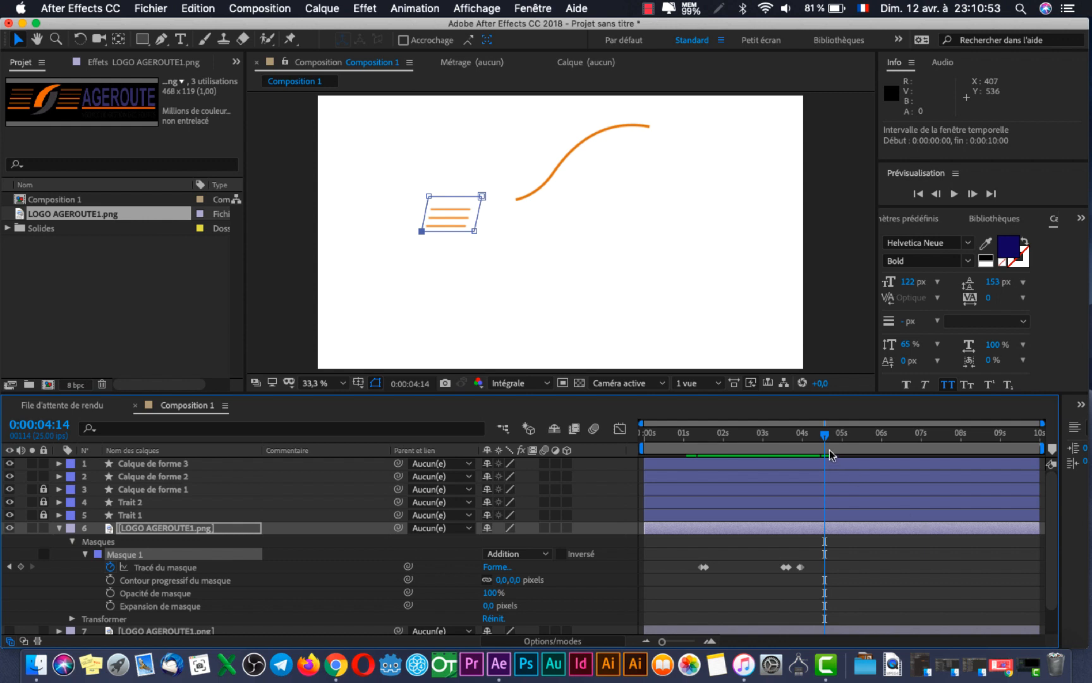
mouse_move(824, 435)
left_mouse_down()
mouse_move(810, 439)
mouse_move(855, 434)
left_mouse_up()
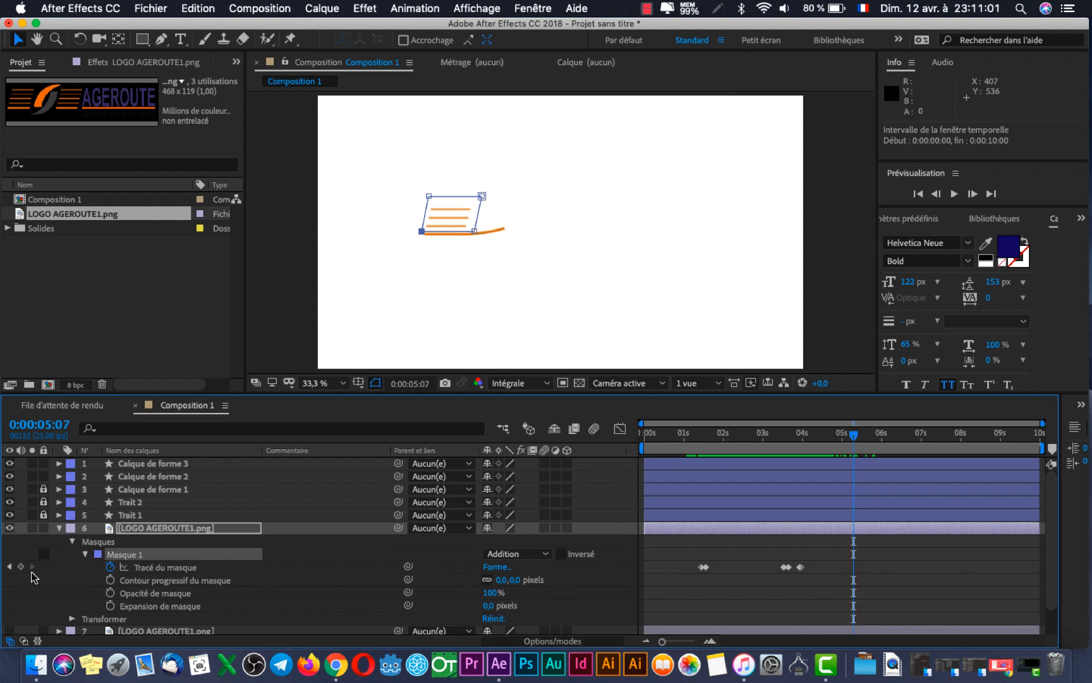
left_click(22, 568)
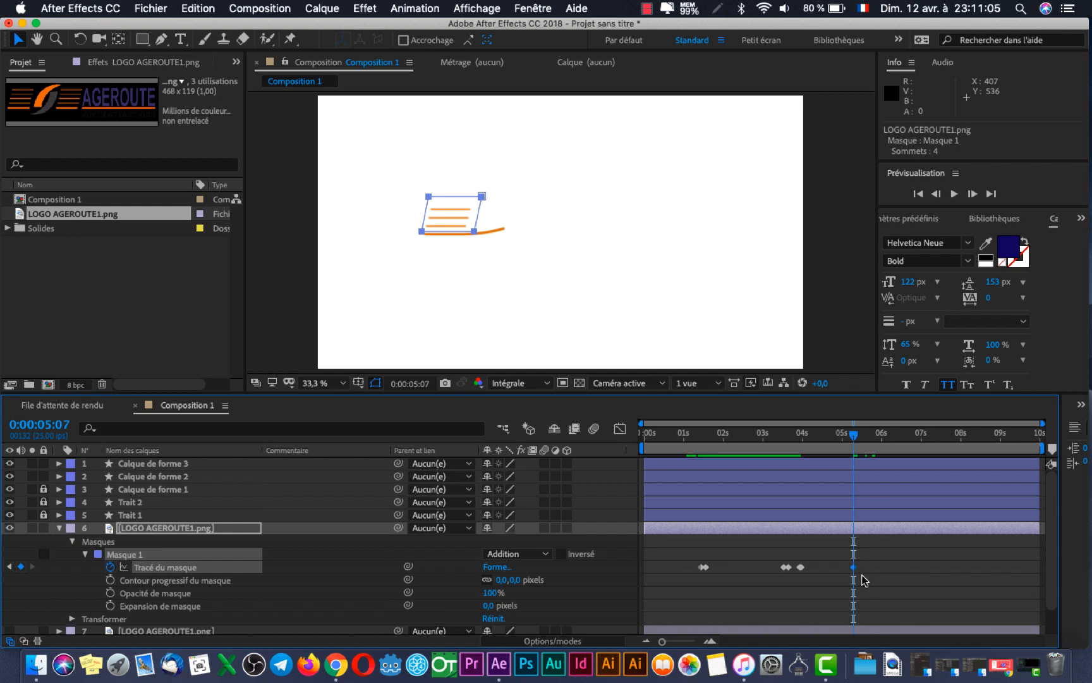
left_click(466, 231)
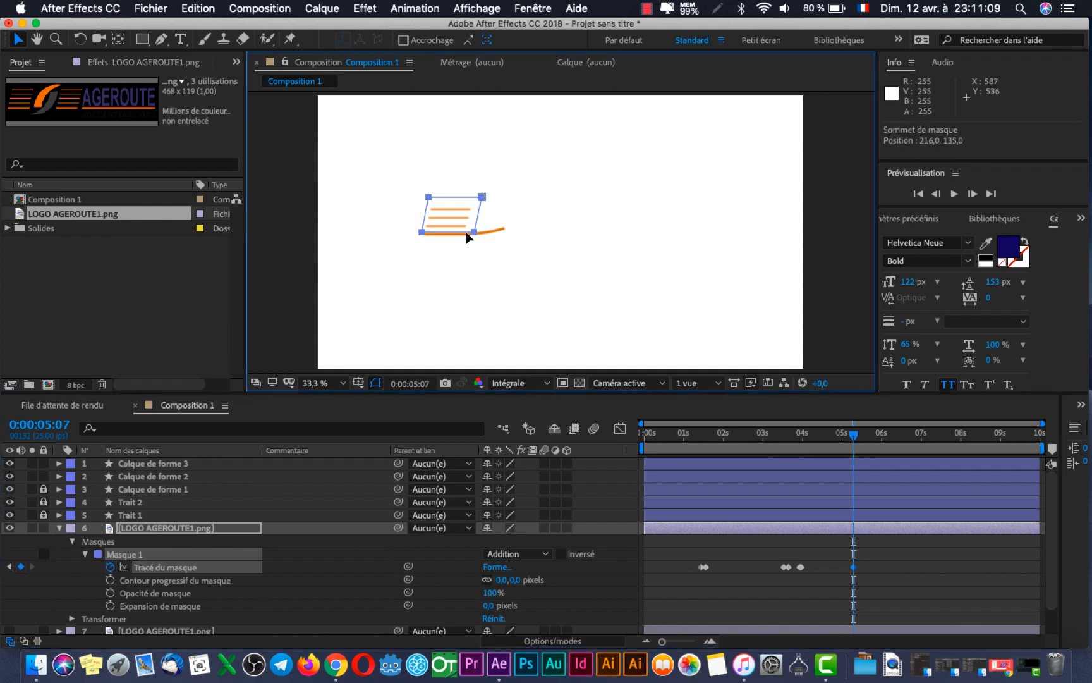
key("super+z")
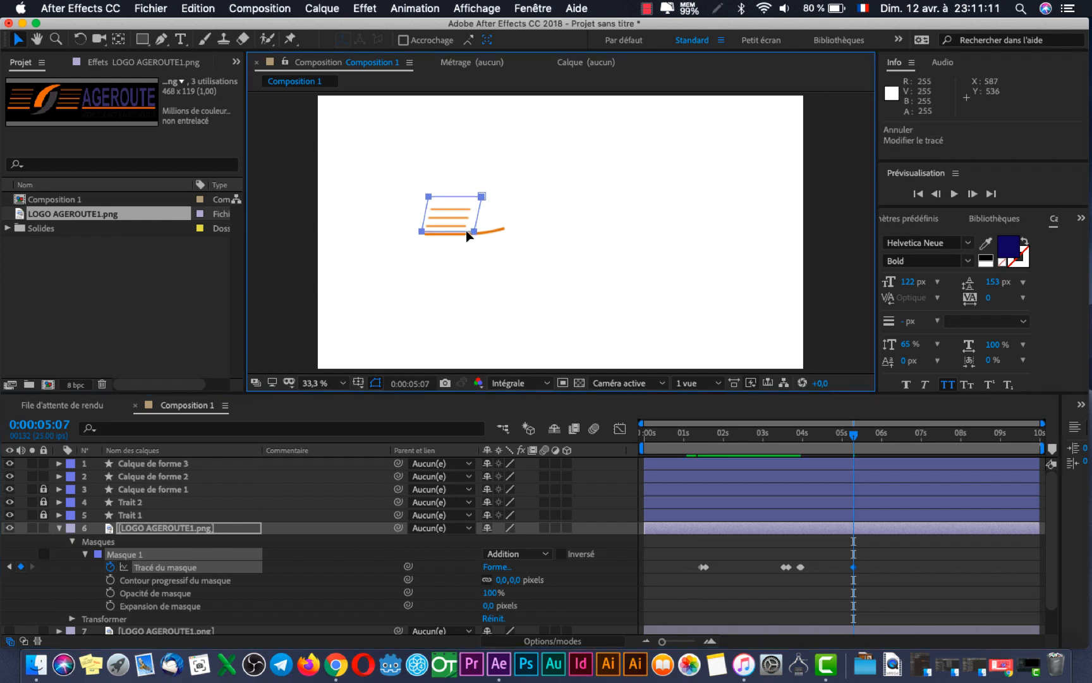
left_click(268, 288)
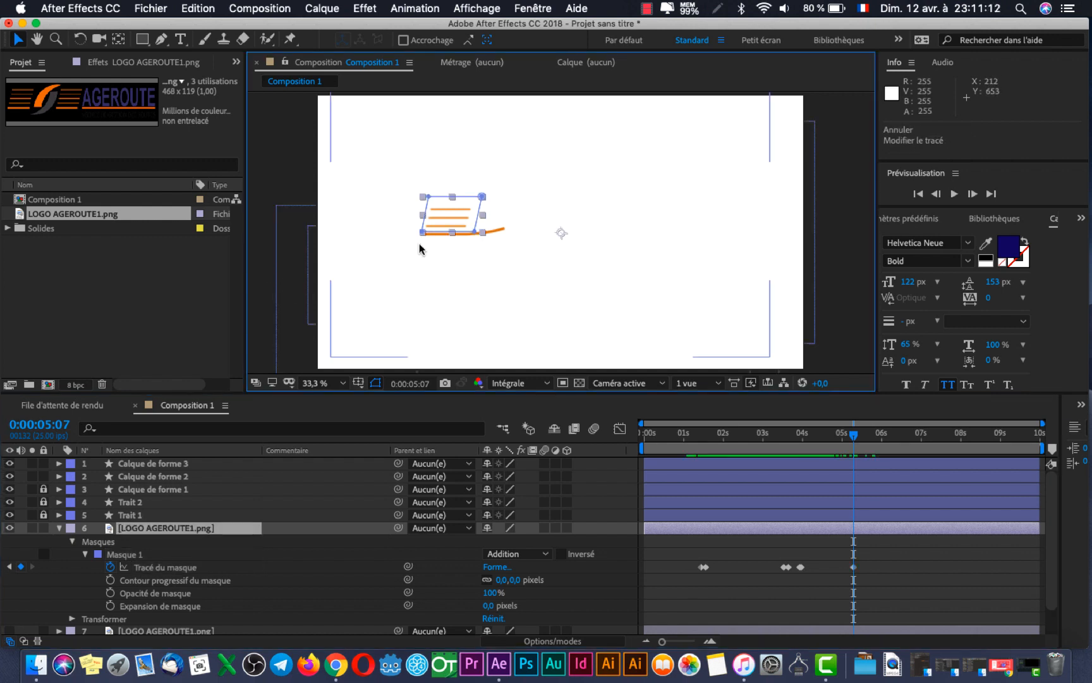
left_click(469, 230)
left_click_drag(421, 230, 420, 237)
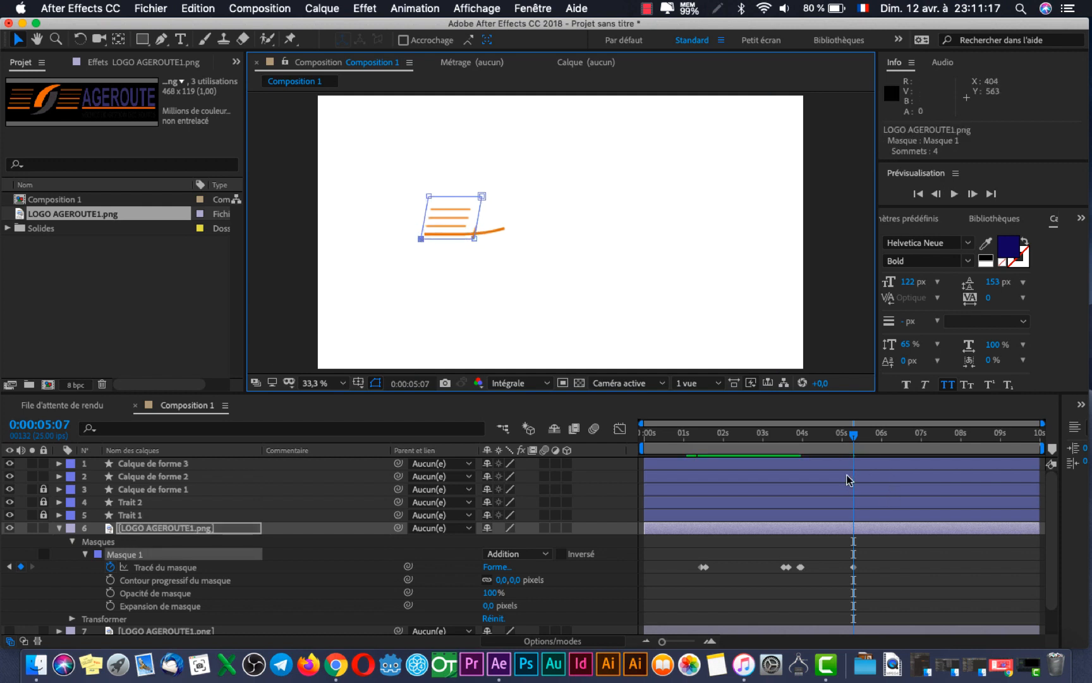
mouse_move(813, 453)
left_mouse_down()
mouse_move(795, 453)
mouse_move(854, 441)
left_mouse_up()
key("super+z")
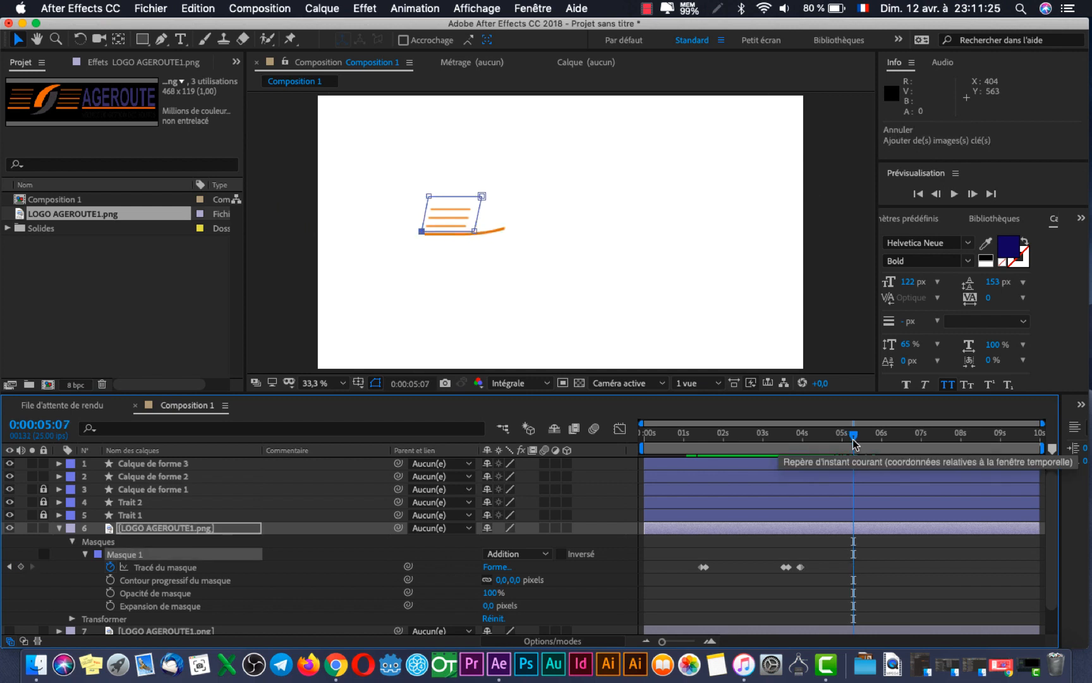
- Add a Tracé du masque keyframe at 0:00:05:07 and extend Masque 1's lower edge over the fourth speed line at 0:00:05:08
left_click(22, 566)
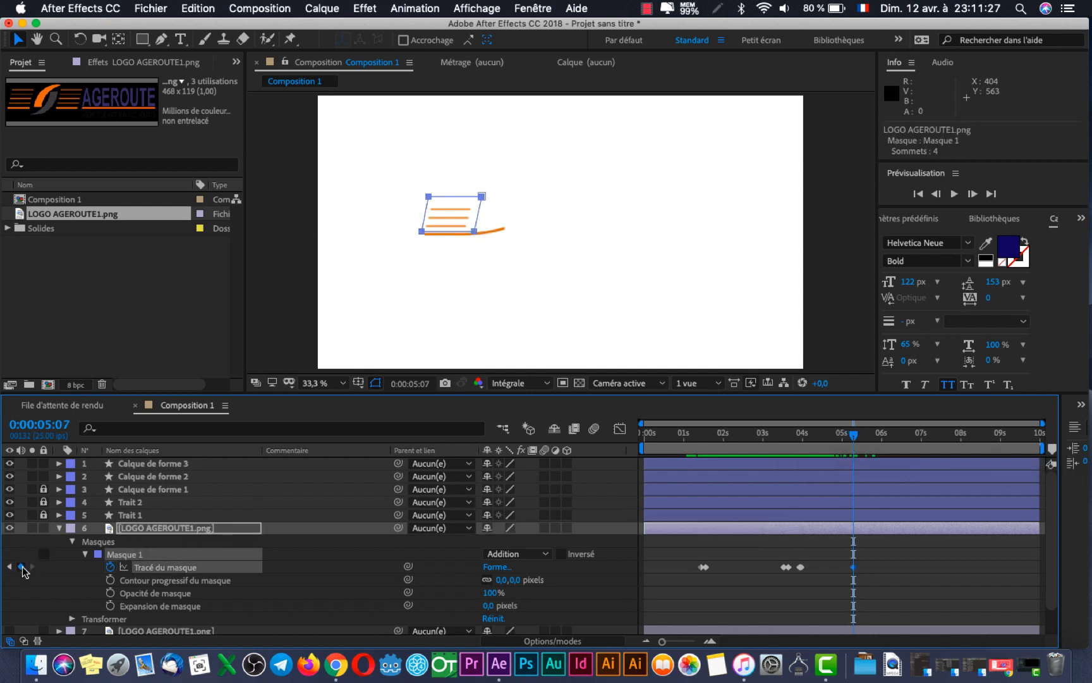
left_click_drag(855, 441, 858, 441)
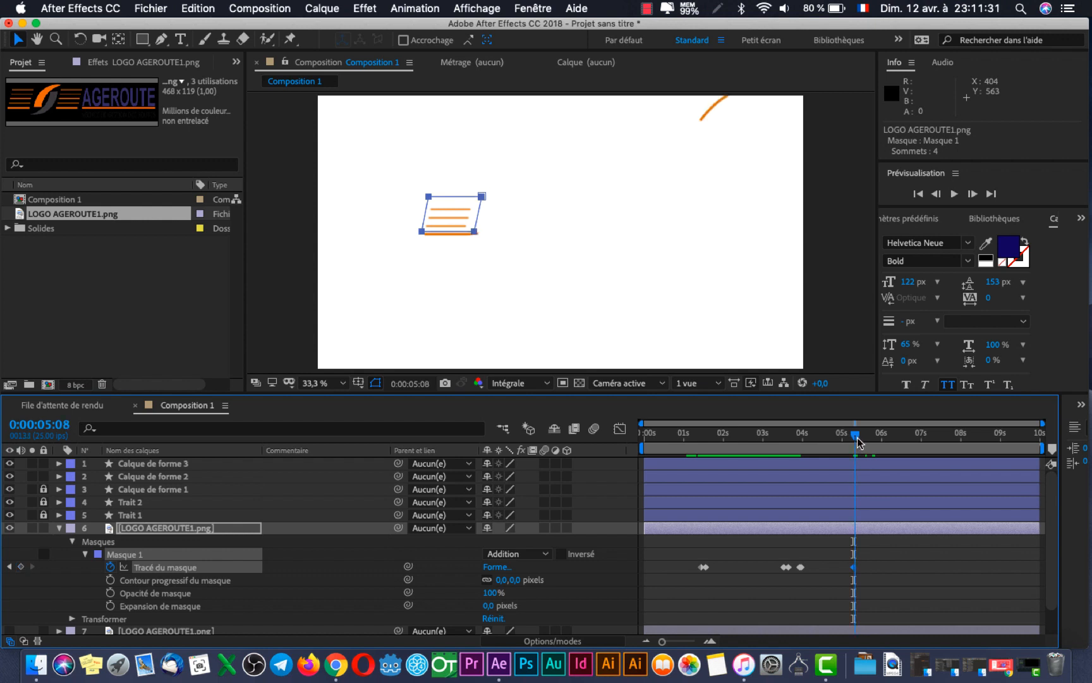
left_click(455, 237)
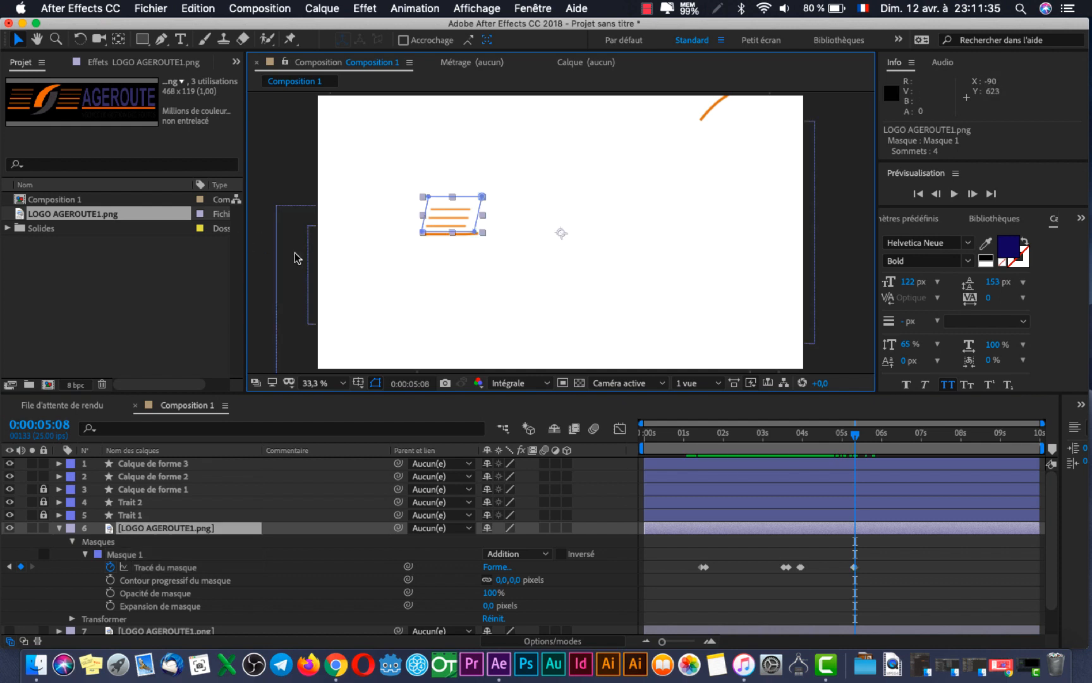
left_click(445, 232)
left_click_drag(444, 230, 443, 239)
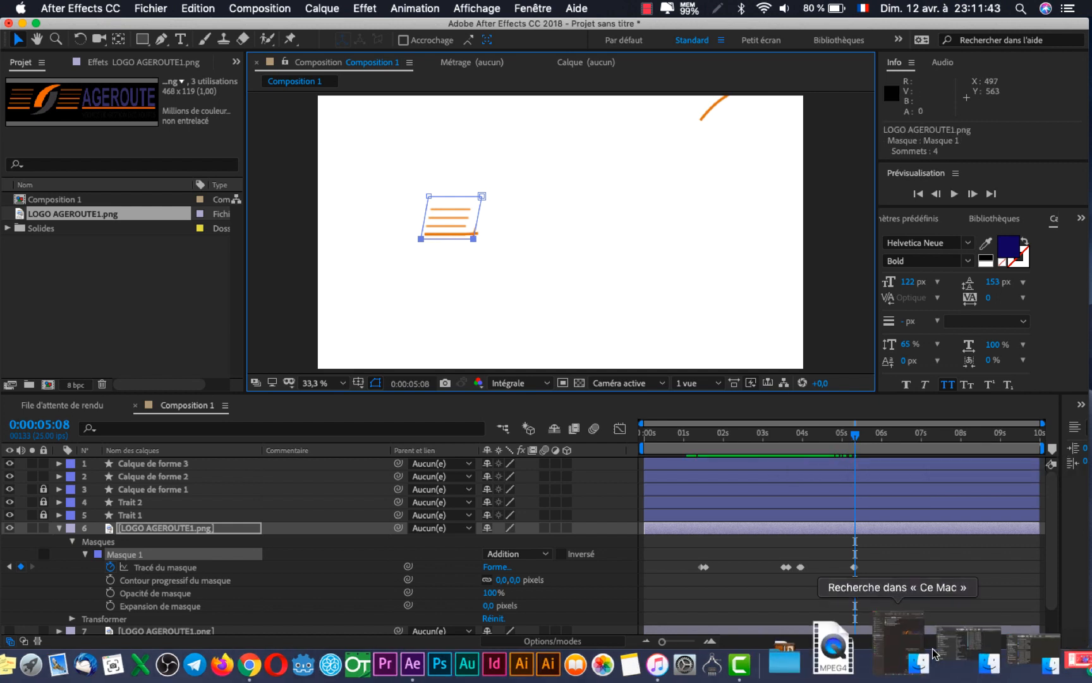
- Preview the fourth line's reveal around 0:00:05:05 and examine the mask edges between 0:00:05:11 and 0:00:05:15
key("=")
key("=")
key("=")
key("=")
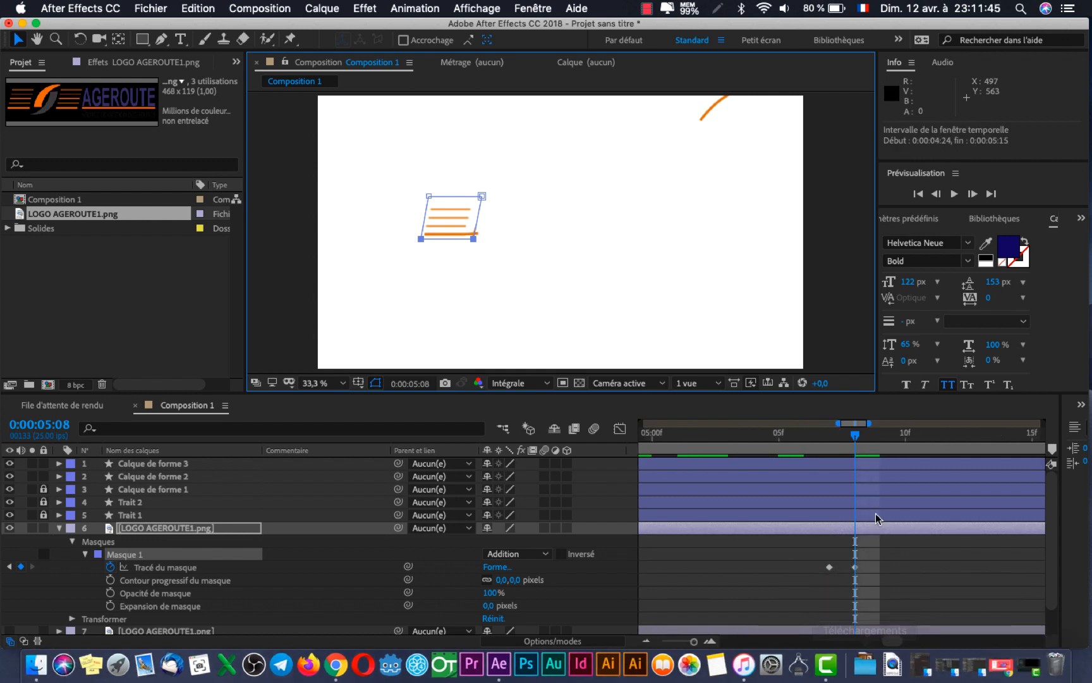
left_click(804, 437)
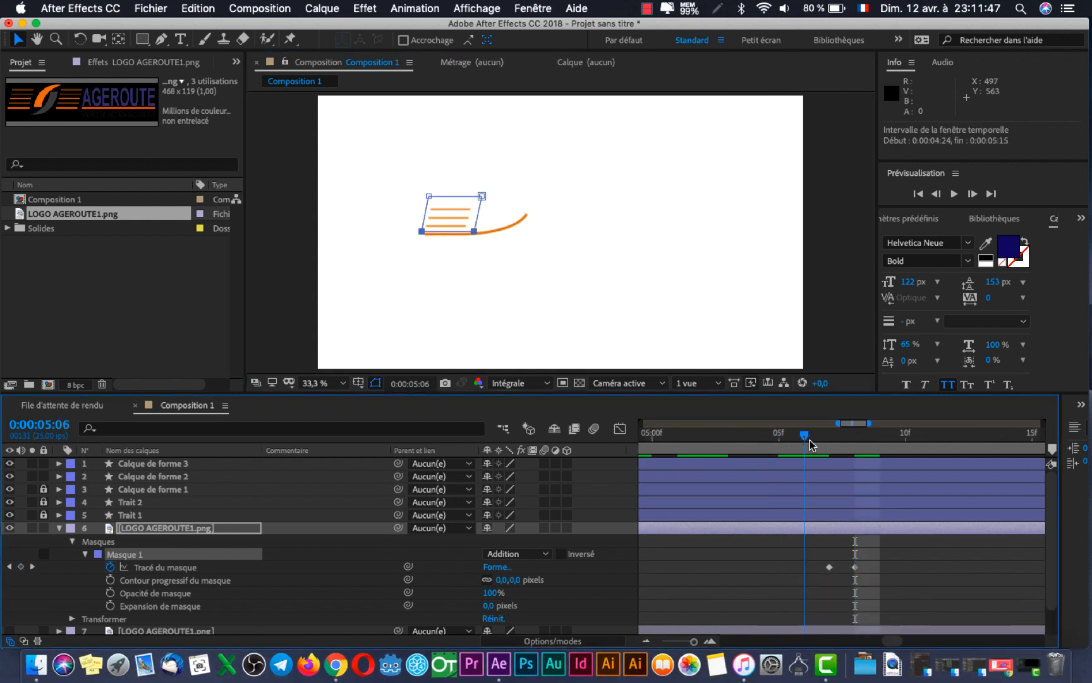
mouse_move(831, 445)
left_mouse_down()
mouse_move(850, 449)
mouse_move(774, 448)
left_mouse_up()
key("space")
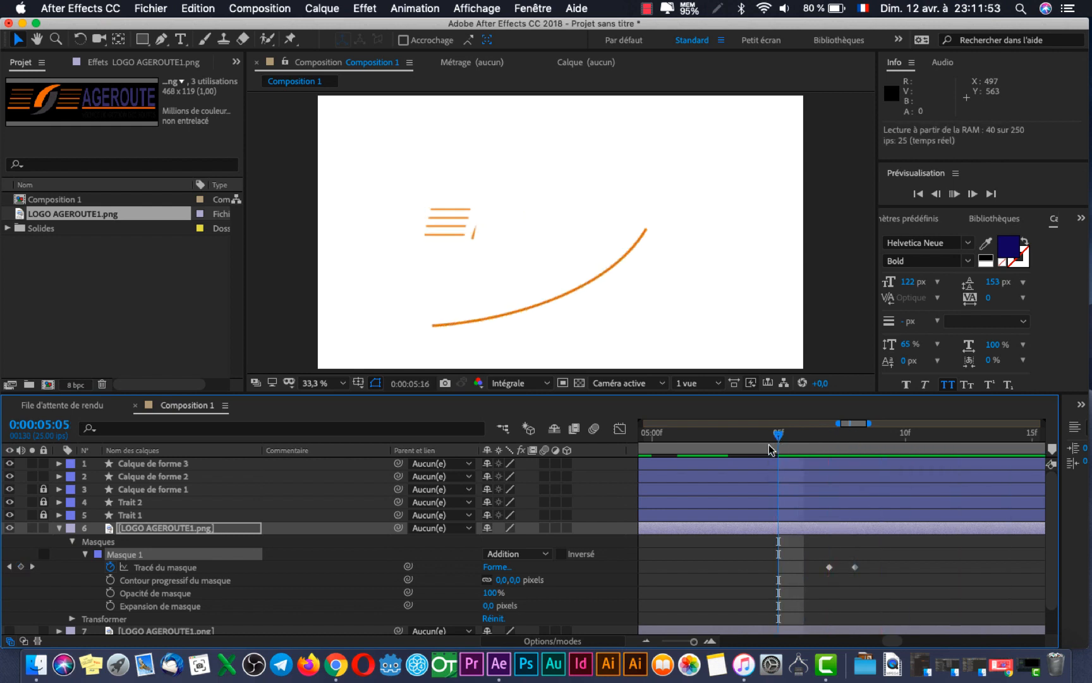
key("space")
mouse_move(847, 446)
left_mouse_down()
mouse_move(765, 452)
mouse_move(743, 466)
mouse_move(761, 468)
left_mouse_up()
key("minus")
key("minus")
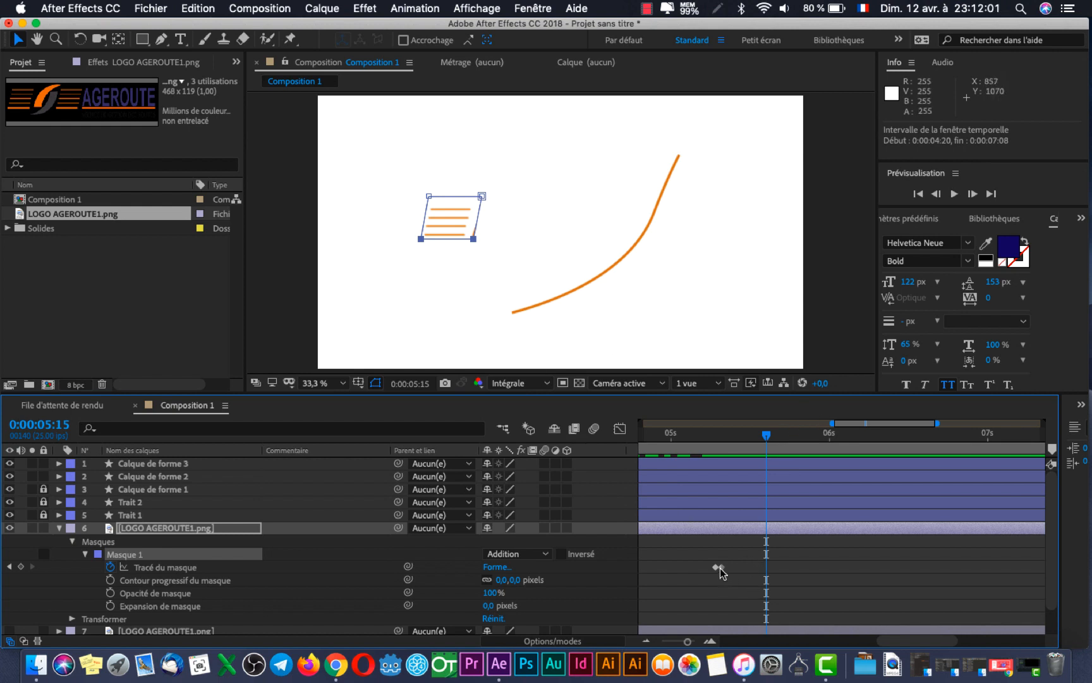
left_click_drag(765, 442, 740, 443)
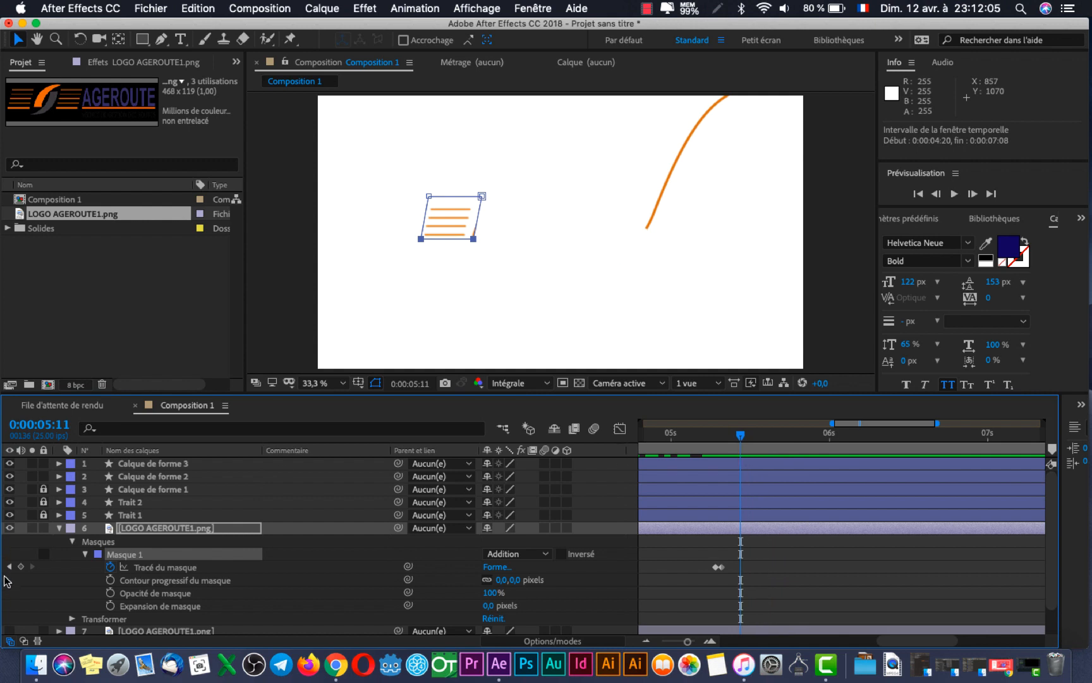
- Shift Masque 1's lower edge left at the 0:00:05:08 keyframe to exclude the stray logo fragment beside the fourth line, and preview it
left_click(9, 567)
left_click_drag(474, 238, 469, 238)
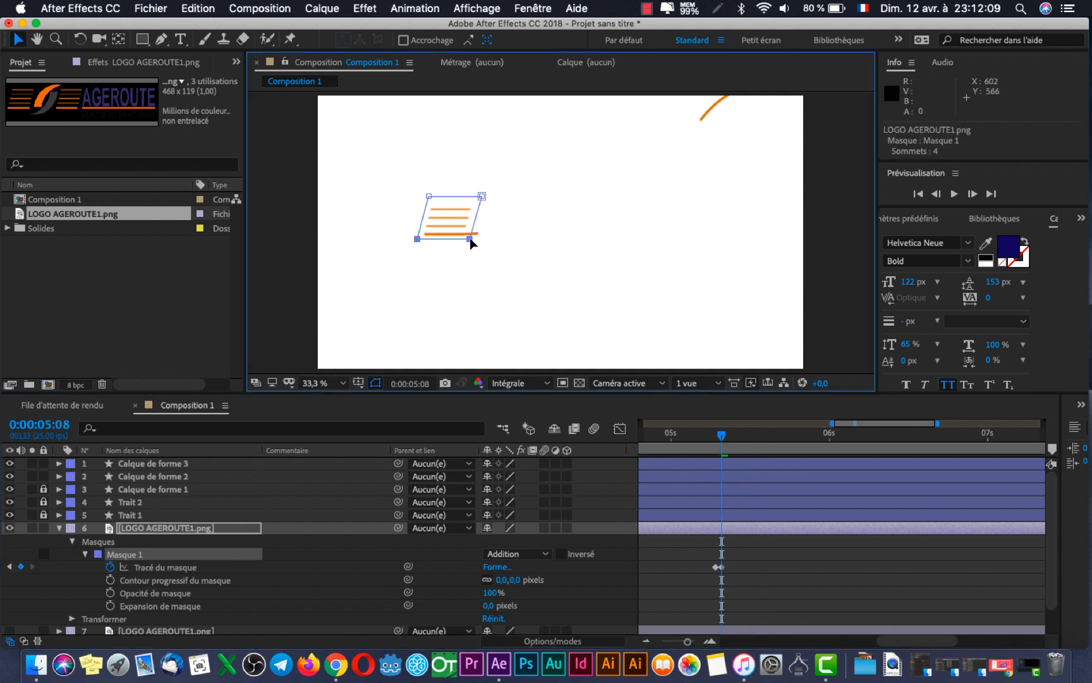
key("space")
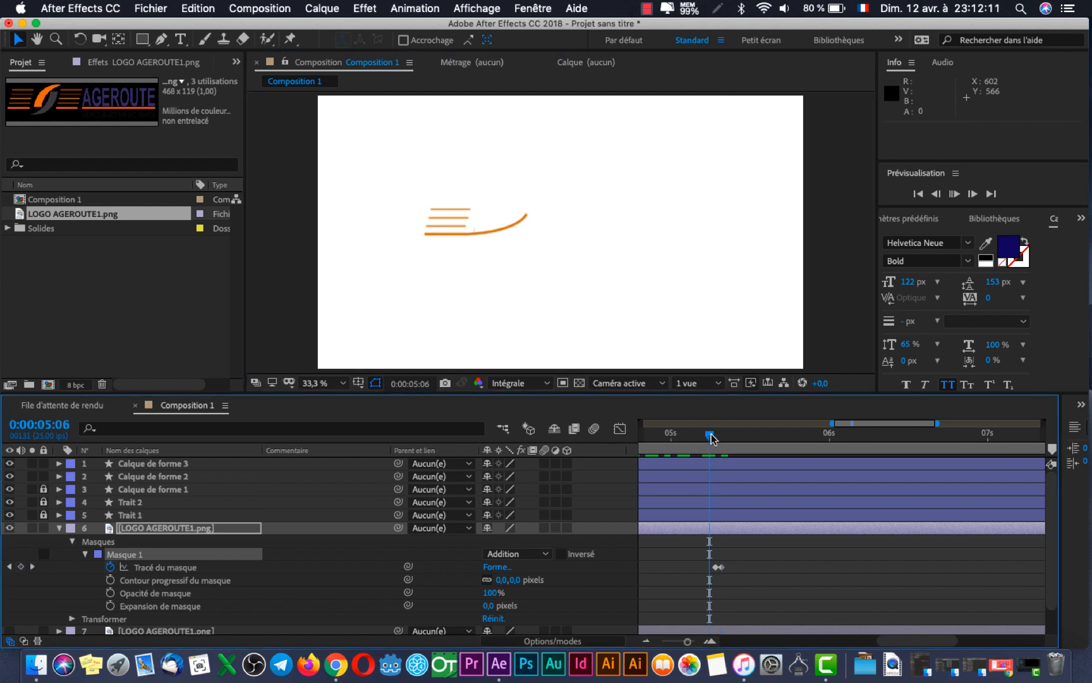
left_click_drag(772, 440, 722, 463)
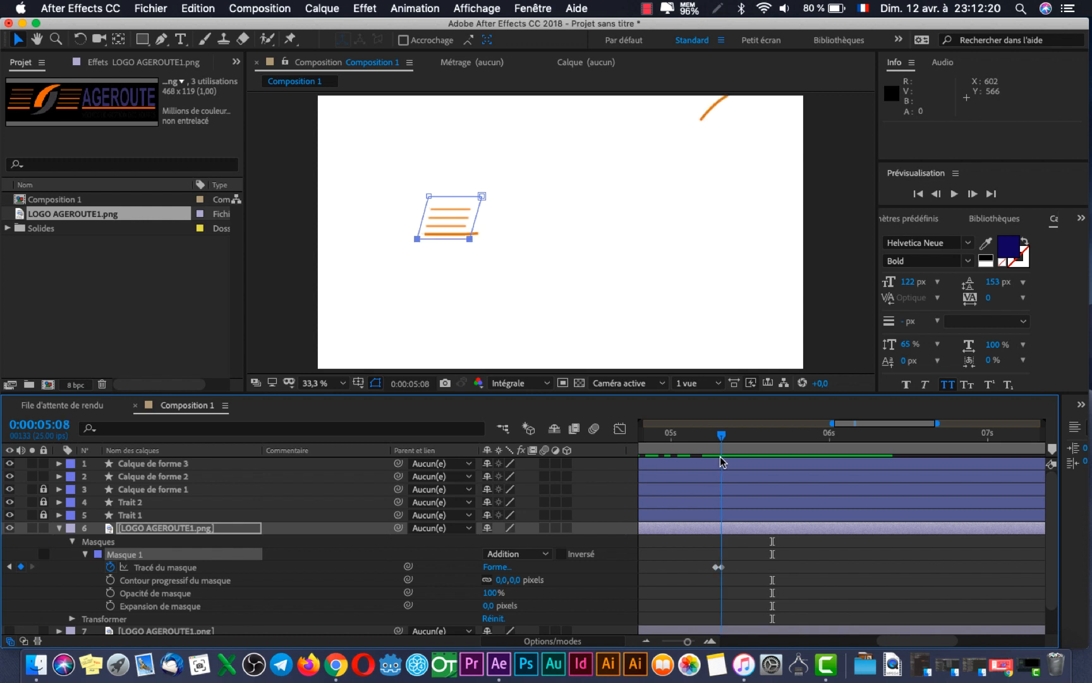
left_click(470, 238)
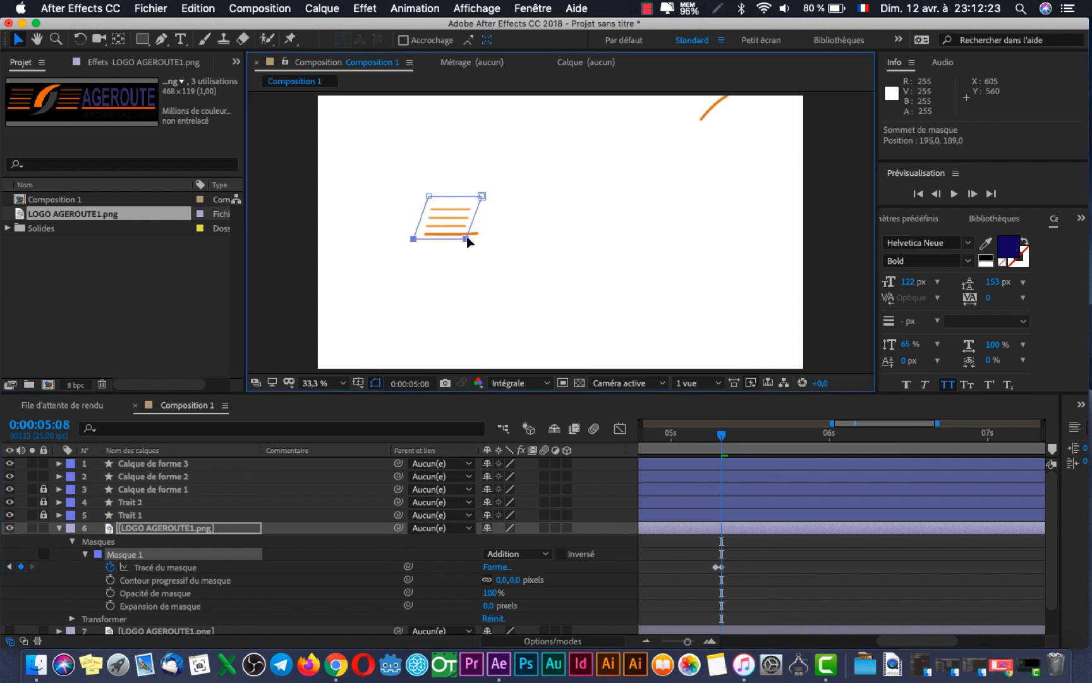
left_click(714, 437)
key("space")
key("space")
- Pull the right edge of Masque 1 slightly inward at the 0:00:05:07 keyframe and preview the fourth line's reveal
left_click_drag(767, 436, 716, 466)
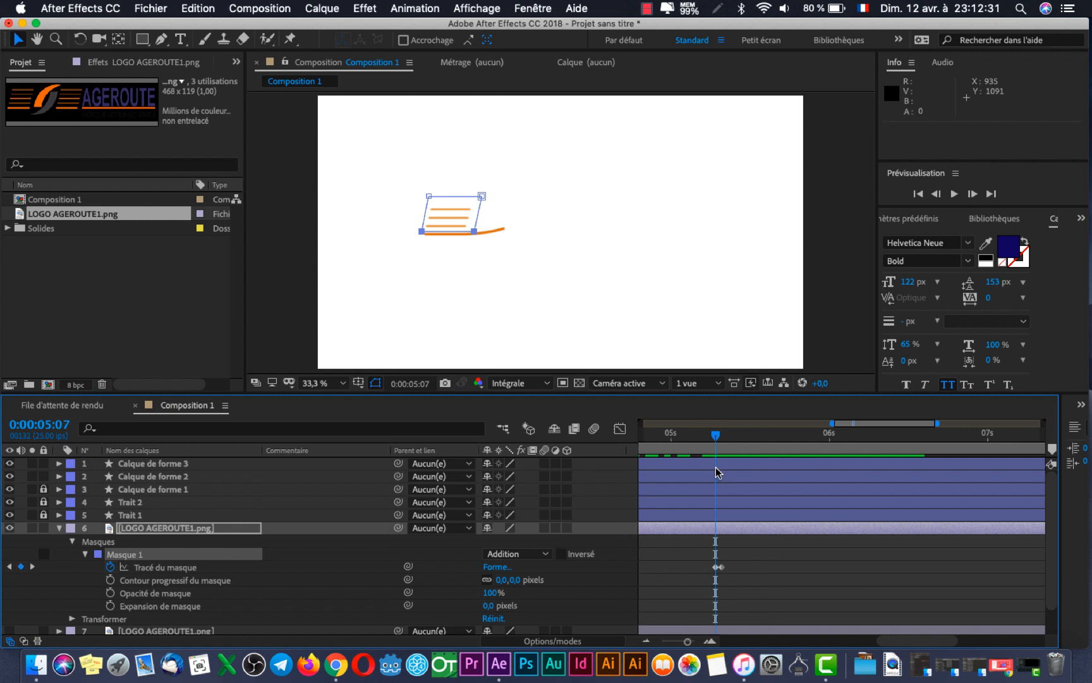
left_click_drag(477, 205, 473, 204)
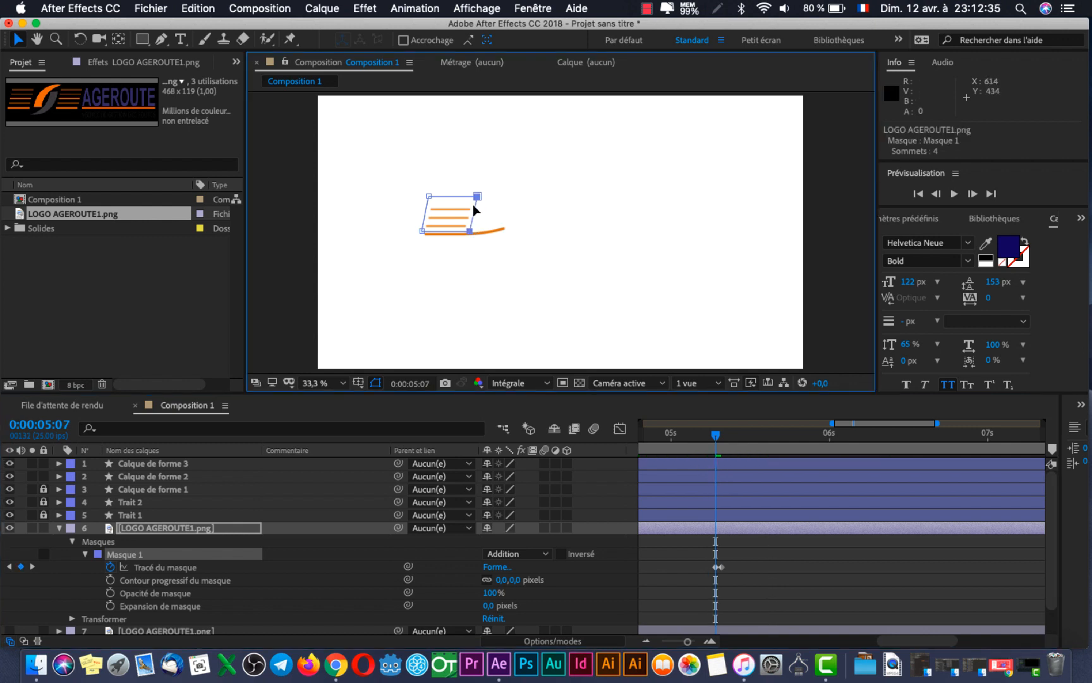
left_click(701, 439)
key("space")
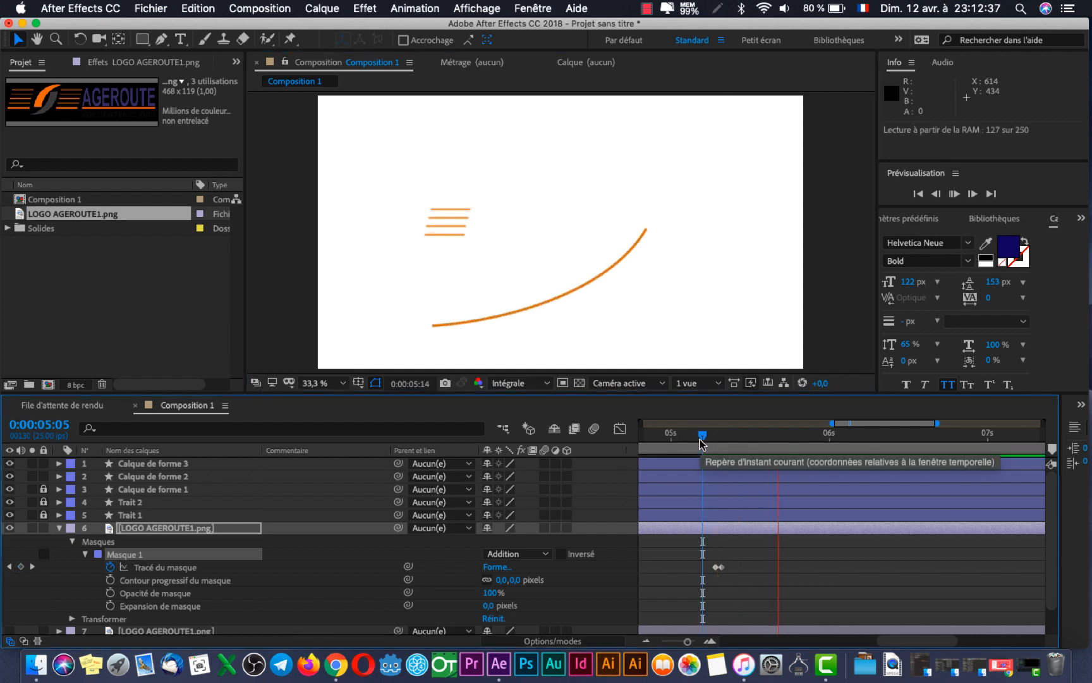
key("space")
- Add a Tracé du masque keyframe at 0:00:06:19 to hold the four-line mask shape
left_click_drag(823, 436, 953, 432)
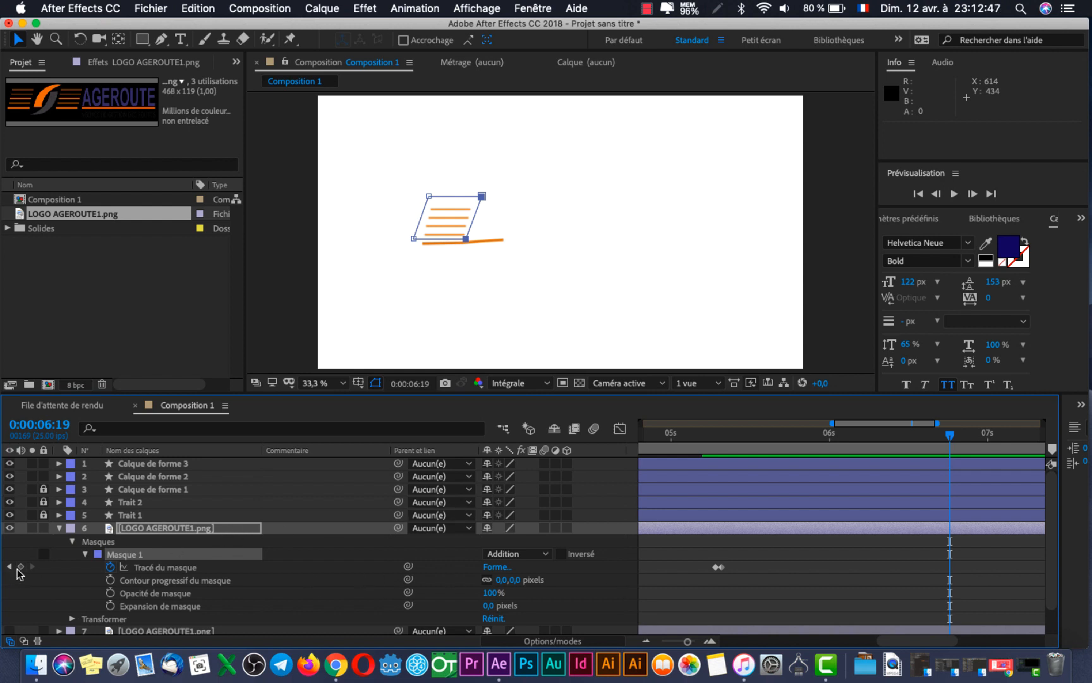
left_click(20, 568)
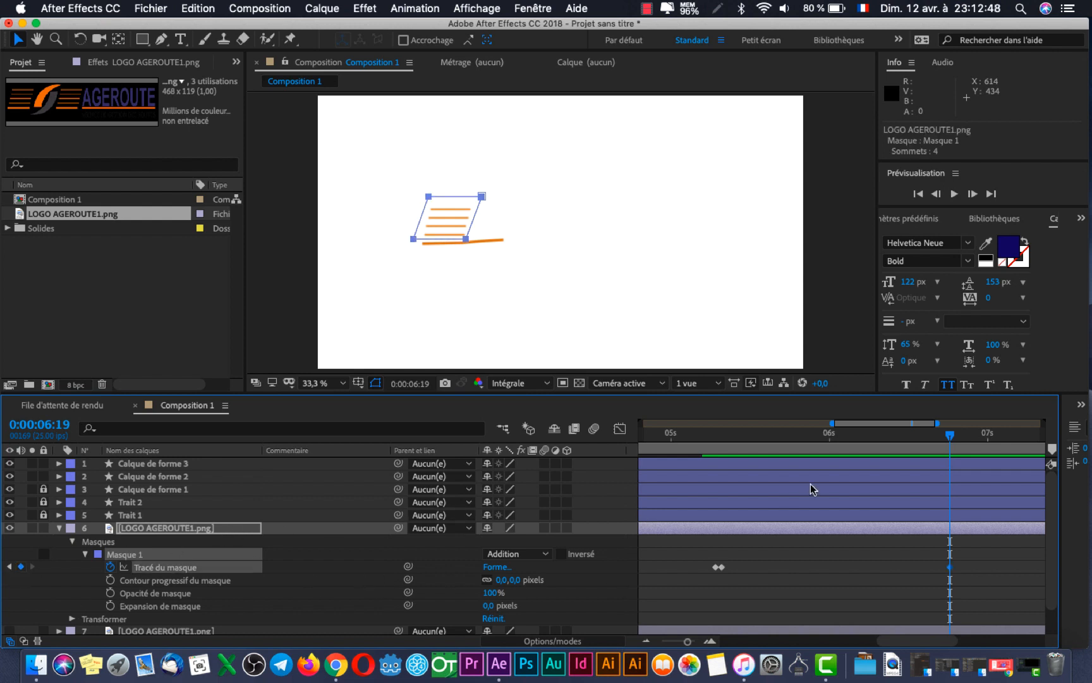
left_click(942, 432)
- Extend the lower edge of Masque 1 over the fifth speed line at 0:00:06:20 and deselect the logo layer
left_click_drag(948, 439, 962, 443)
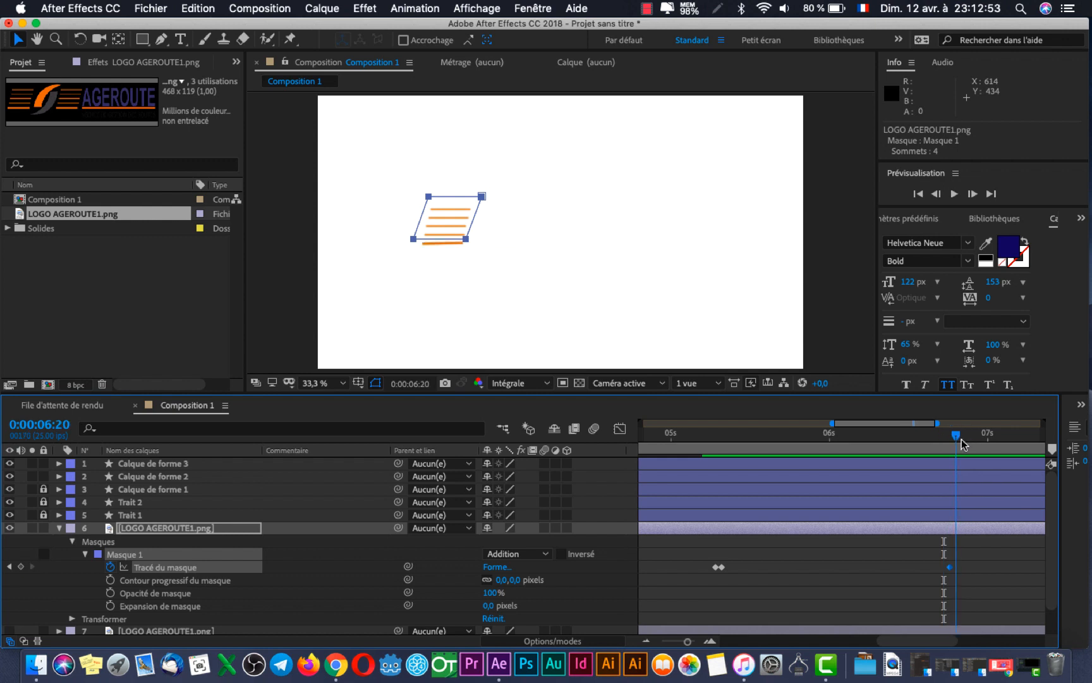
left_click(449, 240)
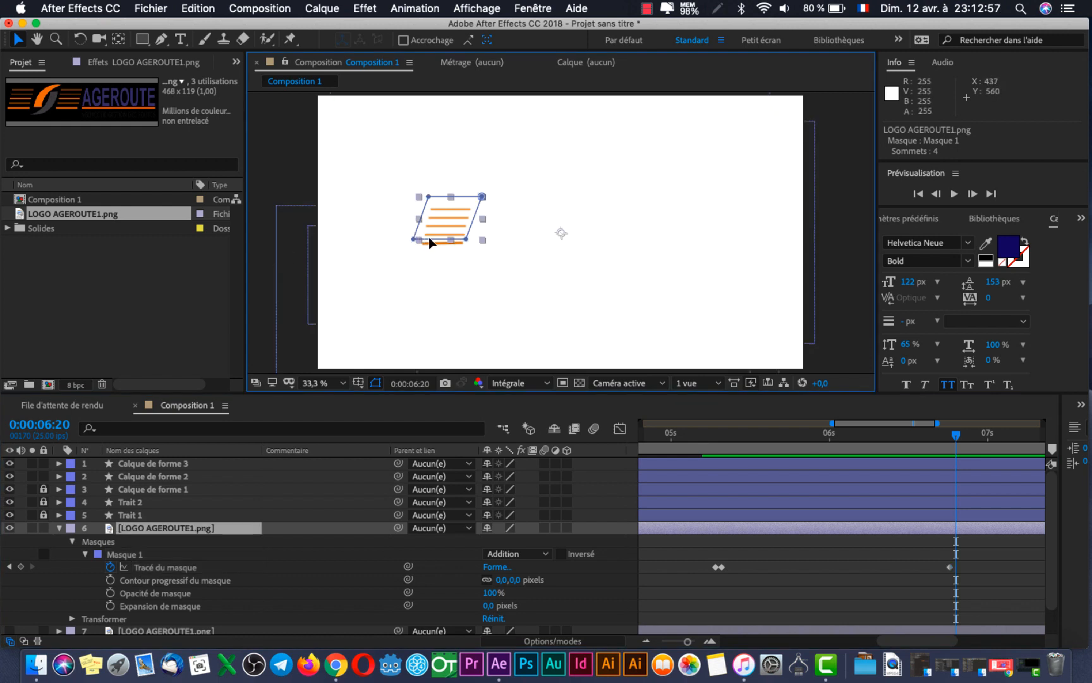
left_click_drag(431, 239, 431, 249)
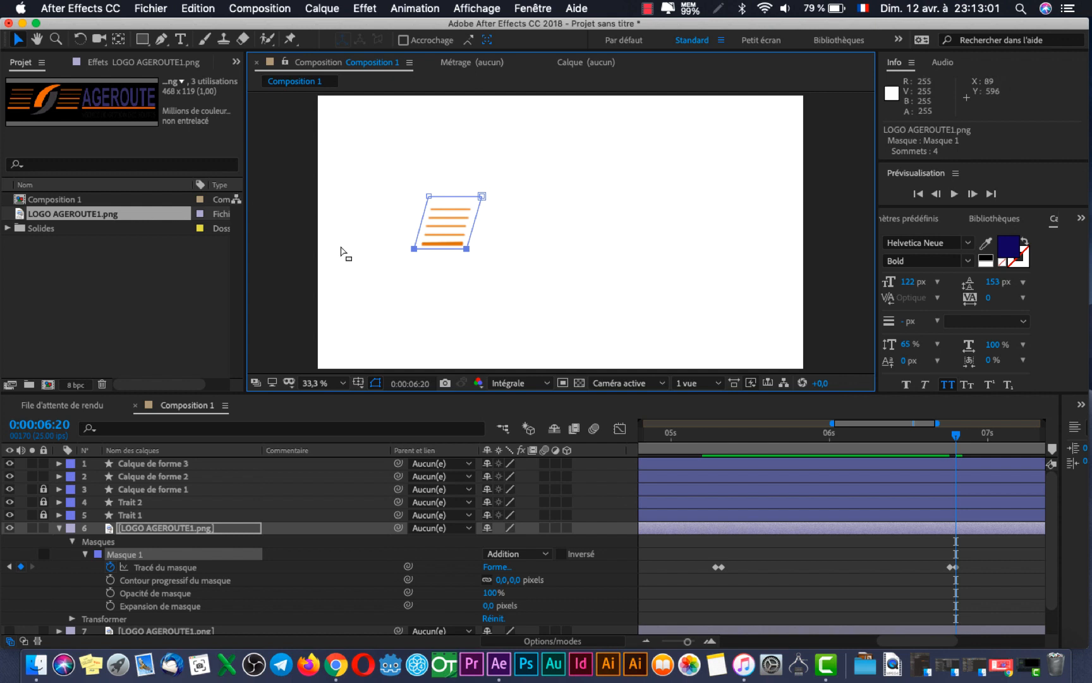
left_click(271, 251)
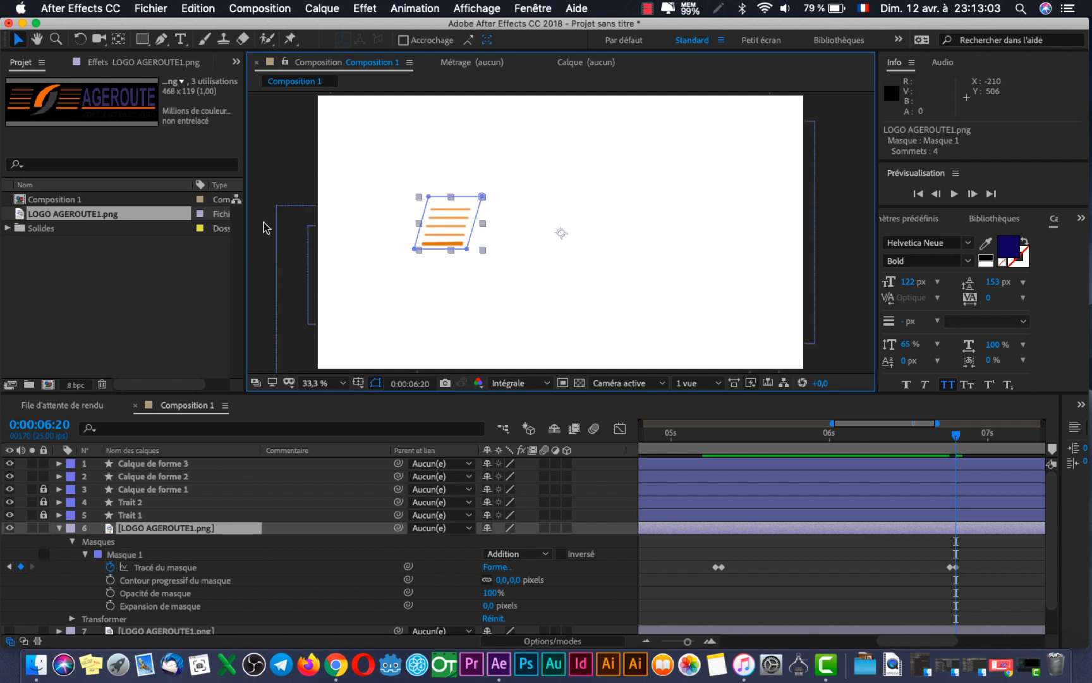
left_click(297, 159)
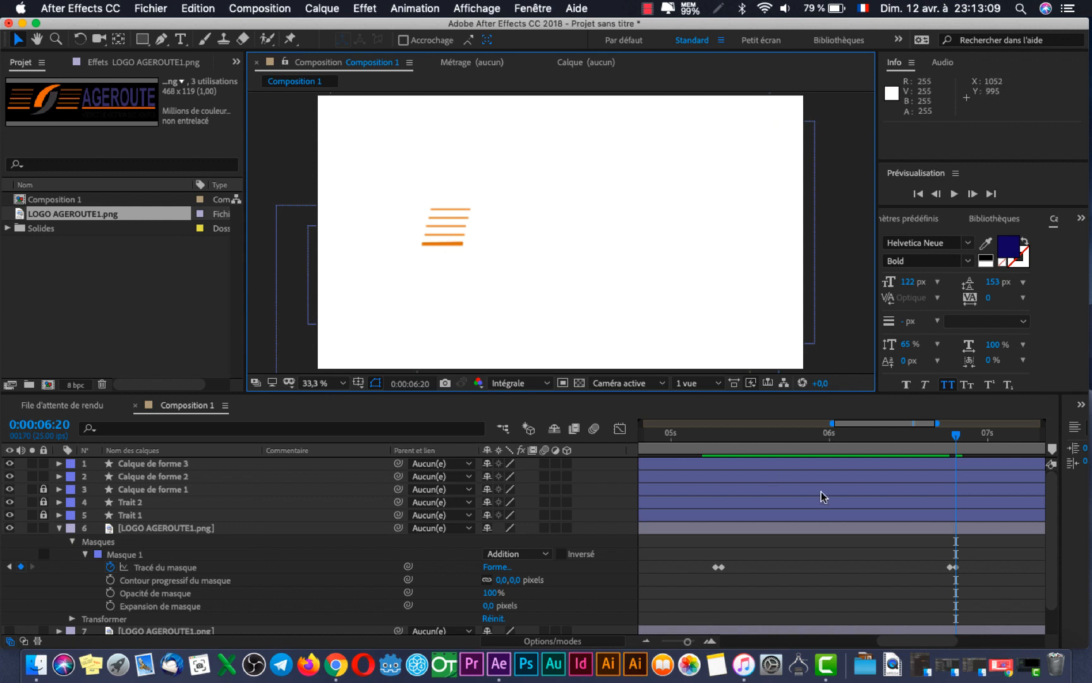
- Play the whole animation from 0:00:00:00 and scrub up to 0:00:07:06 to check the reveal of all five lines
left_click_drag(957, 444, 635, 465)
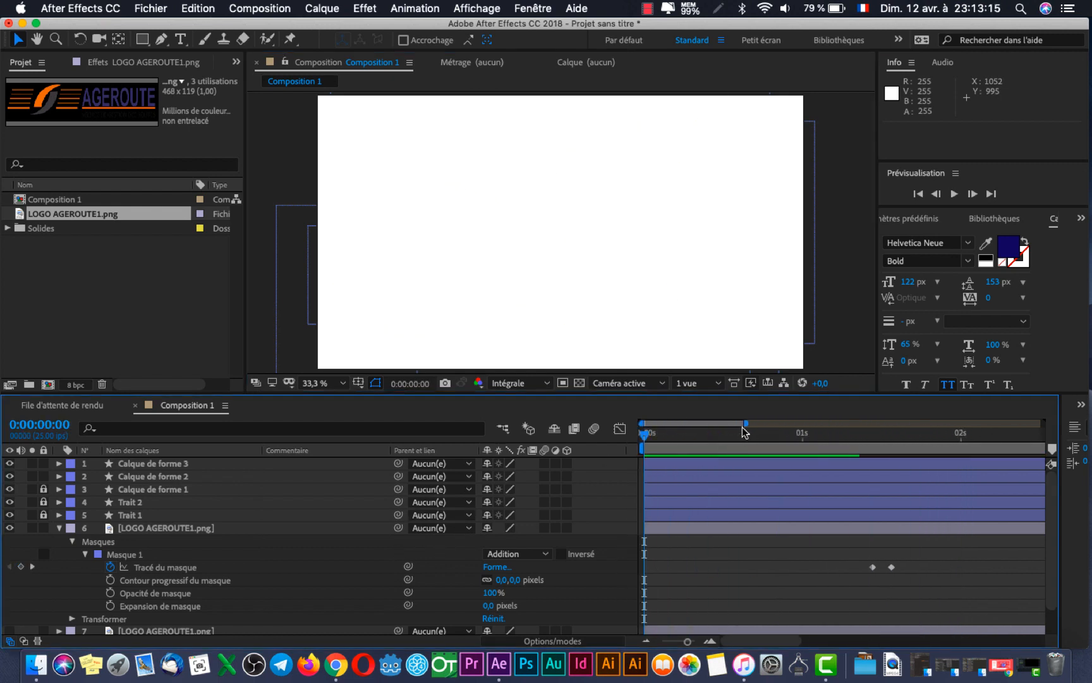
left_click_drag(745, 433, 1083, 405)
key("space")
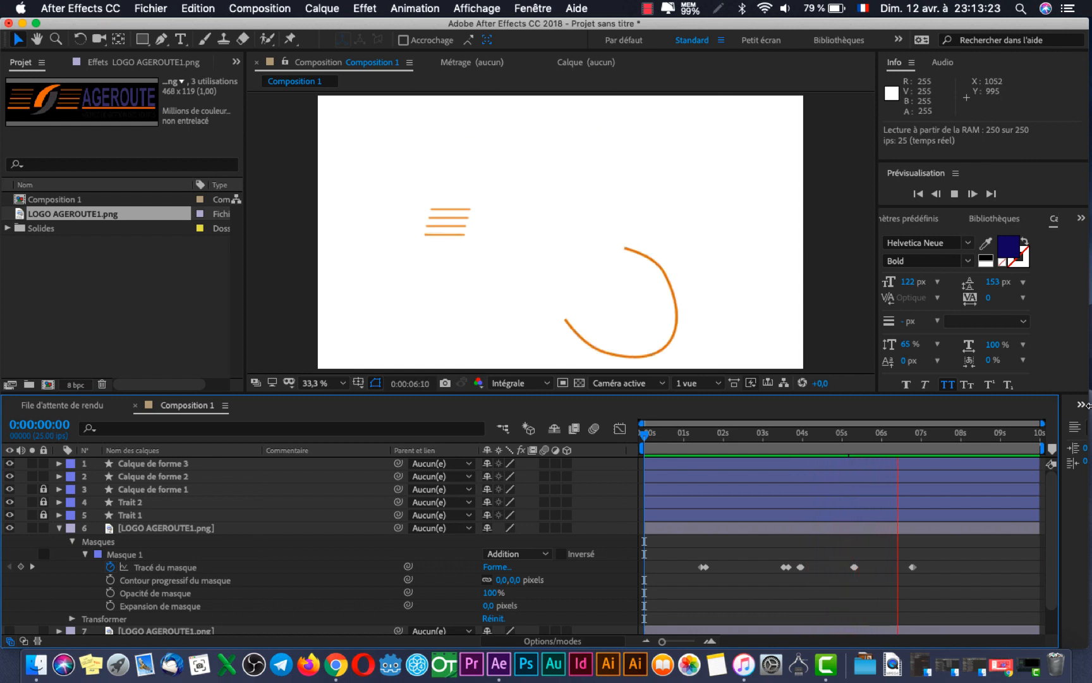
key("space")
left_click_drag(780, 437, 862, 447)
left_click_drag(894, 447, 931, 438)
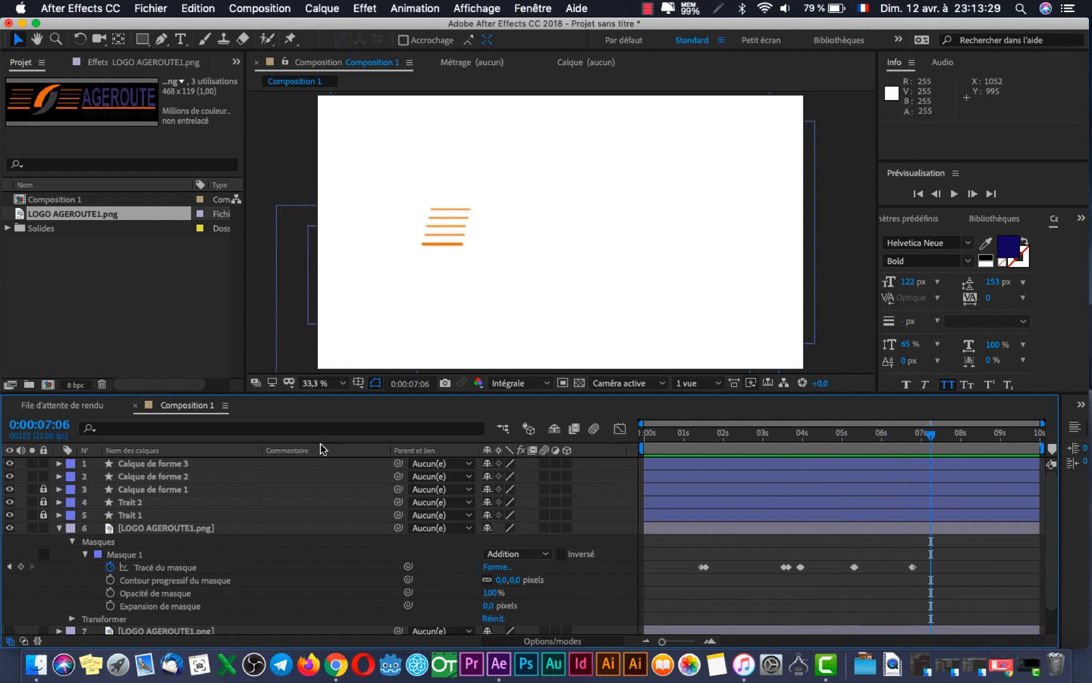
- Switch to Finder, play the reference video VIDEO ANNONCE AGEROUTE.mp4 to check its logo reveal, and return to After Effects
left_click(37, 663)
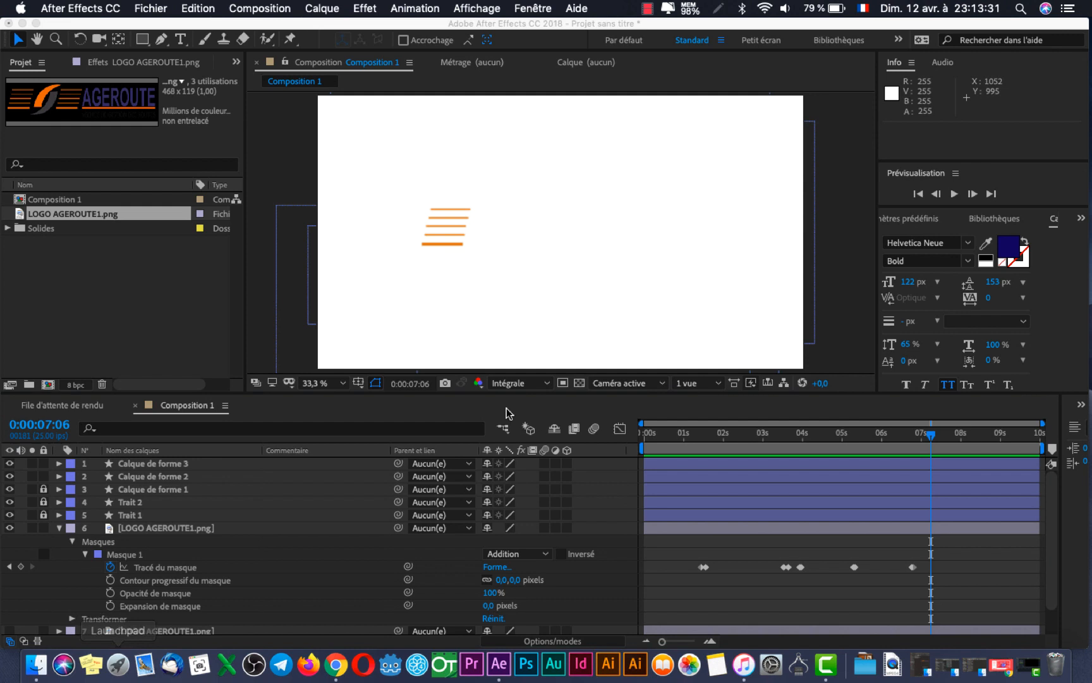
key("space")
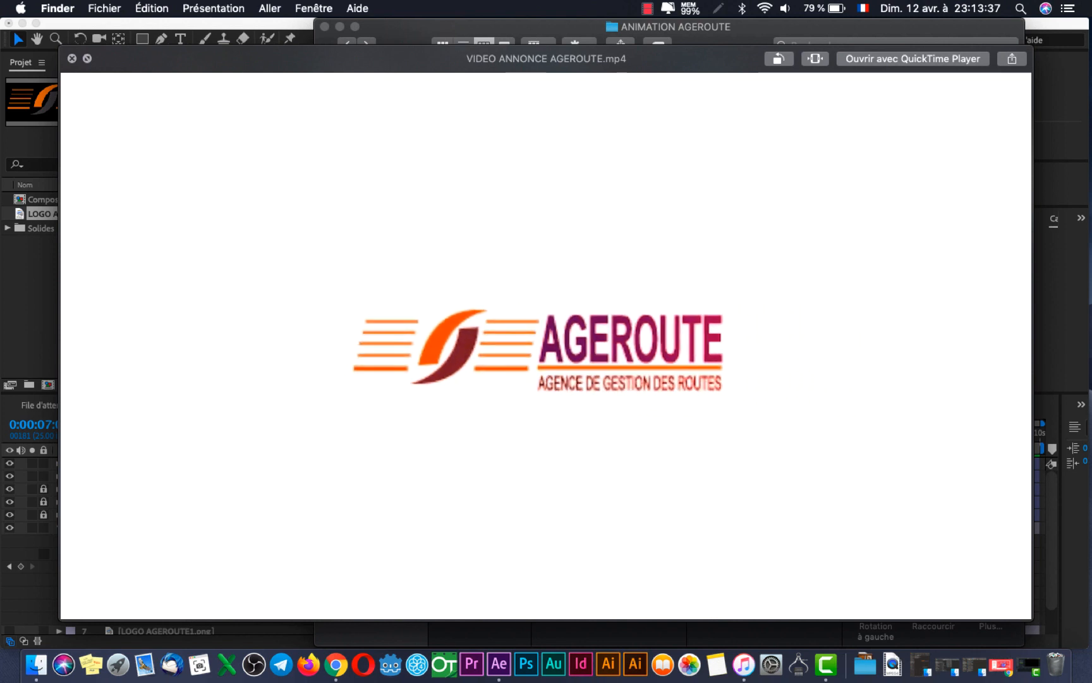
key("space")
key("space")
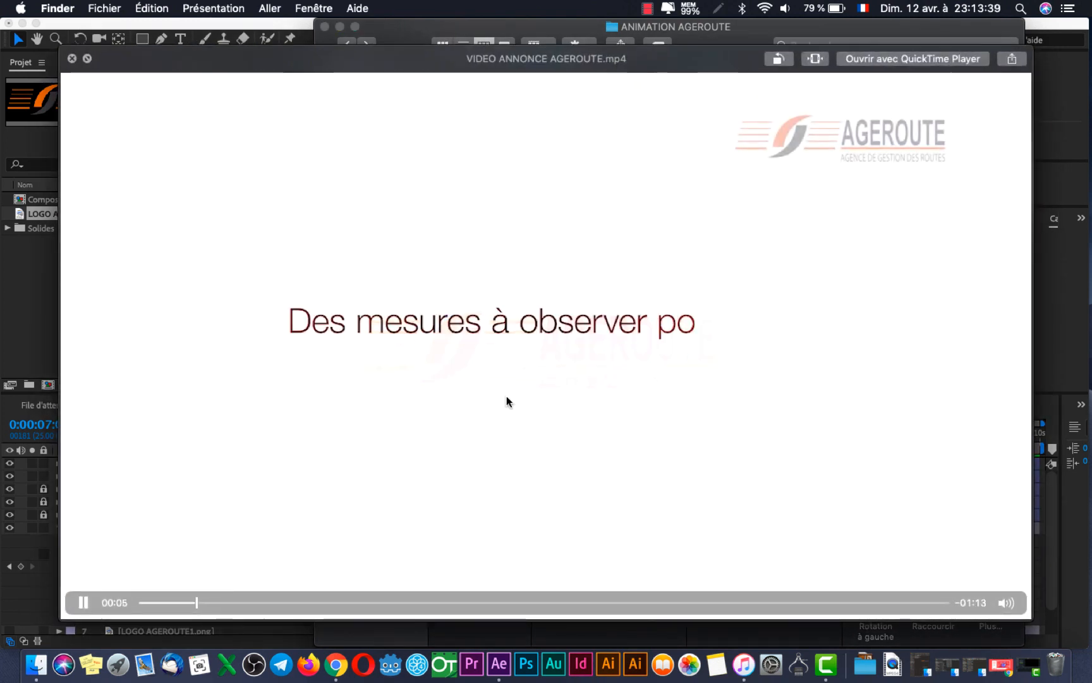
key("space")
left_click(34, 591)
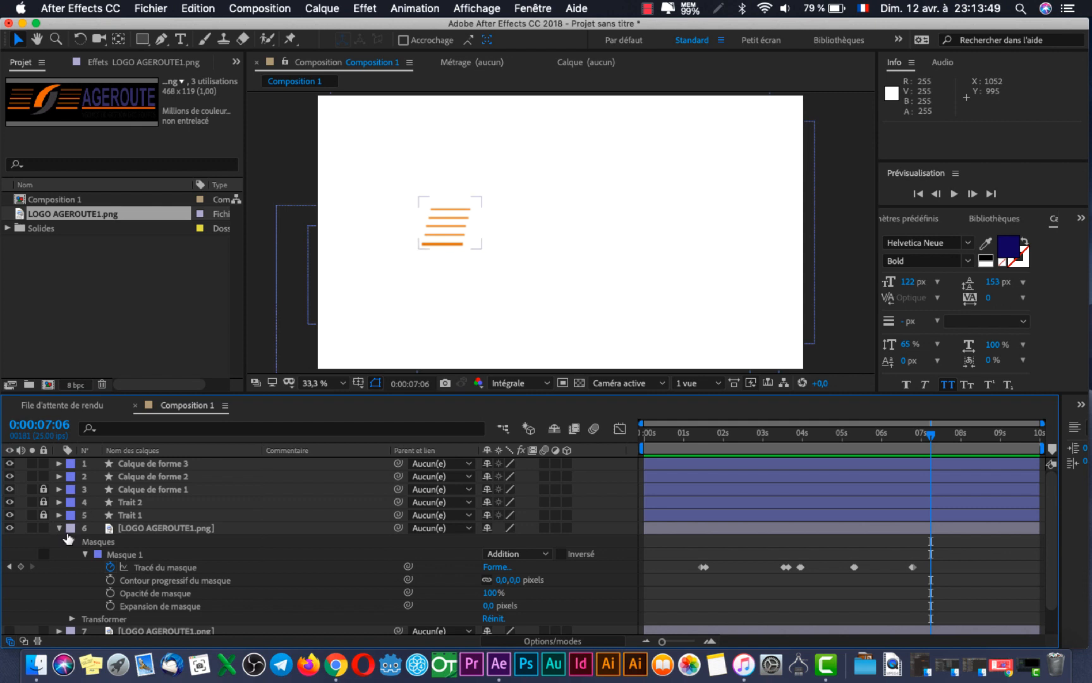
- Collapse the properties of logo layer 6 and make the hidden logo layer 7 visible
left_click(60, 528)
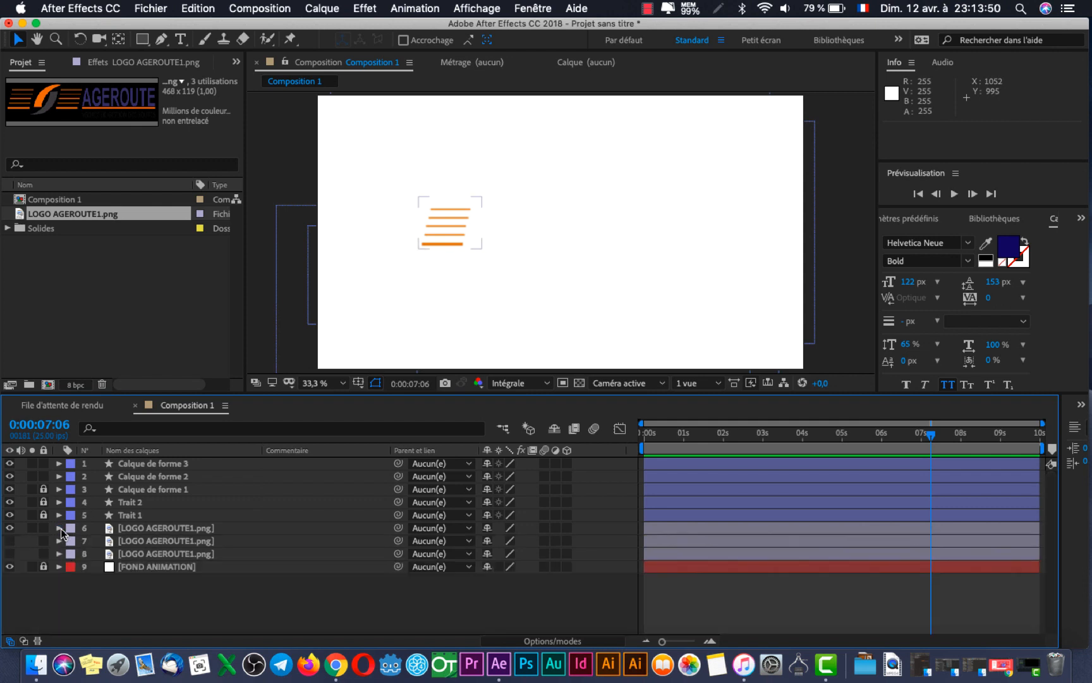
left_click(151, 531)
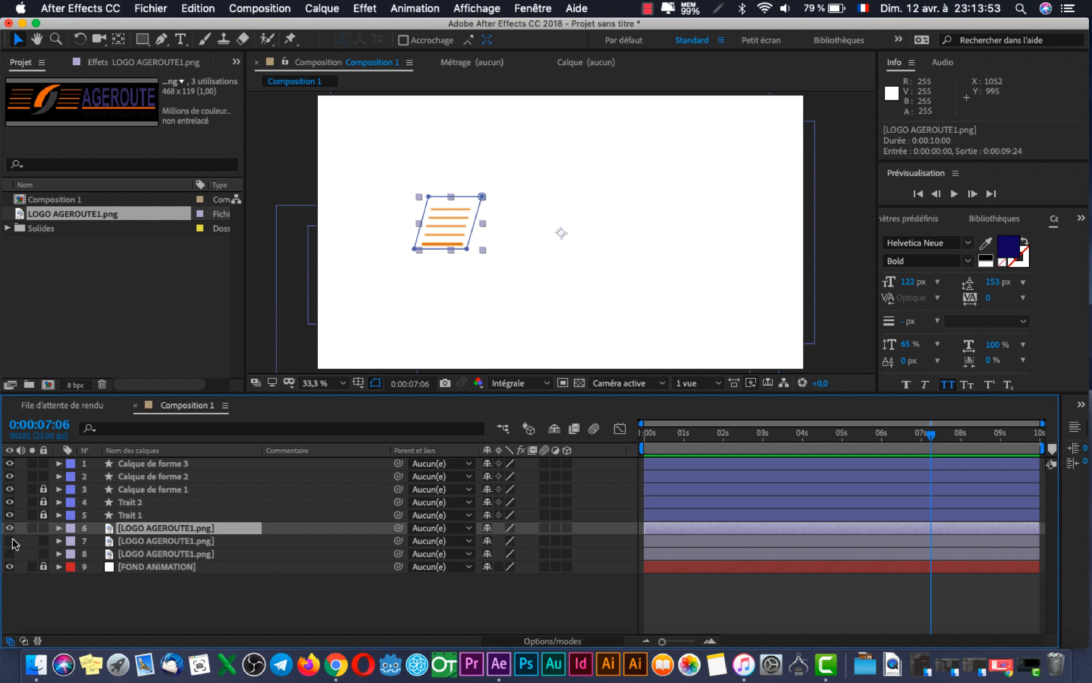
left_click(11, 541)
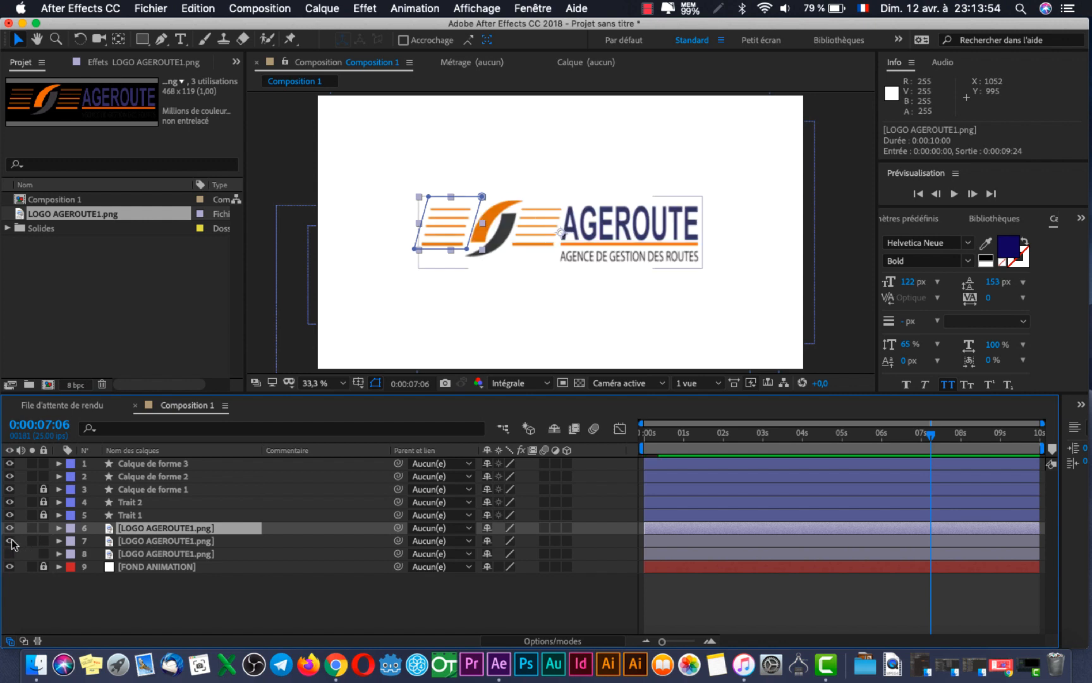
left_click(225, 592)
- Draw a rectangular mask around the entire logo on layer 7, move the time to 0:00:07:10 and collapse the layer's properties
left_click(167, 543)
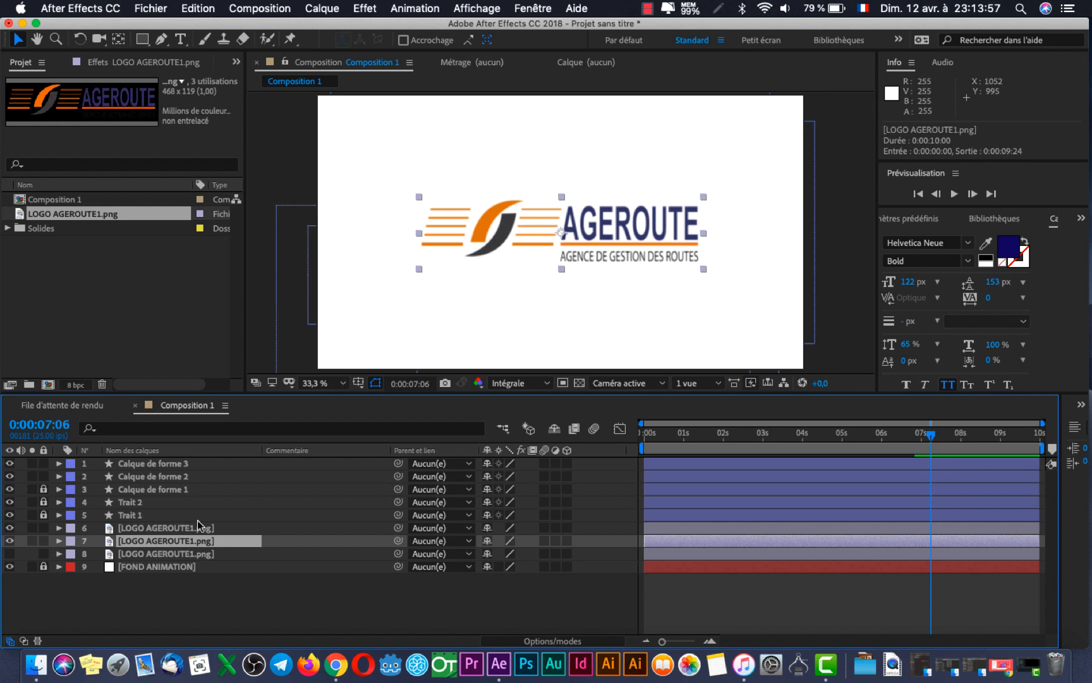
left_click(142, 39)
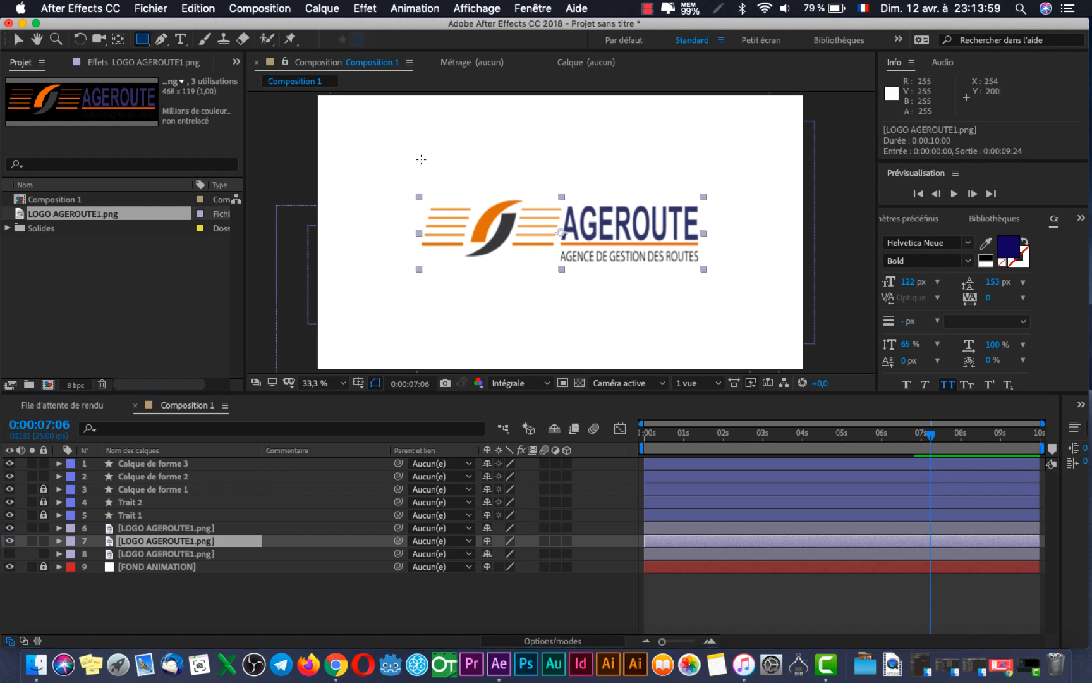
mouse_move(398, 190)
left_mouse_down()
mouse_move(646, 297)
mouse_move(718, 276)
left_mouse_up()
left_click_drag(643, 435, 938, 452)
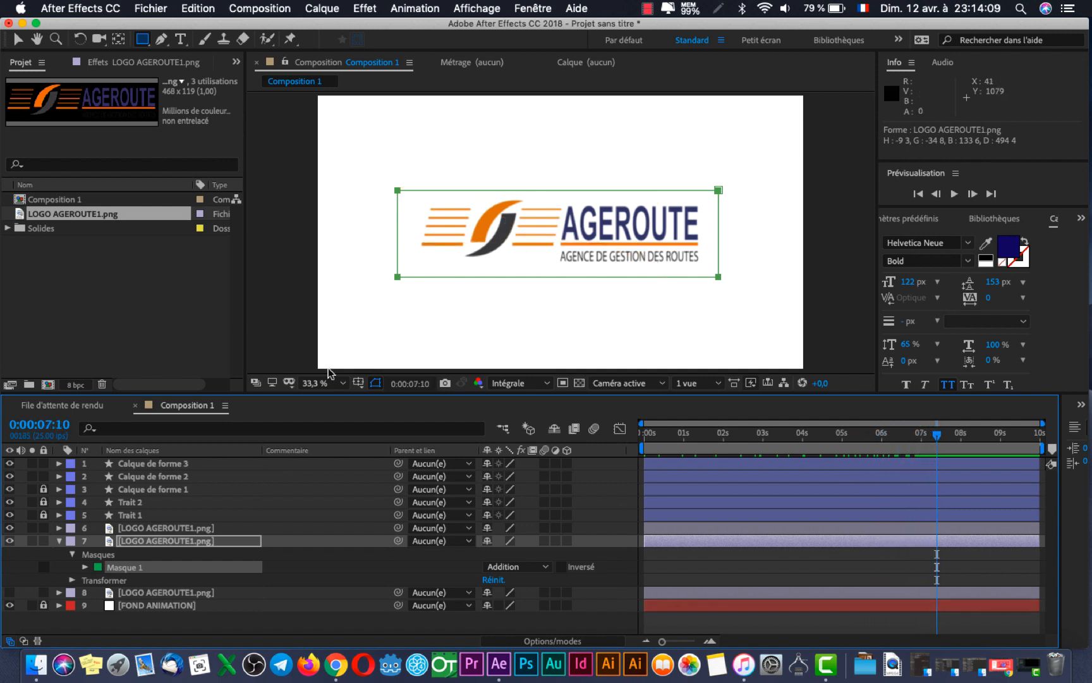
left_click(59, 541)
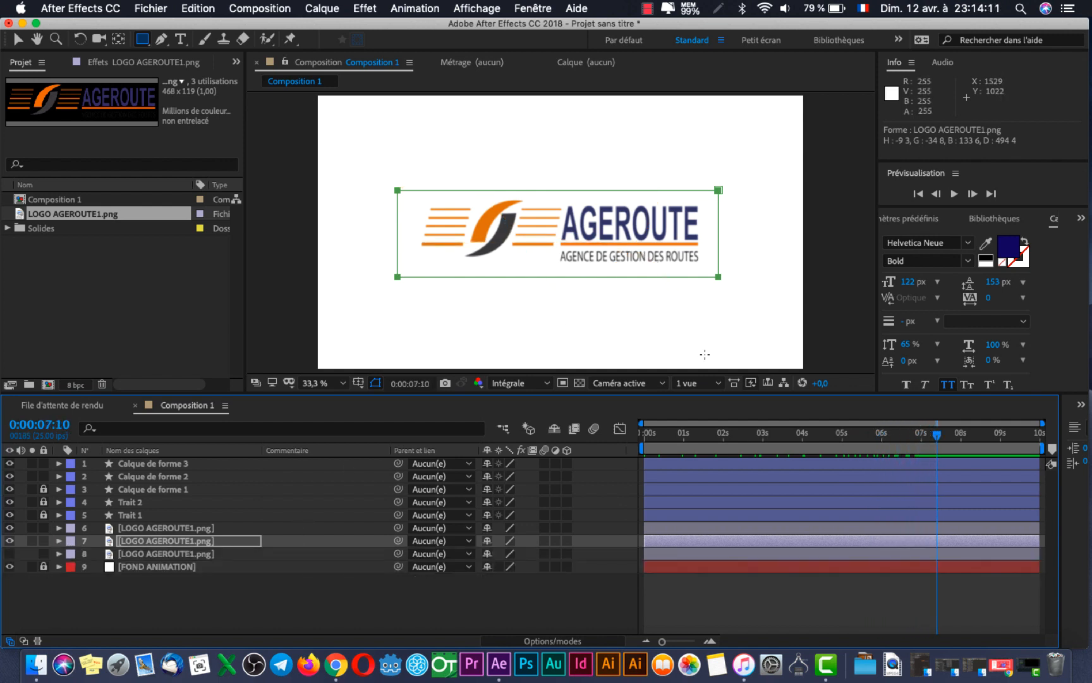
left_click(133, 543)
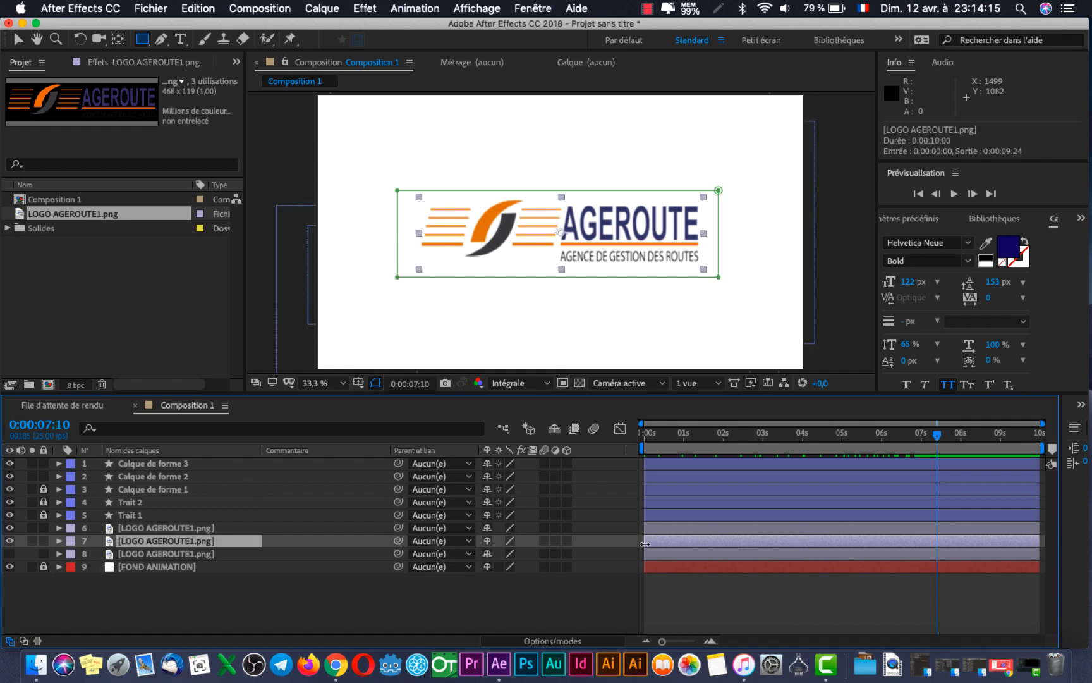
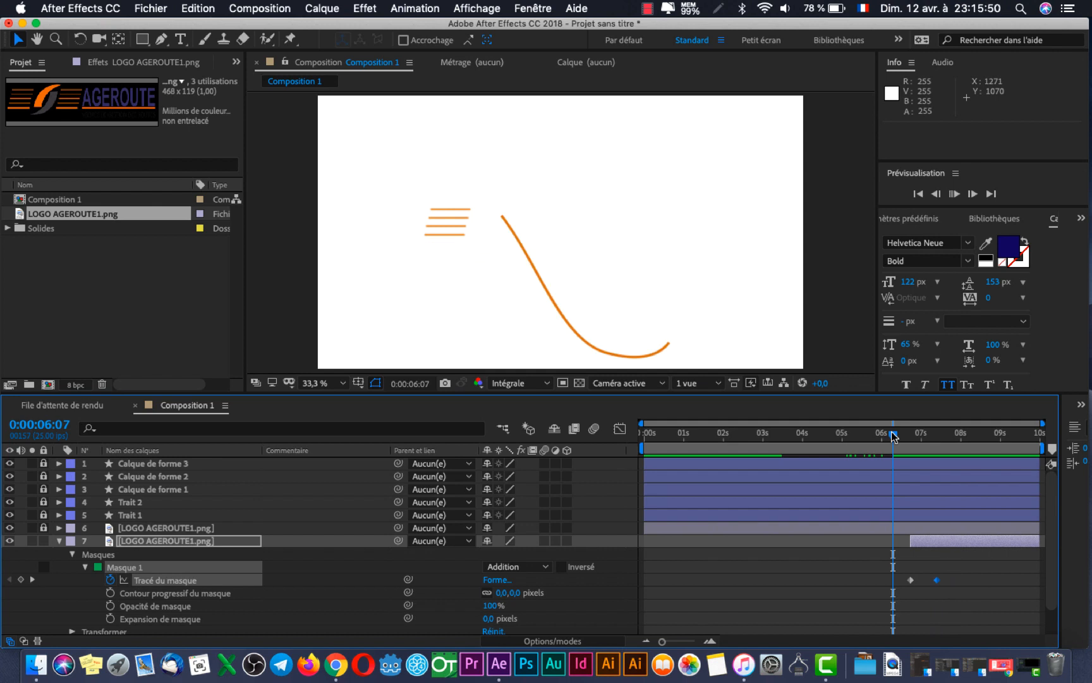
- Preview the mask wipe that reveals the full logo after the fifth speed line
key("space")
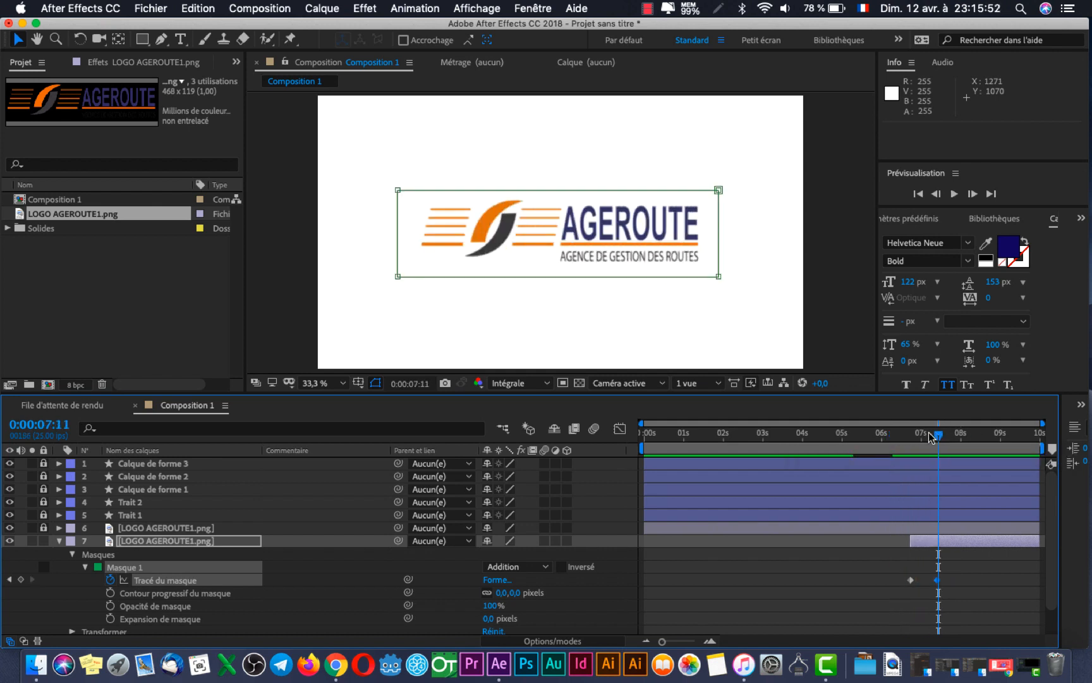
key("space")
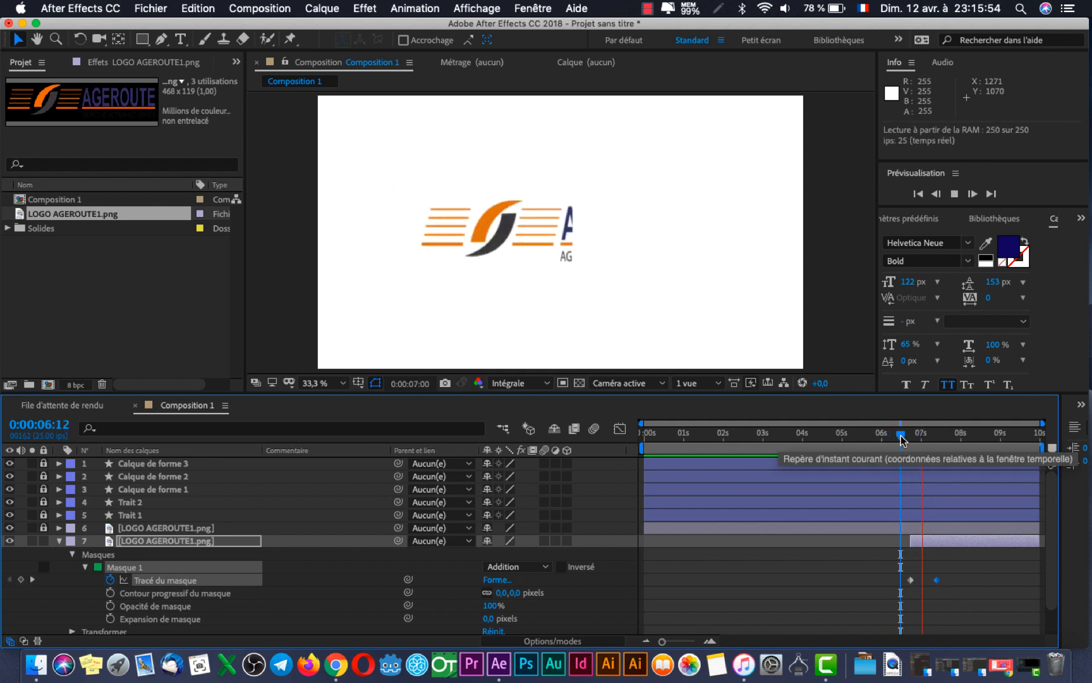
key("space")
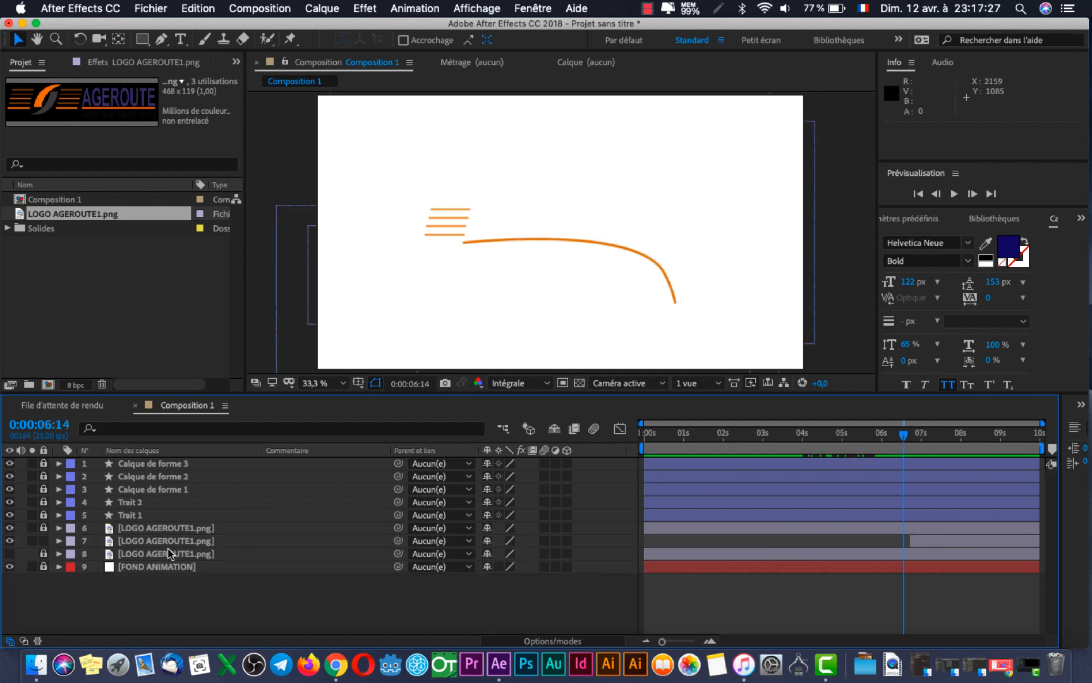
- Duplicate the masked full-logo layer 7 twice
left_click(159, 541)
left_click(730, 505)
left_click_drag(906, 433, 918, 437)
left_click(921, 540)
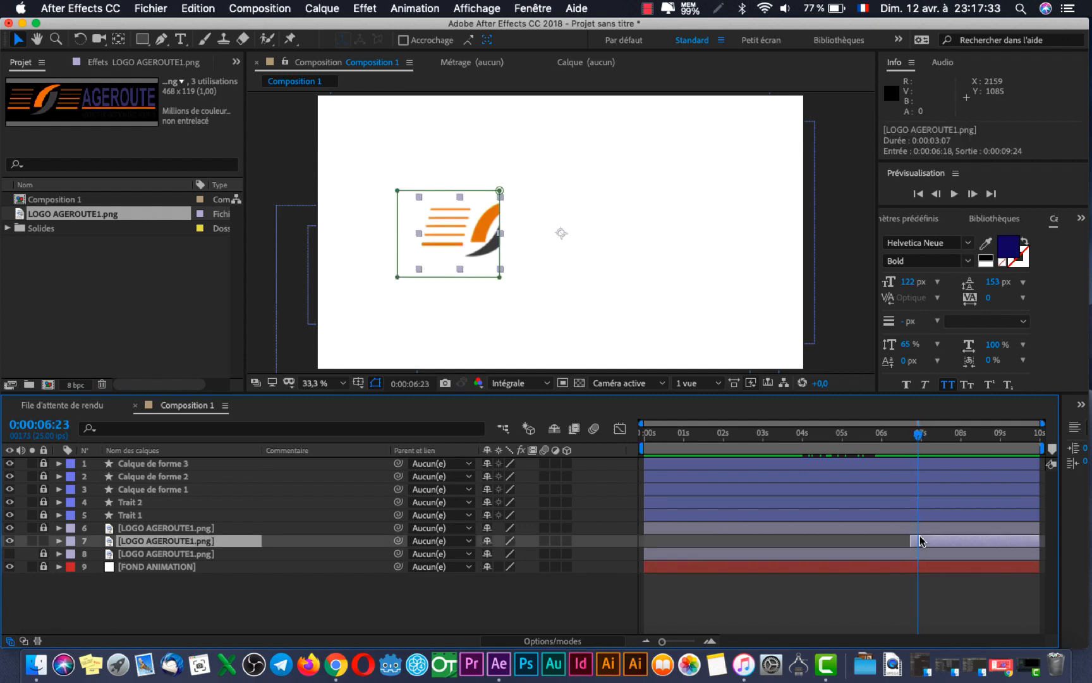
key("super+d")
key("super+d")
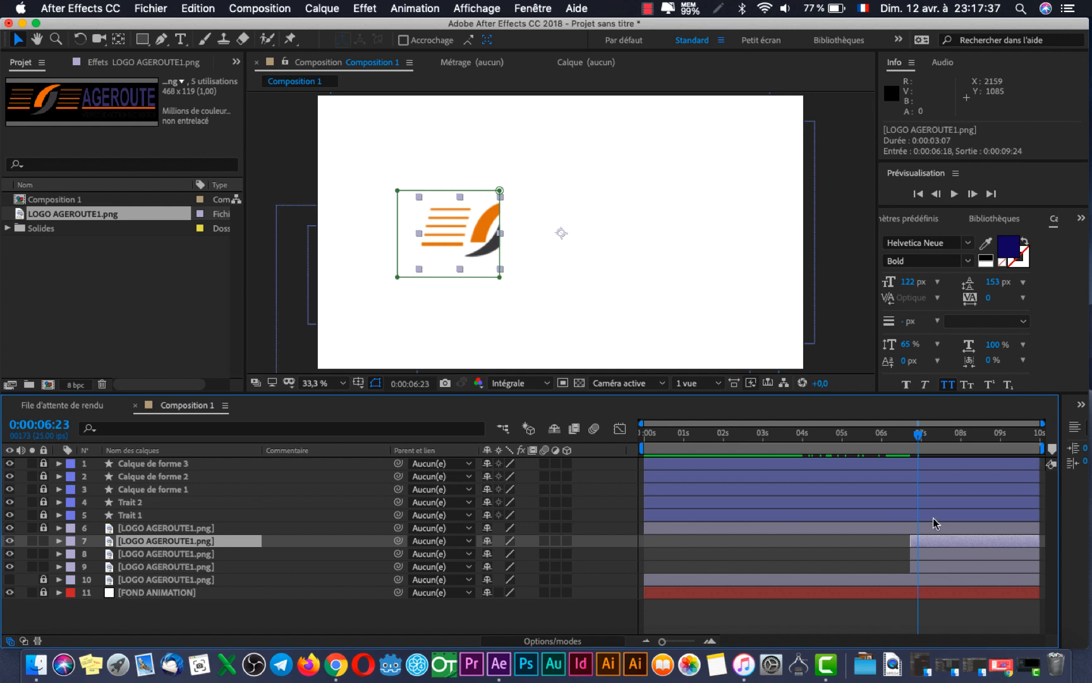
- Show the Masque 1 path keyframes on logo layers 7, 8 and 9
key("m")
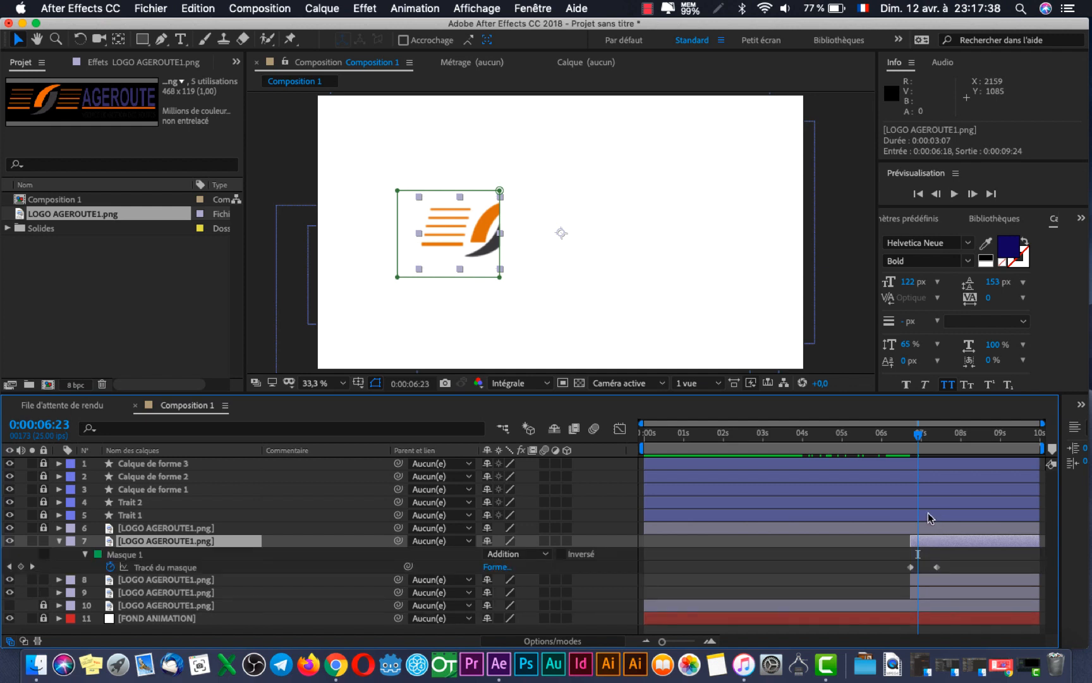
left_click(930, 582)
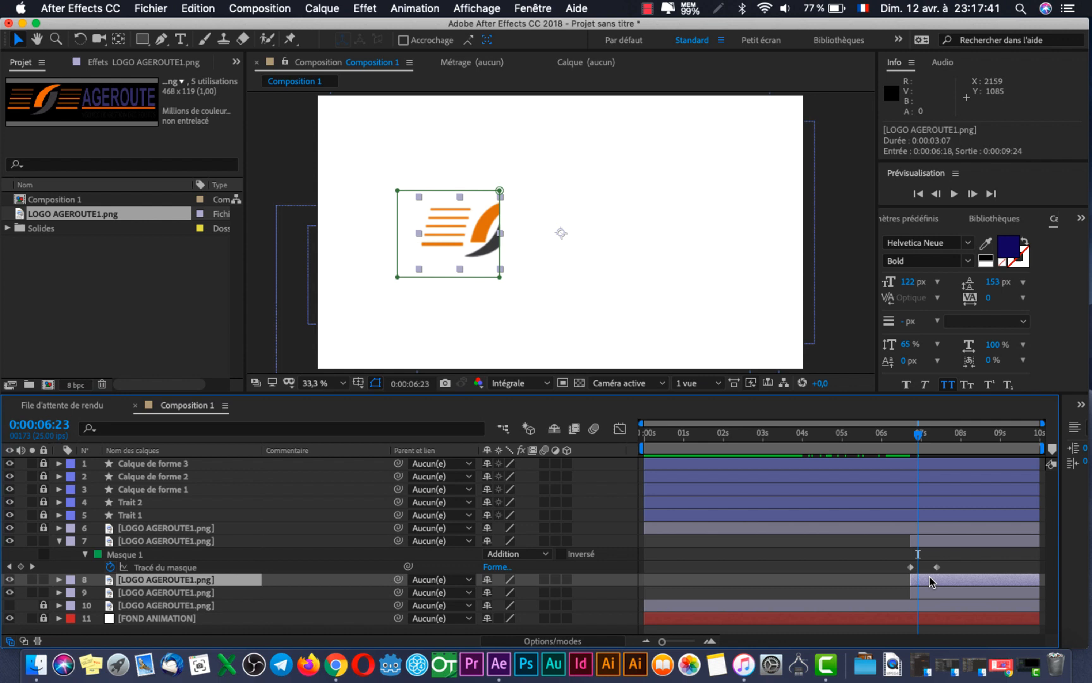
key("m")
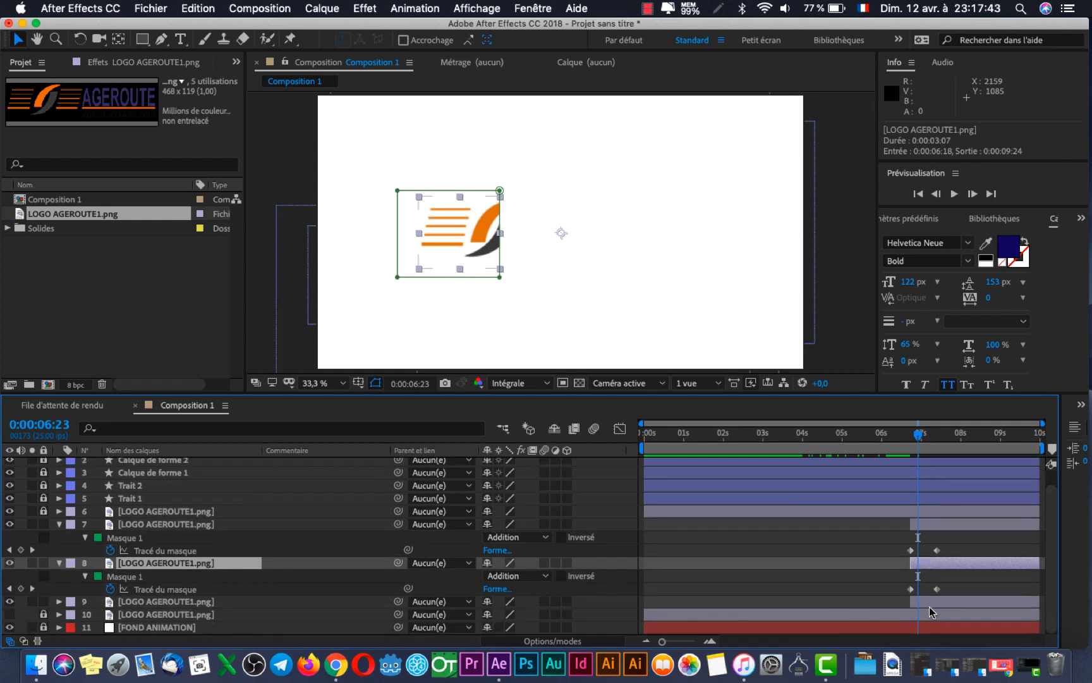
left_click(929, 605)
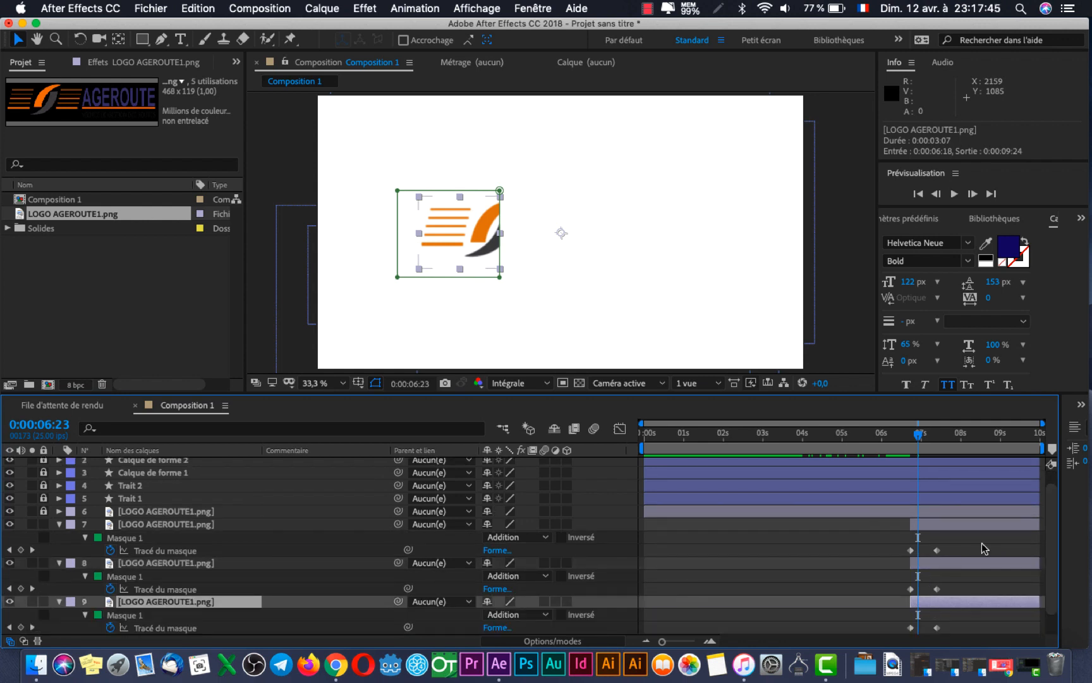
key("m")
- Shift logo layers 7 and 8 later in time, starting layer 7 at 0:00:07:13, and preview the staggered reveal
left_click_drag(929, 543, 973, 504)
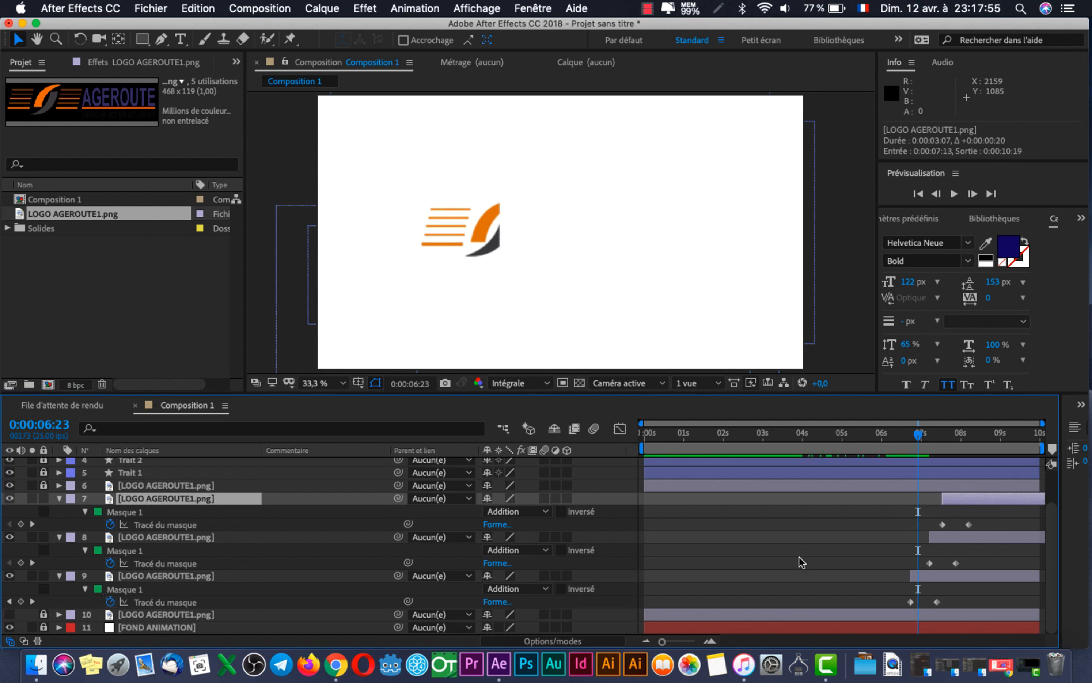
key("space")
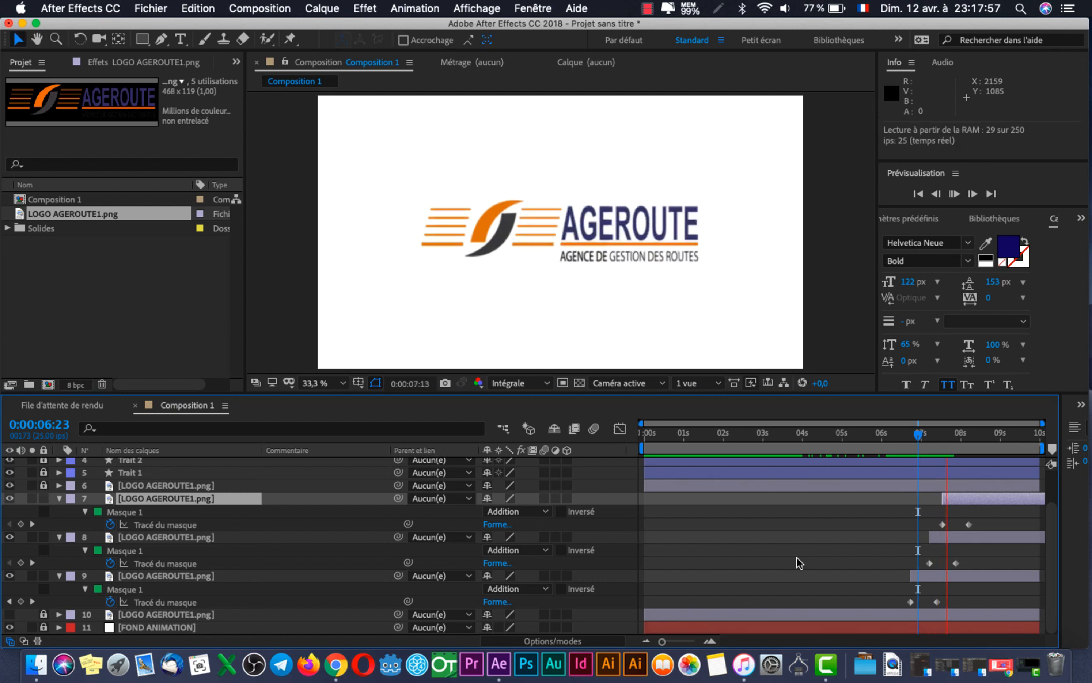
key("space")
left_click_drag(901, 442, 921, 466)
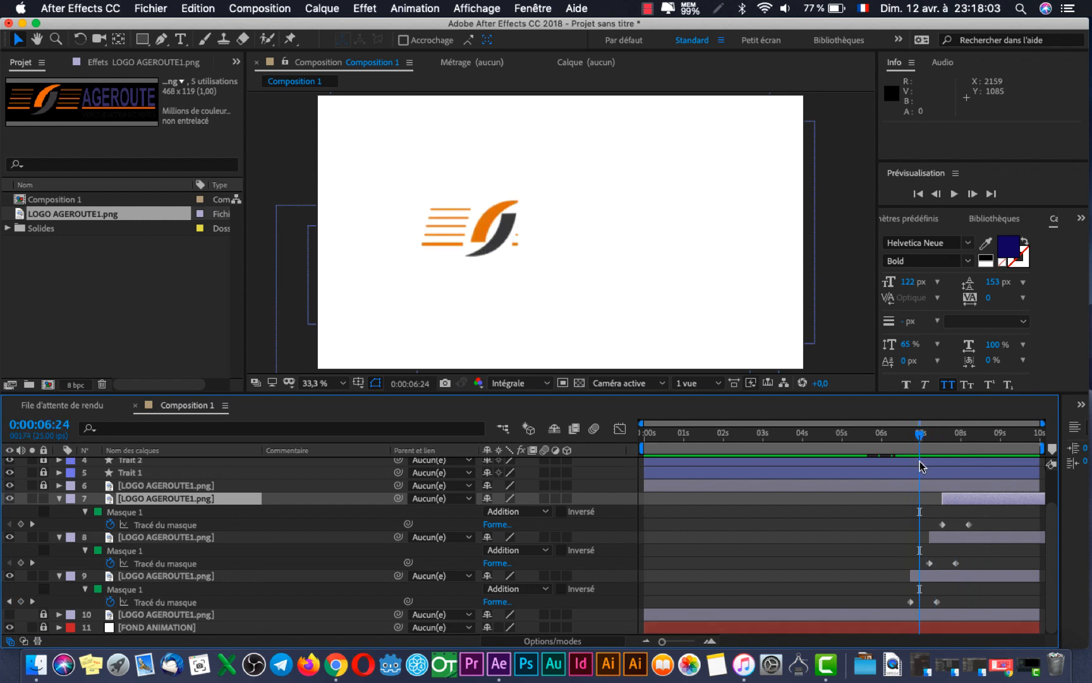
- Search the effects for "remplir" and apply the Remplir effect to logo layer 9
left_click(906, 225)
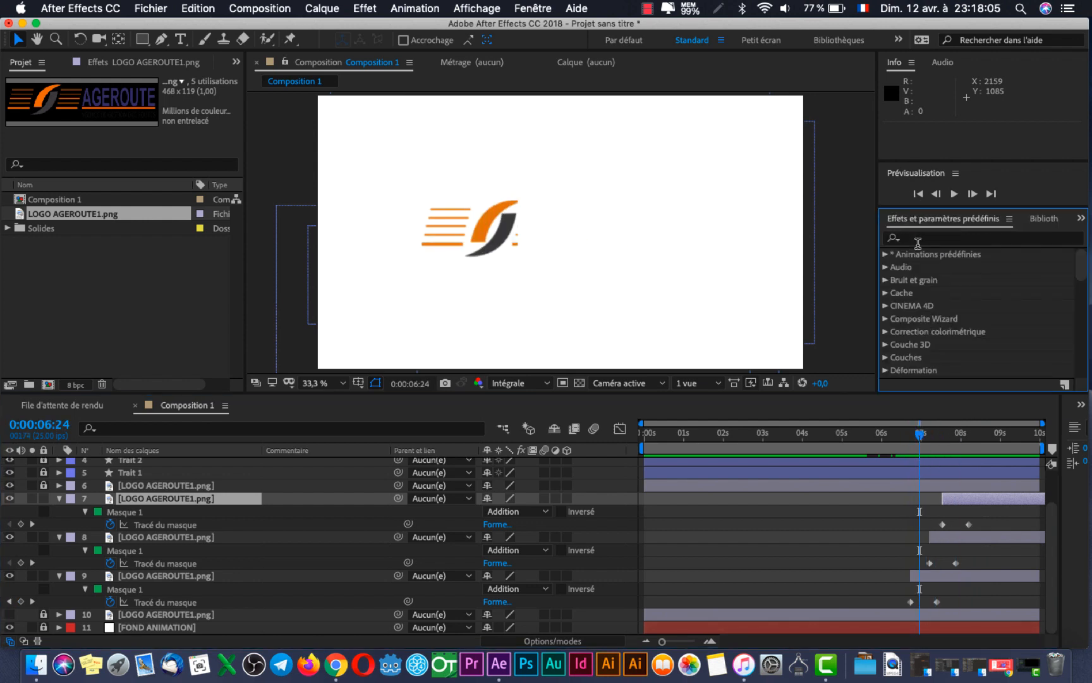
left_click(913, 239)
type("remp")
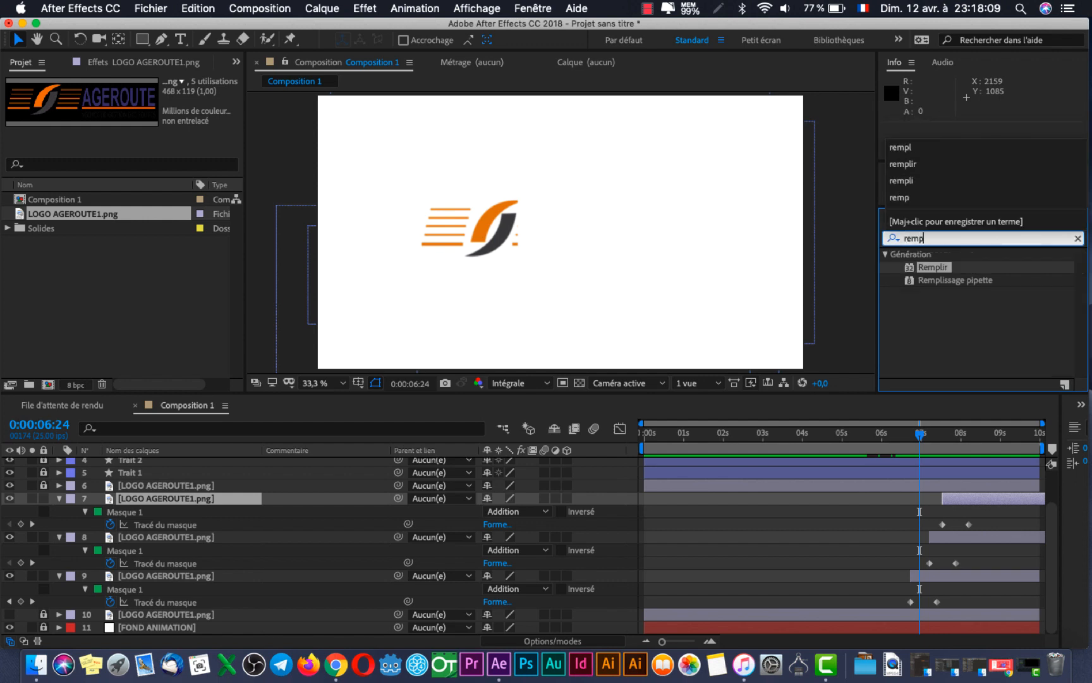
type("lir")
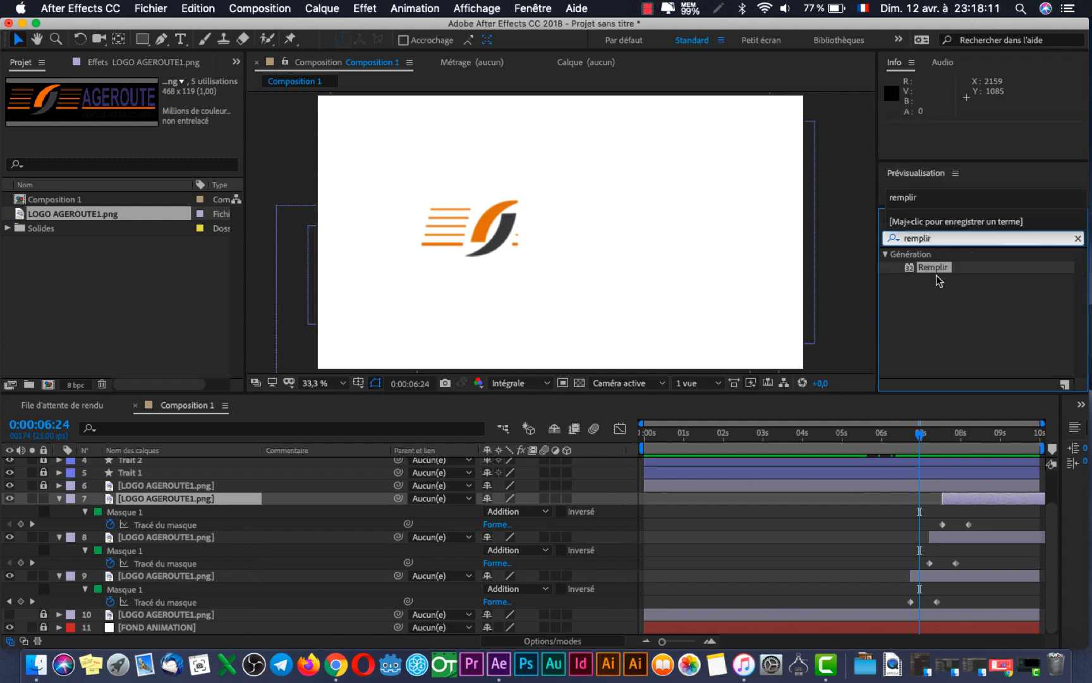
left_click_drag(910, 268, 926, 577)
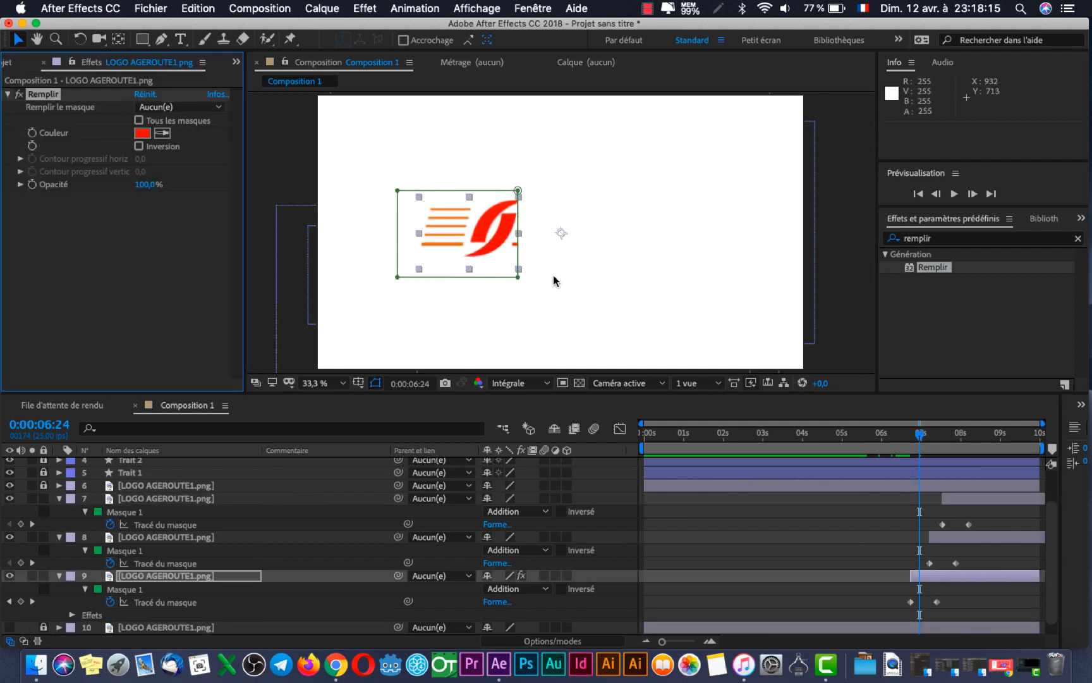
- Set the Remplir colour of logo layer 9 to orange E26000
left_click(149, 134)
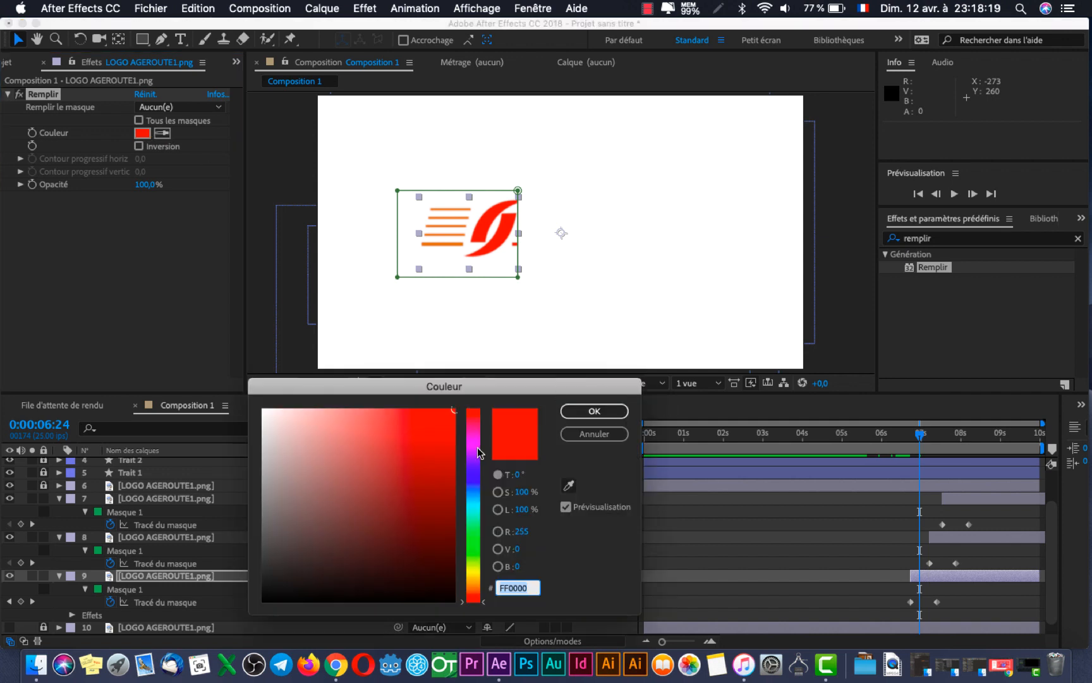
left_click_drag(480, 574, 482, 591)
left_click_drag(439, 470, 459, 417)
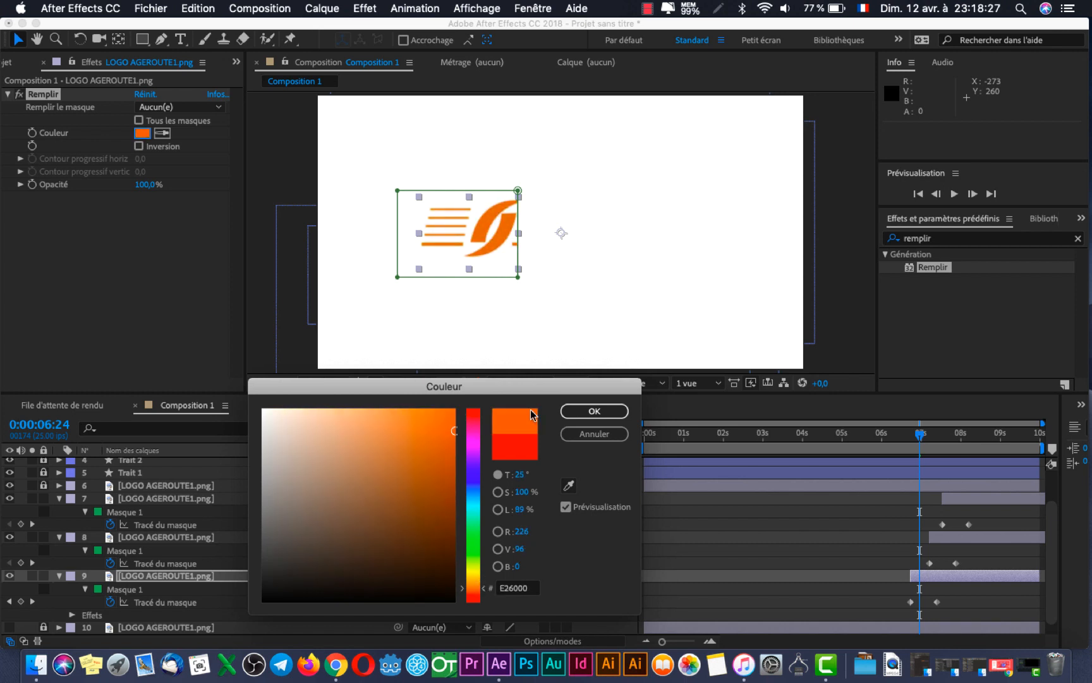
left_click(594, 411)
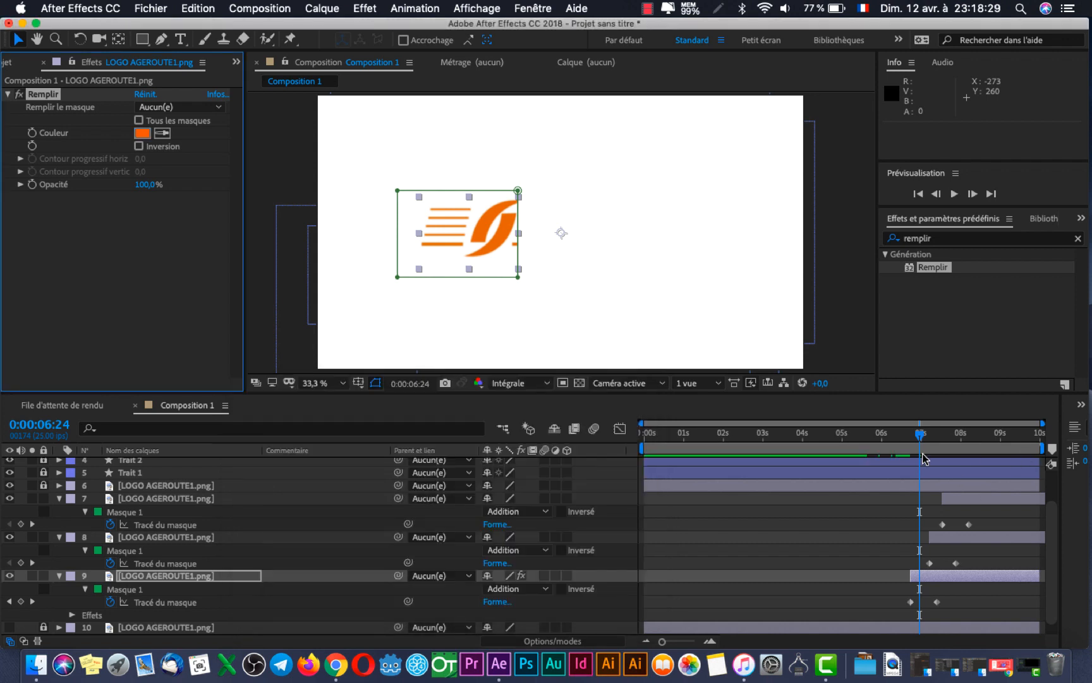
- Shift logo layers 7 and 8 further along the timeline, starting layer 7 at about 0:00:08:00, and preview the orange-filled reveal
key("space")
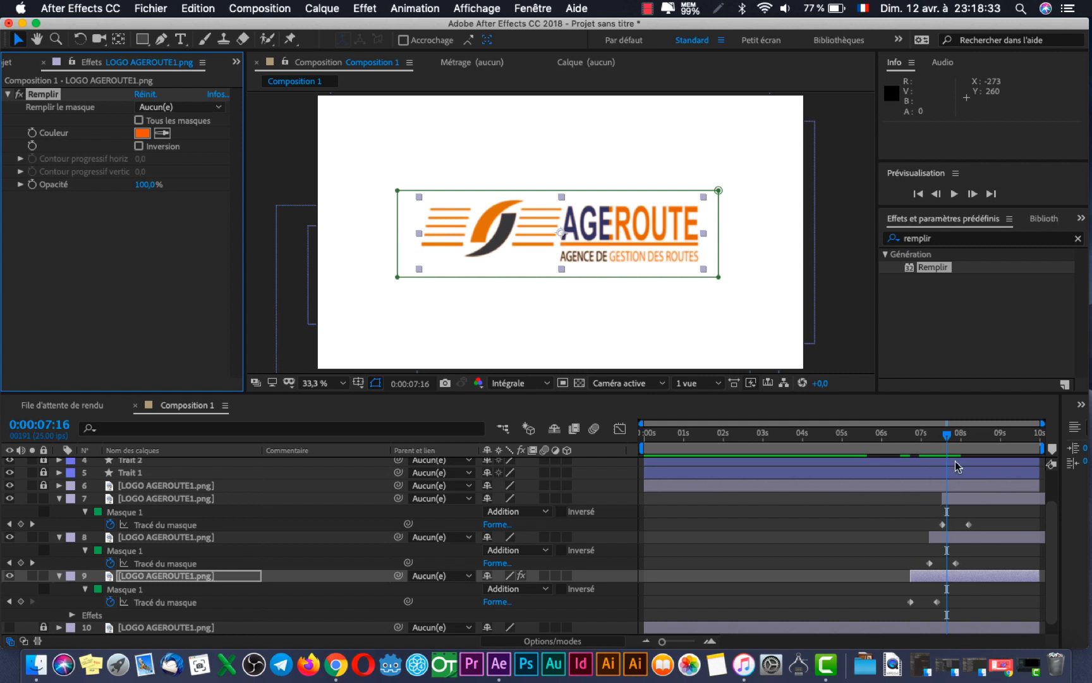
left_click_drag(957, 504, 980, 505)
left_click(898, 448)
key("space")
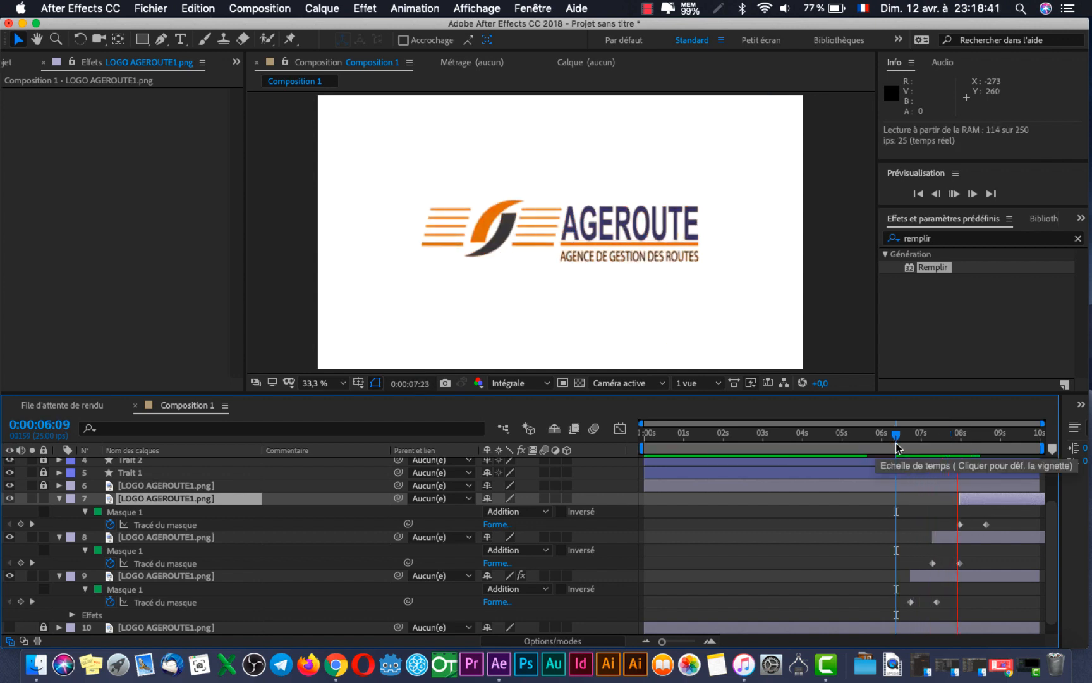
key("space")
left_click_drag(959, 438, 950, 437)
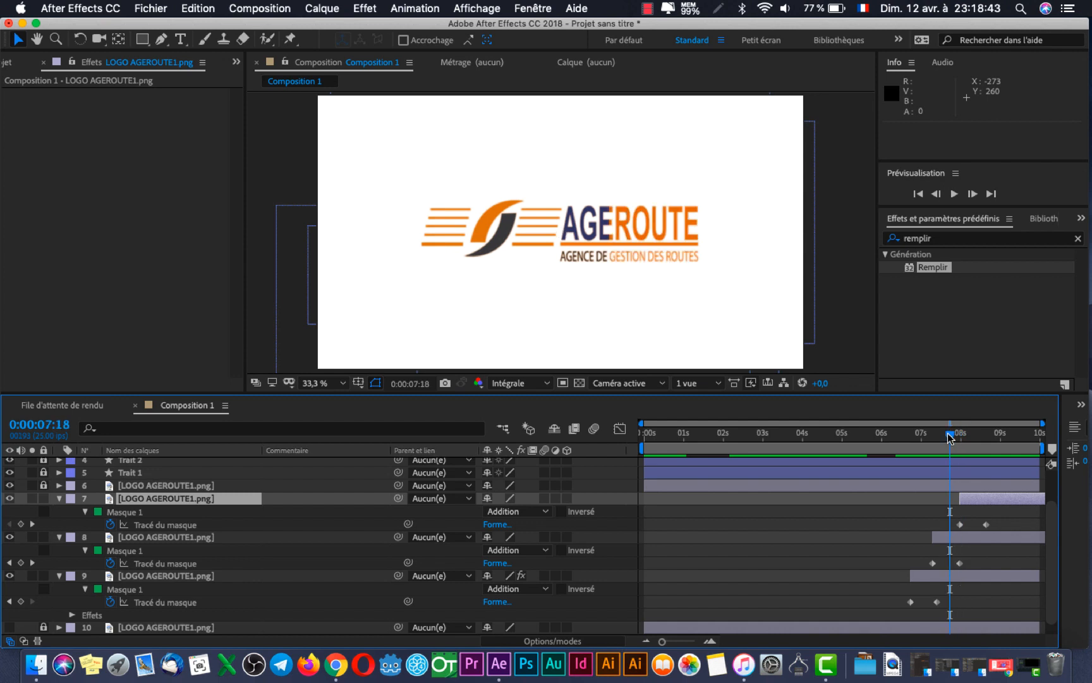
- Shift logo layer 7 later to start just after the 8-second mark and preview the staggered reveal
left_click_drag(988, 501, 1003, 501)
left_click(898, 445)
key("space")
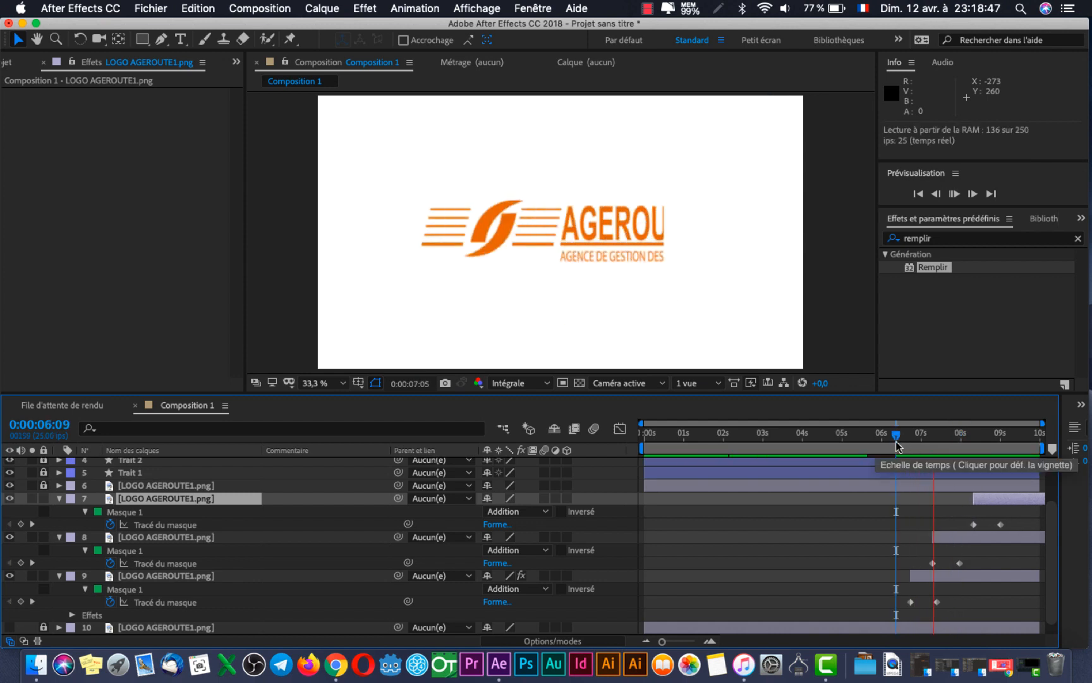
key("space")
key("space")
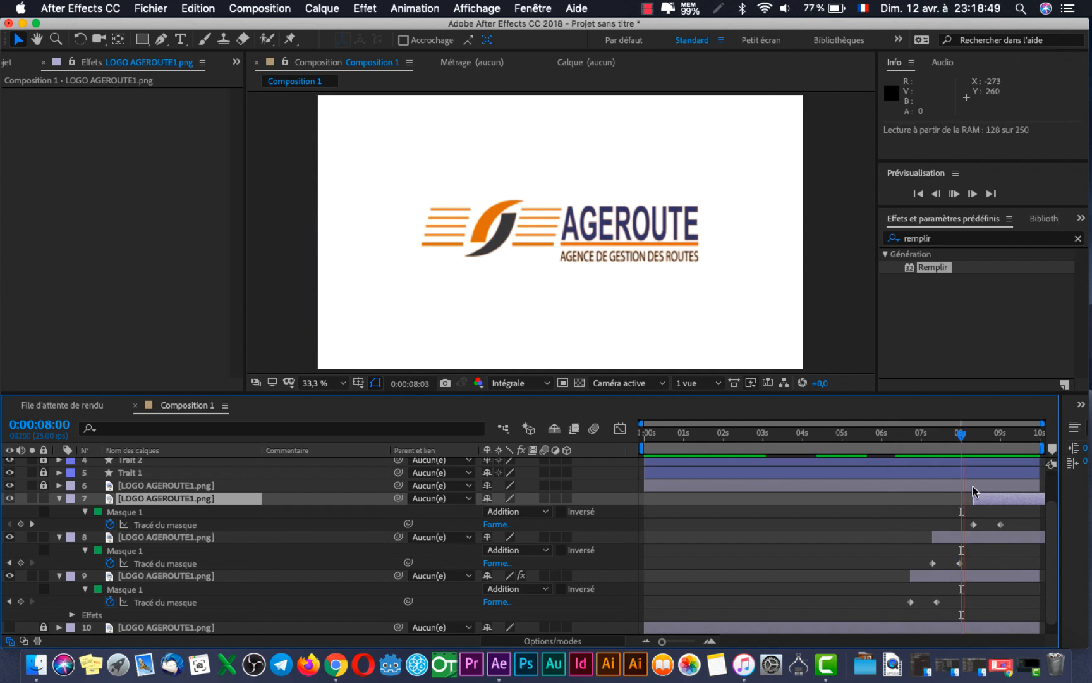
key("space")
- Apply the Remplir effect to logo layer 8
left_click(935, 432)
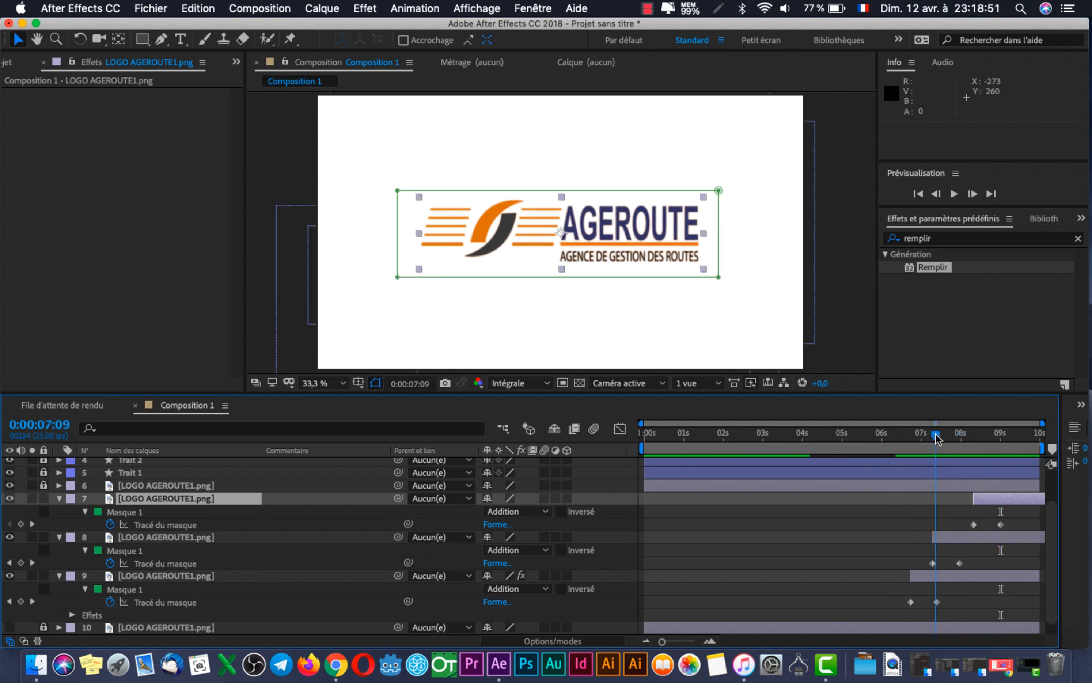
left_click(947, 538)
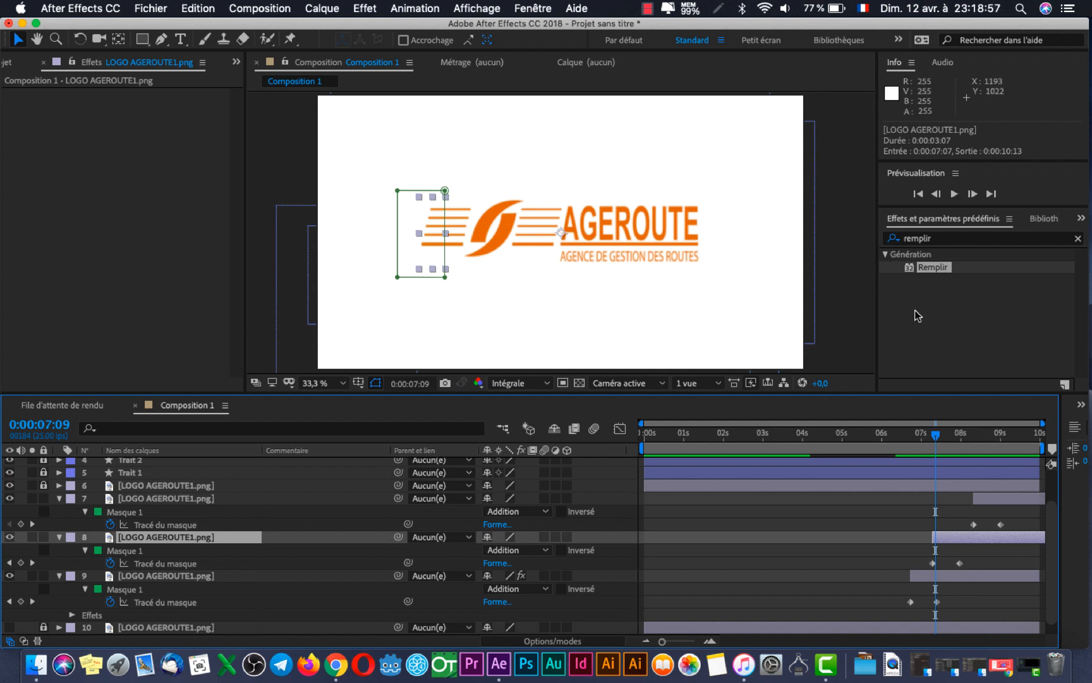
left_click(948, 576)
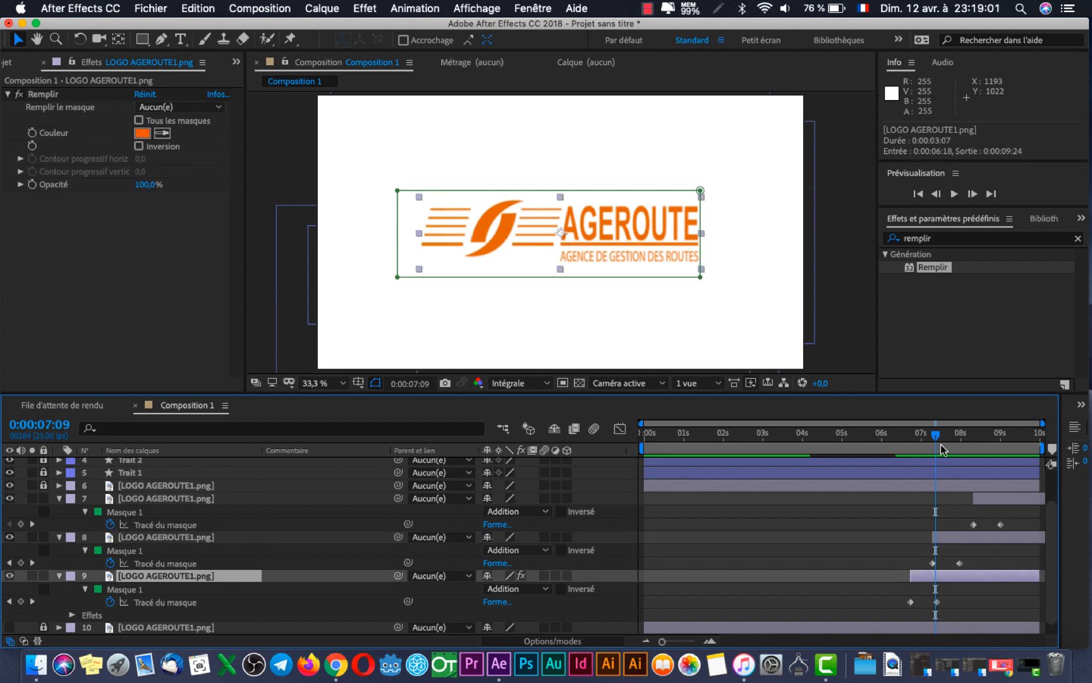
left_click_drag(938, 439, 954, 440)
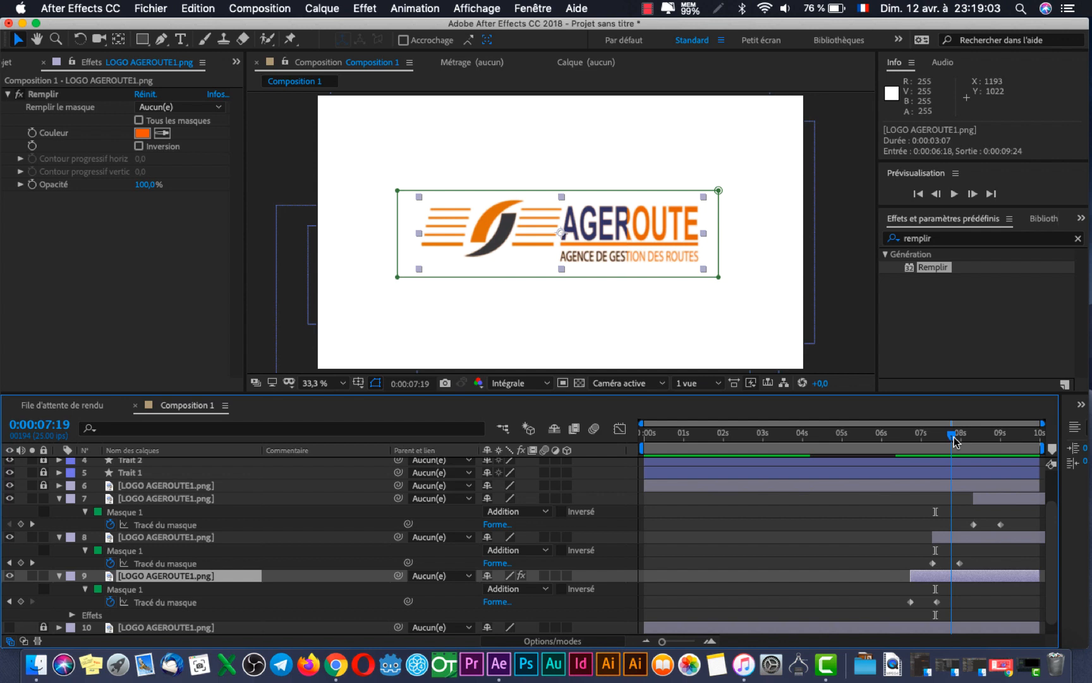
left_click(944, 537)
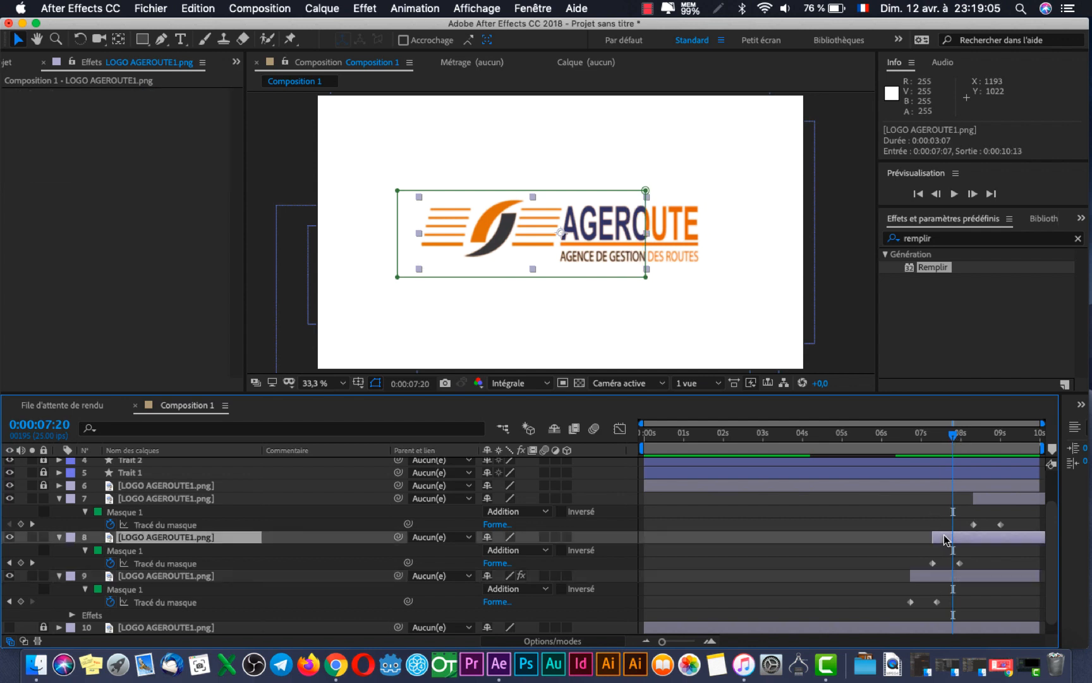
double_click(908, 268)
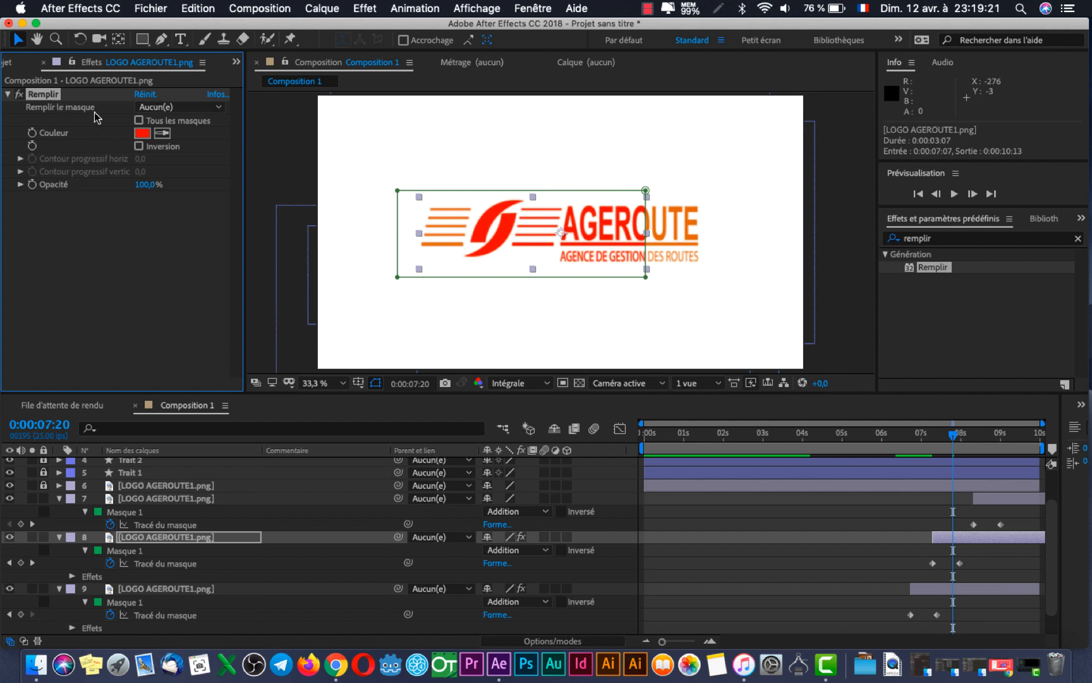
- Set the Remplir colour of logo layer 8 to dark blue 0B1A52 and scrub back through the reveal
left_click(142, 133)
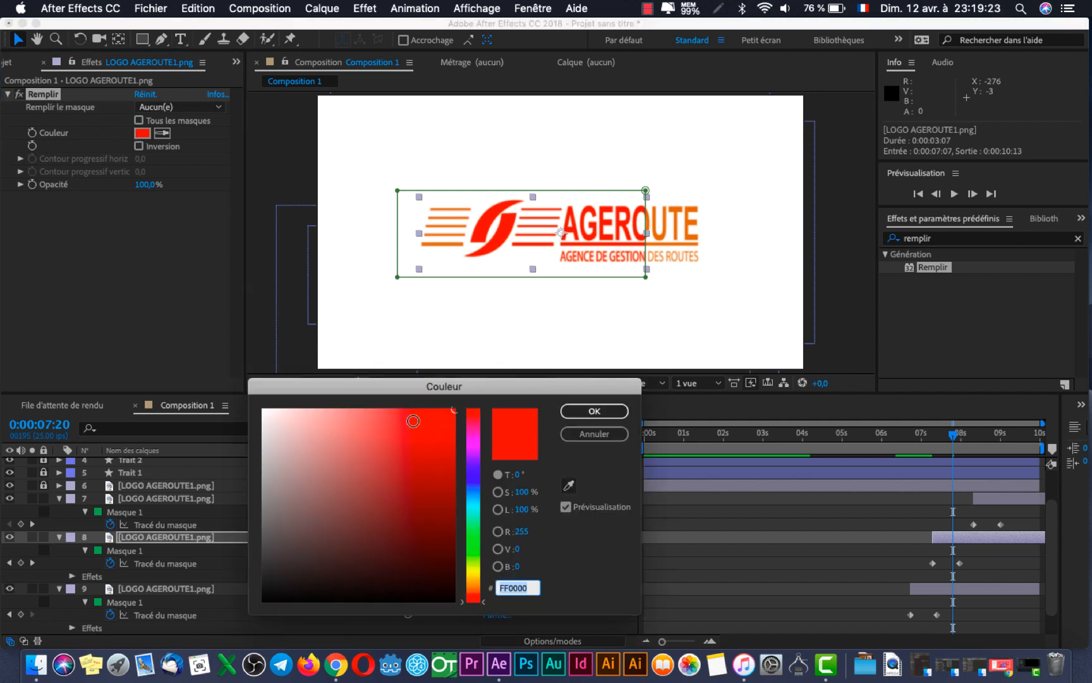
left_click_drag(479, 597, 482, 483)
mouse_move(449, 531)
left_mouse_down()
mouse_move(456, 562)
mouse_move(456, 530)
mouse_move(429, 539)
left_mouse_up()
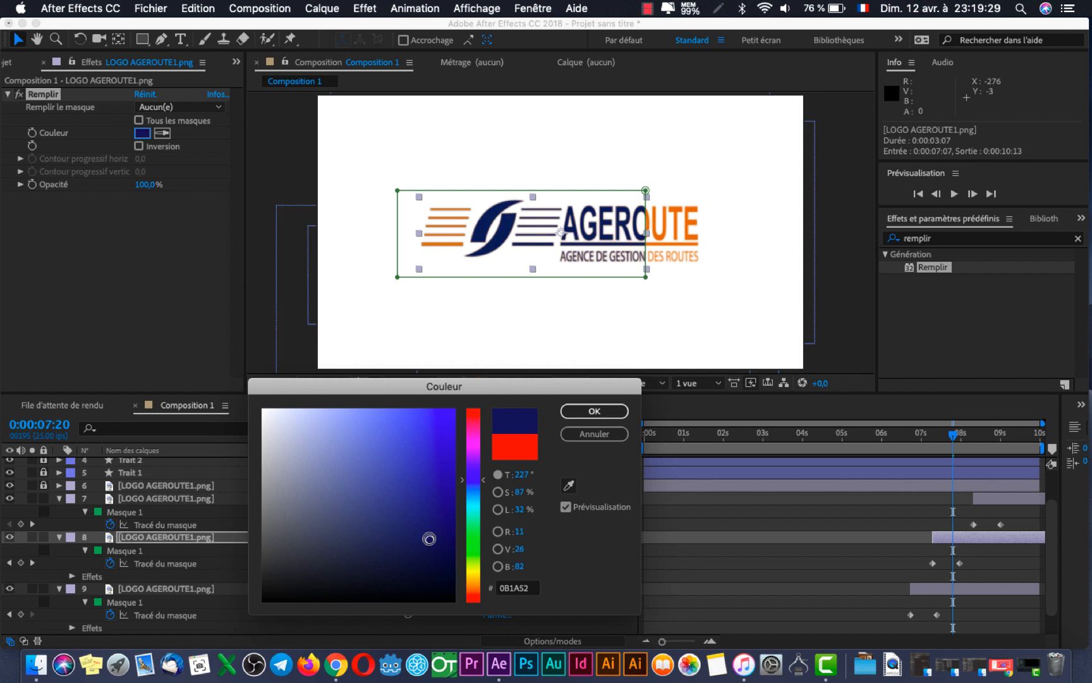
left_click(594, 411)
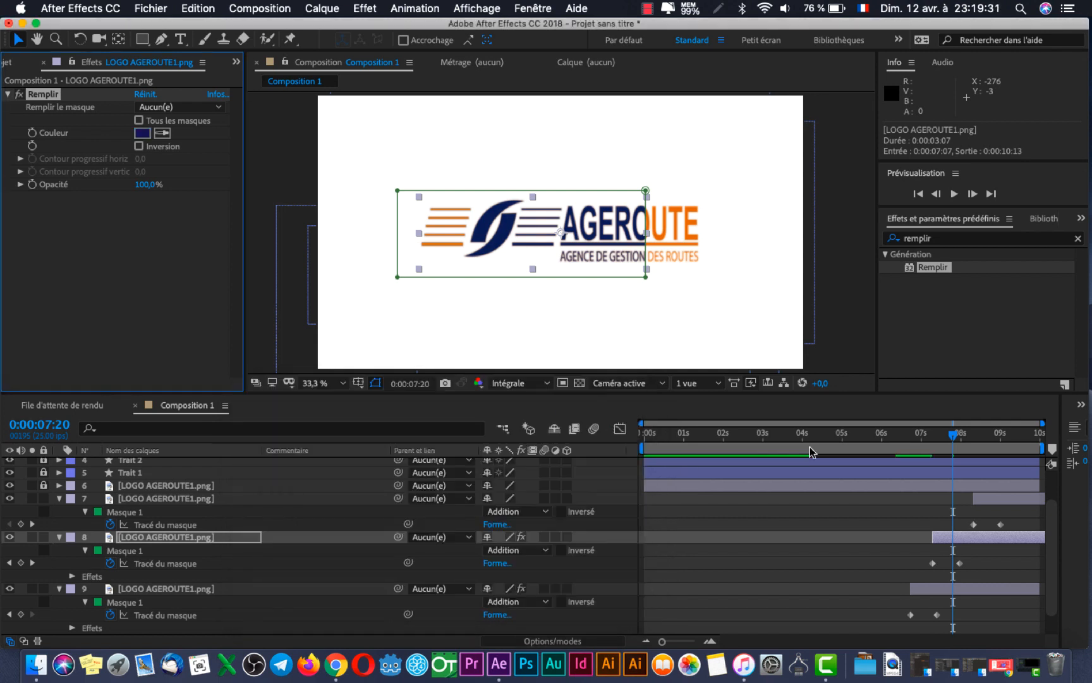
mouse_move(917, 449)
left_mouse_down()
mouse_move(875, 458)
mouse_move(967, 449)
mouse_move(841, 462)
mouse_move(869, 455)
left_mouse_up()
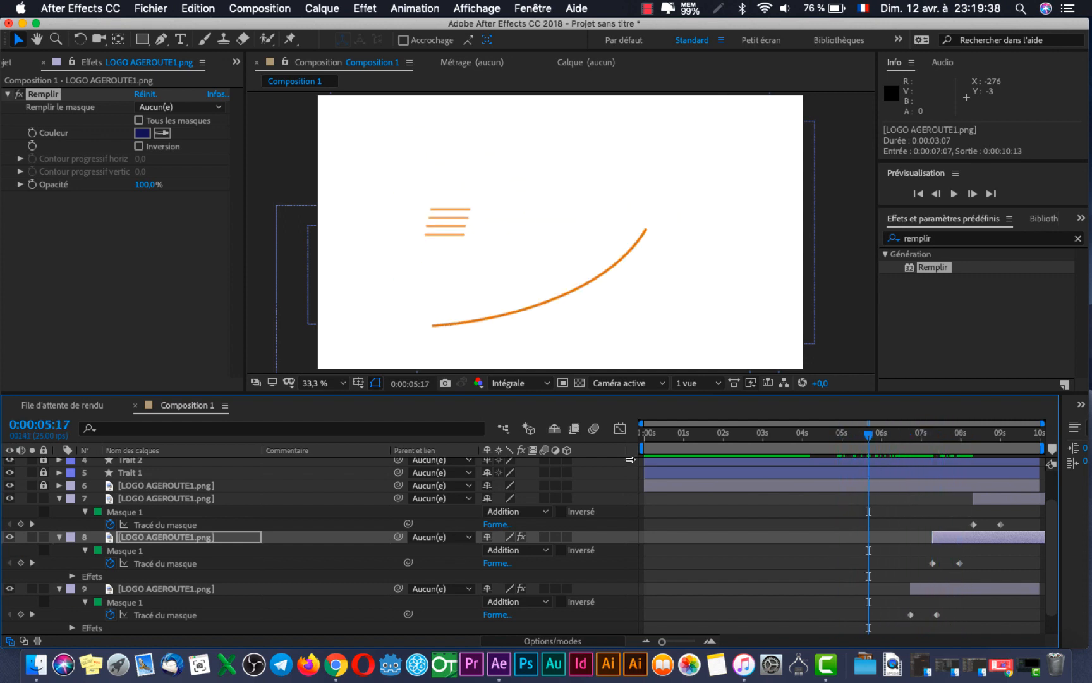
- Collapse logo layers 7, 8 and 9, then unlock logo layer 6 and move it directly beneath layer 9
left_click(59, 499)
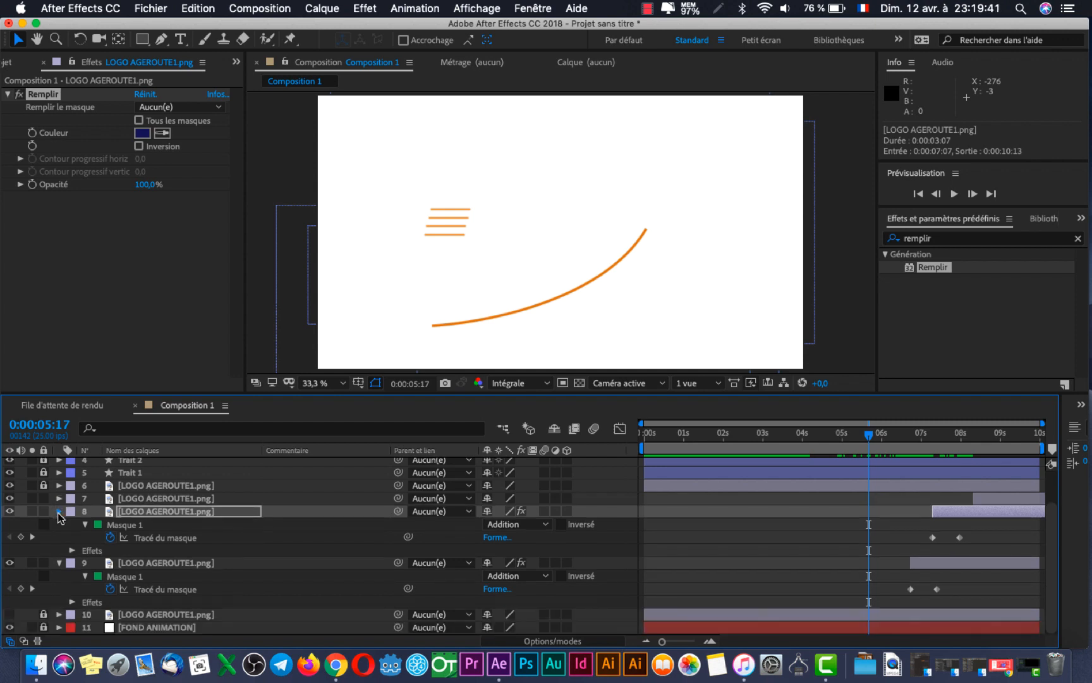
left_click(58, 511)
left_click(59, 563)
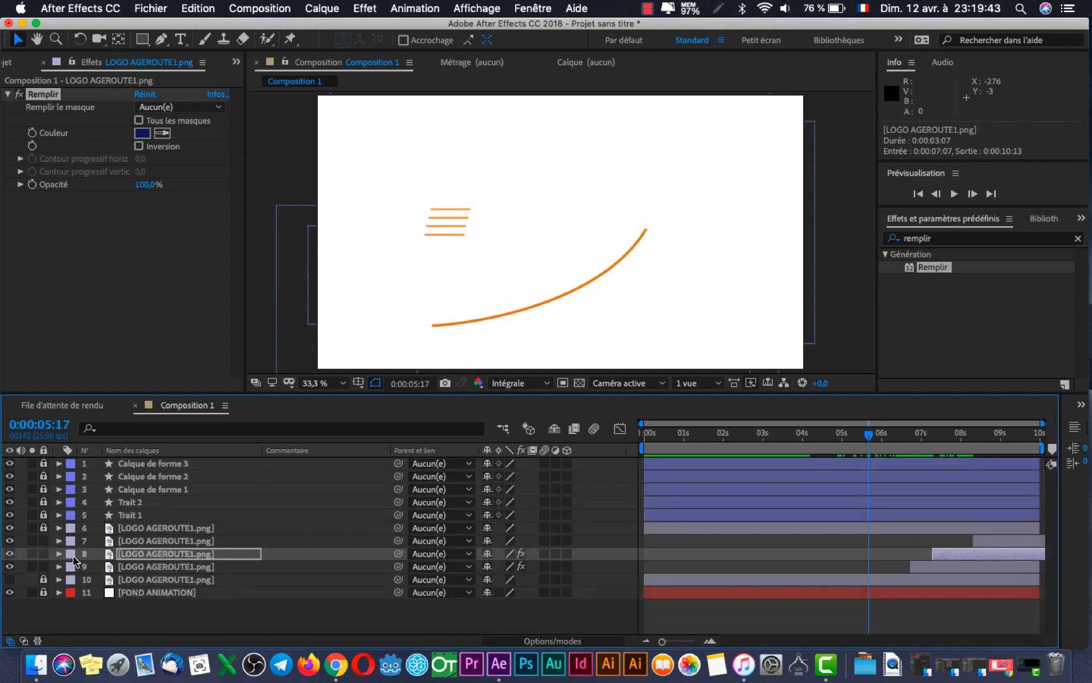
left_click(73, 531)
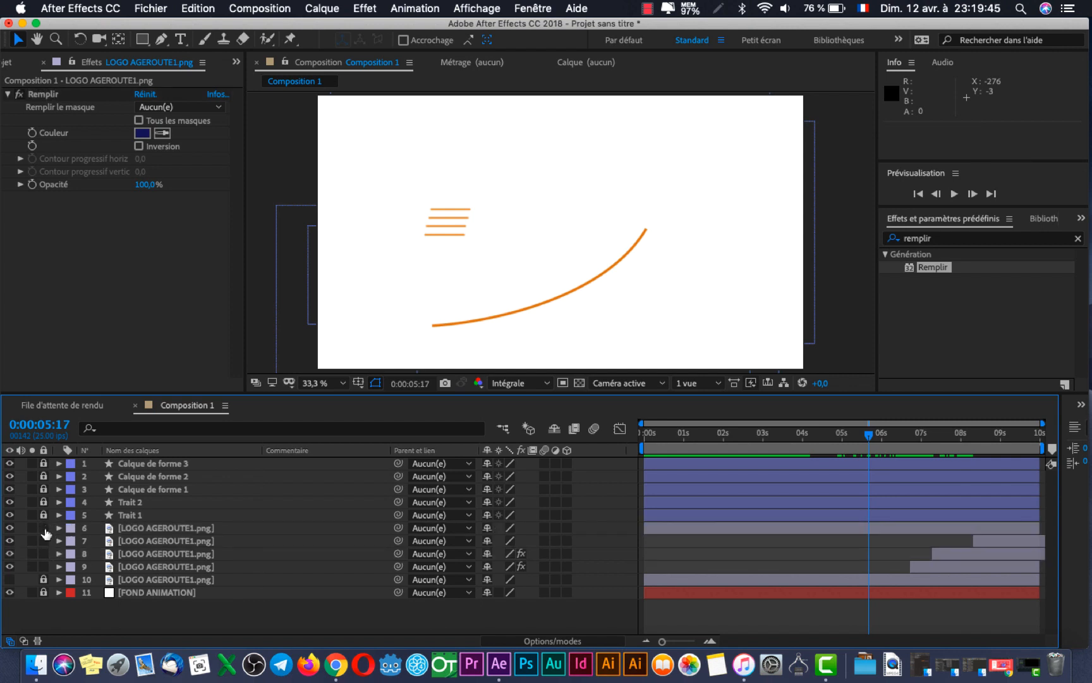
left_click_drag(143, 532, 139, 573)
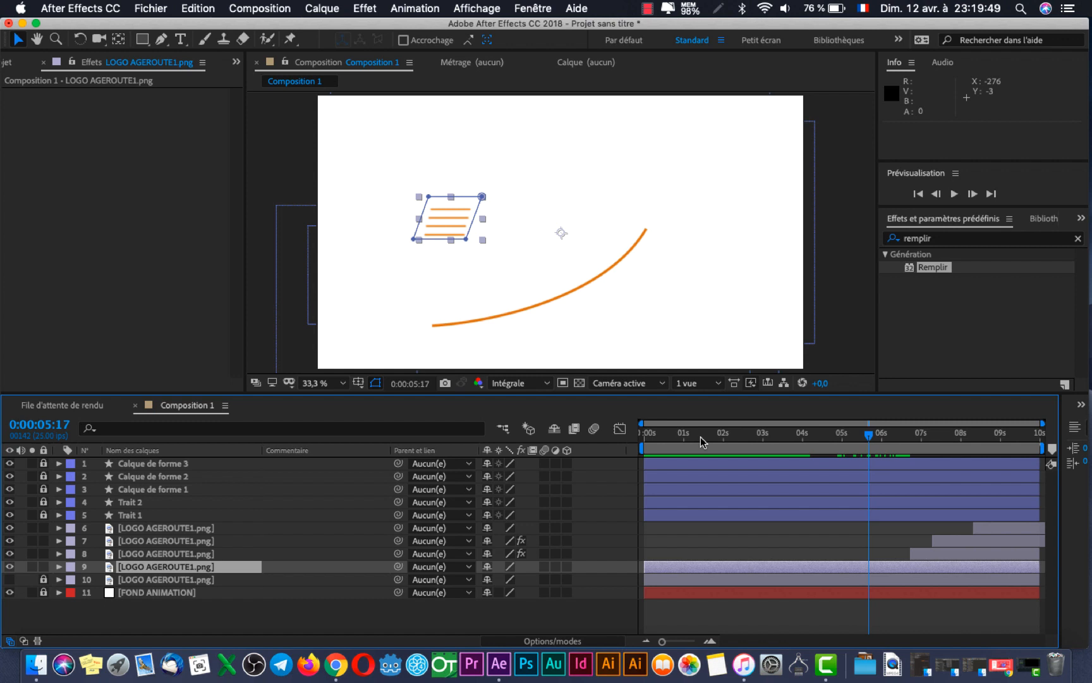
- Preview the logo reveal with the reordered layers, replaying it from 0:00:06:03 and 0:00:06:13
key("space")
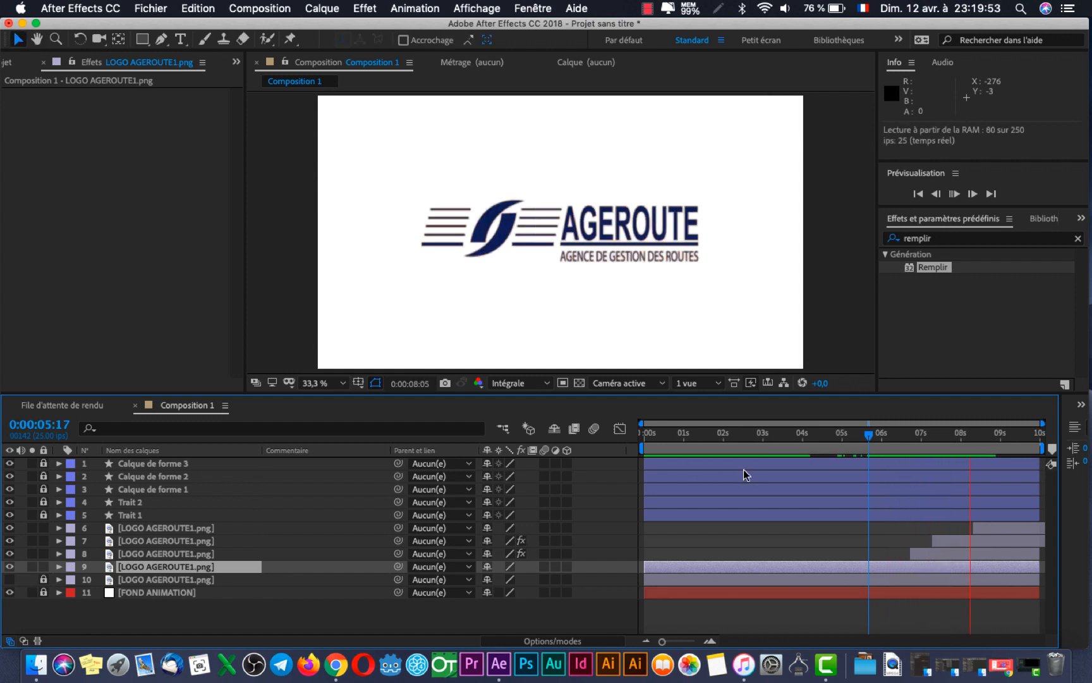
key("space")
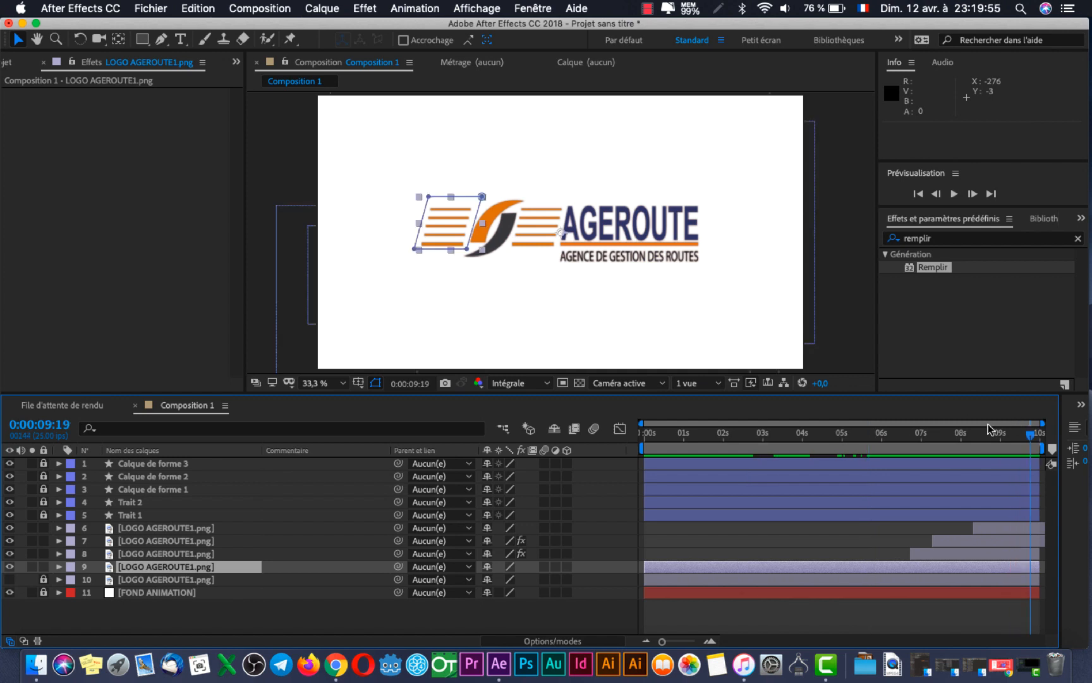
left_click_drag(904, 445, 886, 447)
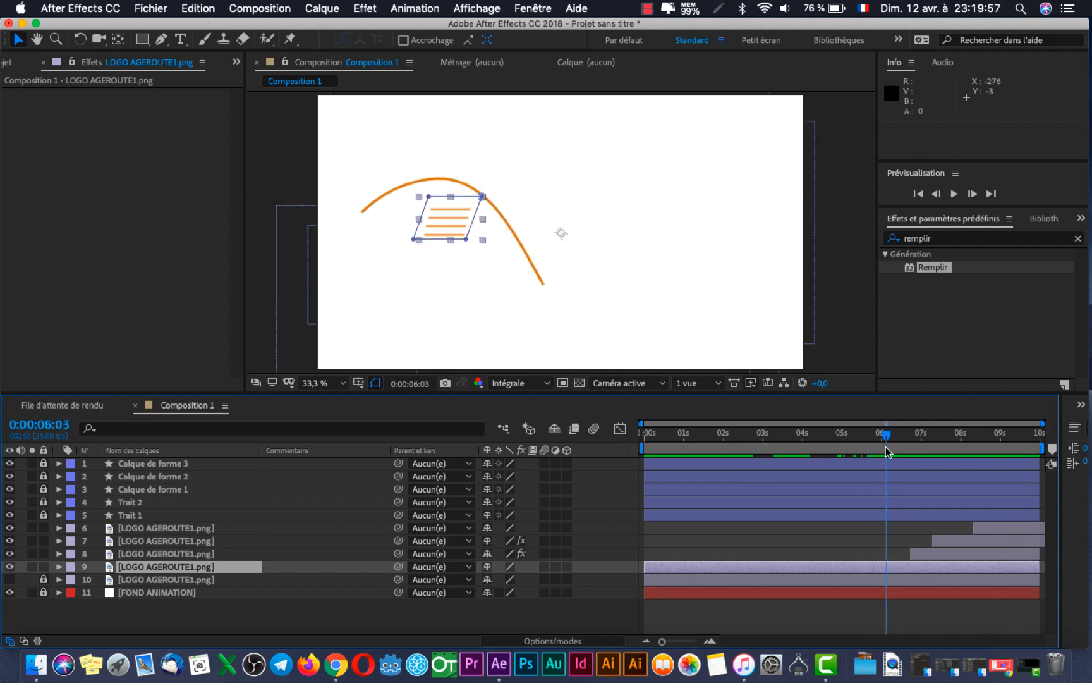
key("space")
key("space")
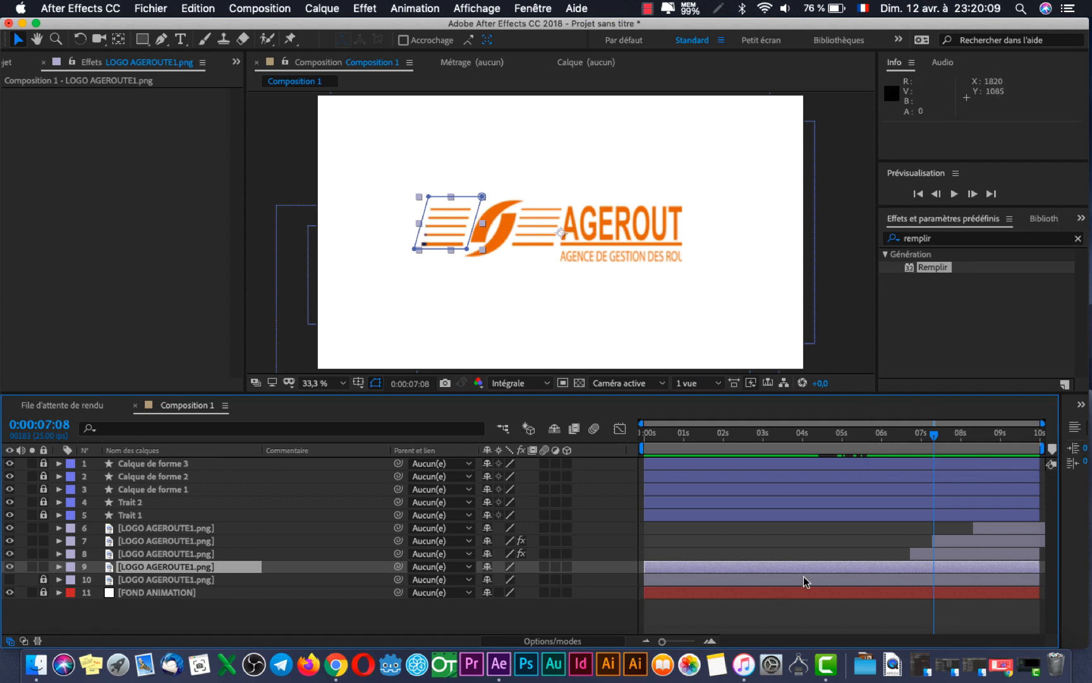
left_click(902, 442)
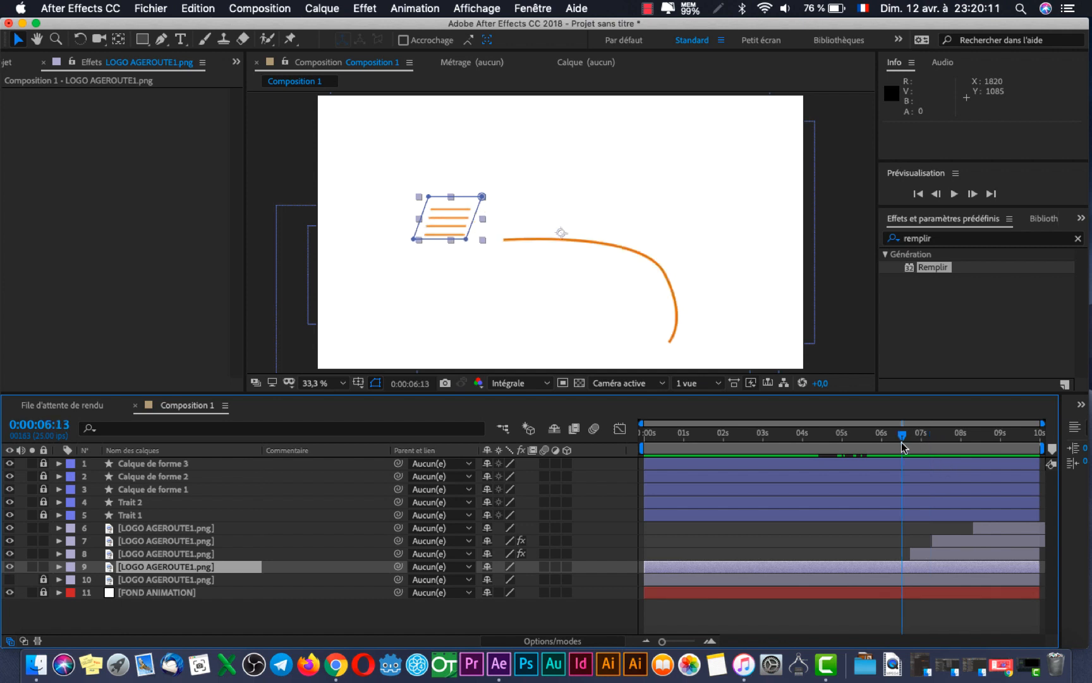
key("space")
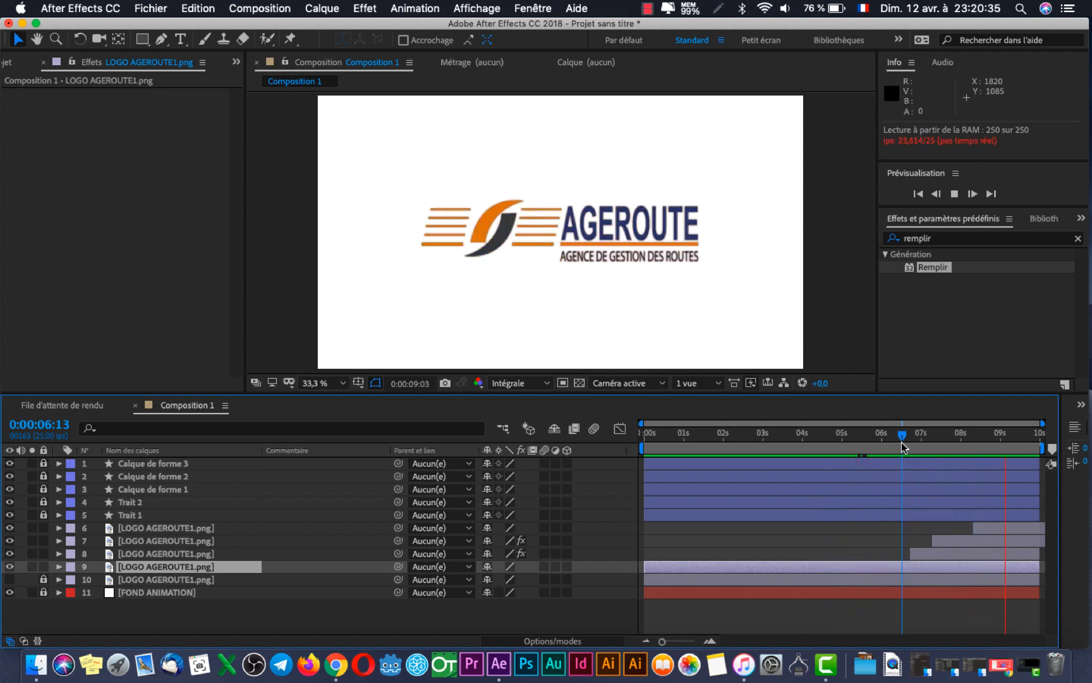
key("space")
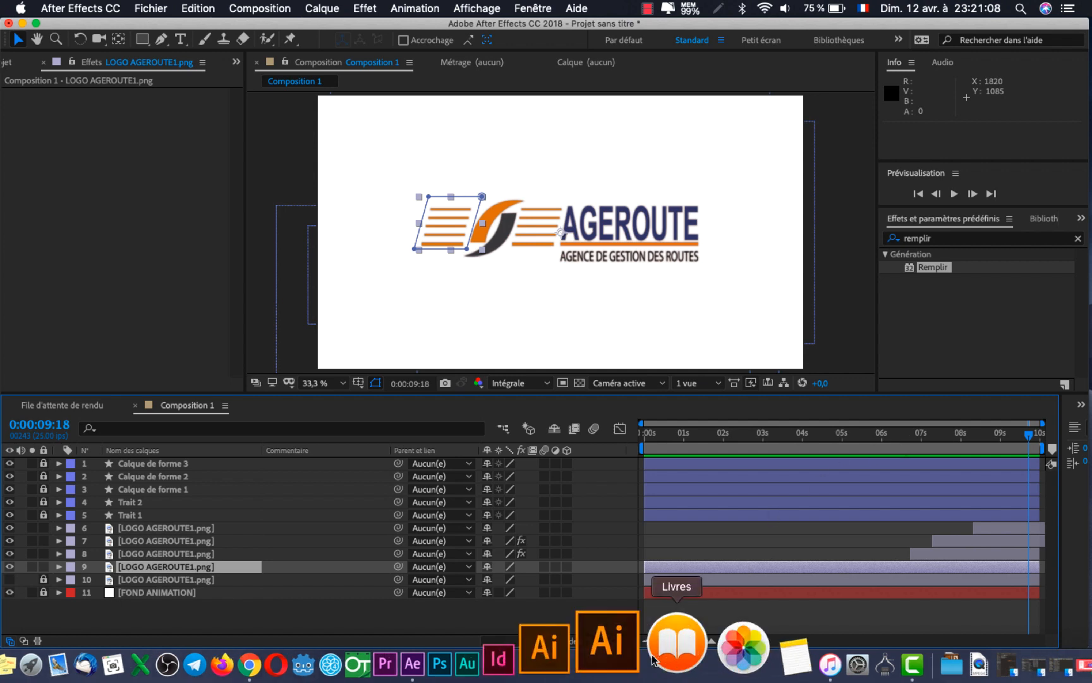
- Clear the layer selection and play the whole animation from 0:00:00:00
left_click(693, 629)
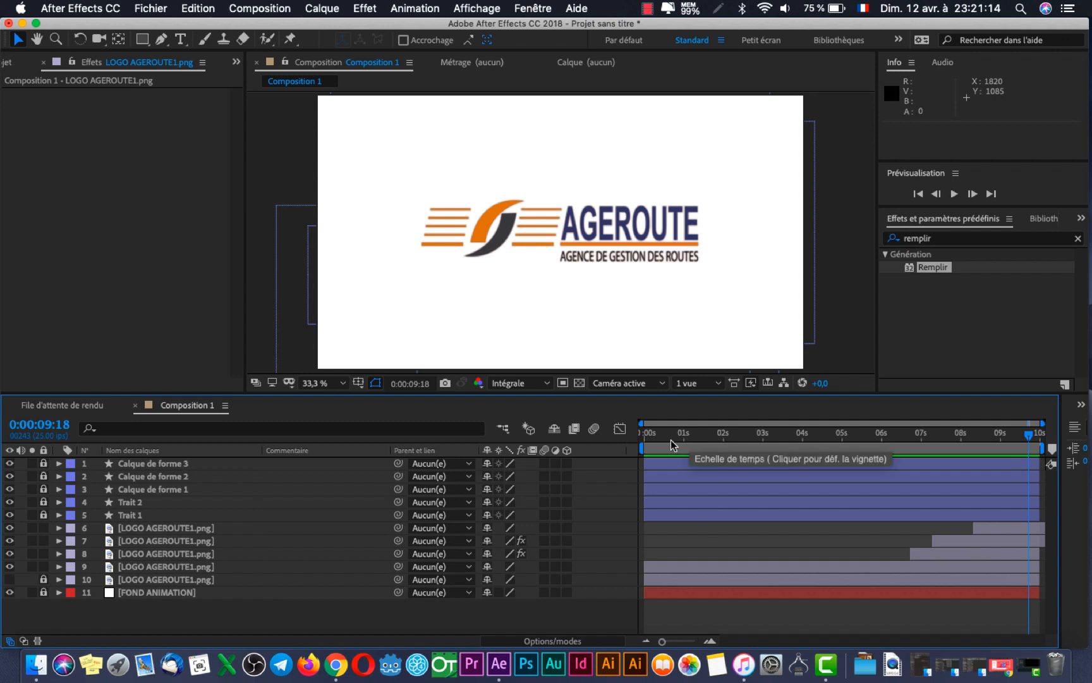
left_click_drag(664, 439, 629, 450)
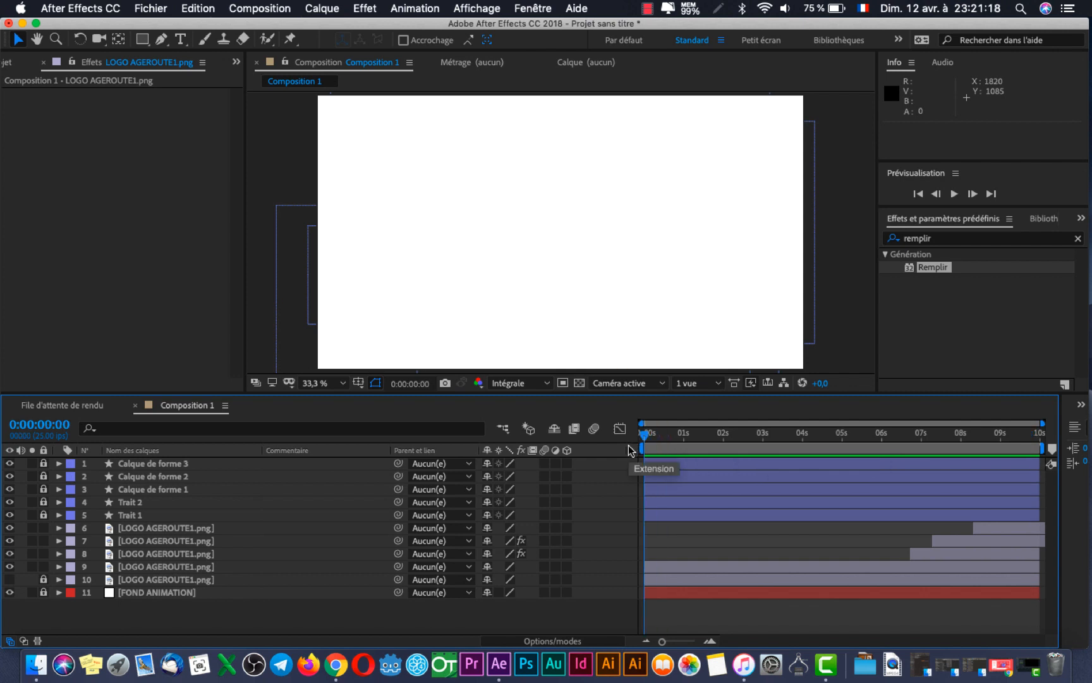
key("space")
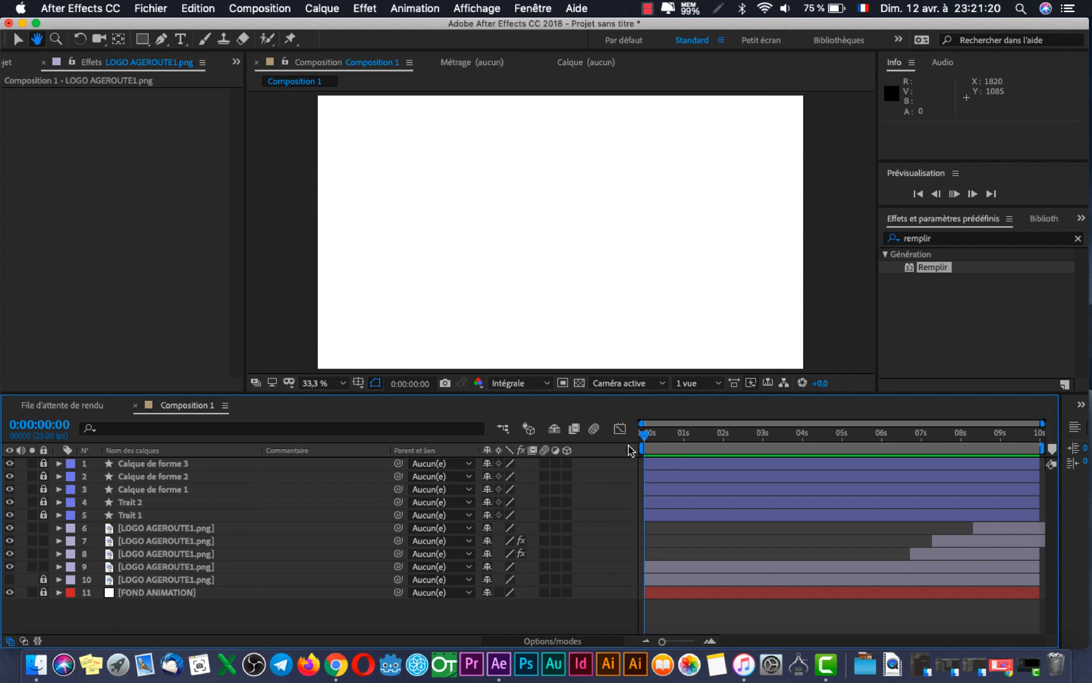